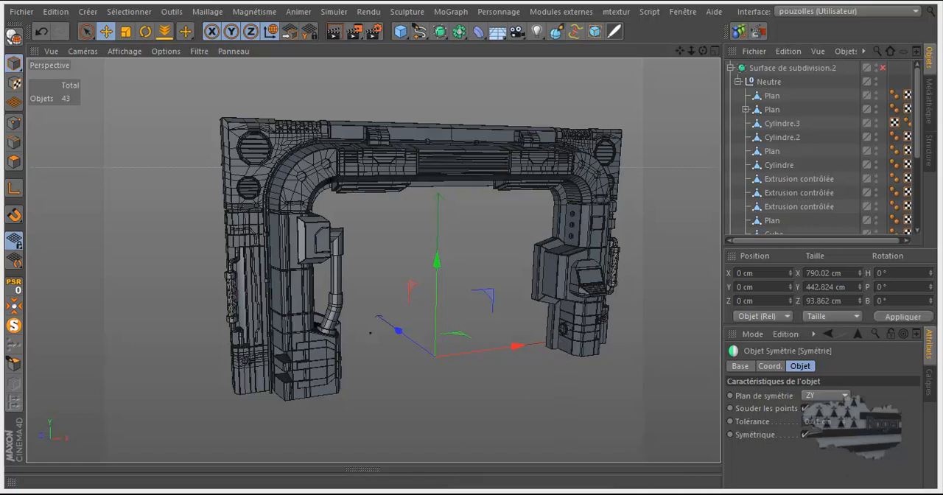
Step: Open the reference render "porte science_fiction 01 C4D Roger.png" and examine the box fittings and cable ends along the door frame's upper beam
mouse_move(426, 494)
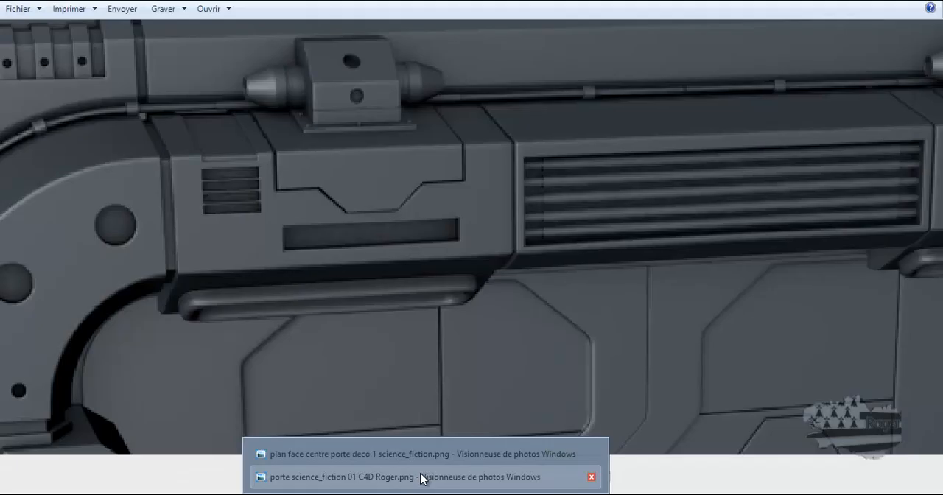
click(423, 478)
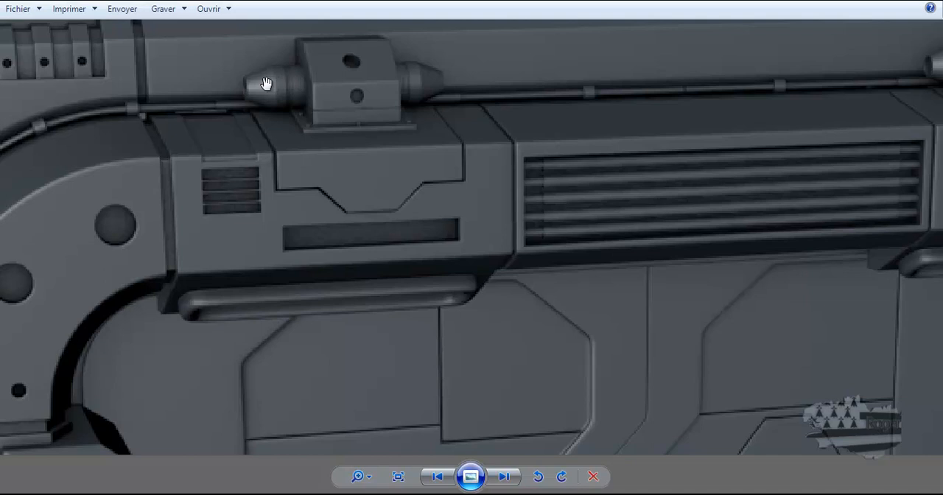
scroll(235, 122, down, 5)
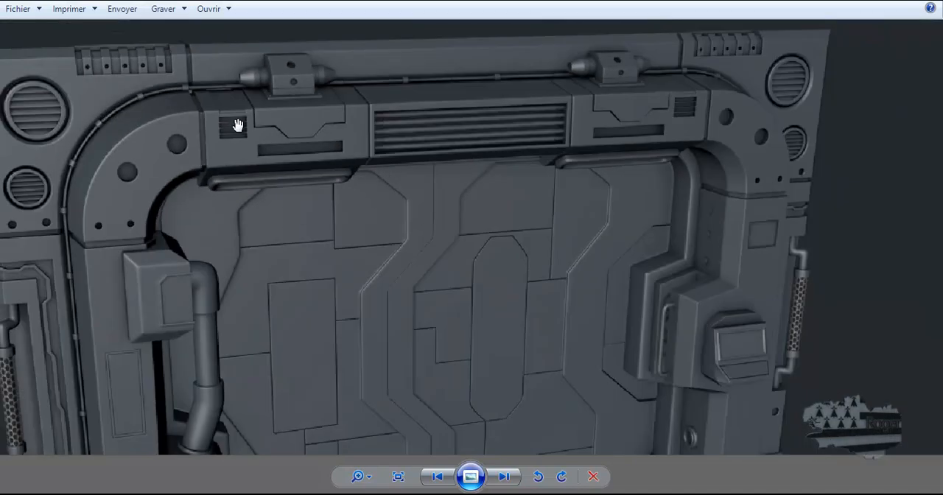
scroll(672, 246, up, 2)
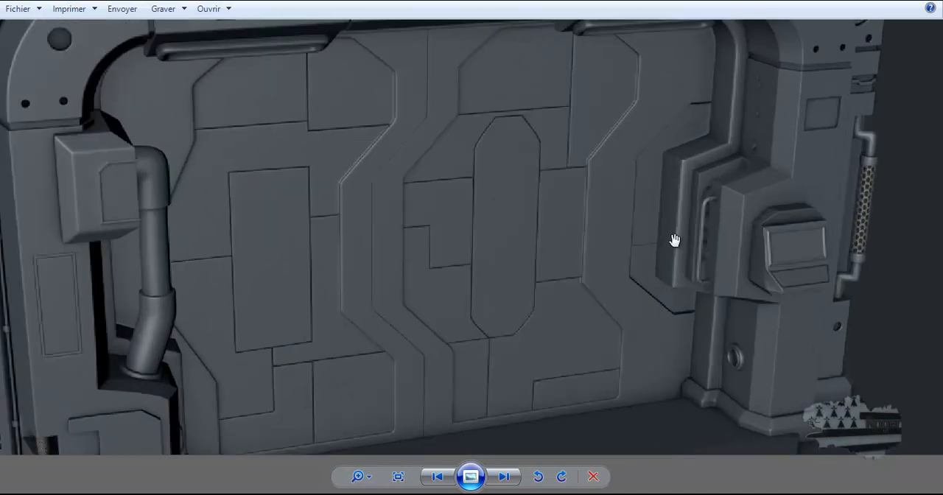
scroll(742, 187, up, 3)
scroll(743, 184, up, 1)
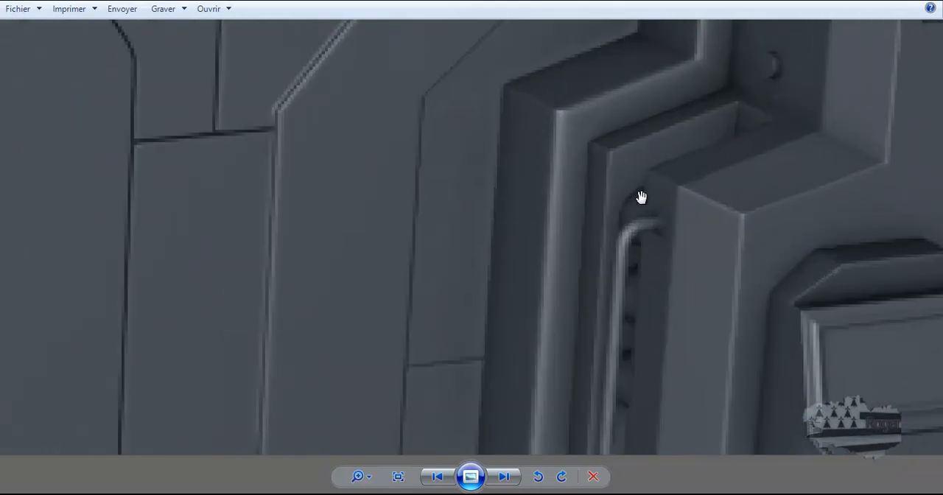
scroll(635, 229, down, 4)
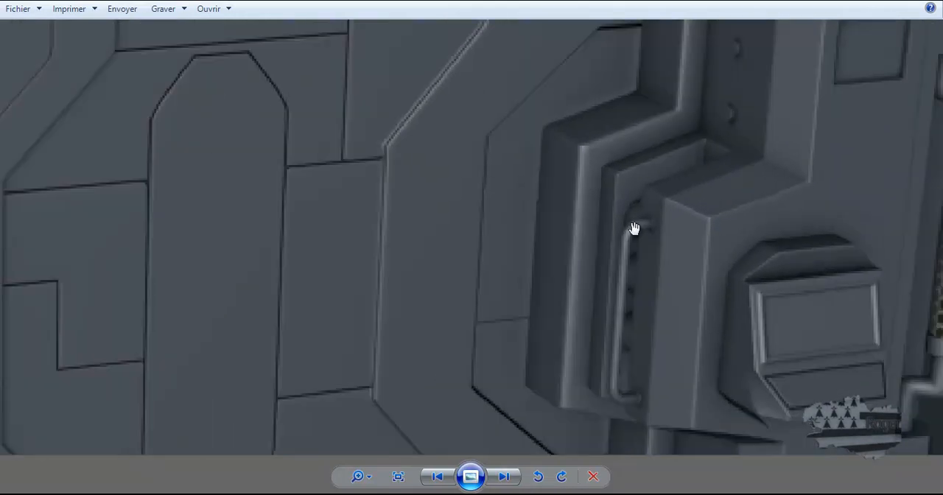
scroll(635, 228, down, 1)
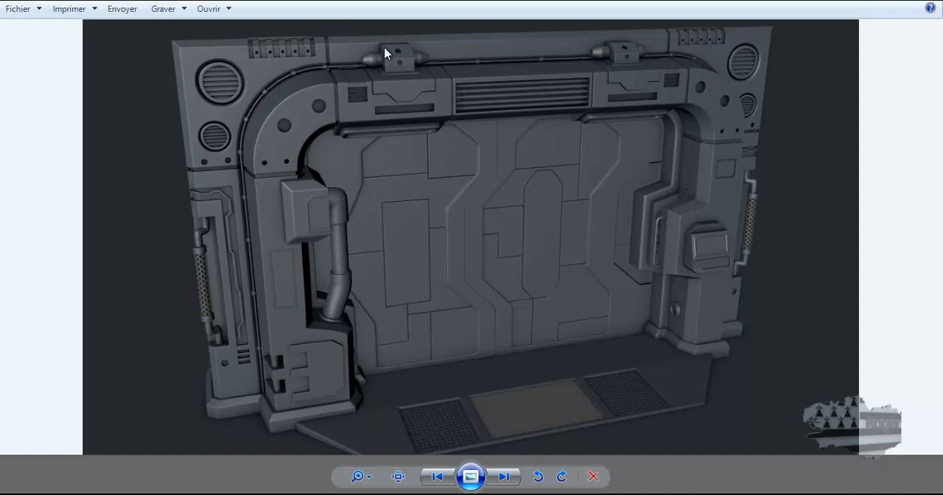
scroll(384, 53, up, 5)
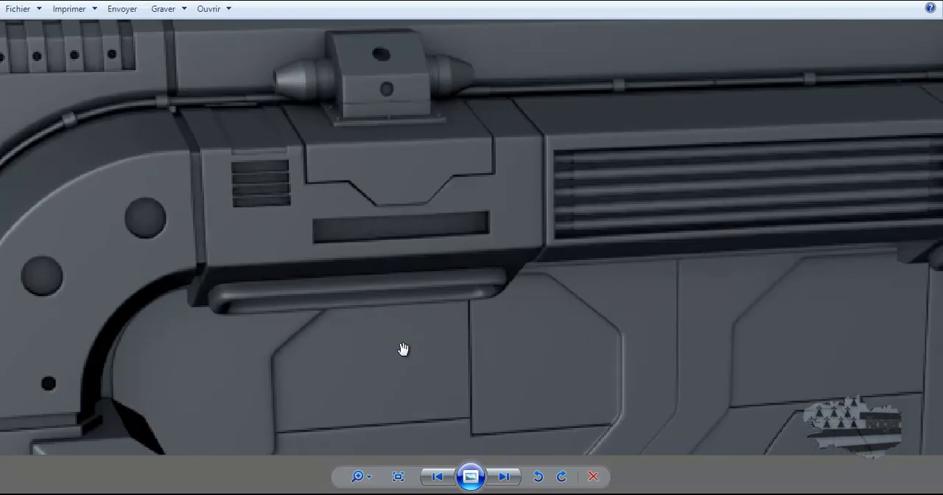
Step: Return to Cinema 4D and select the sloped box housing on top of the door frame's upper beam in Model mode
click(135, 488)
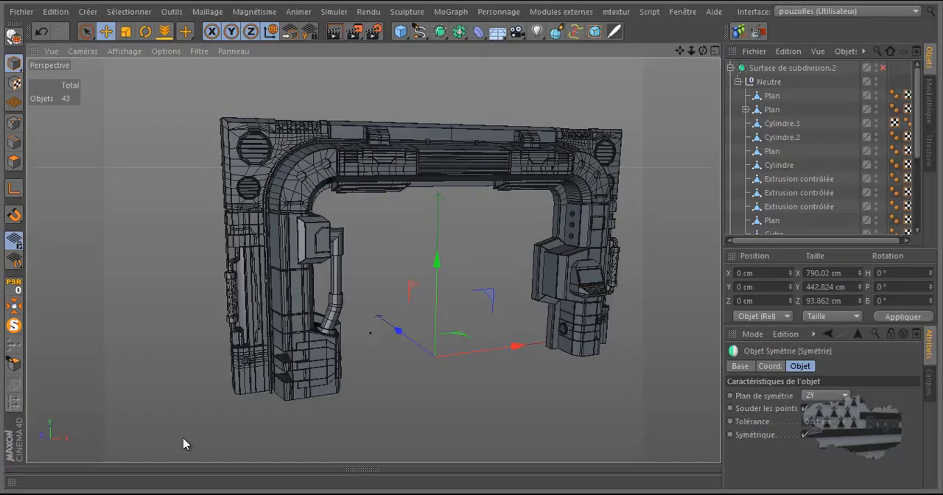
middle_click(459, 219)
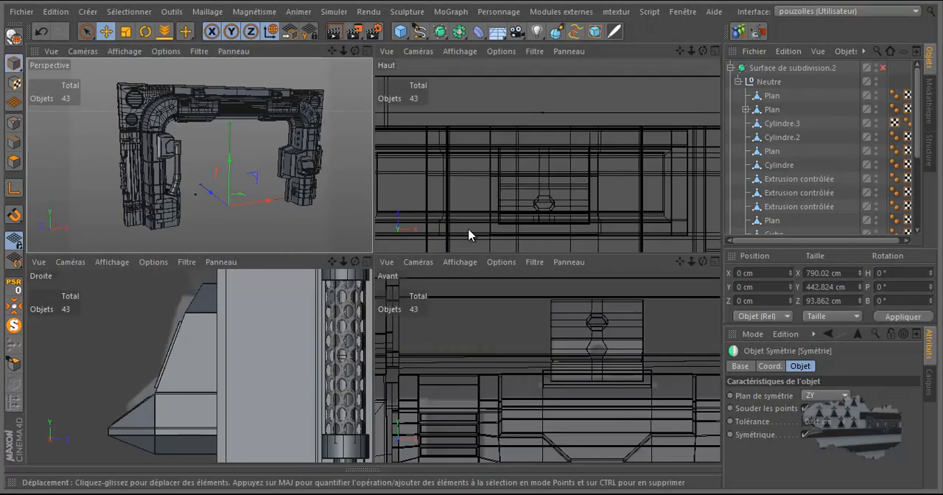
middle_click(315, 198)
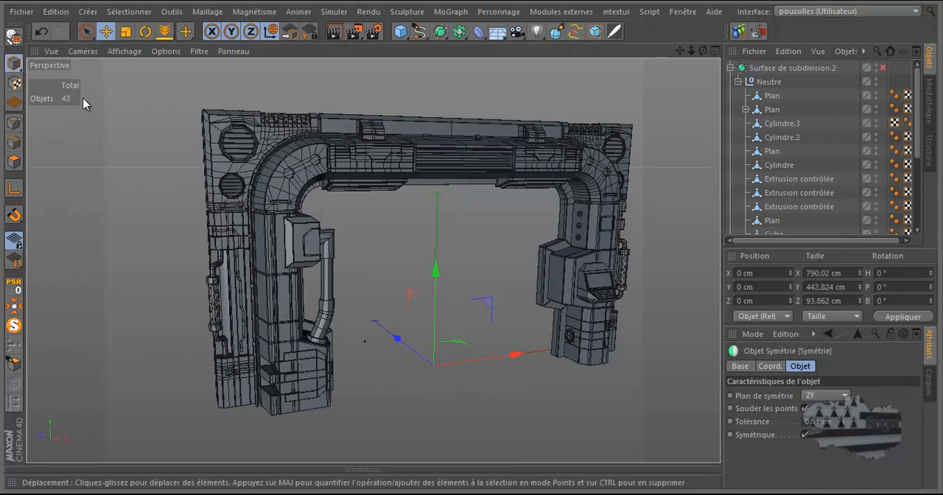
click(107, 31)
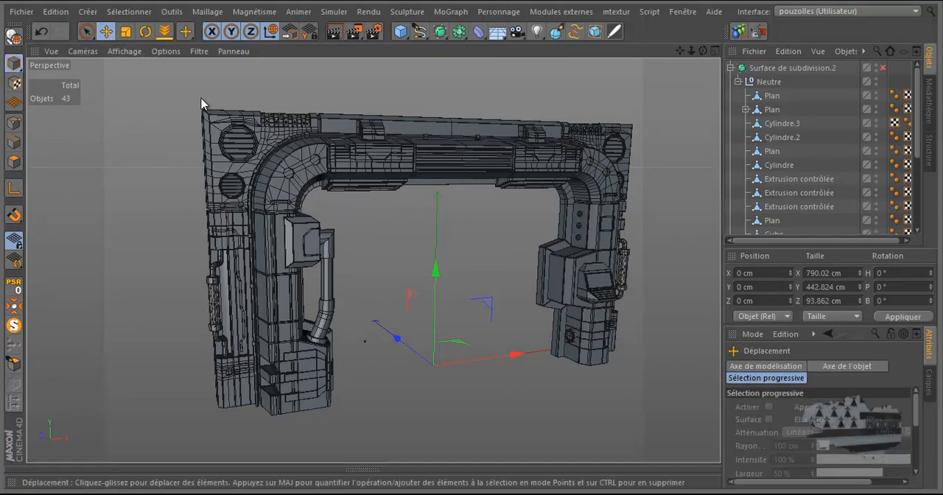
scroll(379, 133, up, 10)
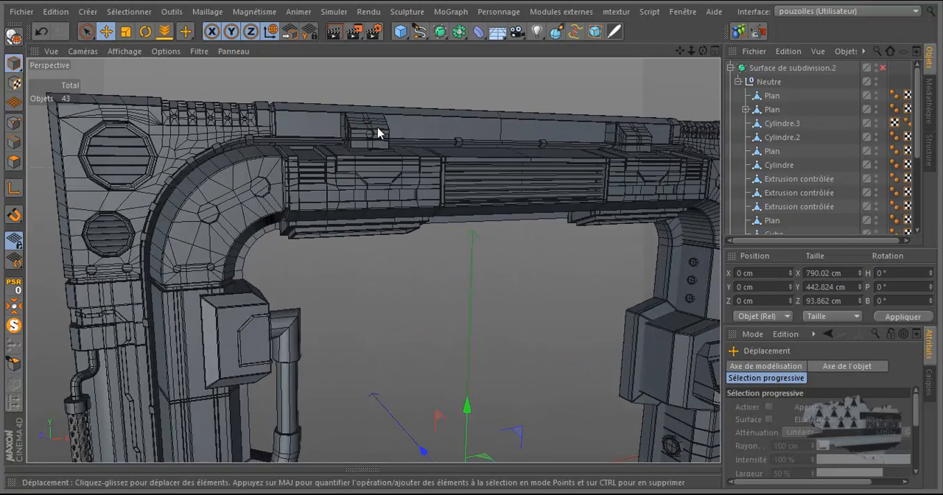
scroll(378, 131, up, 4)
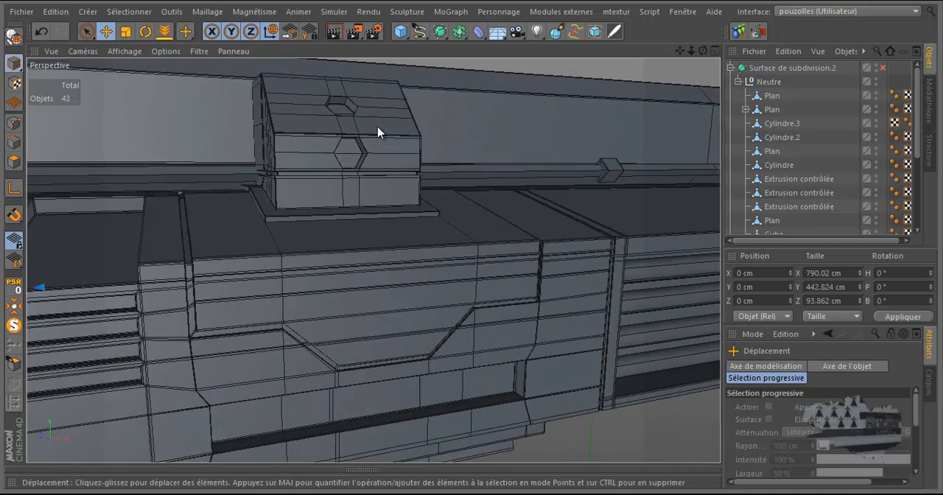
click(15, 65)
click(316, 161)
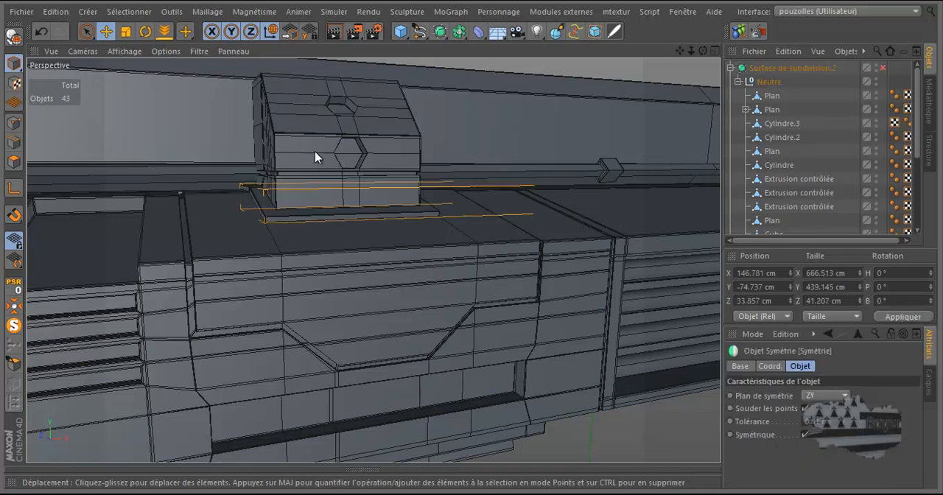
click(312, 143)
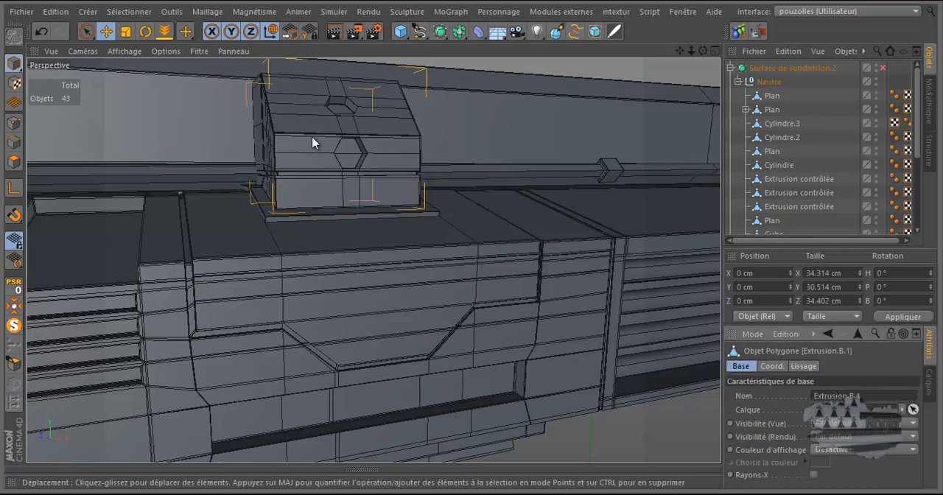
Step: Align the workplane to the small centre polygon on the housing's lower front face and add a cylinder there
click(14, 162)
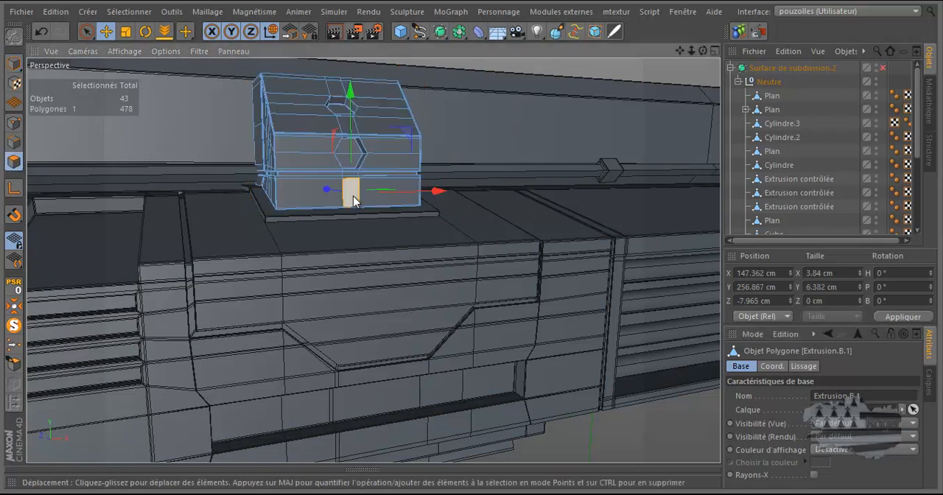
click(291, 35)
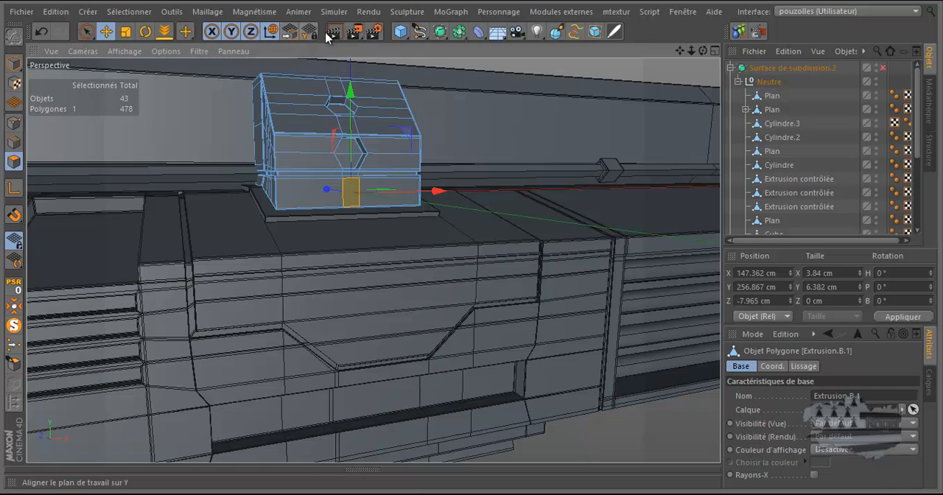
click(398, 35)
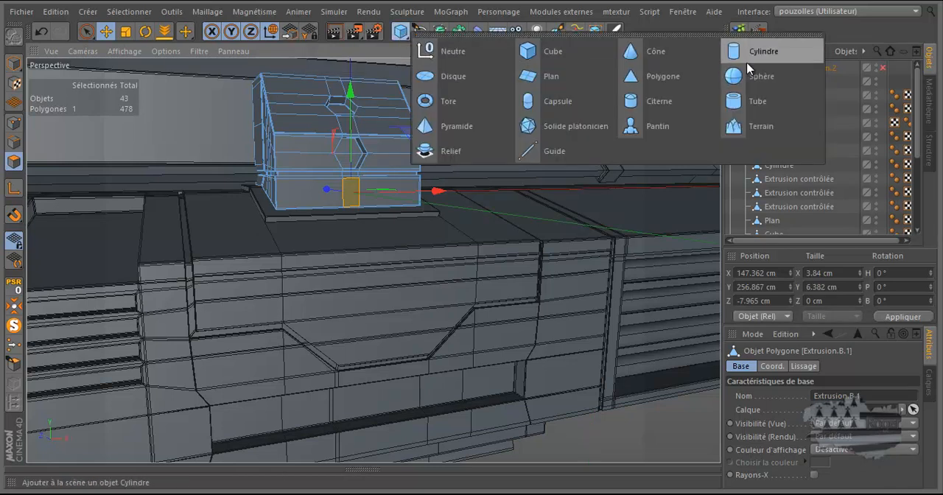
click(747, 77)
scroll(435, 221, down, 6)
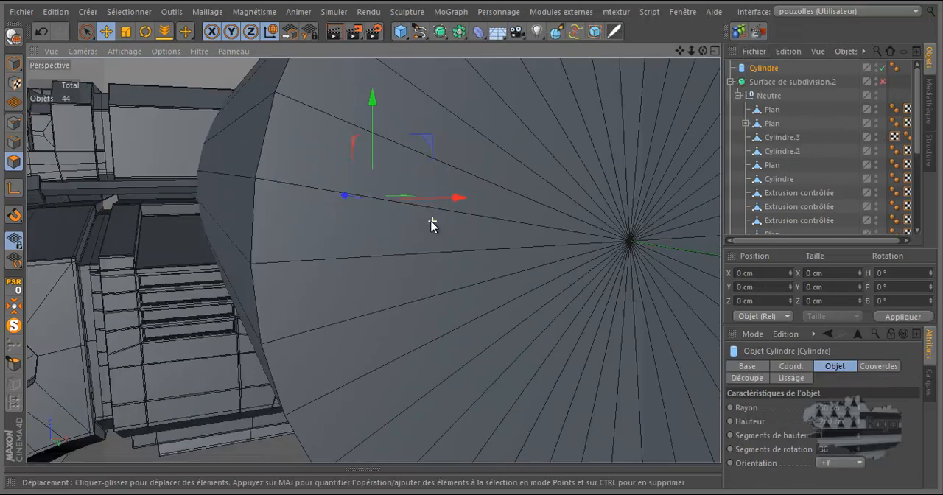
scroll(429, 221, down, 1)
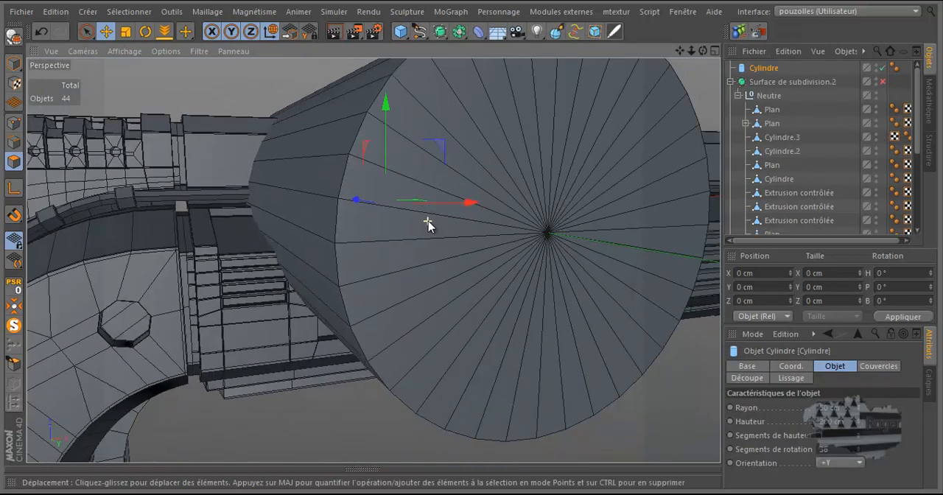
Step: Set the cylinder to 8 rotation segments and its orientation to +X
double_click(834, 450)
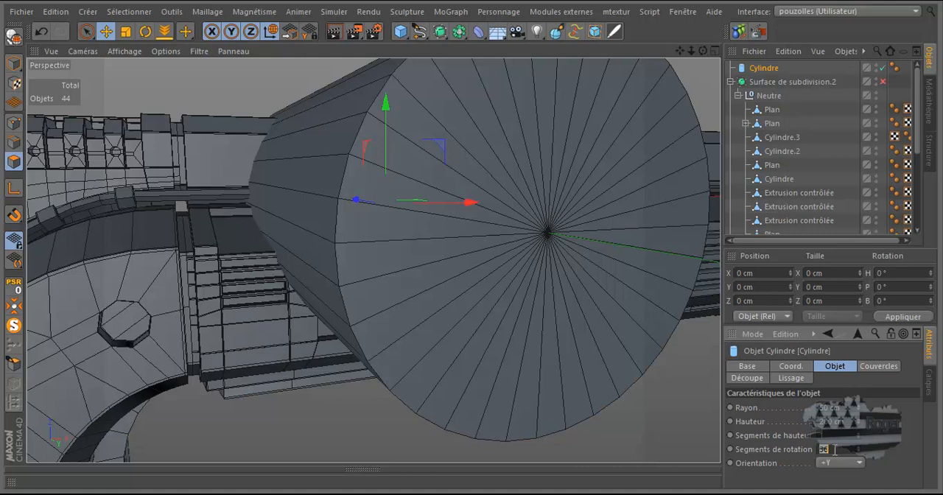
click(831, 463)
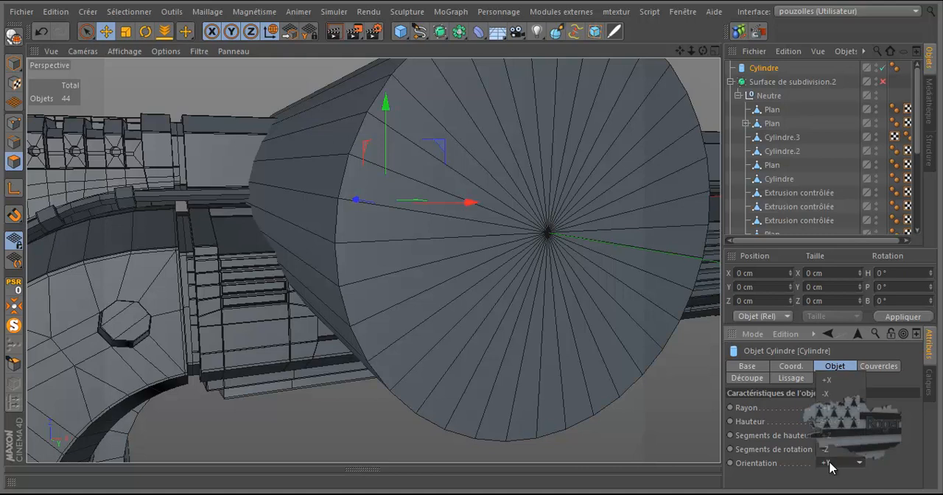
click(840, 381)
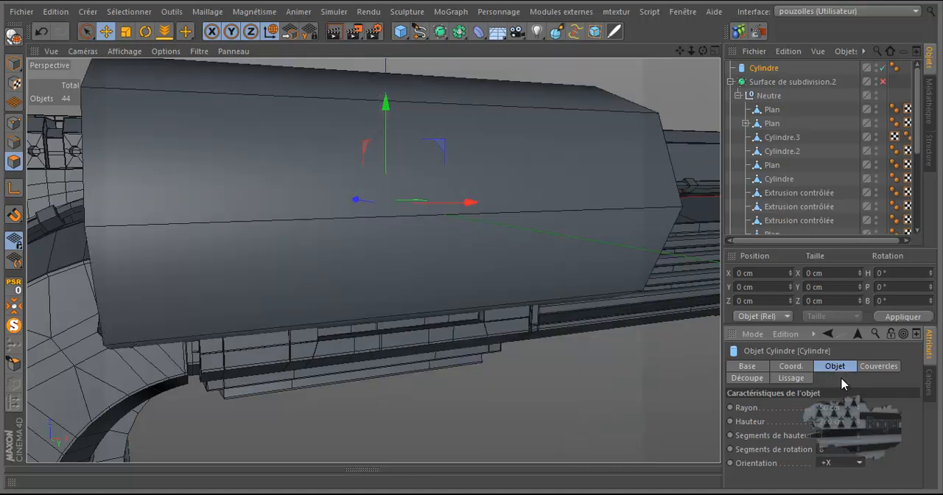
Step: Align the workplane to the Y axis in the front view
middle_click(649, 403)
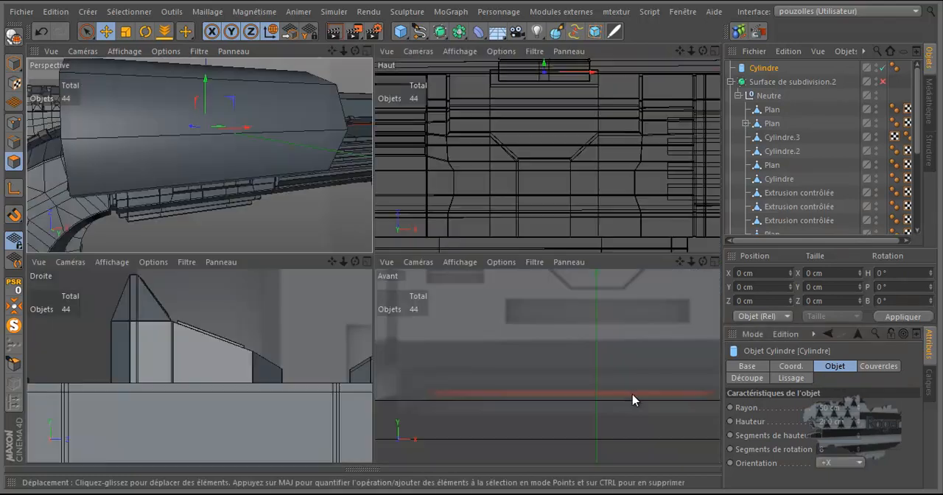
middle_click(625, 399)
scroll(608, 378, down, 5)
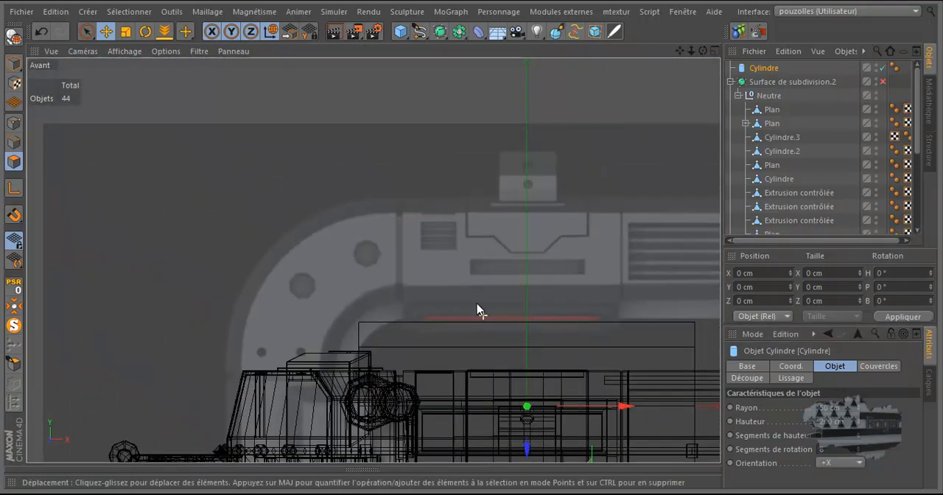
click(309, 32)
alt+right_drag(512, 270, 536, 252)
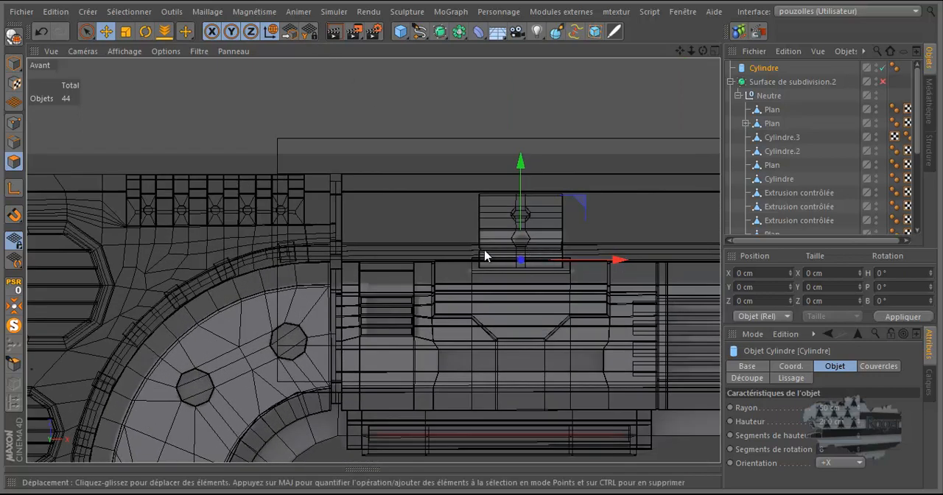
Step: Set the cylinder's radius to 12 cm and raise it along Y to the middle of the box housing
scroll(305, 237, down, 1)
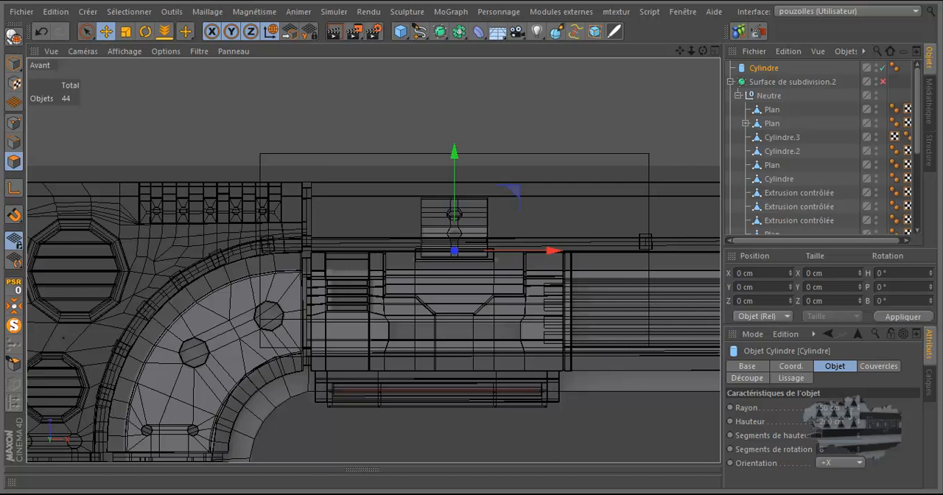
drag(861, 414, 862, 416)
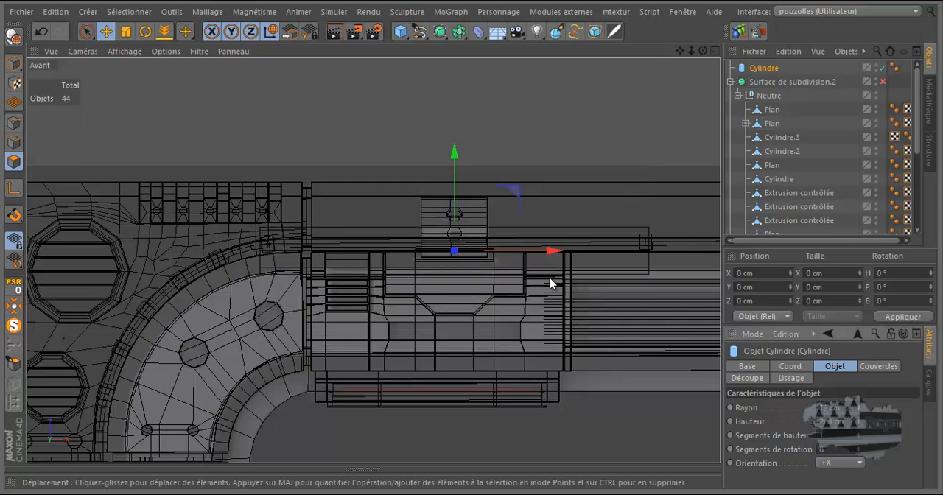
drag(455, 179, 453, 151)
scroll(458, 225, up, 3)
scroll(458, 225, up, 2)
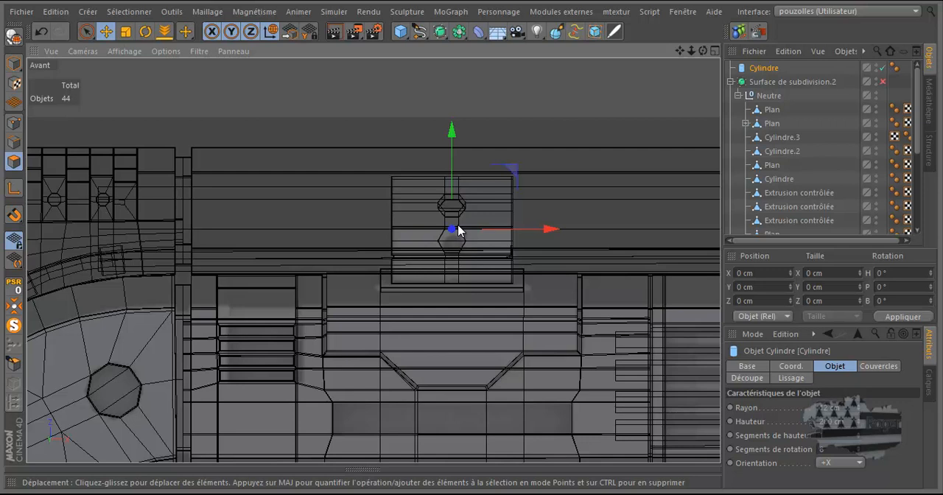
Step: Move the cylinder back along the depth axis in the right view so it runs through the box housing
middle_click(457, 231)
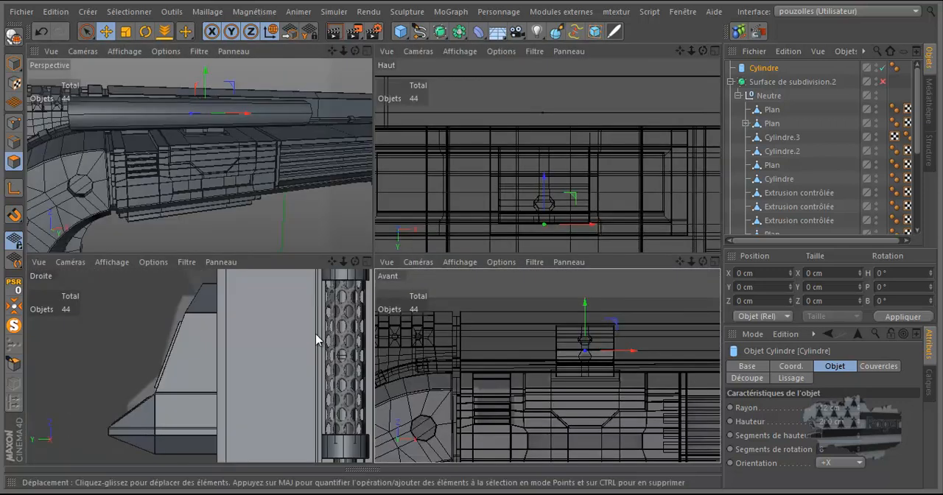
middle_click(311, 342)
scroll(300, 399, down, 6)
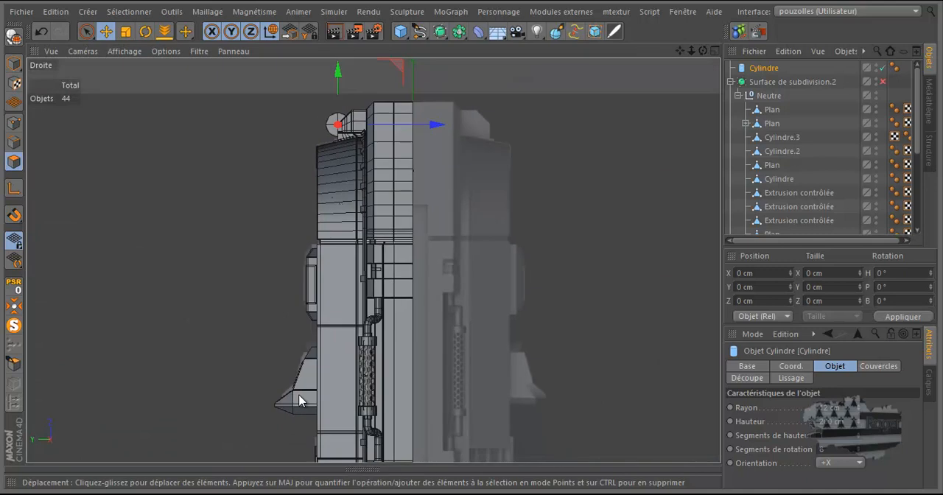
scroll(332, 114, up, 8)
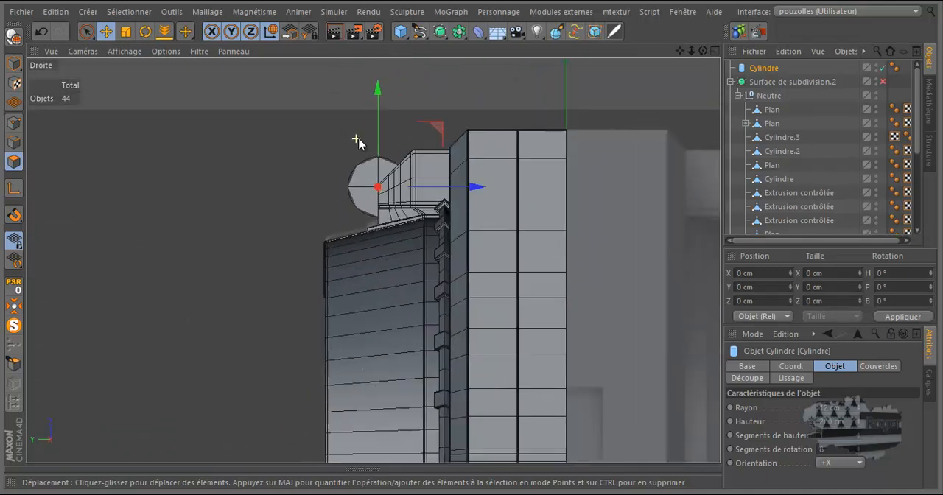
drag(497, 234, 581, 242)
middle_click(311, 235)
middle_click(263, 192)
scroll(298, 141, up, 3)
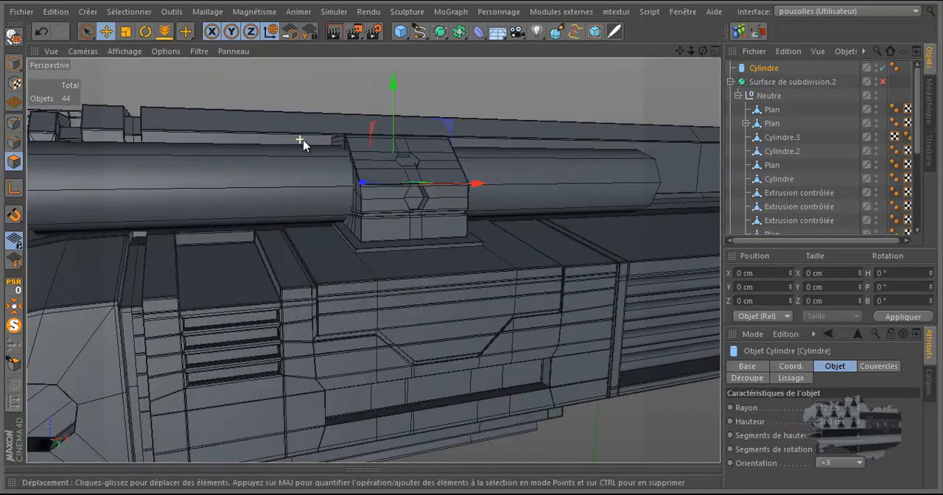
Step: Set the cylinder's radius to 11 cm and shorten its height to 74 cm so it protrudes slightly from both sides of the box housing
drag(704, 51, 264, 301)
scroll(264, 300, down, 2)
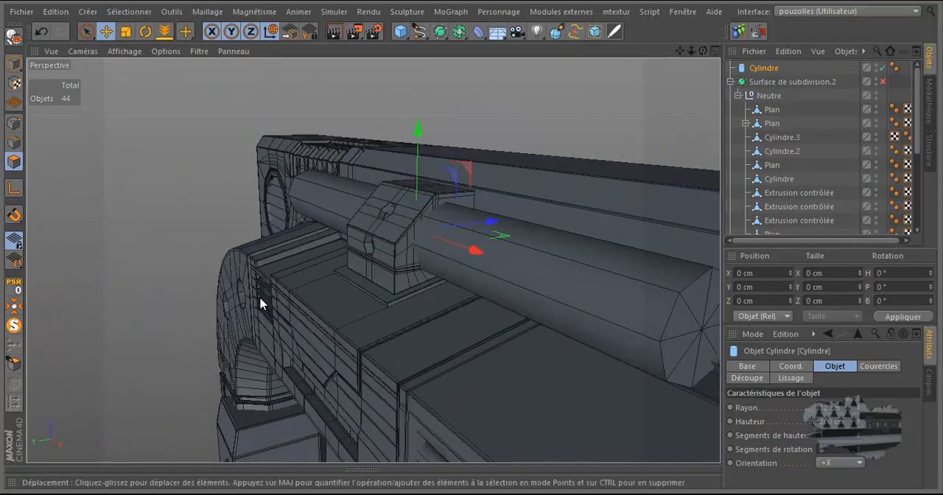
scroll(286, 283, down, 2)
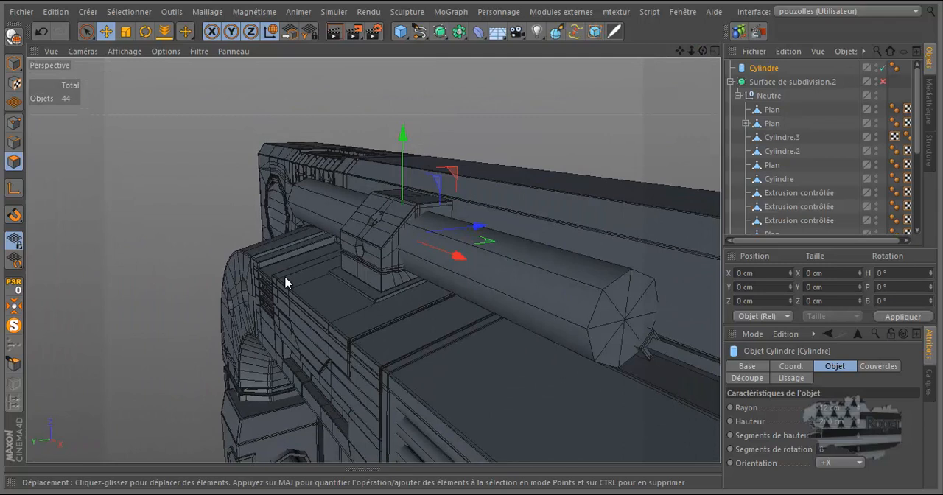
click(859, 410)
click(858, 411)
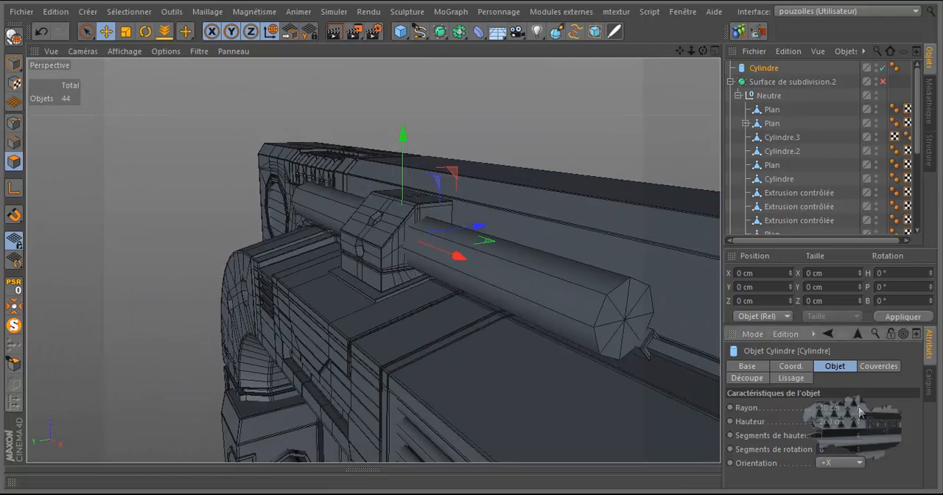
click(858, 407)
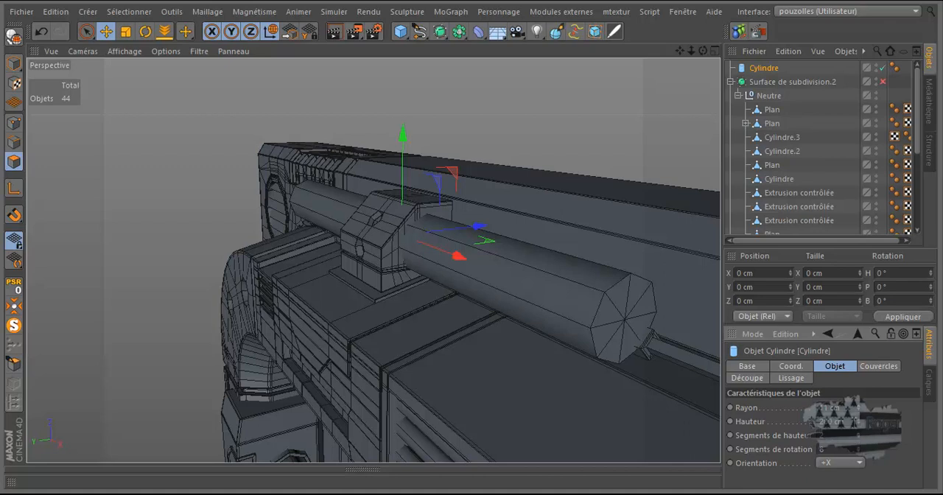
drag(860, 428, 859, 429)
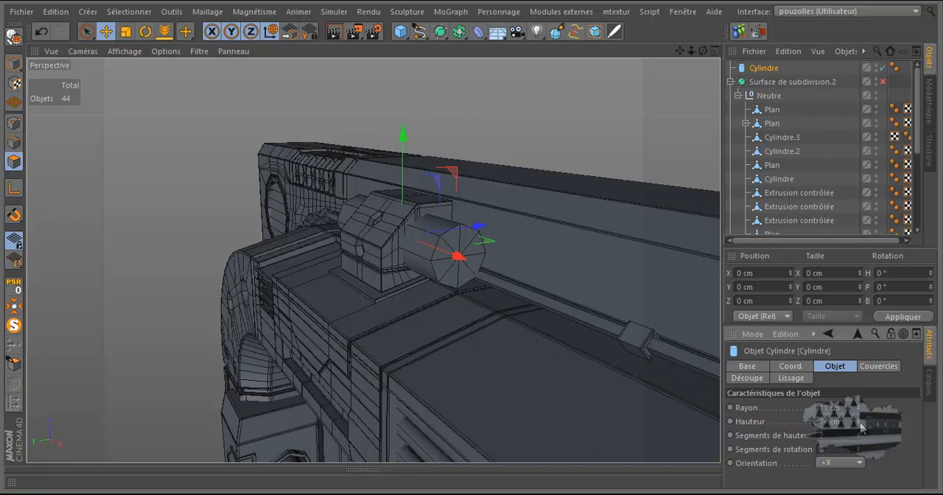
Step: Convert the parametric cylinder into an editable polygon object
middle_click(413, 267)
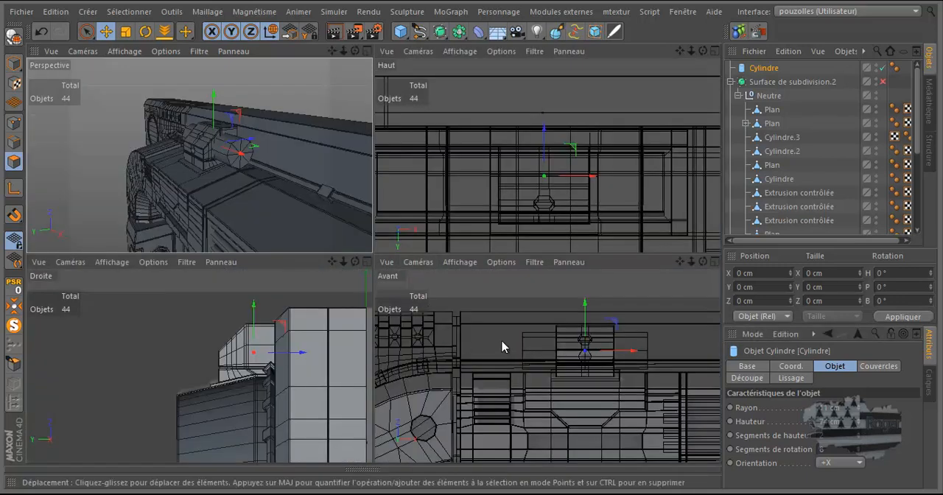
middle_click(502, 347)
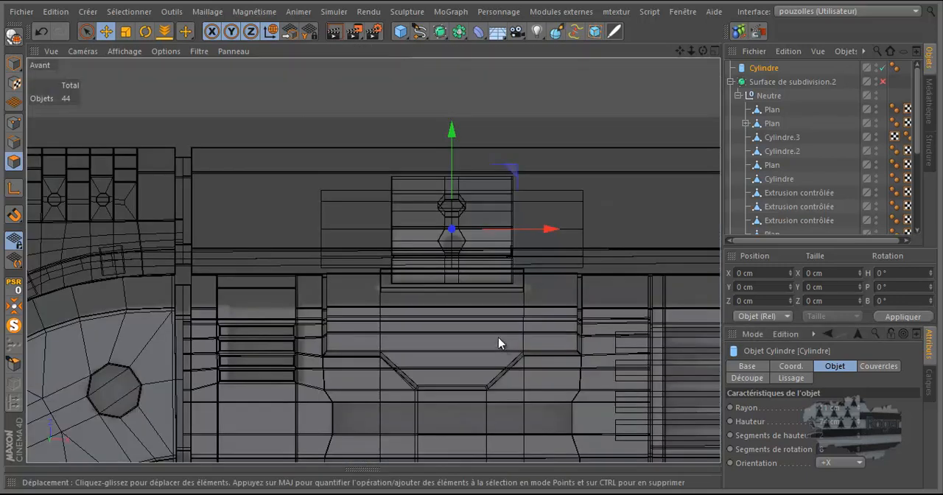
click(12, 38)
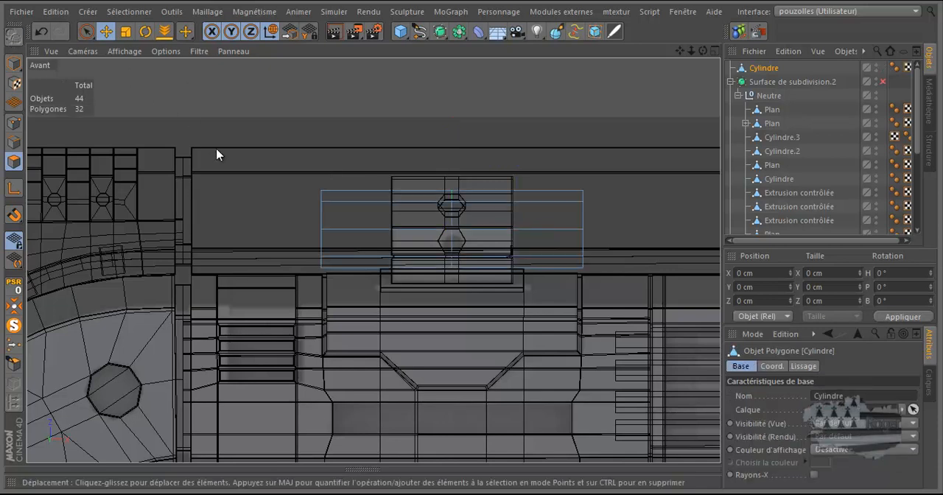
Step: Select all the cylinder's polygons and shift them about 0.93 cm along the depth axis, away from the back wall
middle_click(204, 201)
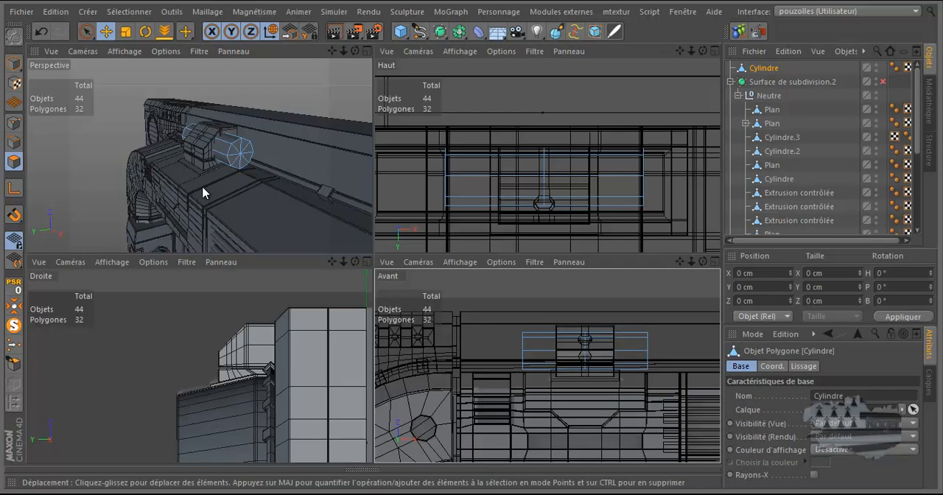
middle_click(204, 195)
drag(703, 50, 472, 245)
scroll(447, 286, up, 4)
scroll(447, 286, up, 2)
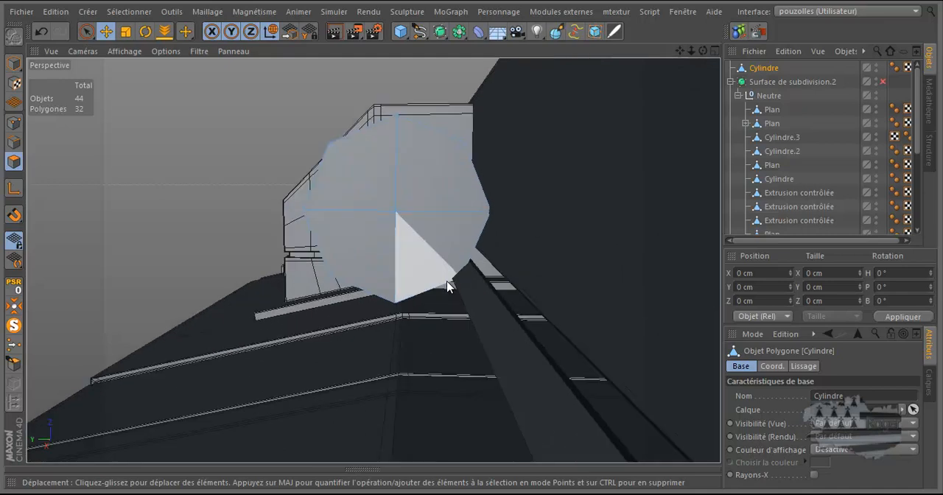
drag(703, 50, 473, 242)
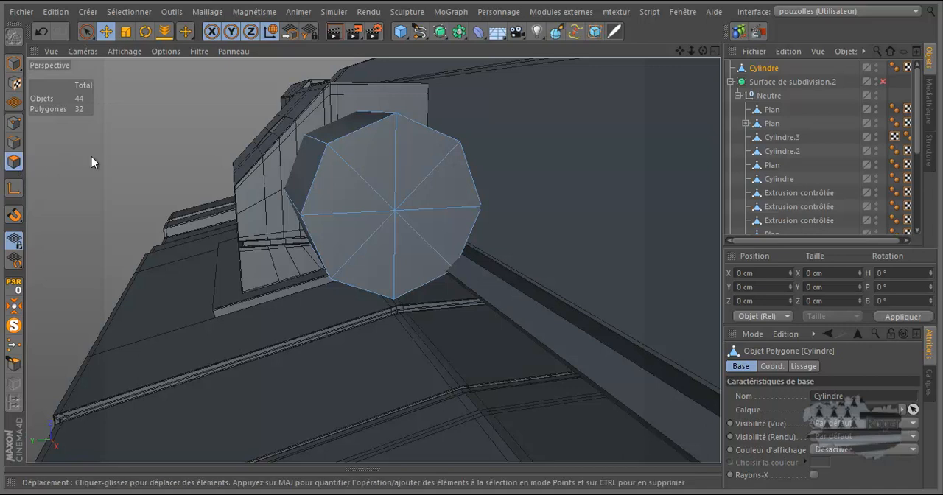
key(ctrl+a)
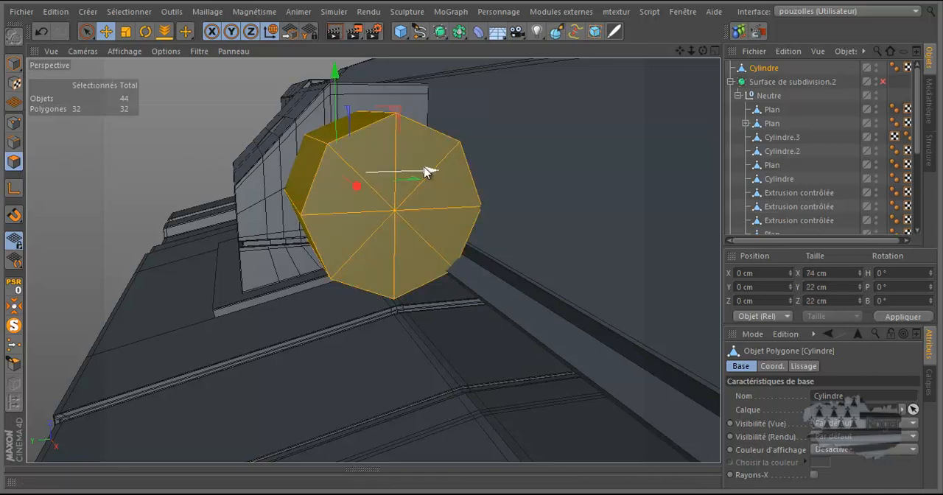
drag(425, 171, 423, 172)
drag(703, 50, 472, 245)
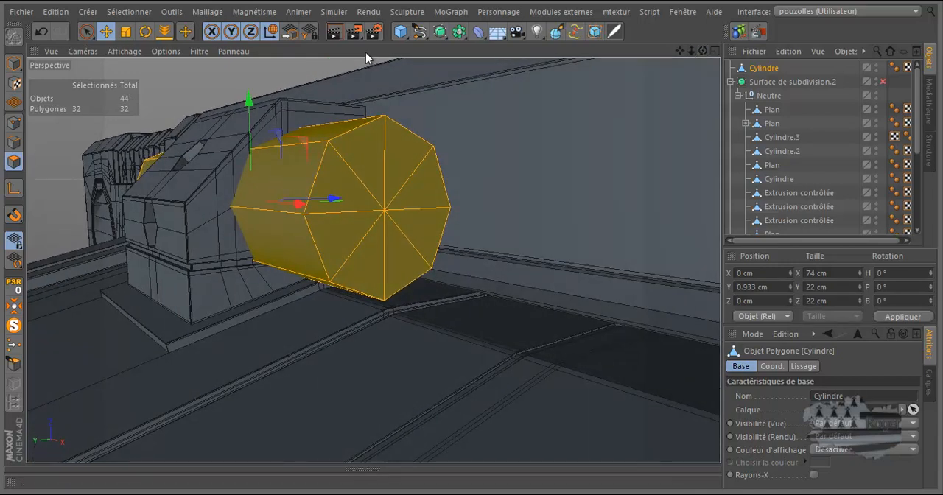
Step: Scale the selected cylinder polygons down uniformly to about 20.5 cm in diameter and 69.1 cm in length
click(127, 32)
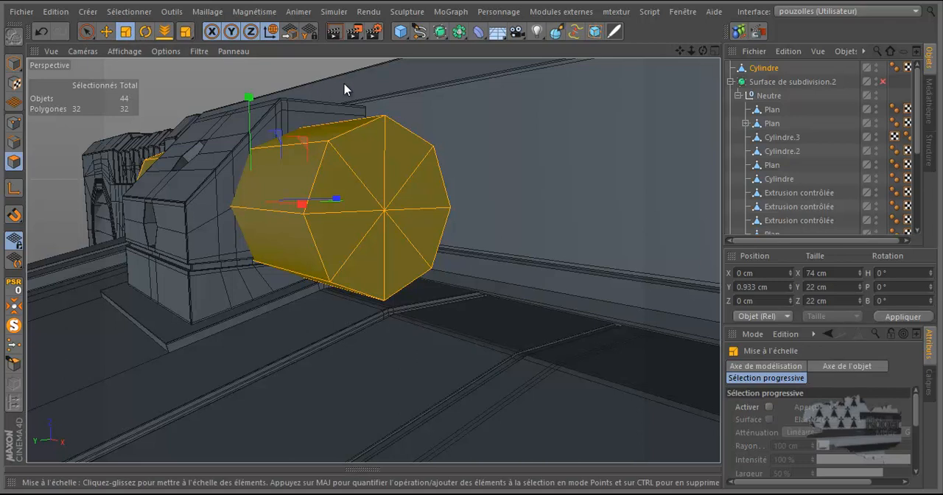
drag(344, 90, 320, 107)
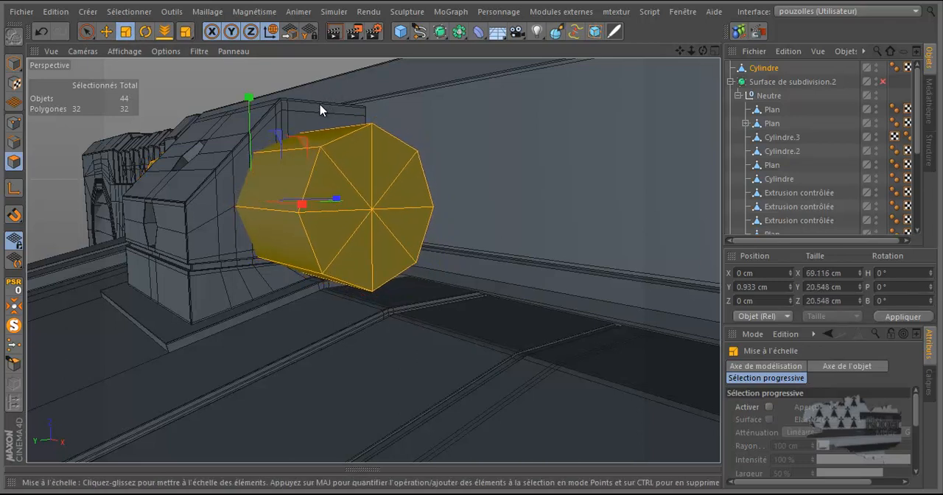
drag(703, 48, 560, 229)
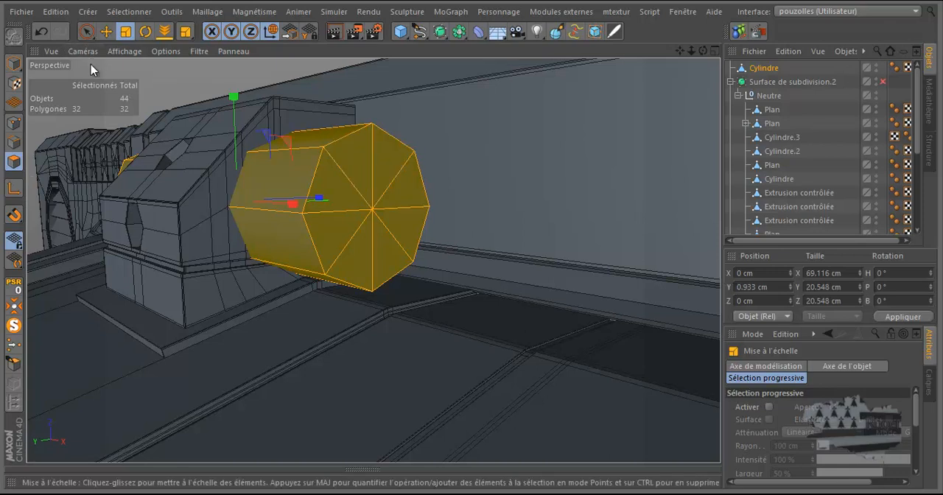
Step: Delete the points at the cylinder's right end in the front view, keeping only its left half
click(13, 122)
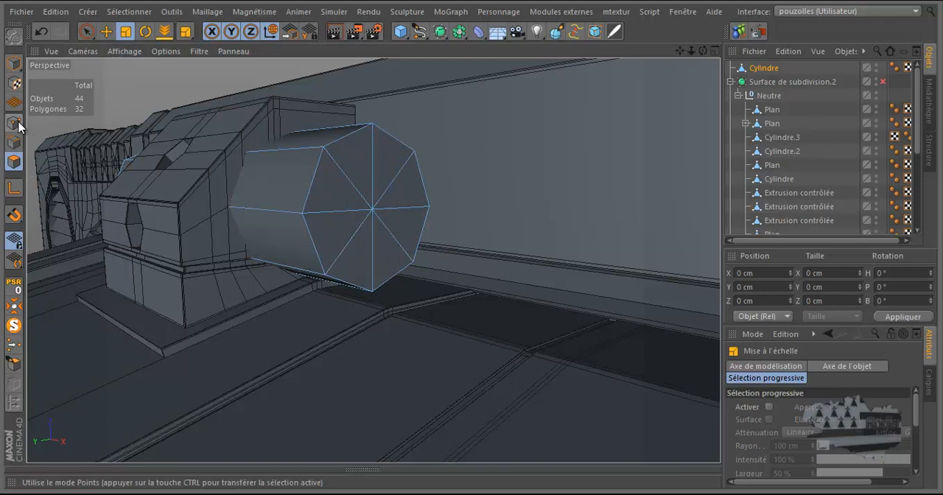
drag(86, 31, 136, 75)
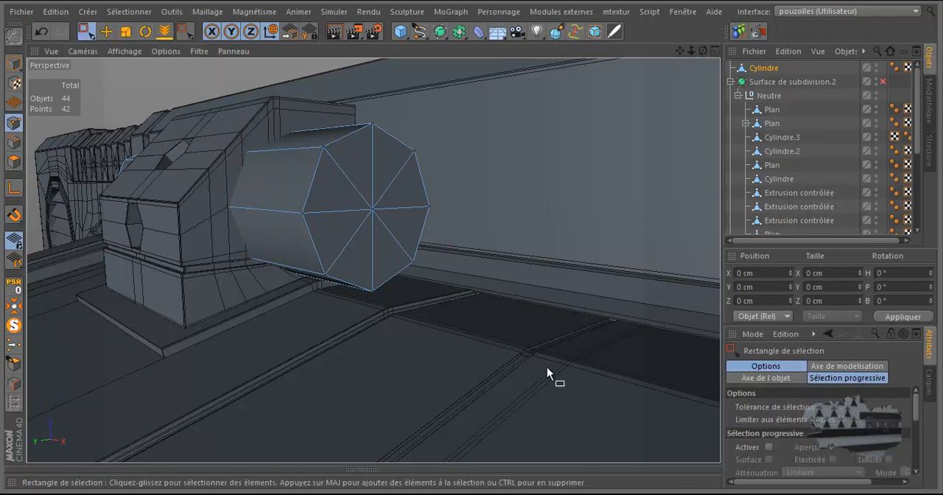
middle_click(523, 315)
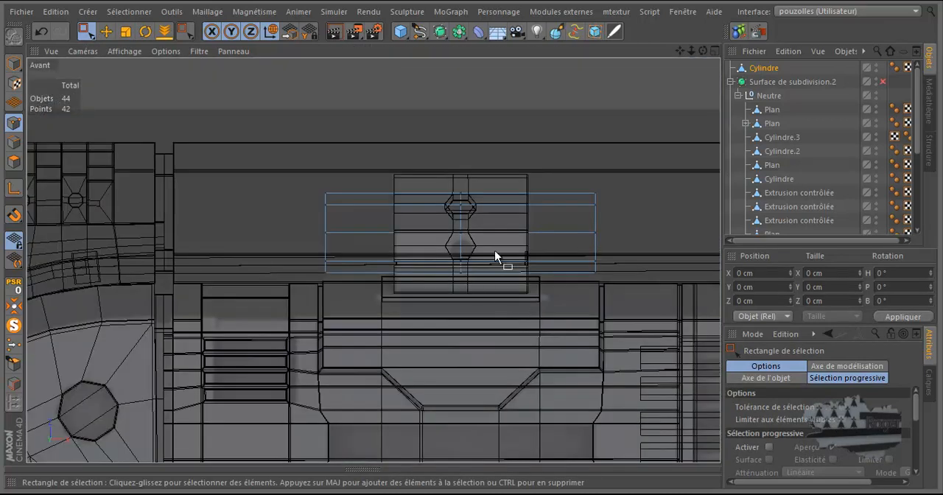
drag(637, 167, 576, 297)
key(Delete)
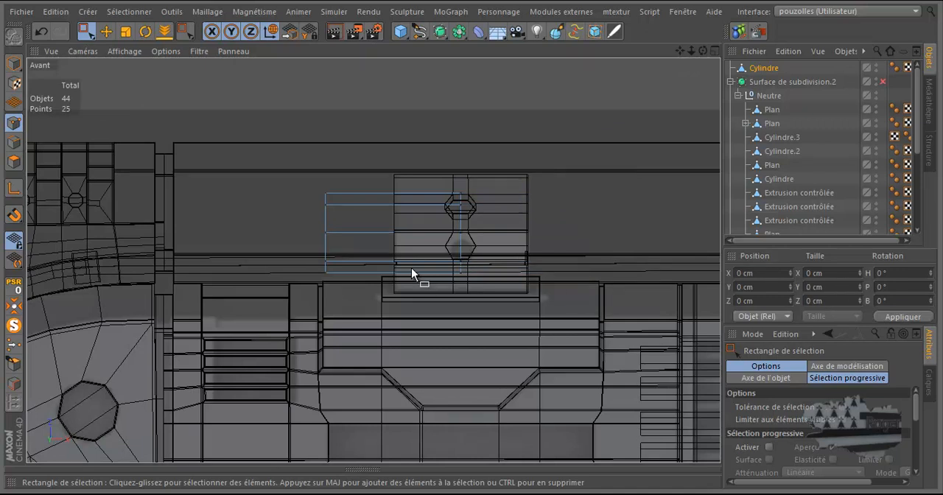
Step: Select the eight lengthwise edges of the half cylinder with the selection brush in the front view
scroll(412, 269, up, 3)
click(14, 142)
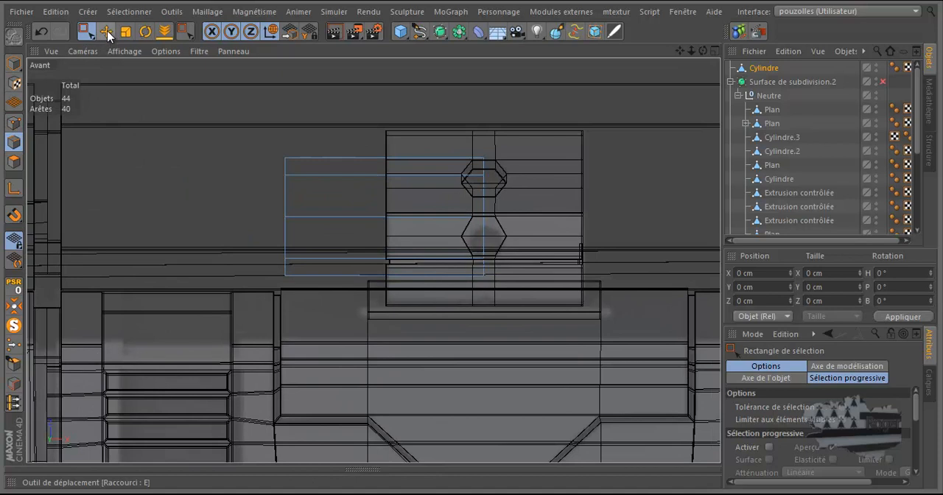
drag(86, 31, 110, 48)
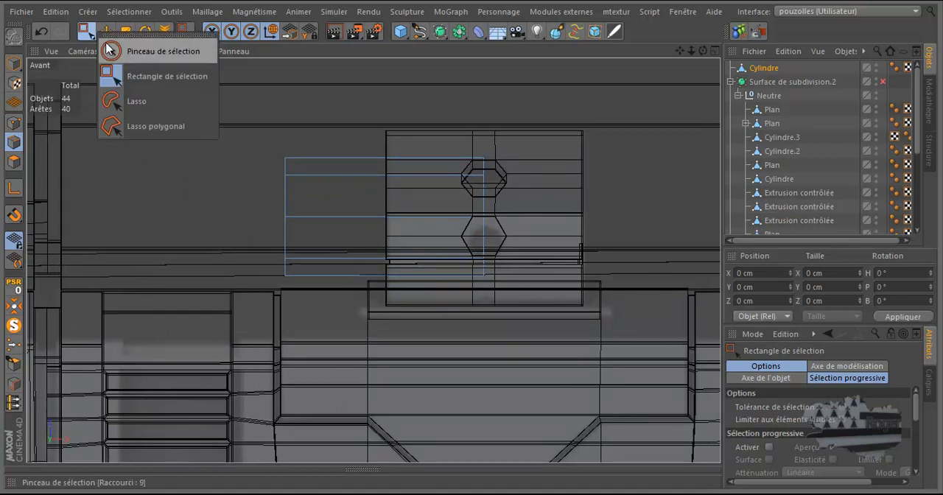
click(147, 56)
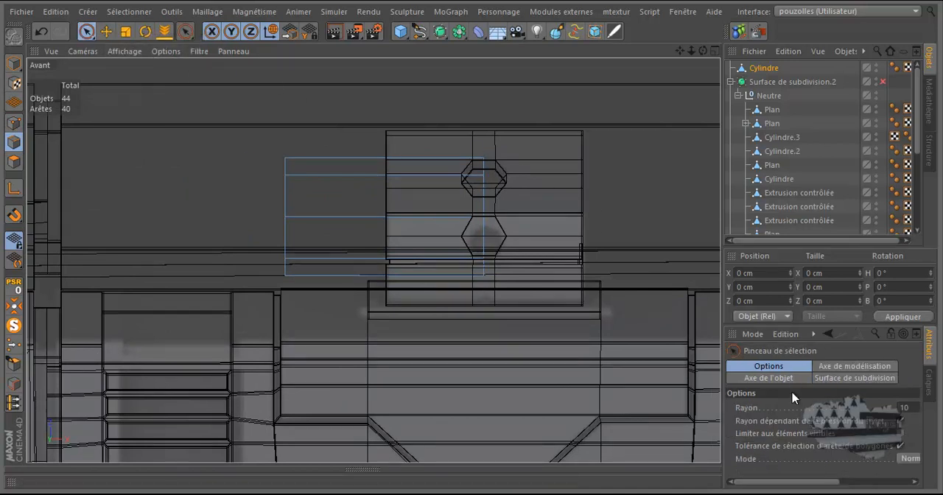
drag(379, 129, 375, 328)
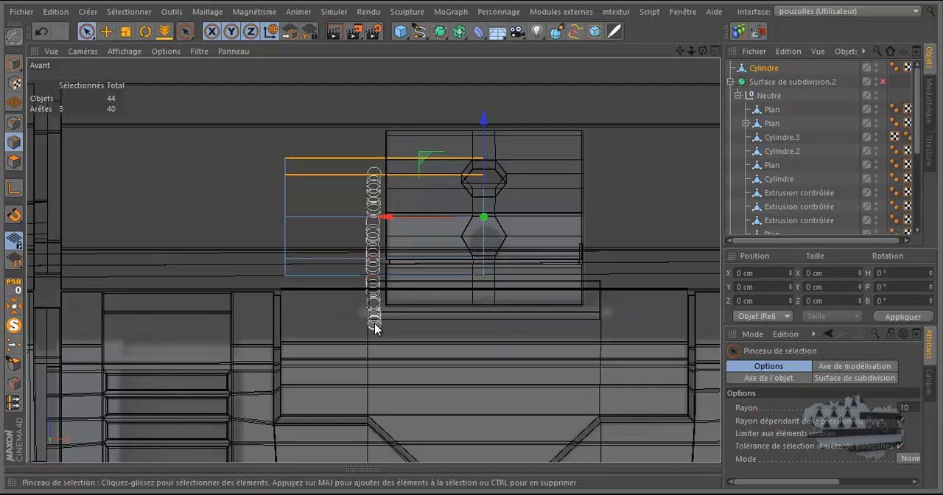
scroll(483, 211, up, 1)
scroll(484, 212, up, 1)
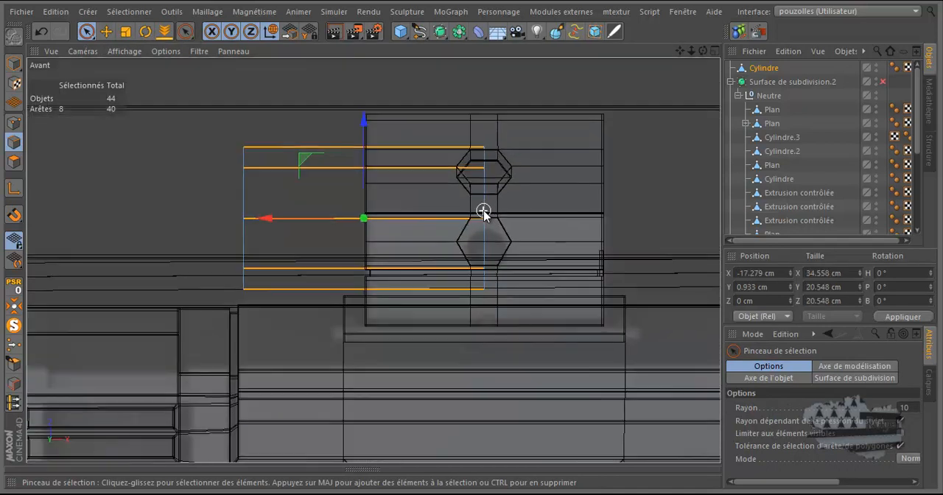
Step: Merge the half cylinder's duplicate points with the Optimize command in point mode
click(14, 123)
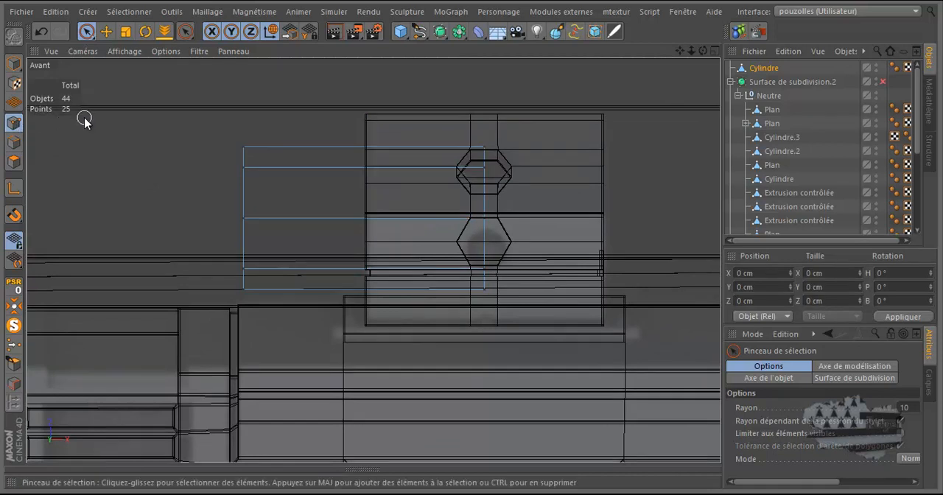
middle_click(168, 125)
middle_click(169, 123)
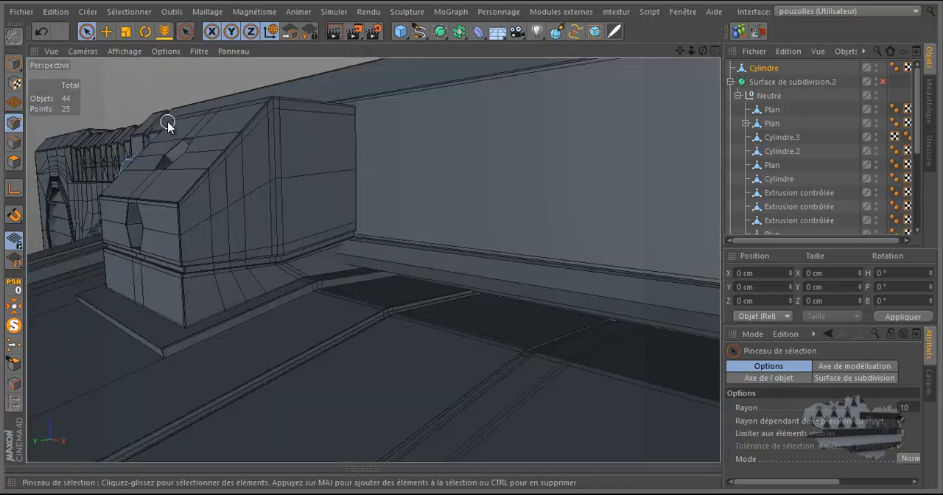
middle_click(344, 156)
middle_click(421, 171)
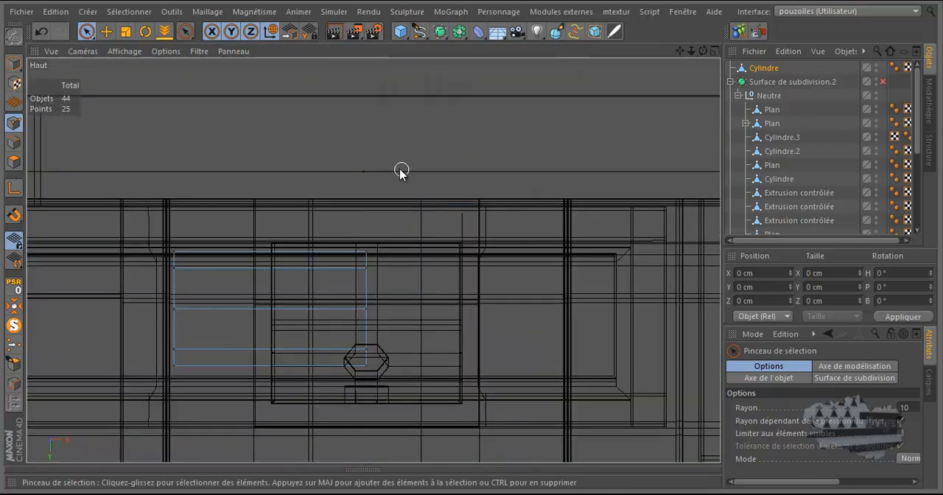
right_click(259, 127)
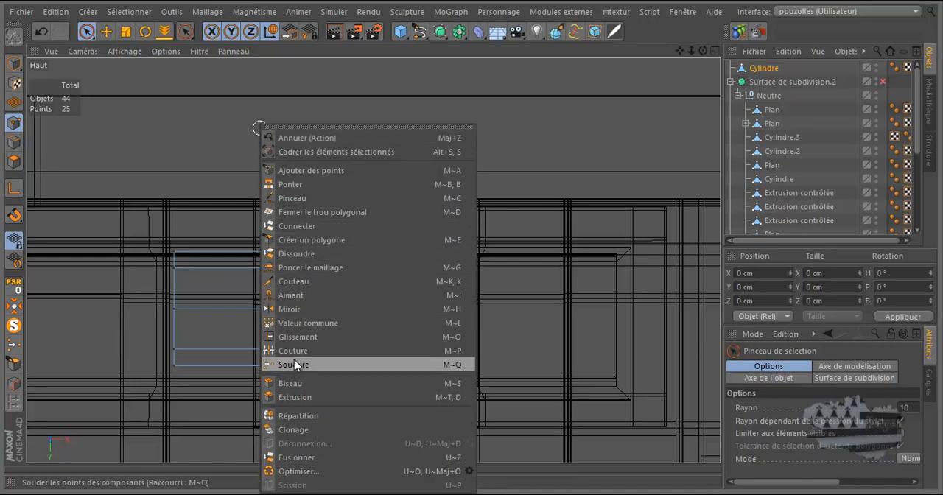
click(291, 473)
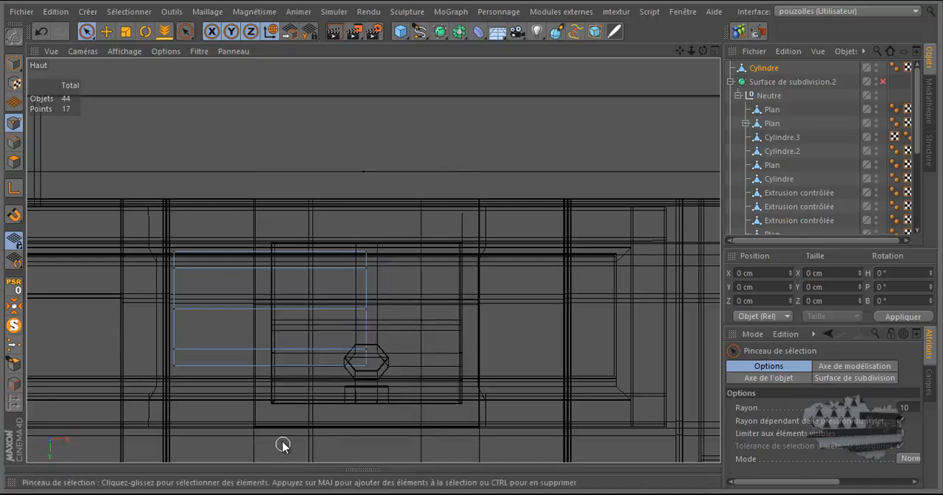
Step: Divide the half cylinder's eight selected lengthwise edges once in the front view with the edge division command
scroll(295, 222, down, 1)
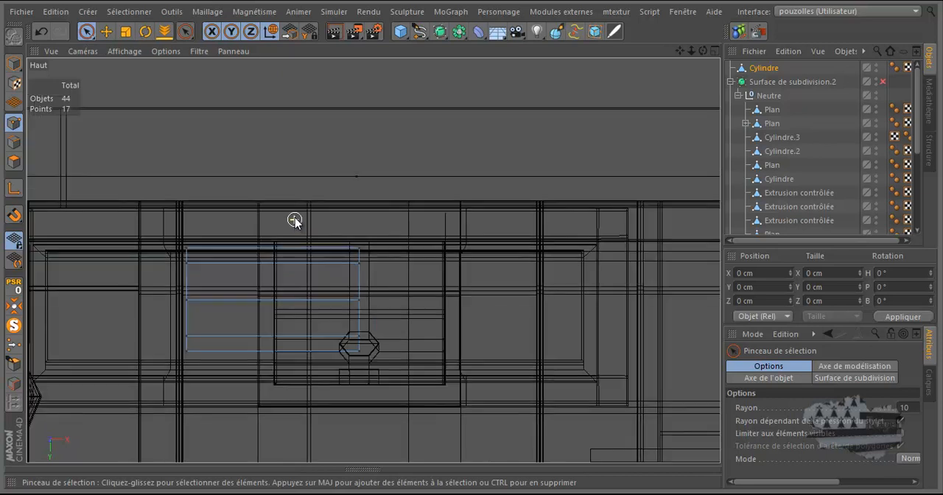
middle_click(295, 217)
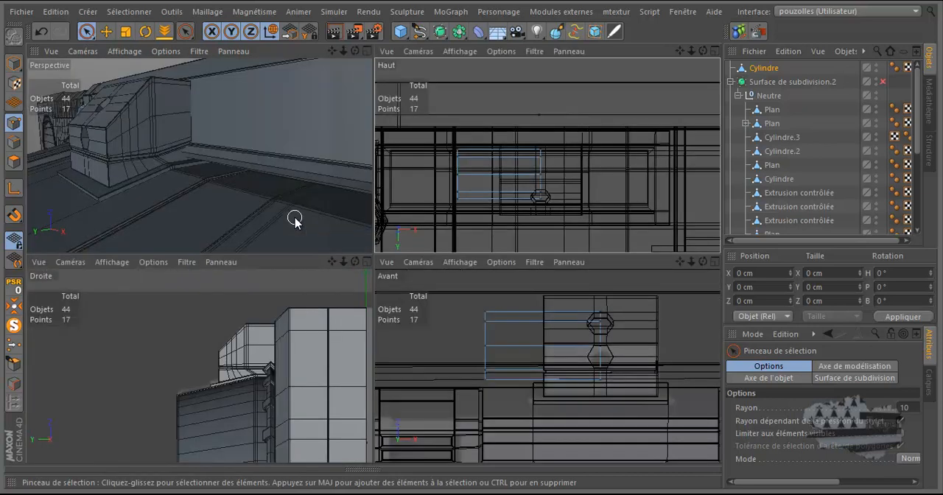
middle_click(450, 313)
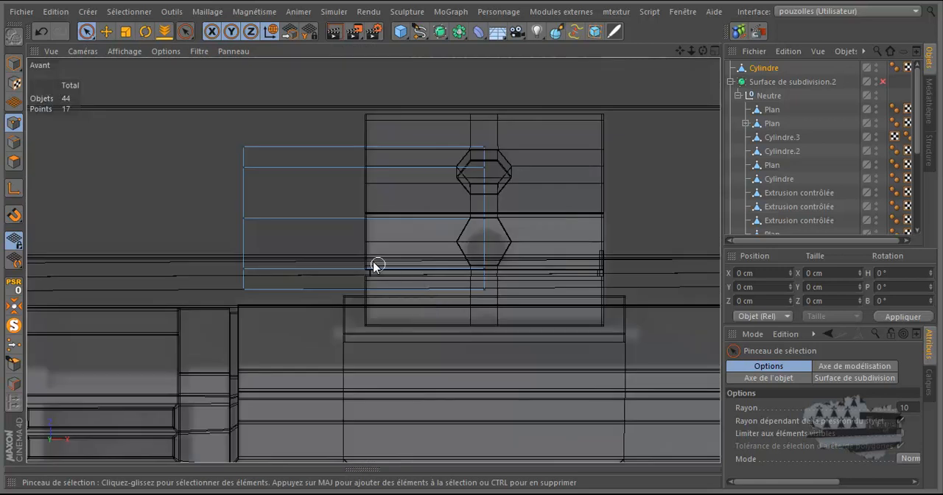
scroll(370, 274, up, 4)
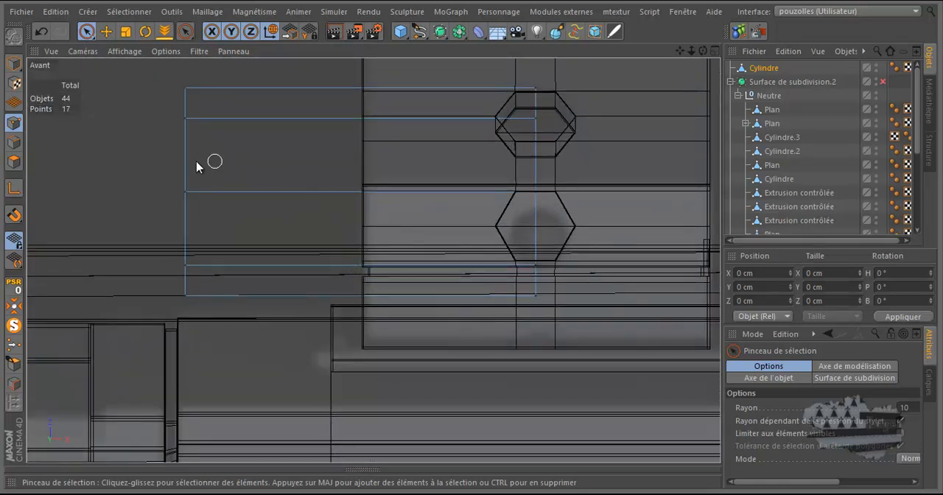
click(14, 142)
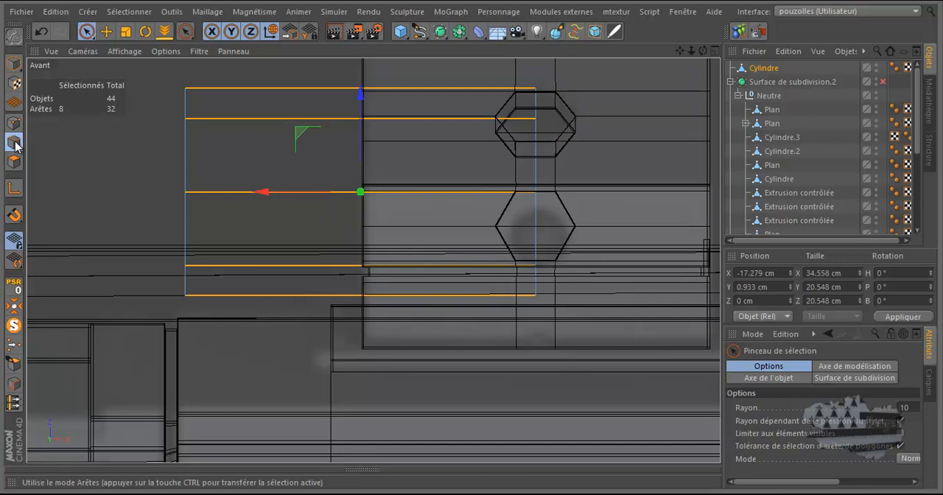
right_click(105, 160)
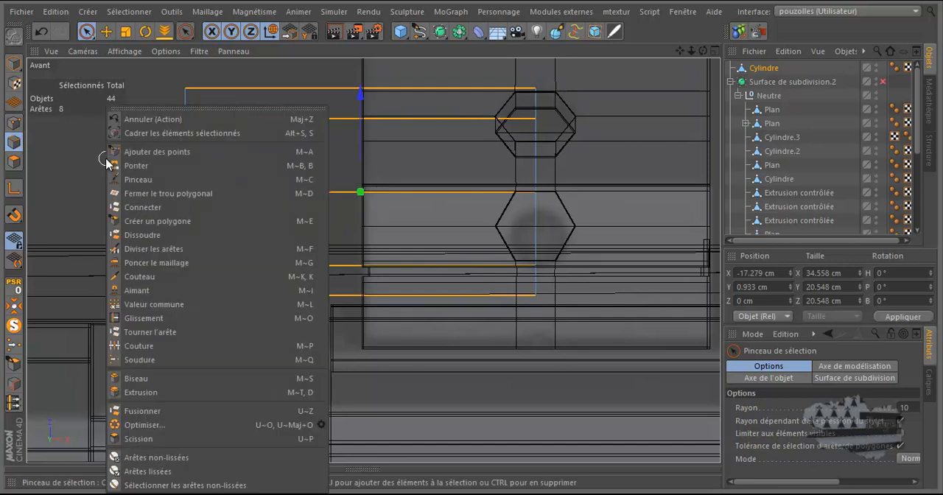
click(149, 251)
click(323, 199)
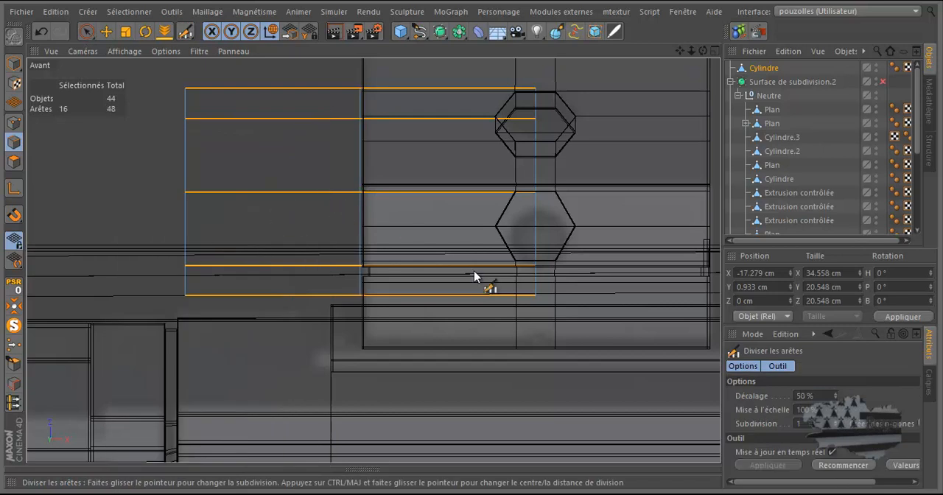
Step: Set the edge division to 2 subdivisions, with an offset of 71% and a scale of 29%
click(836, 422)
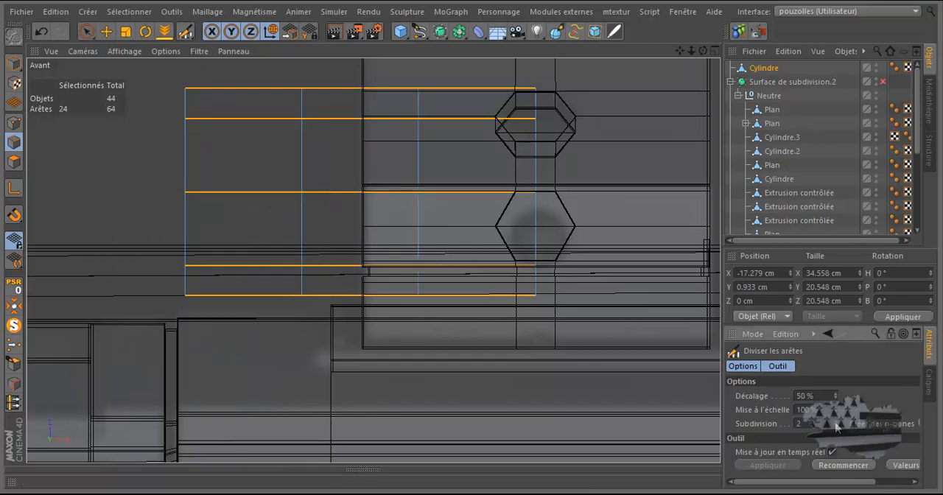
drag(836, 414, 836, 400)
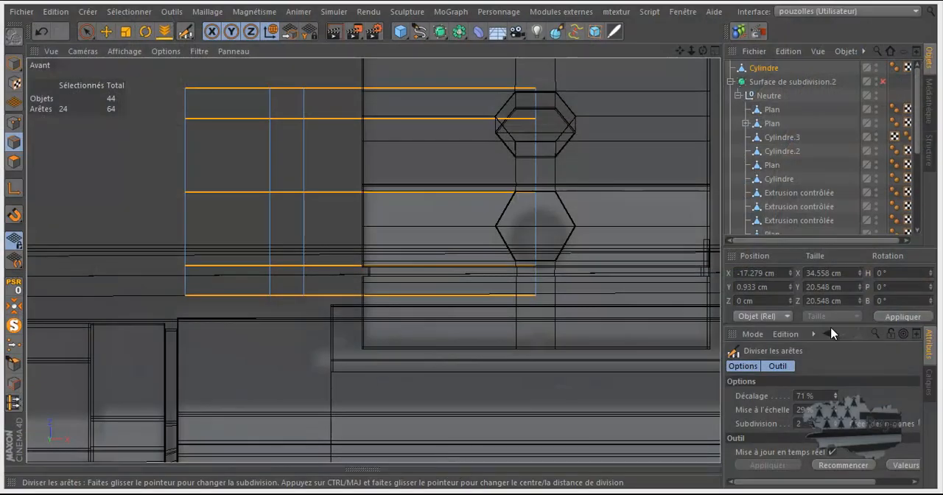
double_click(805, 397)
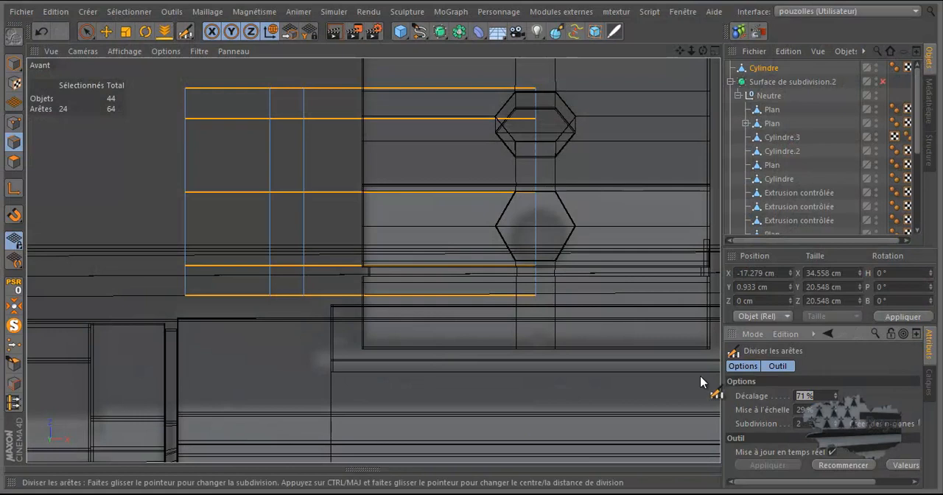
Step: Examine the connectors beside the box housing in the reference image, resizing its viewer window and moving it out of the modelling view
click(294, 475)
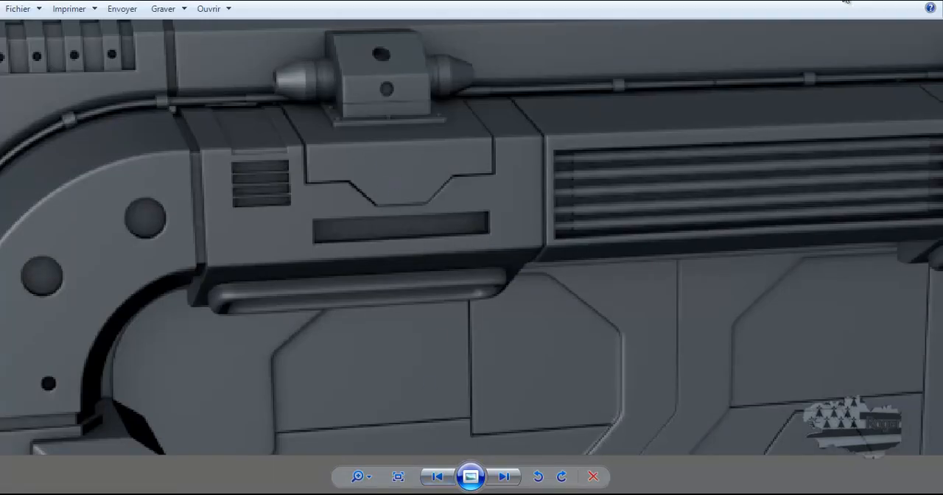
drag(842, 2, 942, 127)
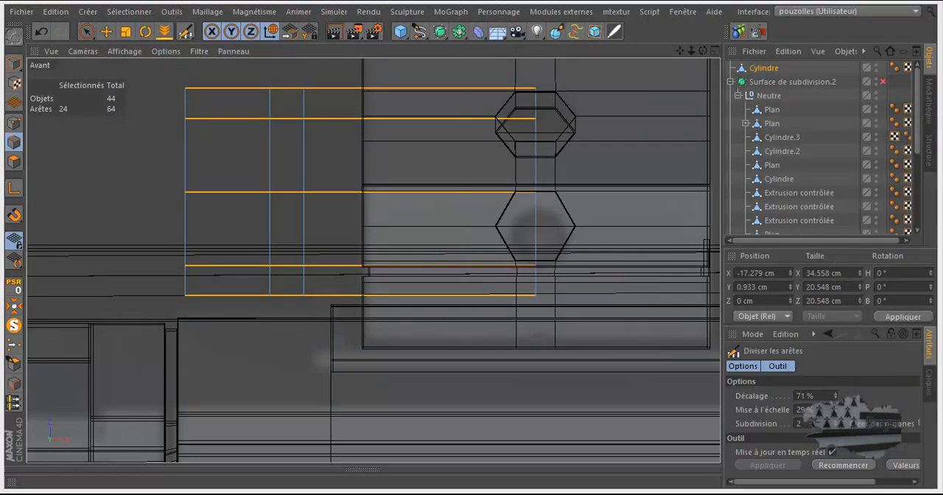
drag(942, 128, 942, 115)
drag(678, 121, 630, 11)
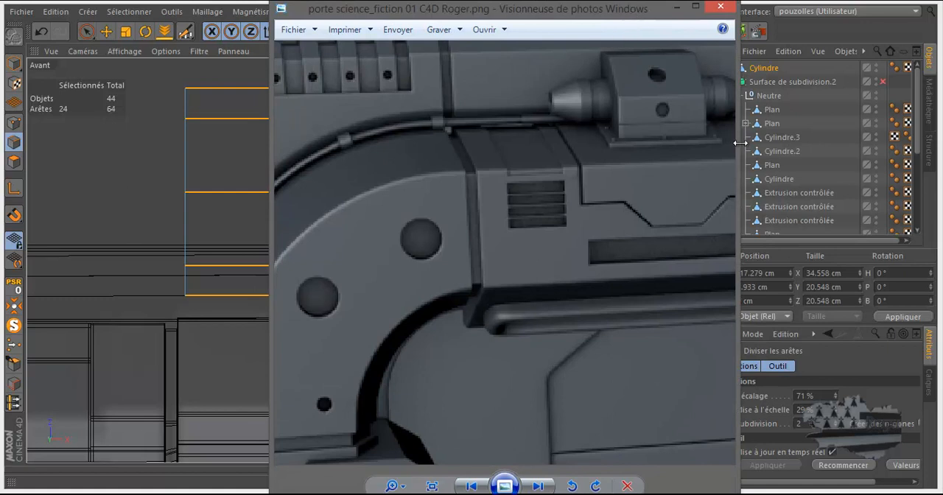
drag(737, 143, 820, 145)
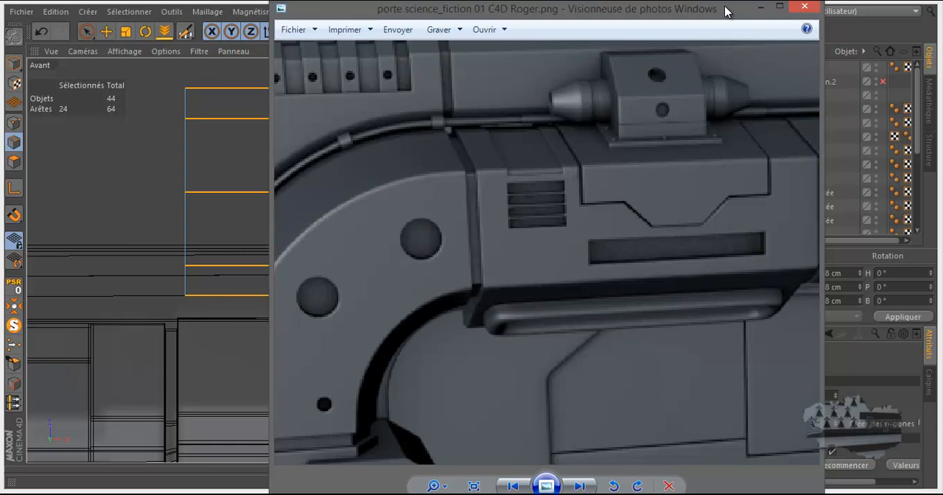
drag(726, 7, 942, 88)
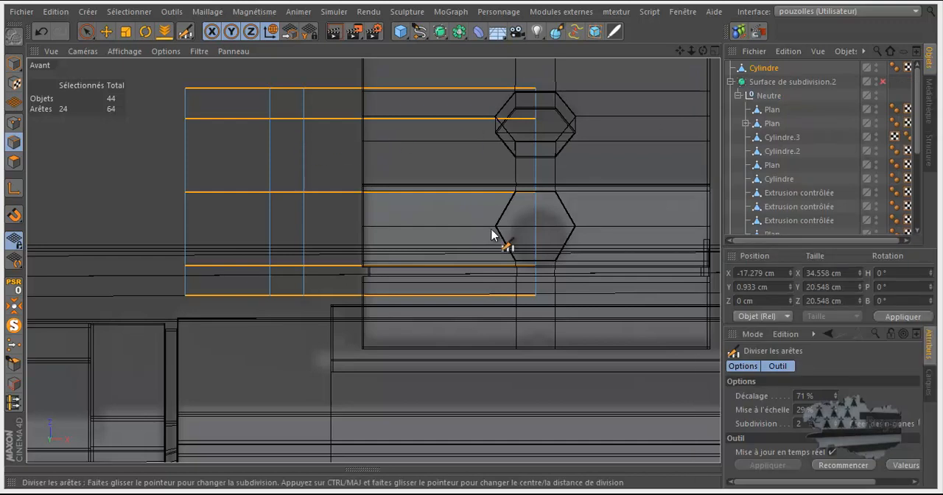
Step: Set the edge division's offset to 67%, with its scale at 29%
click(836, 413)
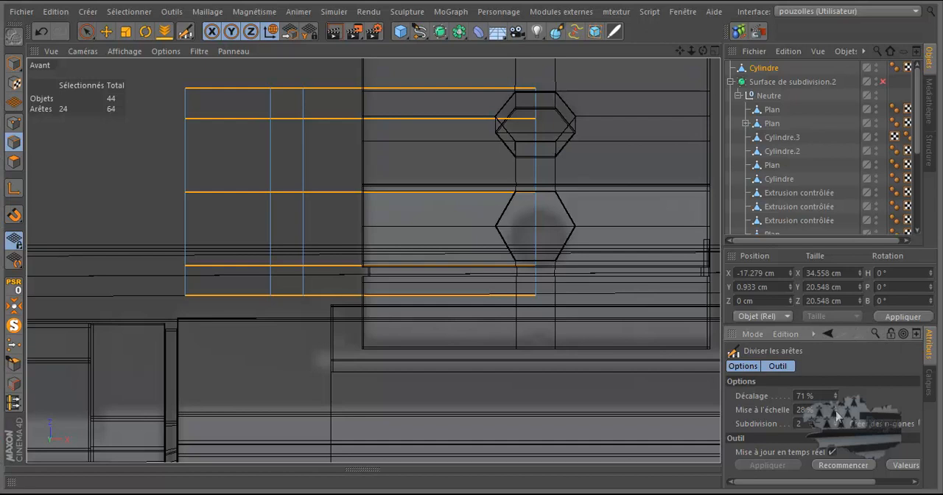
click(837, 408)
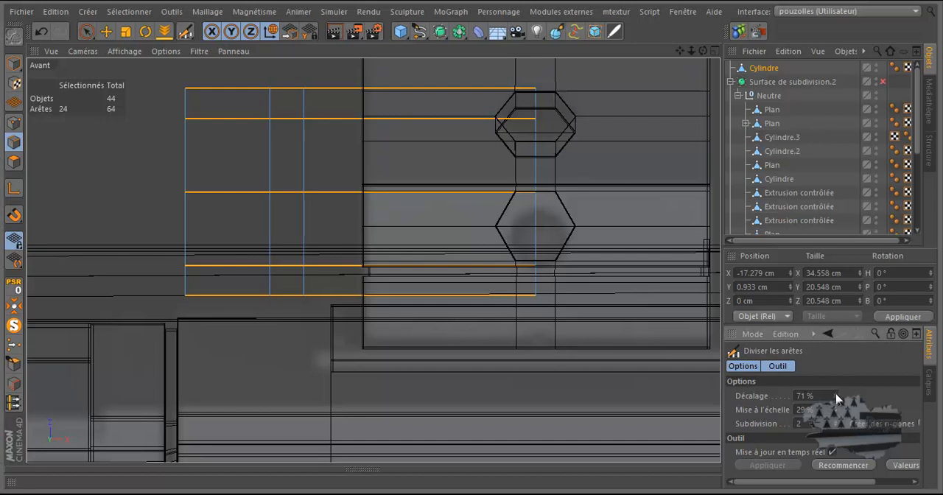
click(836, 399)
click(836, 399)
click(836, 399)
click(836, 398)
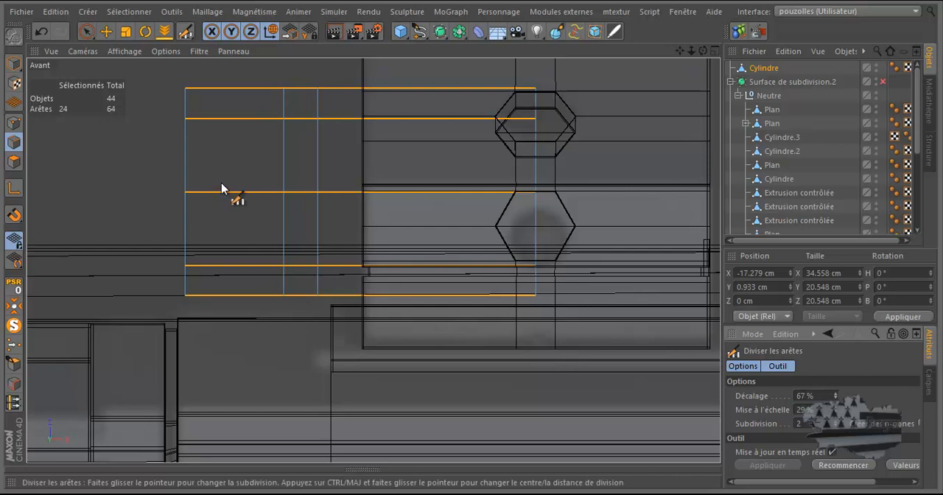
Step: Clear the edge selection and add a loop cut with the Knife at about 51% of the cylinder's outer left section
click(86, 30)
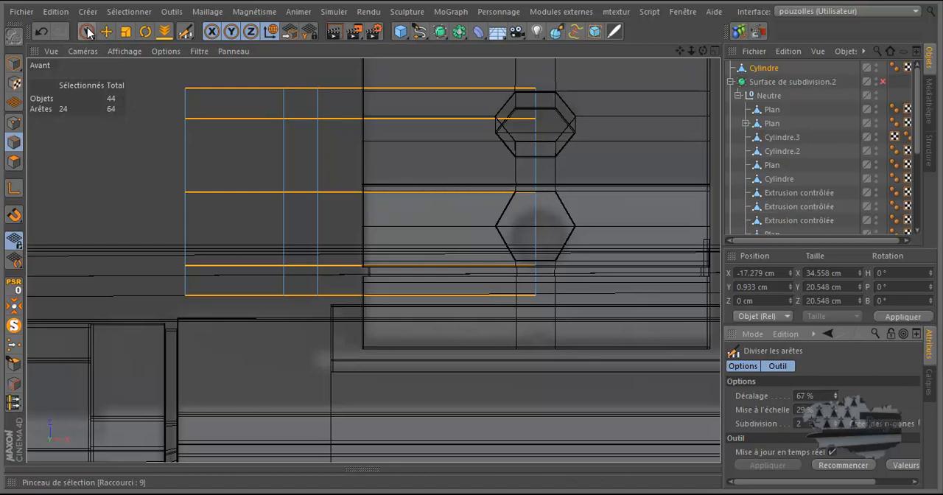
click(111, 154)
key(k)
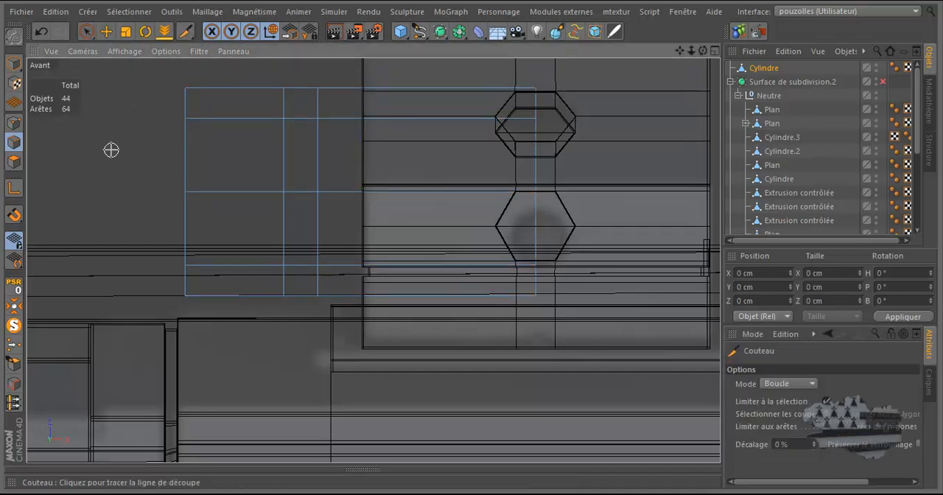
click(236, 87)
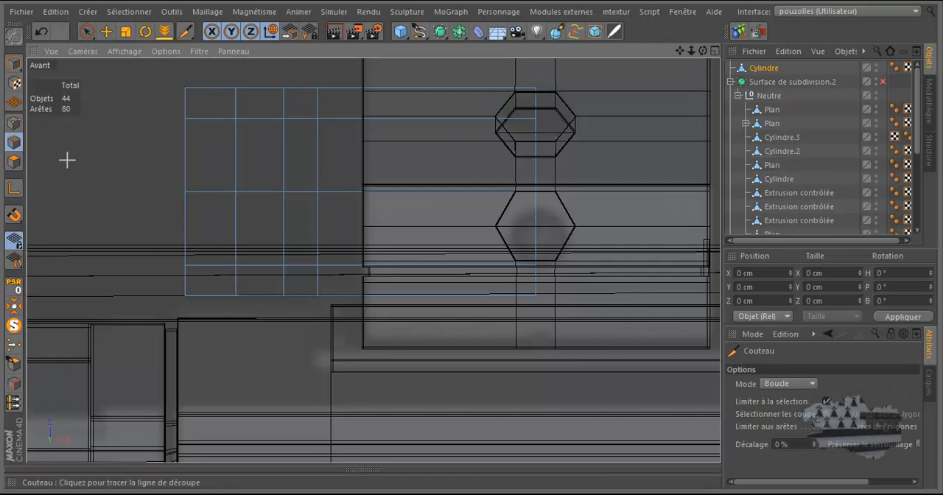
Step: Scale the nine points at the cylinder's left end to about 9.8 cm in diameter and move them outward to about X -41 cm
click(13, 123)
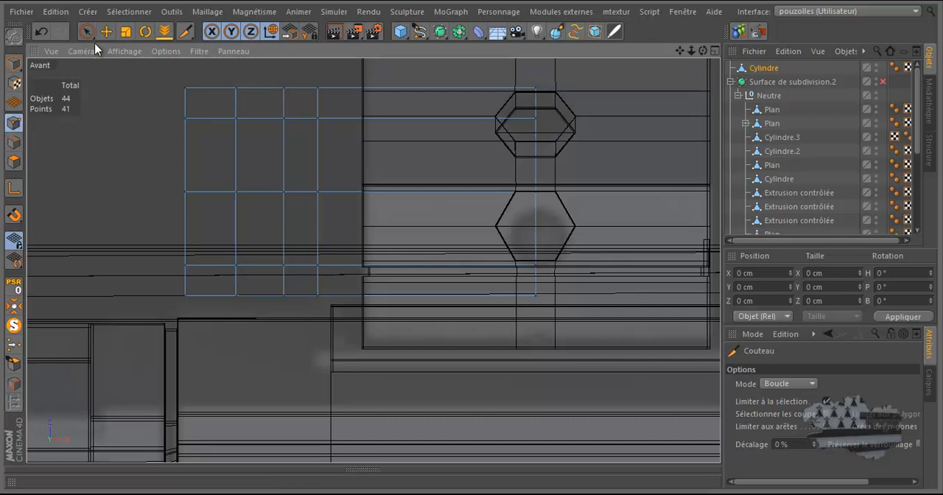
drag(87, 33, 218, 344)
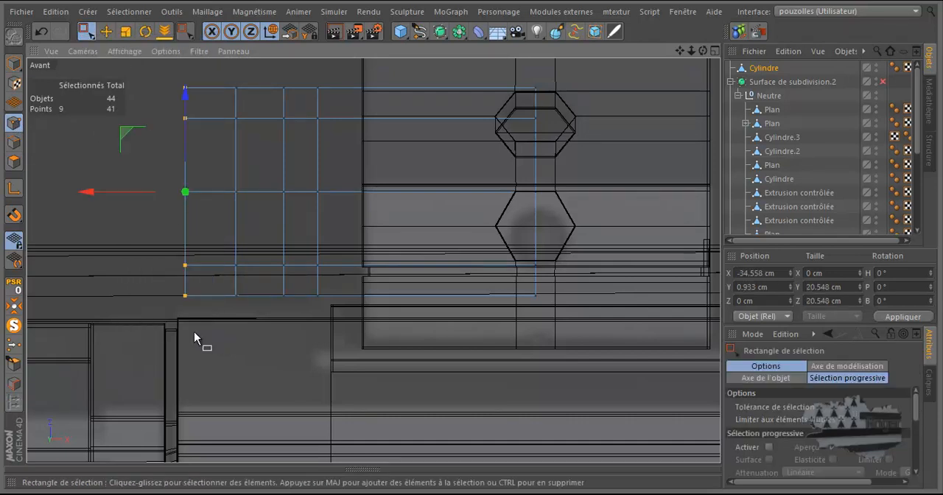
click(126, 32)
drag(104, 268, 471, 245)
key(e)
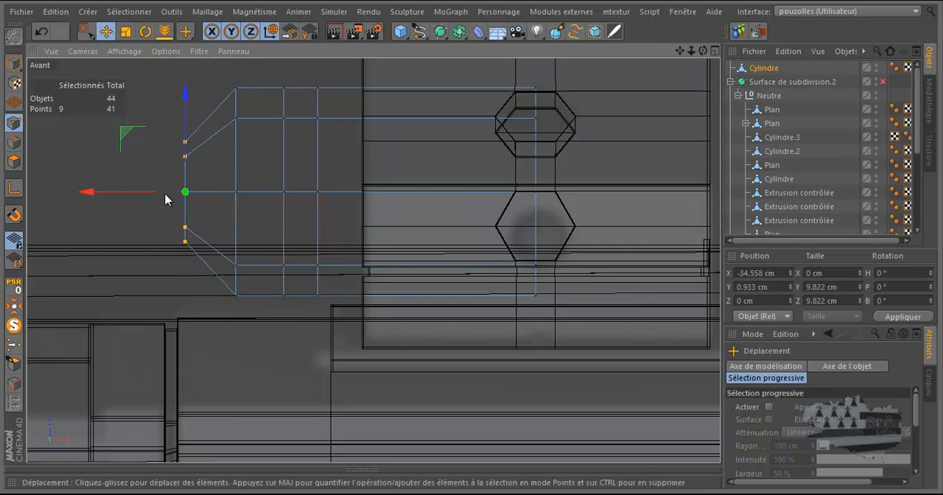
drag(138, 195, 74, 197)
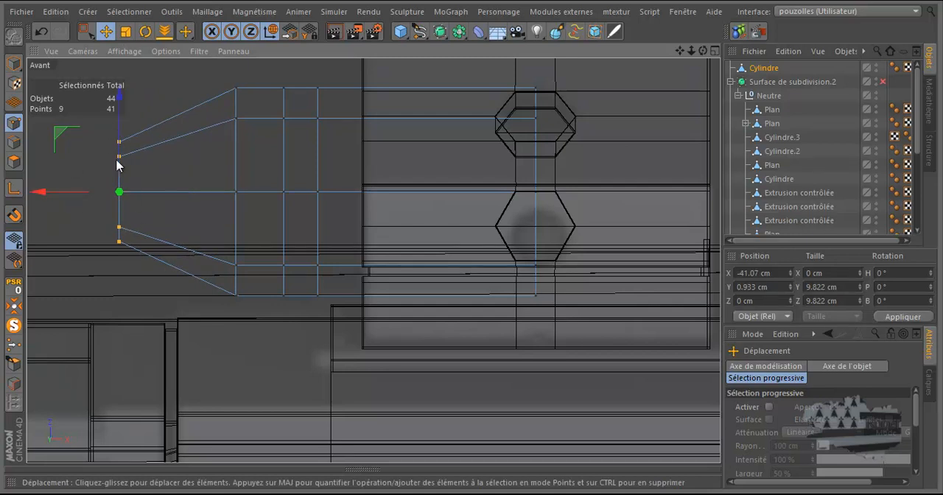
Step: Select the narrow ring of eight polygons between the two closely spaced cuts with Ring Selection
click(13, 161)
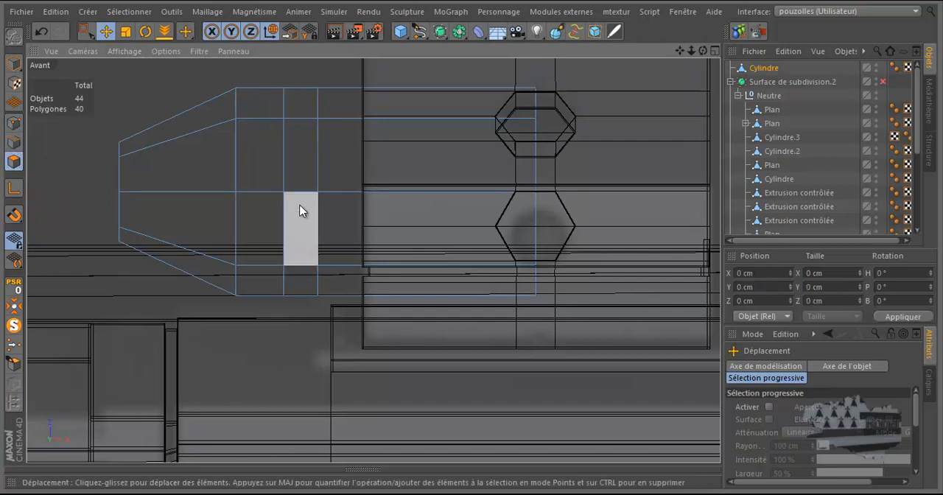
key(u)
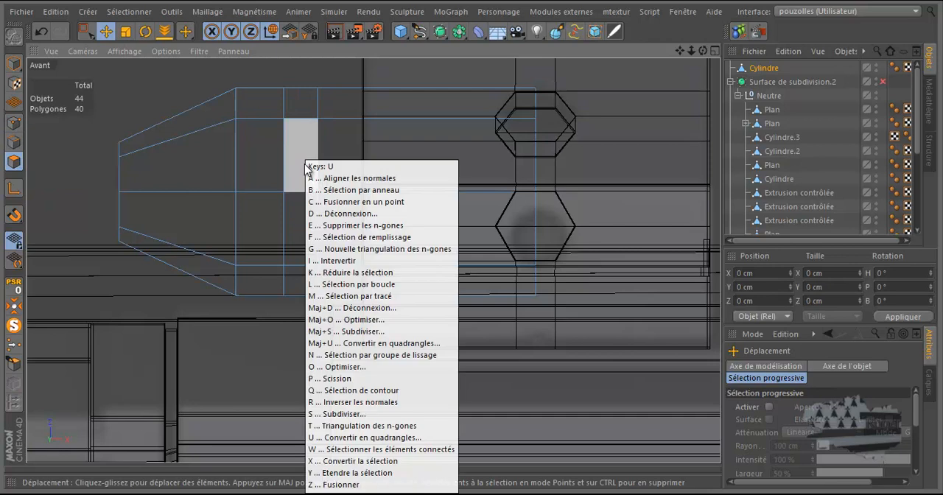
key(b)
click(303, 126)
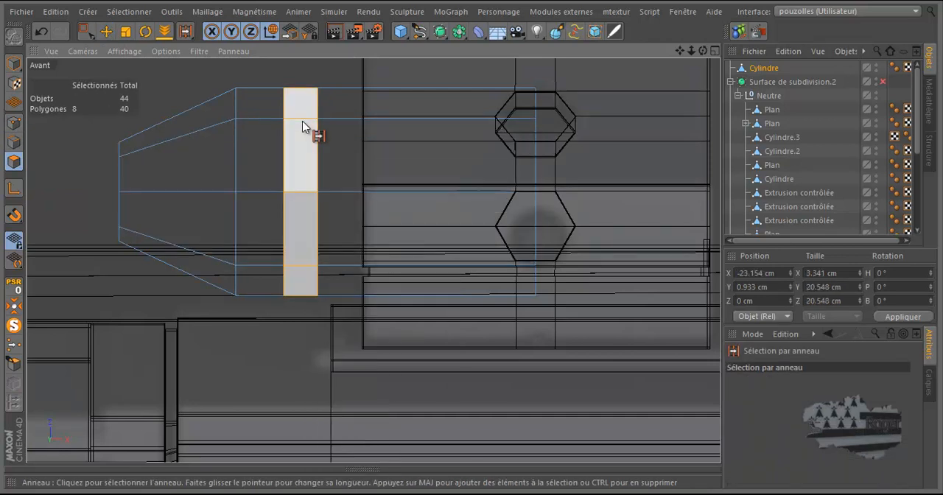
scroll(305, 71, up, 3)
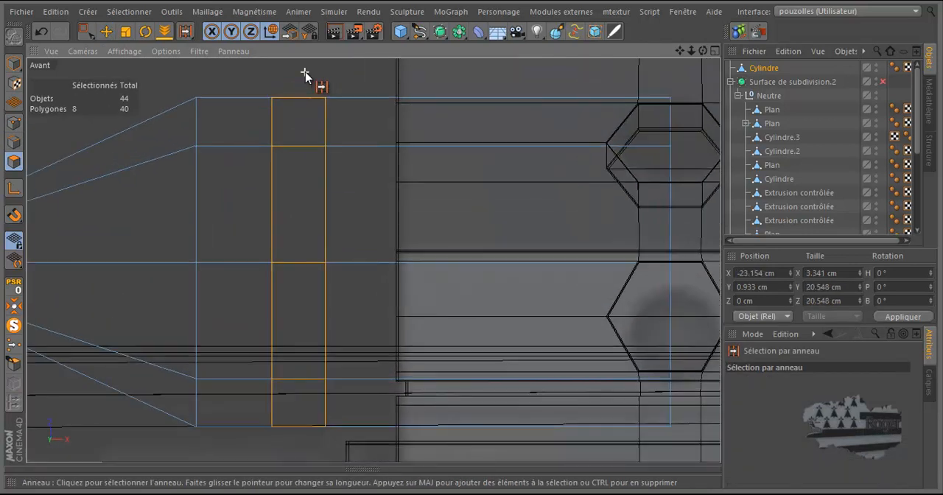
Step: Isolate the cylinder in the perspective view with MagicSolo and extrude the selected ring inward in several passes to about 18.1 cm in diameter
right_click(305, 74)
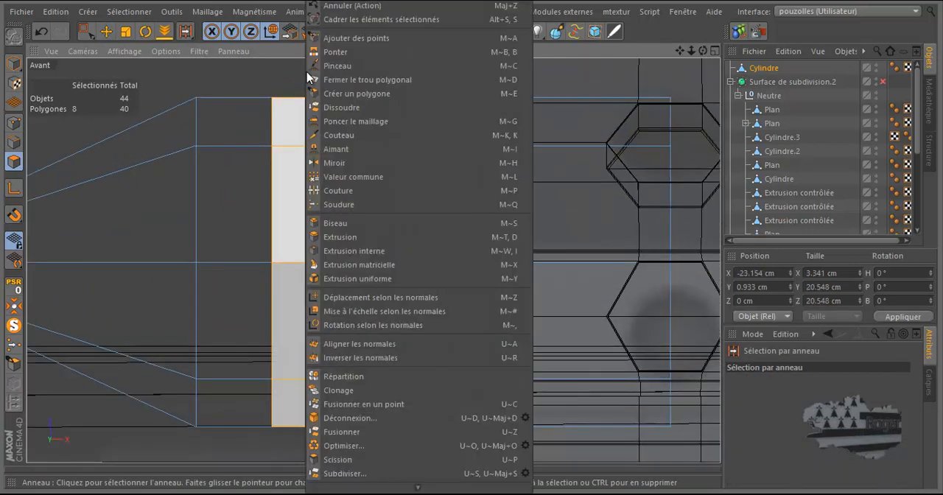
click(342, 238)
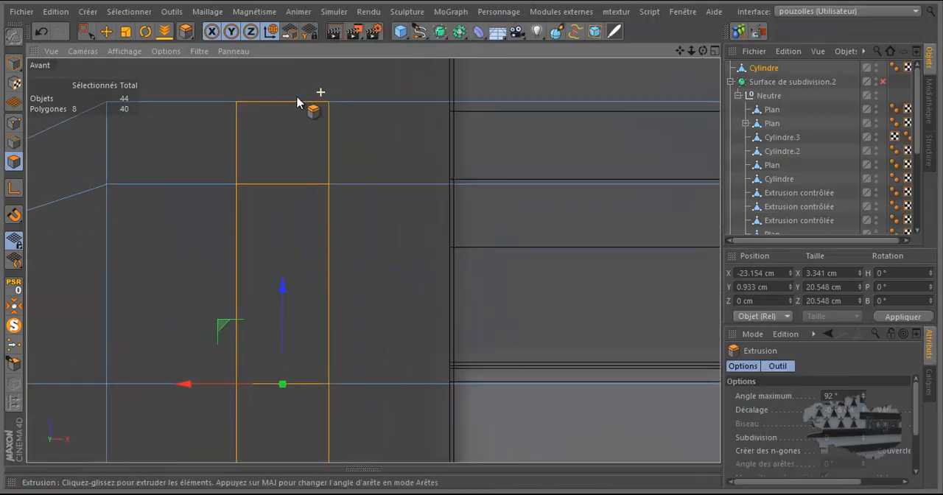
middle_click(320, 93)
middle_click(186, 146)
scroll(318, 126, down, 4)
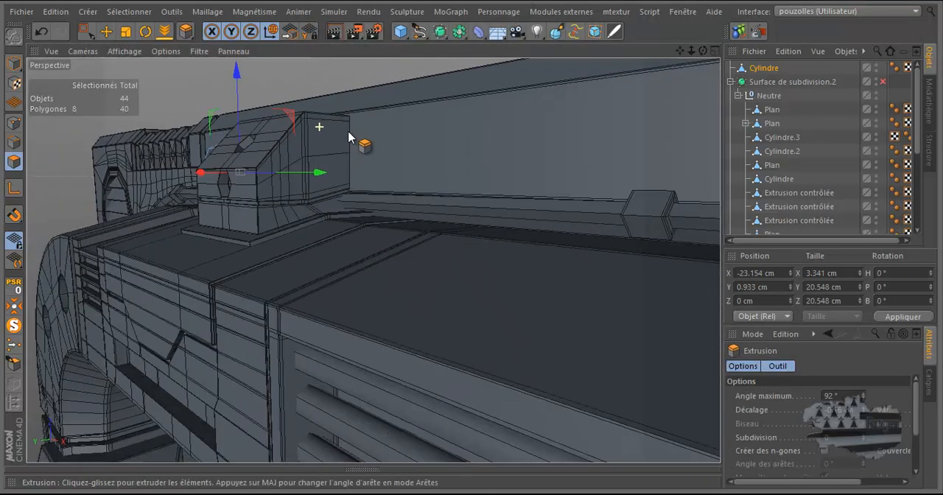
click(12, 326)
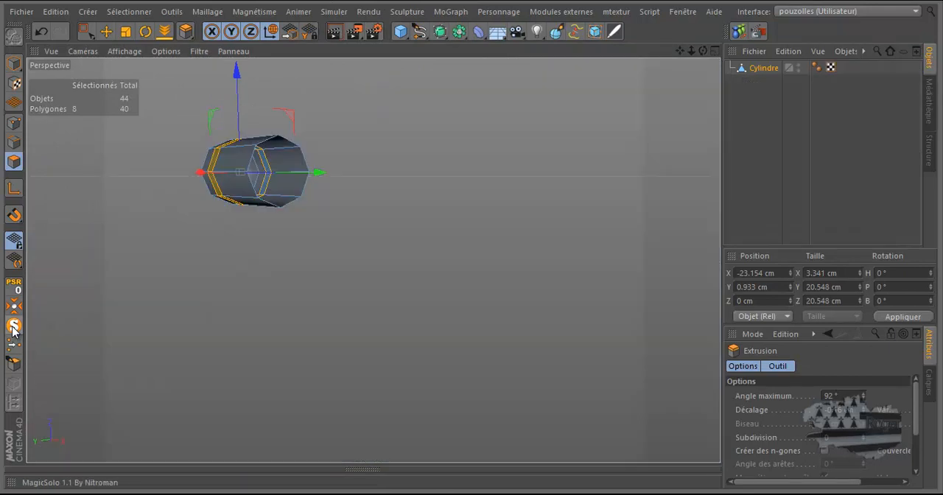
scroll(212, 140, up, 1)
scroll(210, 147, up, 8)
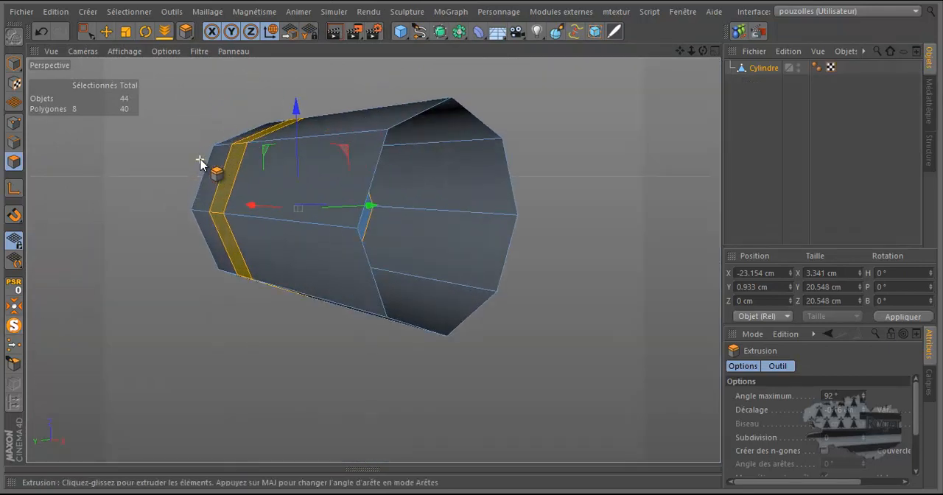
drag(471, 246, 472, 245)
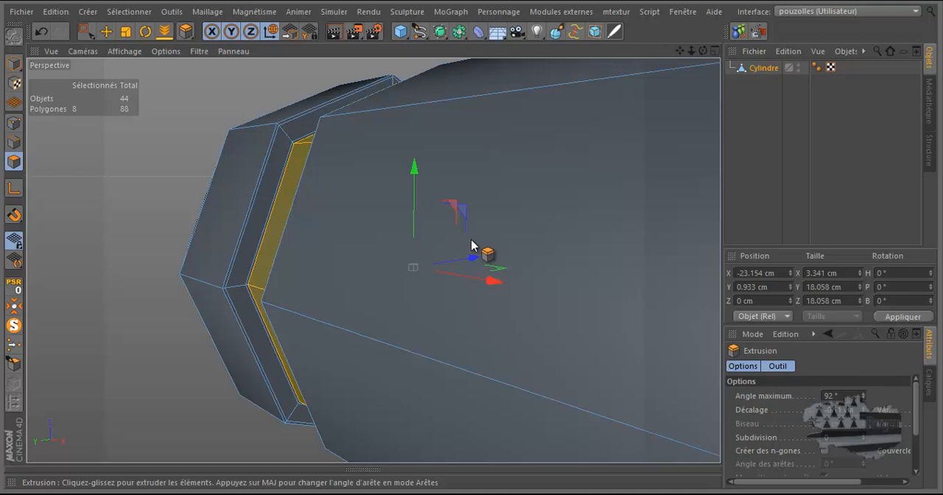
Step: Inset the selected groove-floor ring of eight polygons with Extrude Inner to a width of about 3.1 cm along X
drag(702, 51, 472, 239)
scroll(397, 150, down, 3)
scroll(194, 190, up, 3)
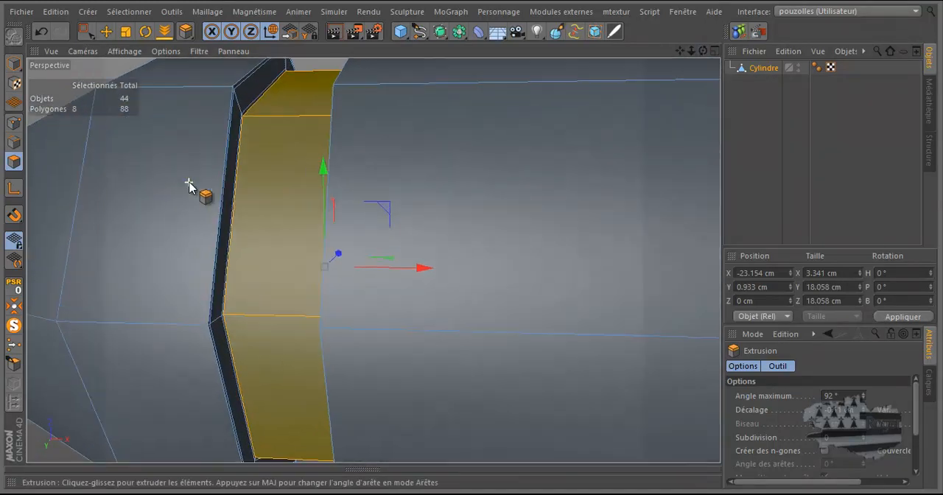
right_click(421, 139)
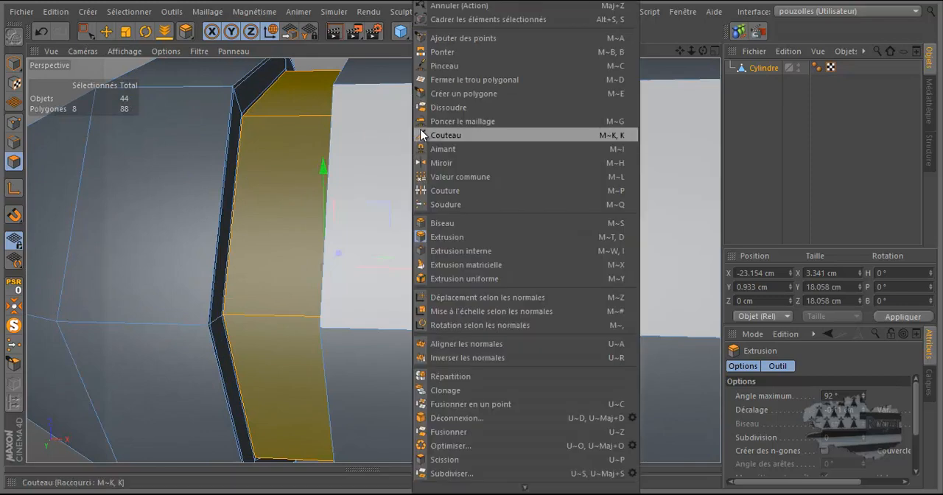
click(458, 250)
drag(446, 244, 471, 245)
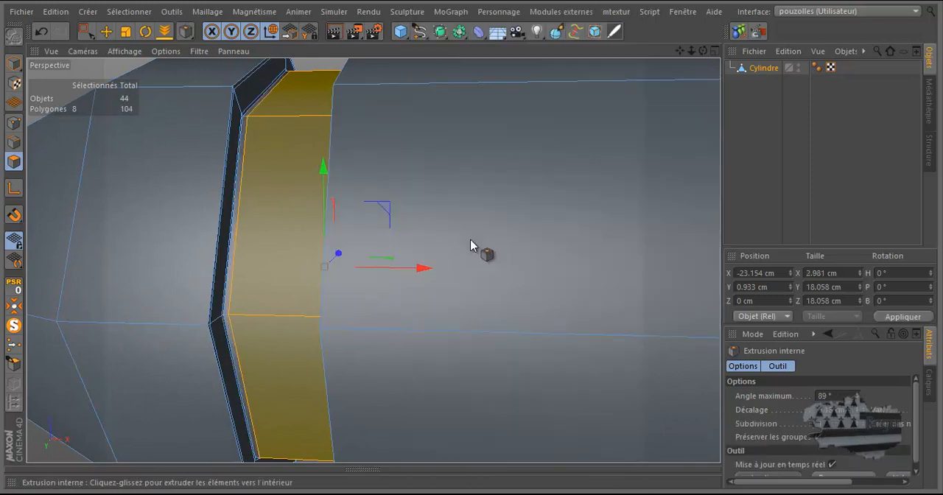
drag(472, 245, 471, 246)
scroll(389, 180, down, 5)
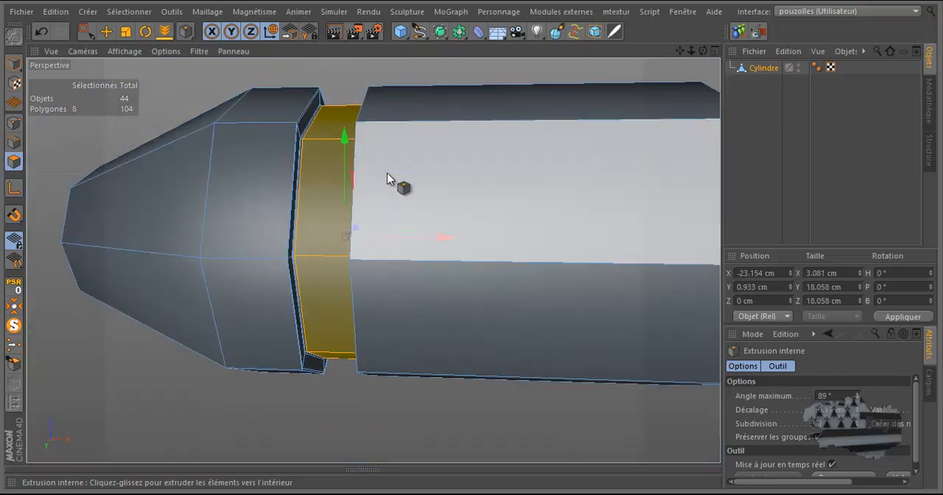
Step: In the front view, add Knife loop cuts close to both outer rims of the groove, without limiting the cuts to the selection
middle_click(289, 185)
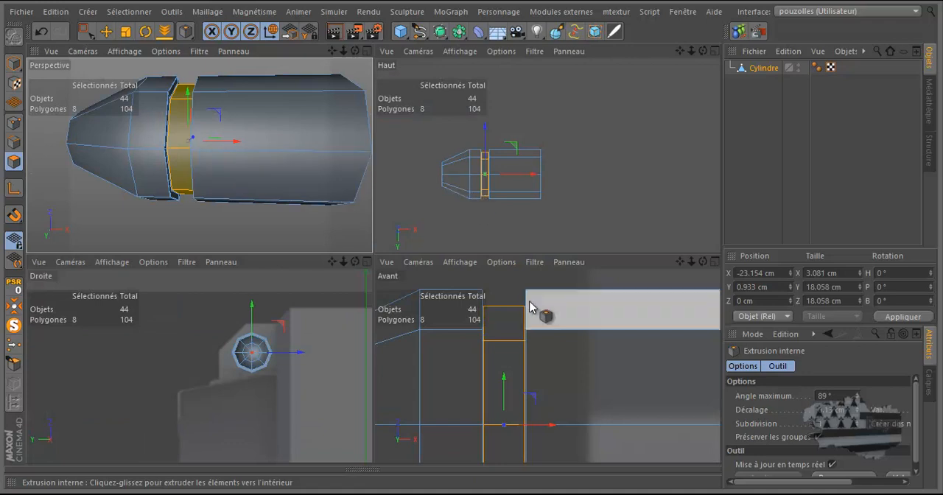
middle_click(530, 306)
scroll(533, 297, down, 3)
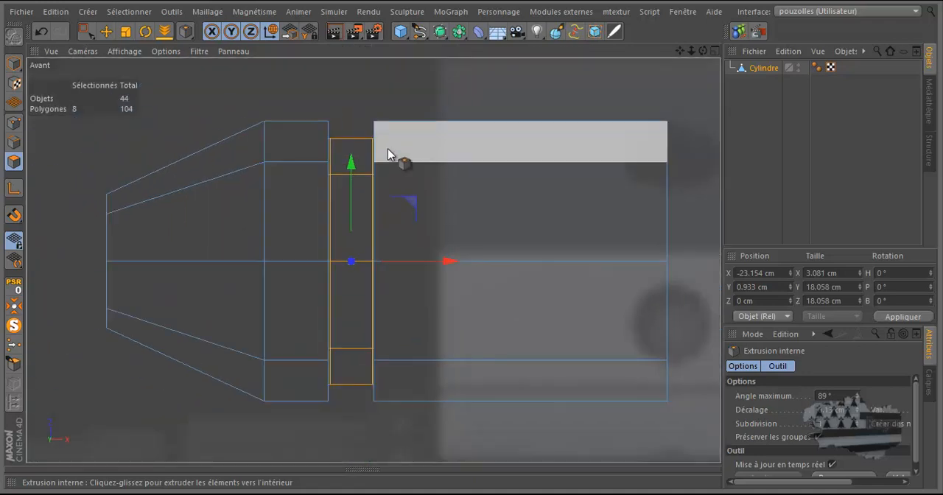
key(k)
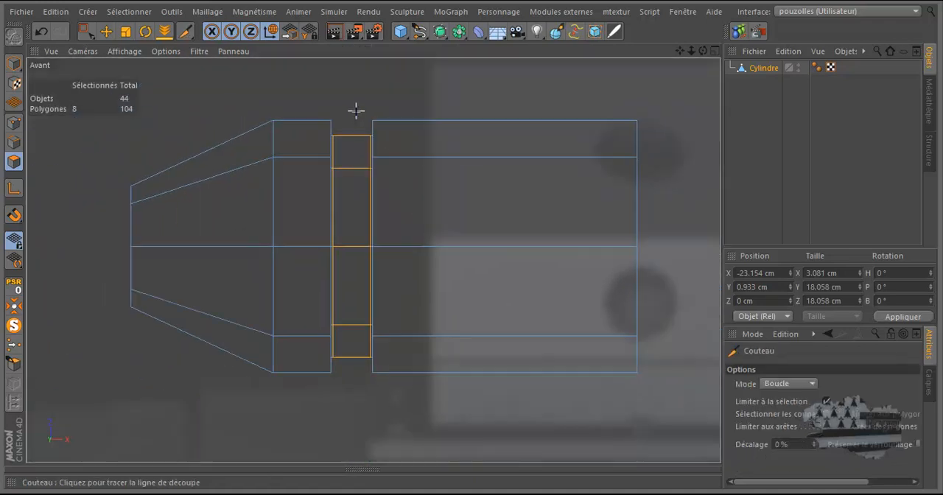
scroll(355, 109, up, 2)
scroll(356, 109, up, 4)
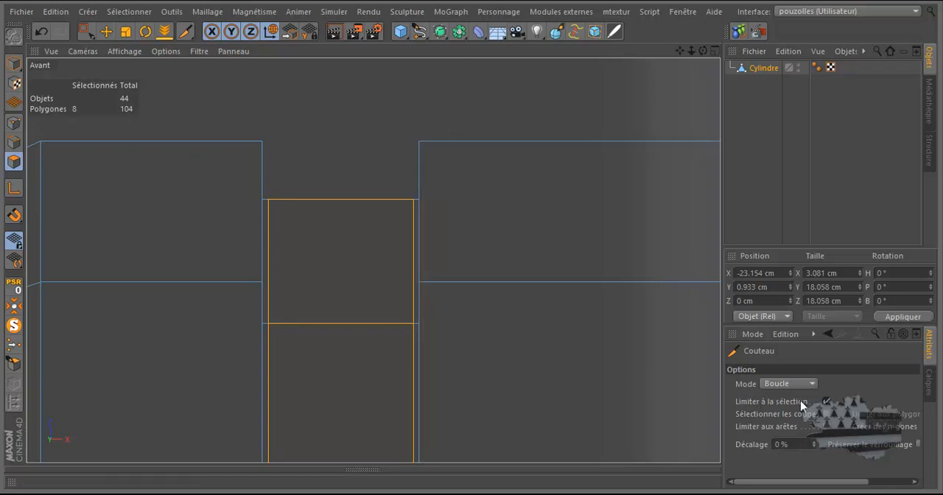
click(332, 196)
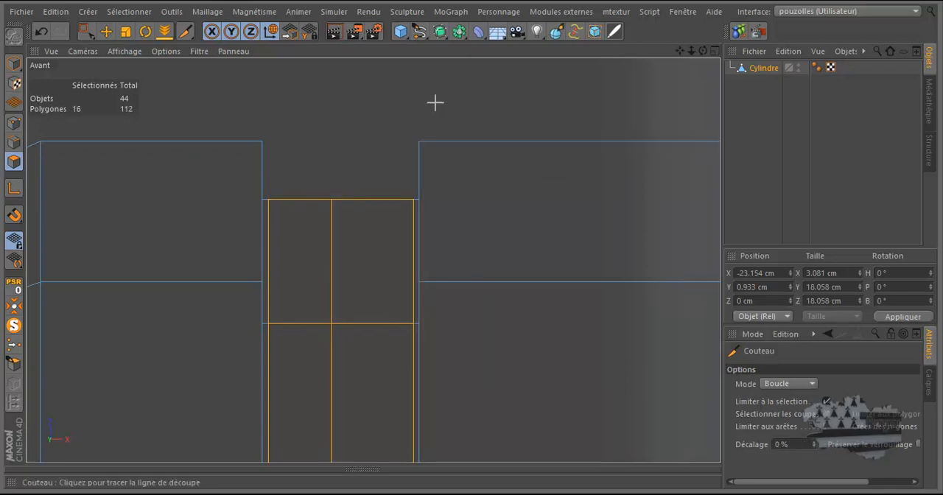
click(43, 30)
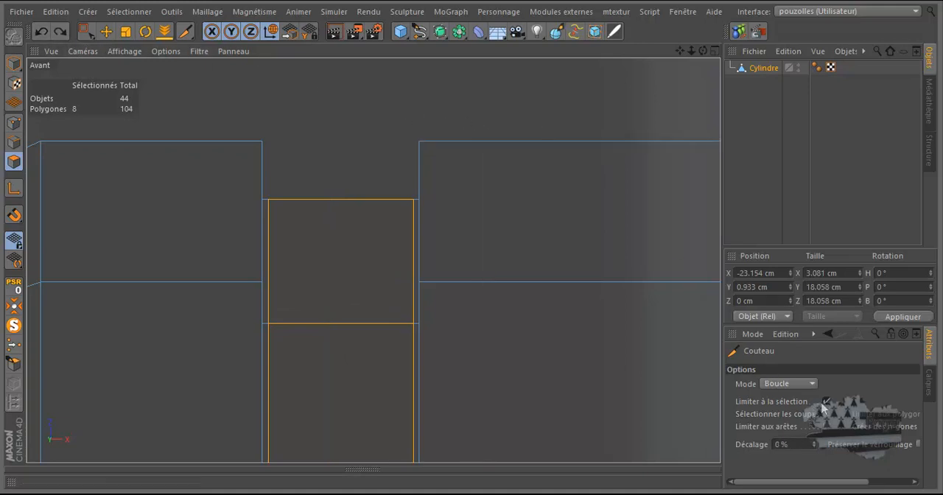
click(423, 136)
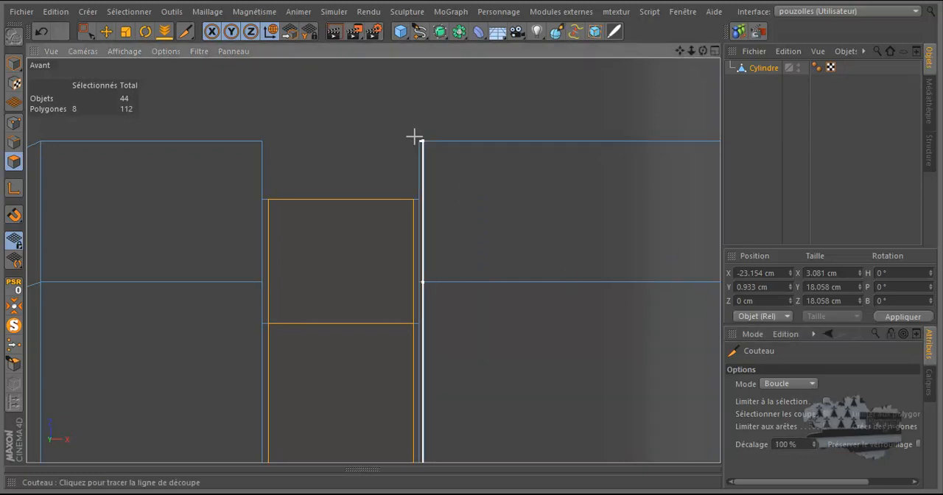
click(257, 137)
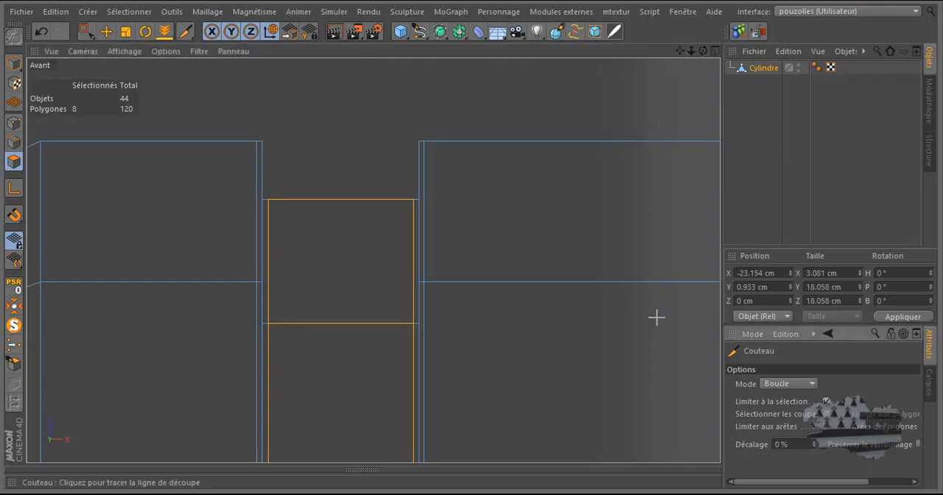
Step: Switch to point mode and add two Knife loop cuts closely bracketing the edge where the cylinder's taper begins
click(14, 122)
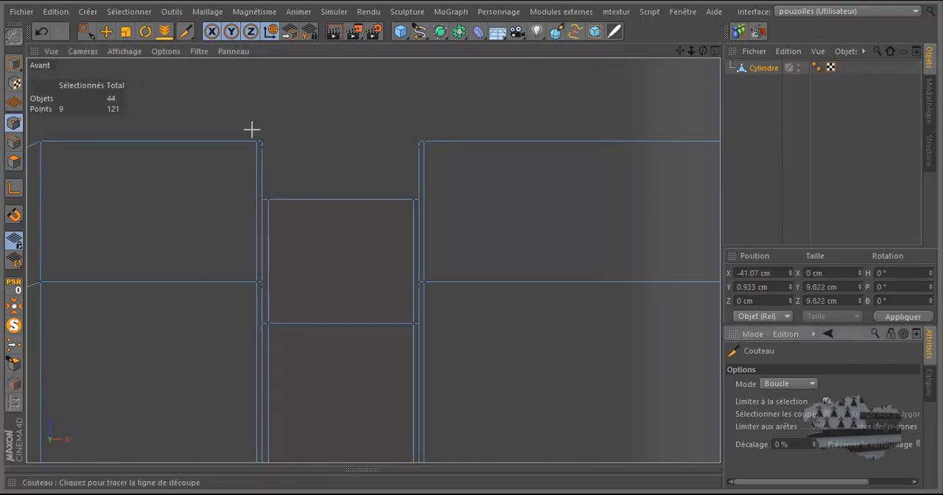
scroll(389, 128, down, 5)
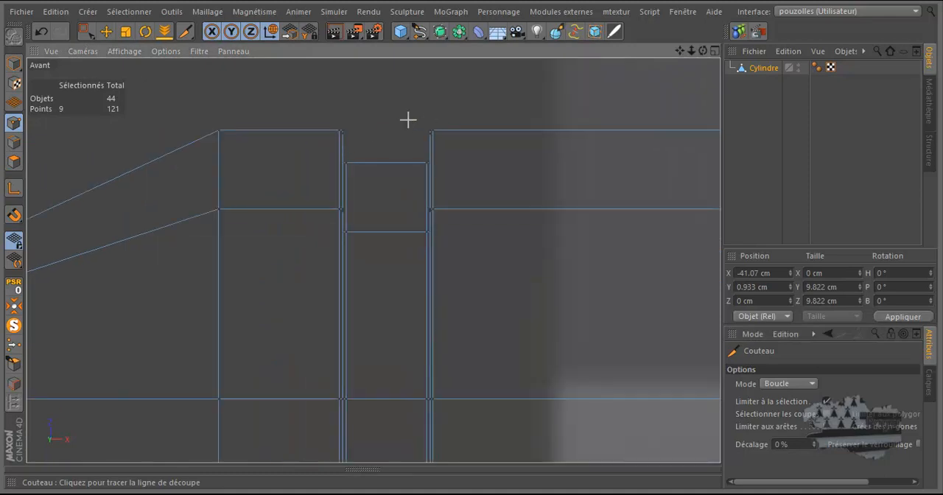
scroll(230, 124, up, 5)
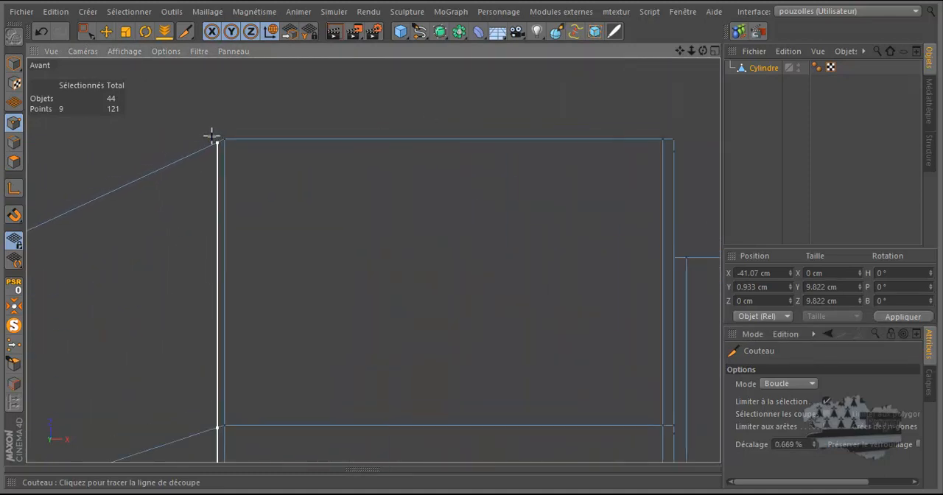
click(216, 141)
click(234, 141)
Step: Add a Knife loop cut at about 0.8% along the tapered section, right beside its narrow end
scroll(353, 129, down, 2)
scroll(364, 129, down, 5)
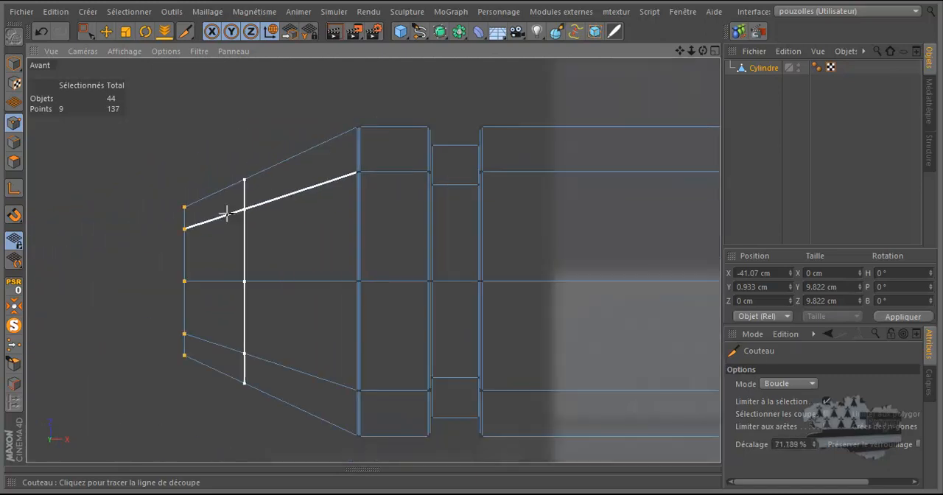
scroll(171, 244, up, 3)
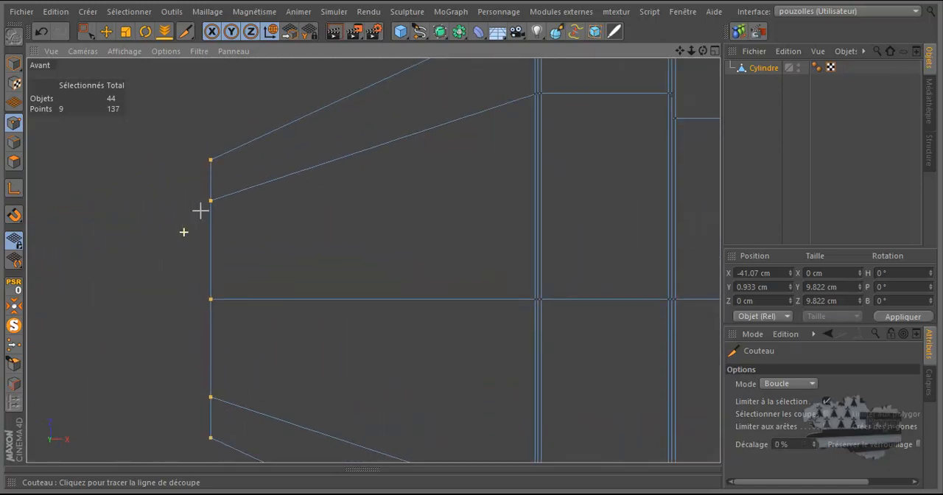
click(213, 157)
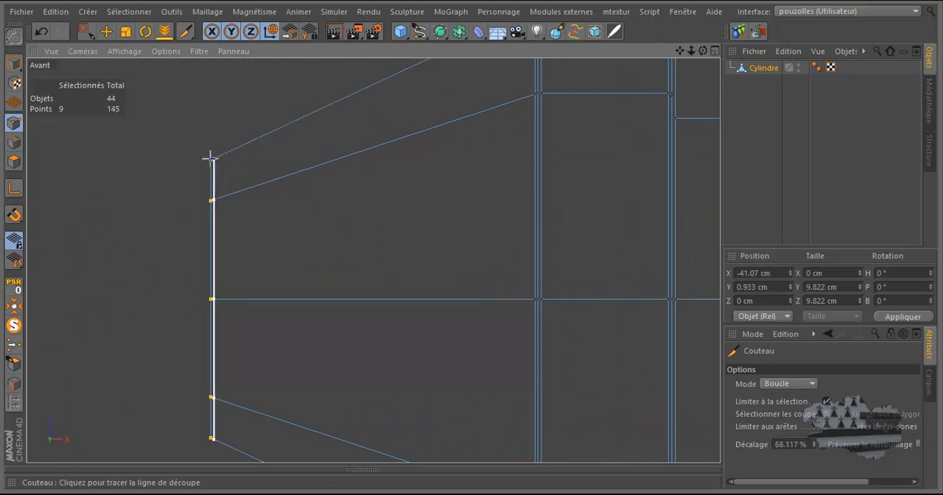
Step: In the perspective view, select four alternate radial edges on the narrow end cap and dissolve them
click(13, 162)
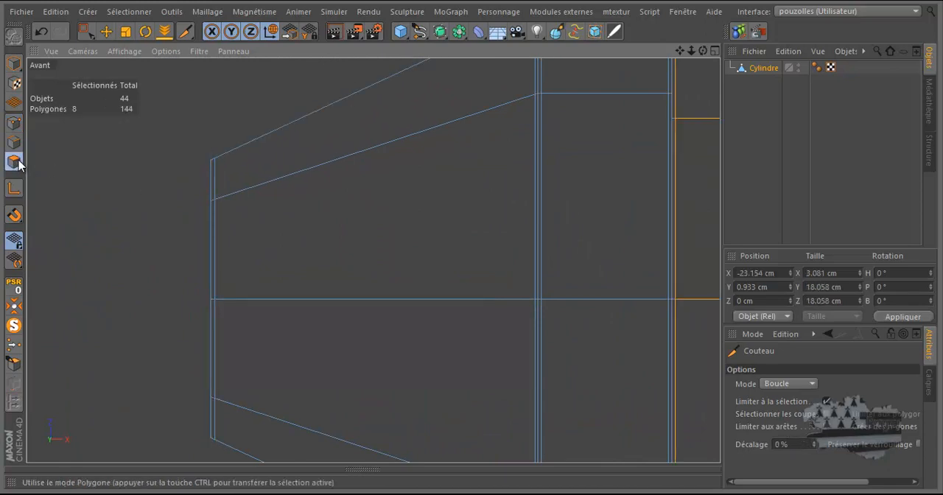
click(14, 141)
click(107, 31)
middle_click(152, 174)
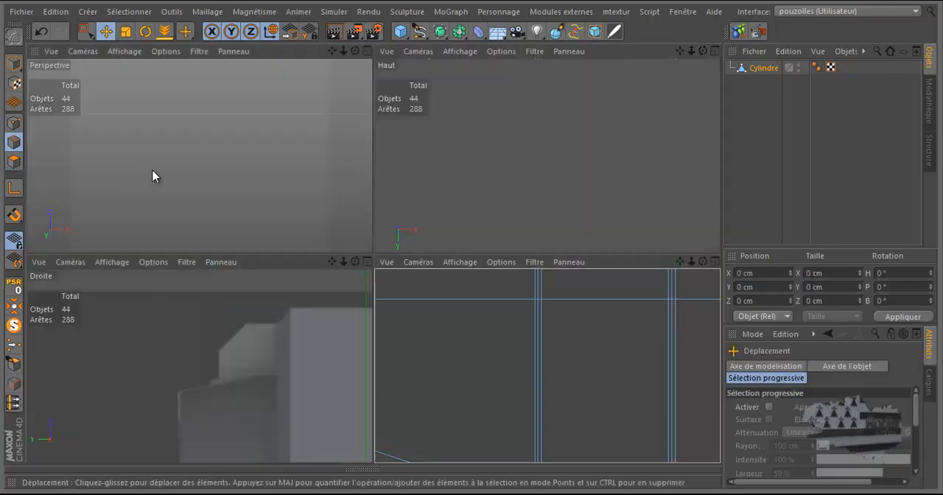
middle_click(154, 173)
drag(701, 50, 655, 146)
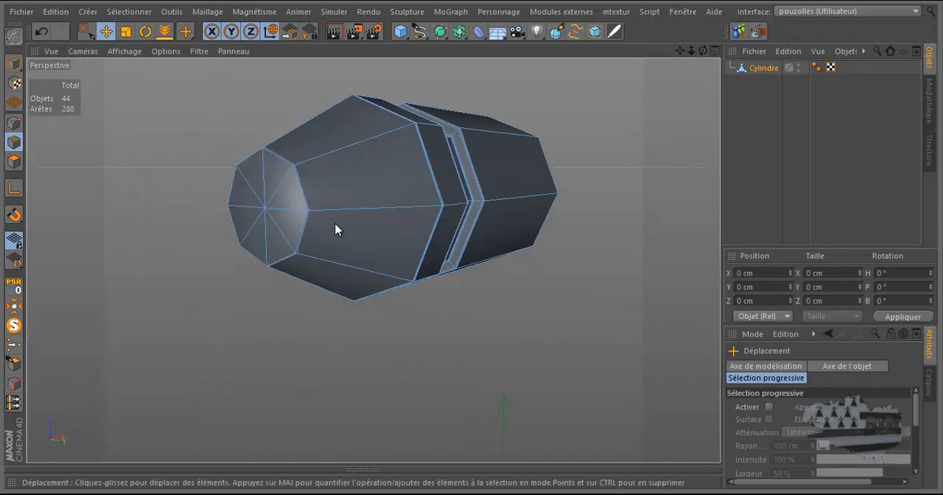
scroll(312, 224, up, 2)
click(229, 171)
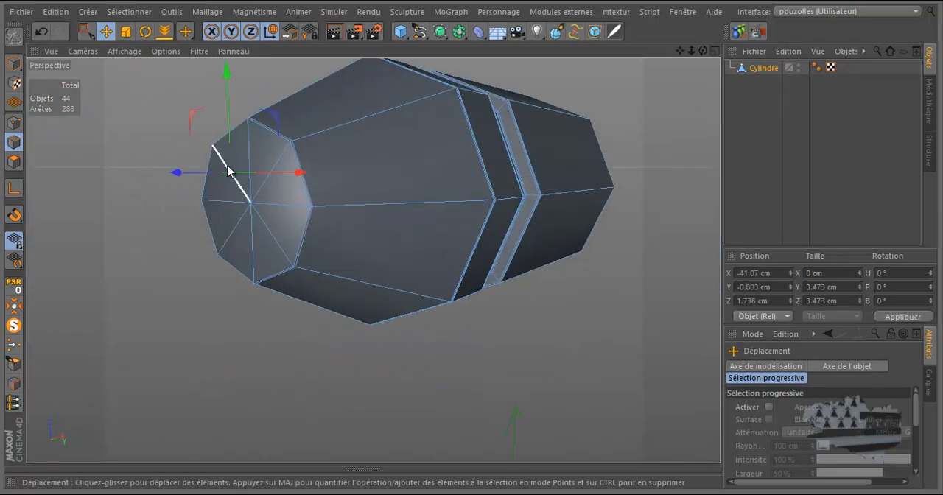
shift+click(278, 161)
shift+click(275, 244)
right_click(137, 236)
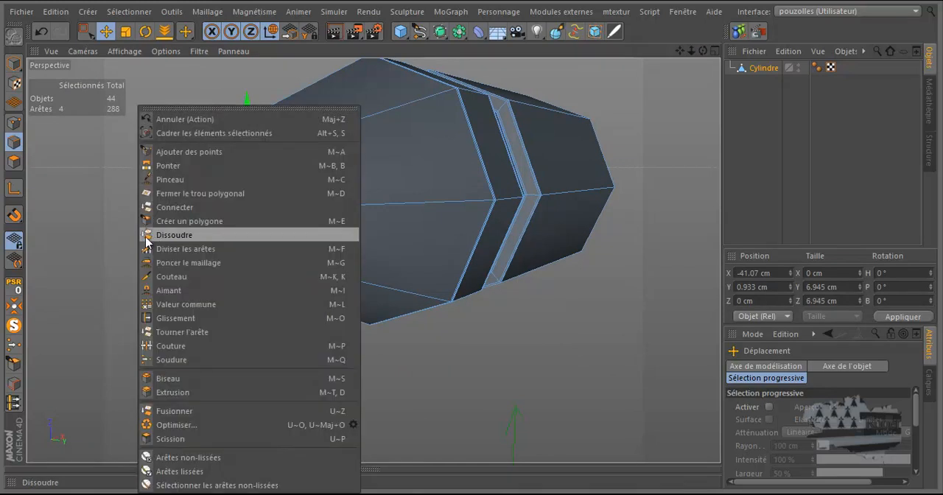
click(162, 232)
Step: Select the four polygons of the narrow end cap in polygon mode
drag(703, 50, 473, 245)
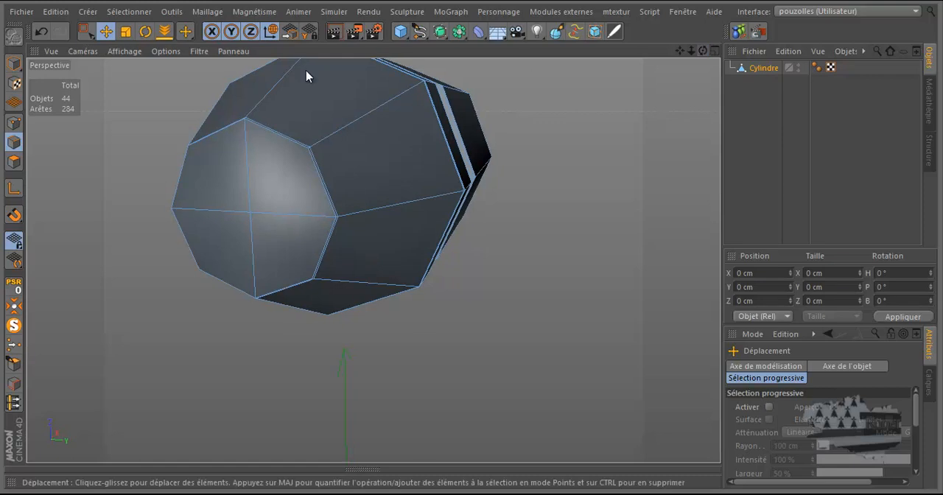
click(14, 161)
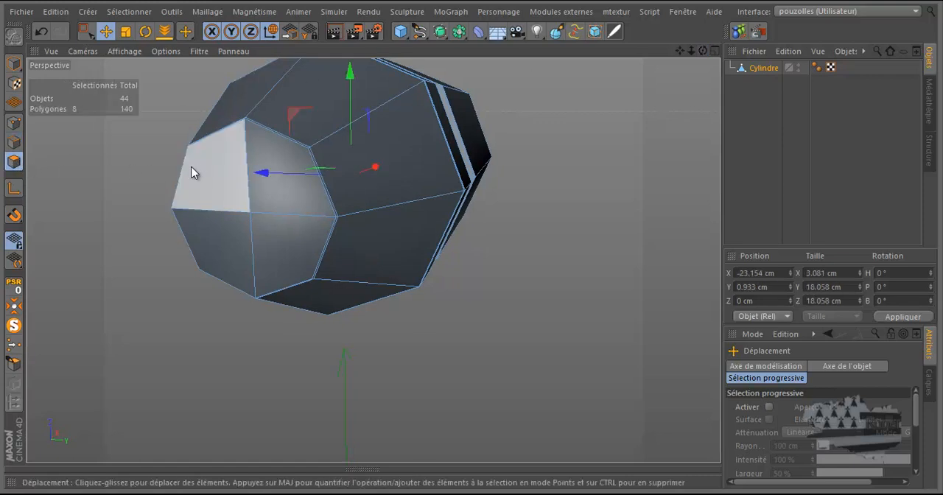
click(211, 167)
shift+click(281, 176)
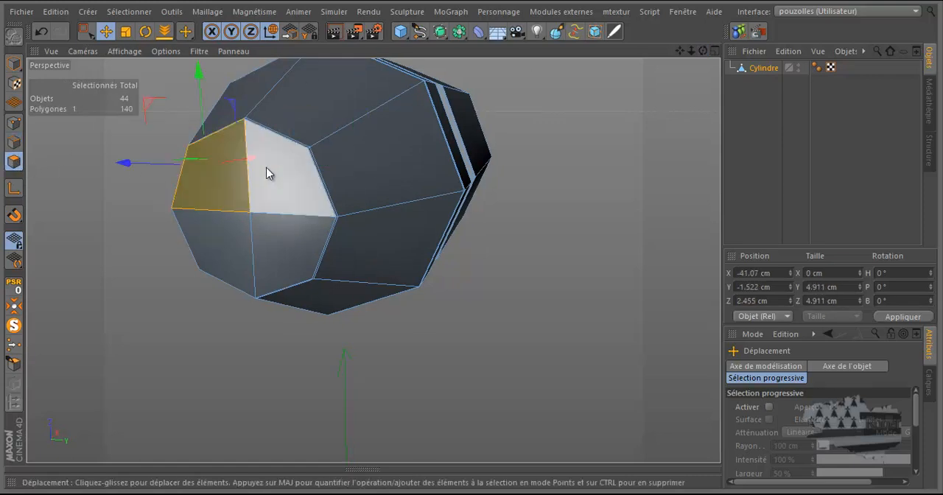
shift+click(283, 245)
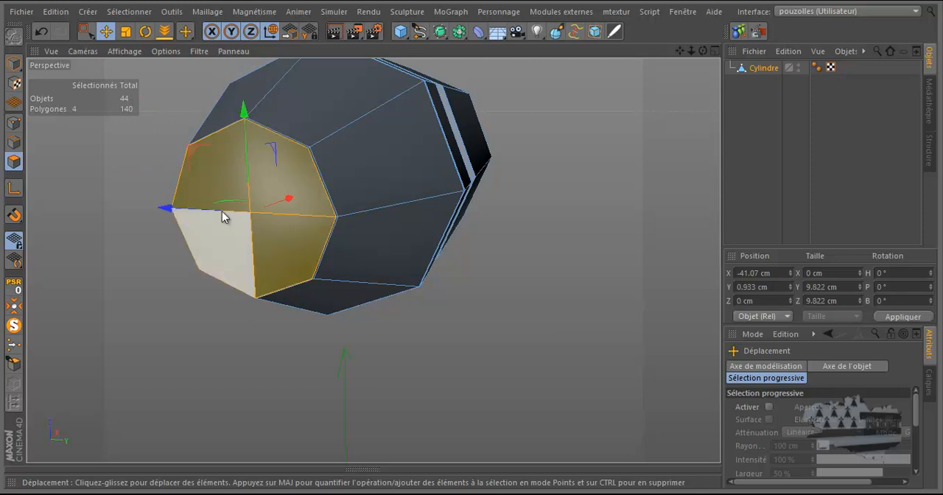
Step: Inset the four end-cap polygons with Extrude Inner in several passes, from about 9.6 cm down to about 8.3 cm in diameter
key(s)
right_click(145, 161)
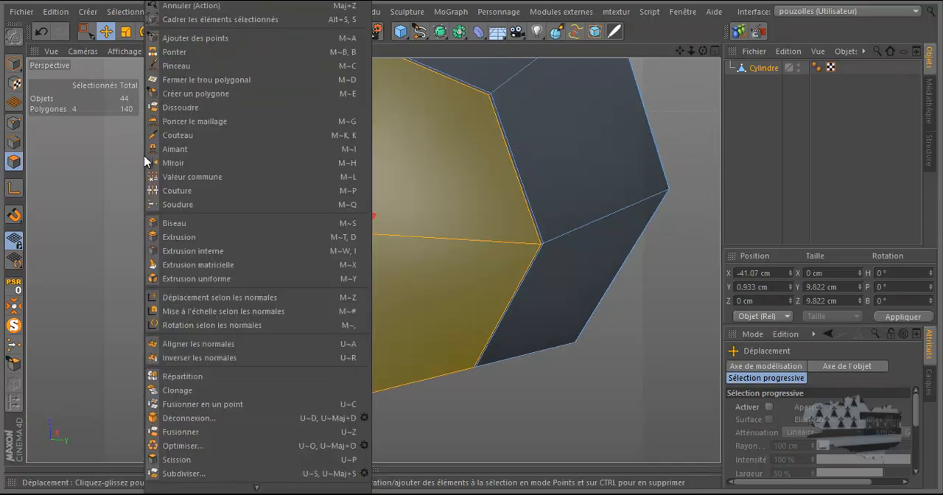
click(184, 250)
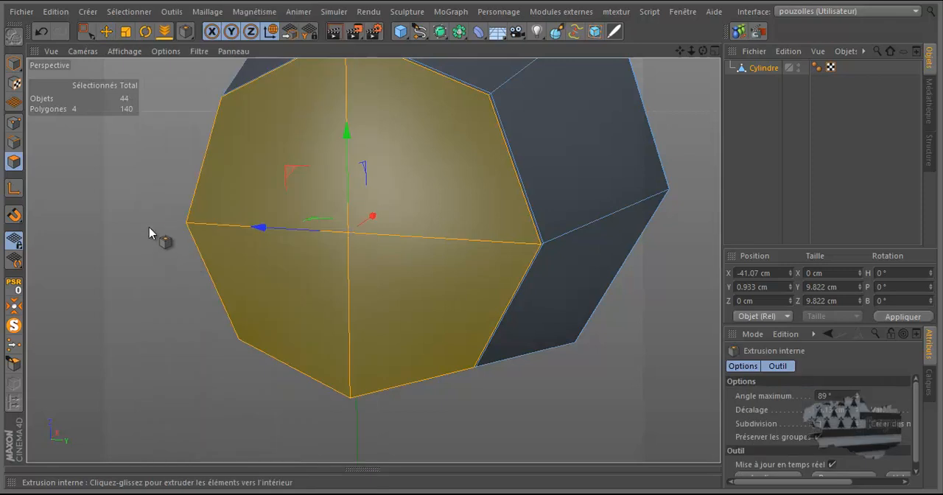
drag(144, 220, 470, 239)
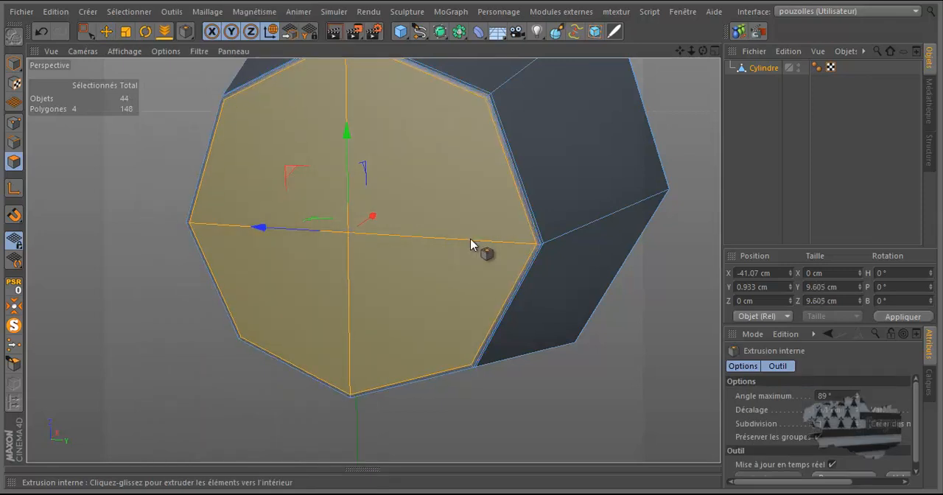
drag(471, 239, 471, 239)
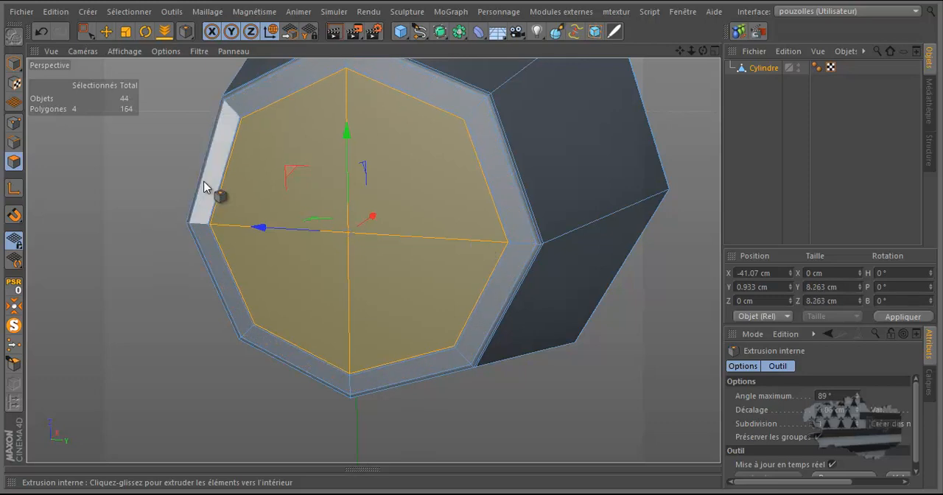
Step: Extrude the four inset end-cap polygons into the cylinder in successive passes to about X -37.8 cm
drag(702, 50, 472, 240)
right_click(119, 184)
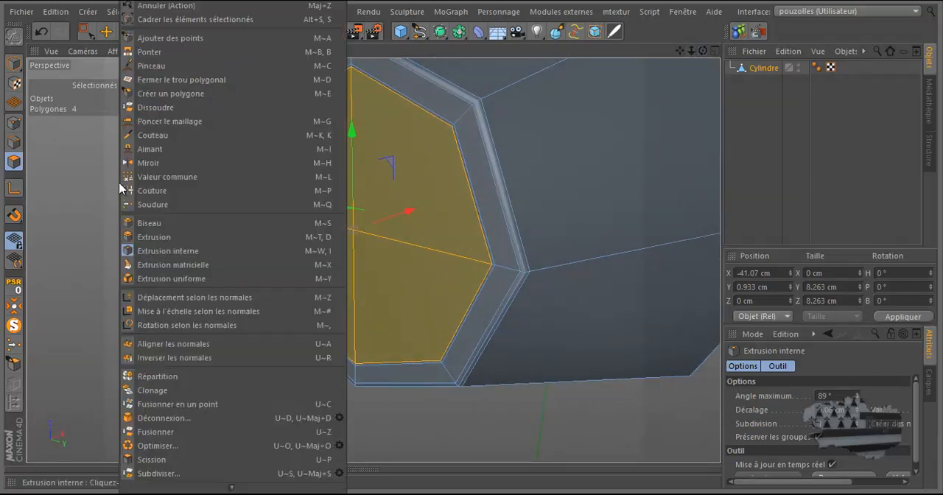
click(170, 236)
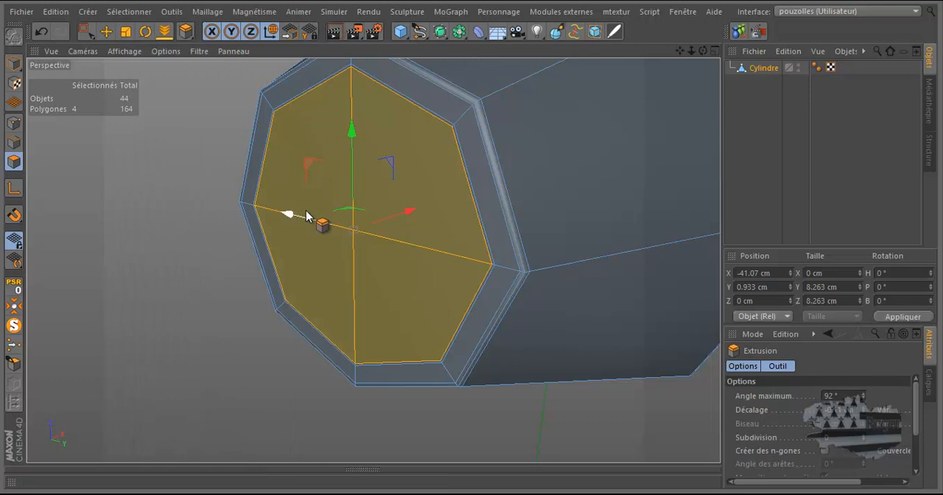
scroll(274, 213, up, 5)
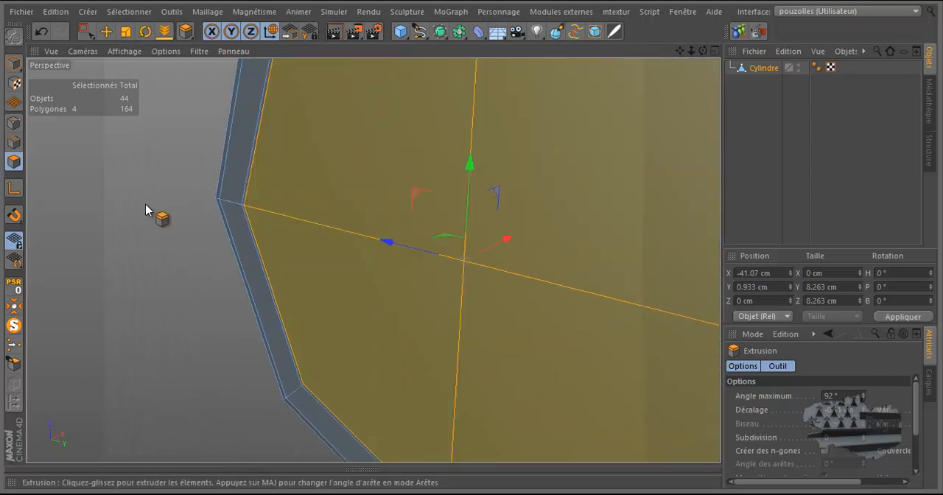
drag(474, 247, 471, 247)
scroll(199, 173, down, 6)
scroll(185, 169, down, 1)
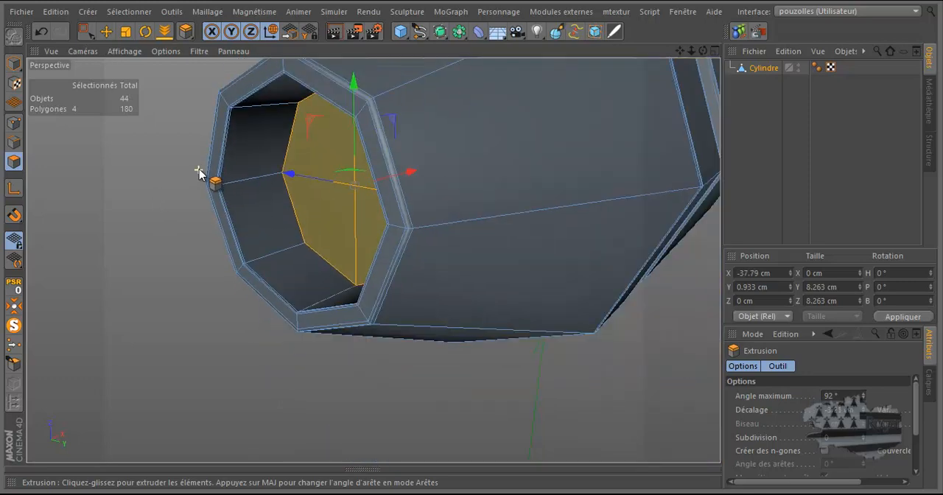
Step: Extrude the four recessed end-cap polygons slightly to about X -37.7 cm and inset them to about 8.1 cm in diameter
scroll(177, 173, up, 6)
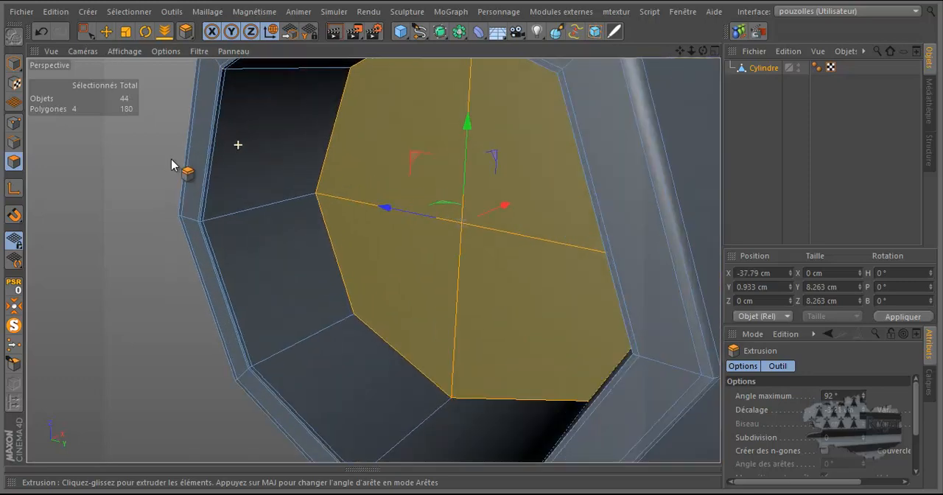
drag(473, 246, 470, 239)
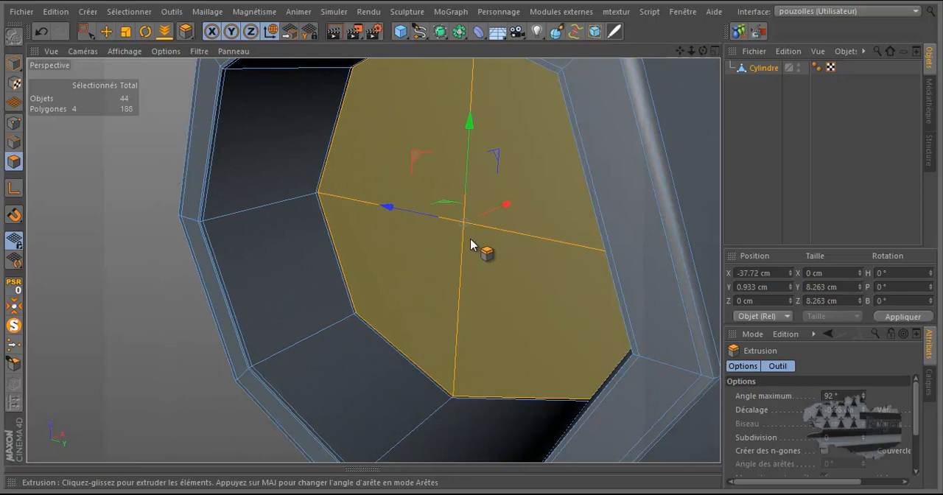
right_click(151, 168)
click(155, 242)
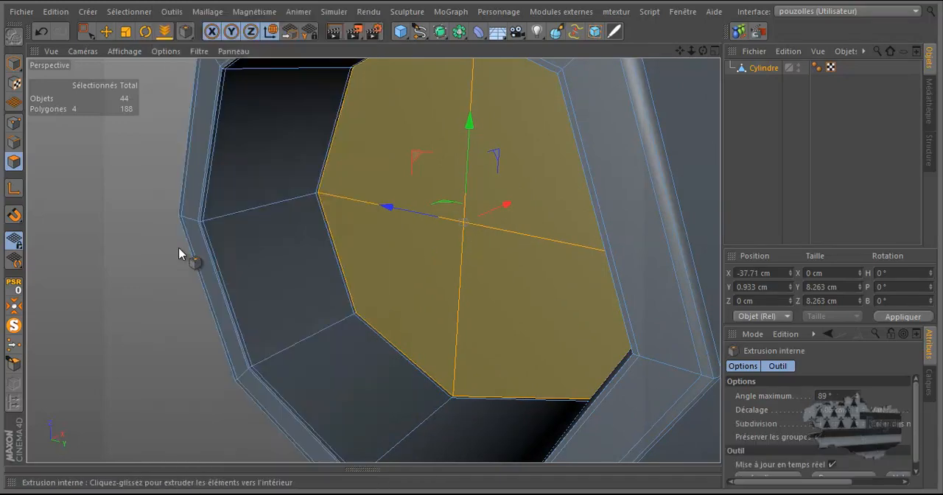
drag(475, 241, 471, 240)
Step: Add a Subdivision Surface generator and make the cylinder its child
scroll(150, 235, down, 6)
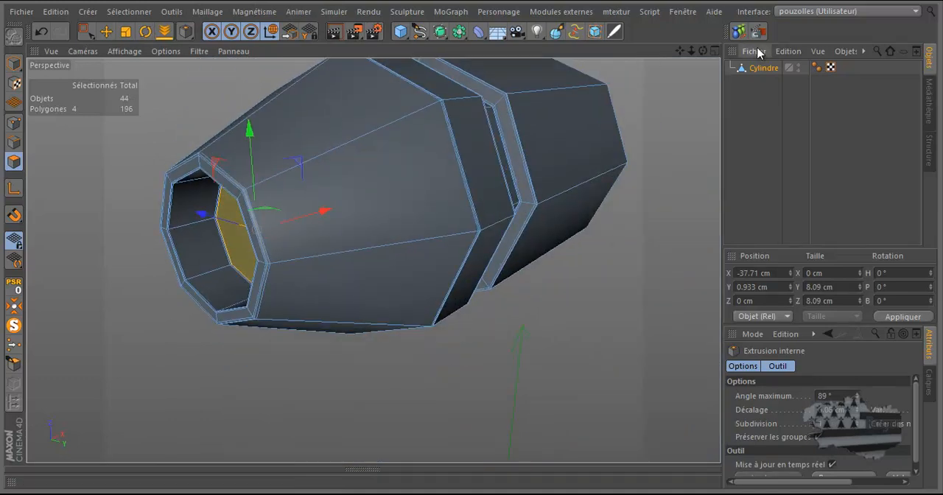
drag(703, 50, 472, 240)
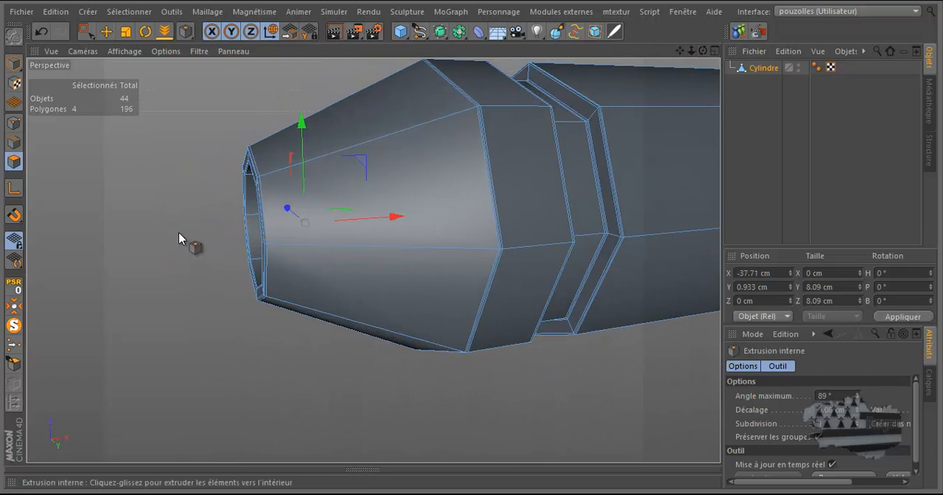
alt+click(440, 31)
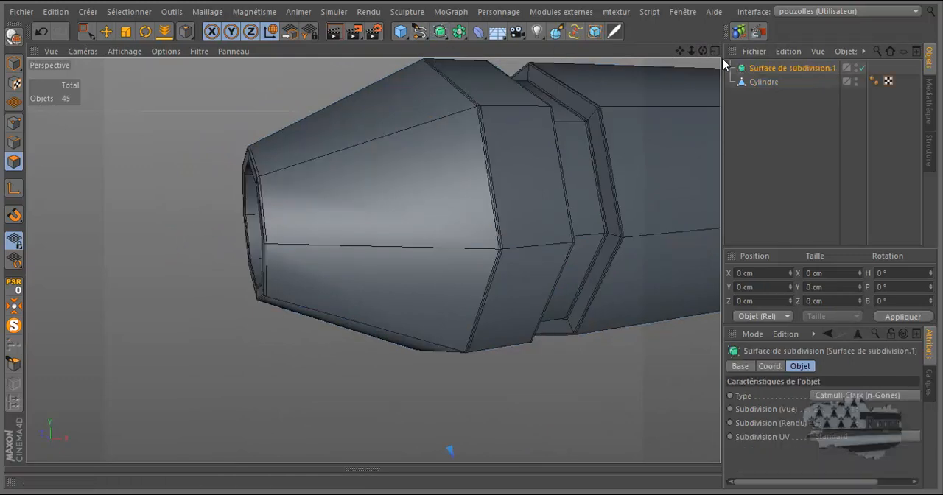
click(764, 83)
scroll(207, 203, down, 2)
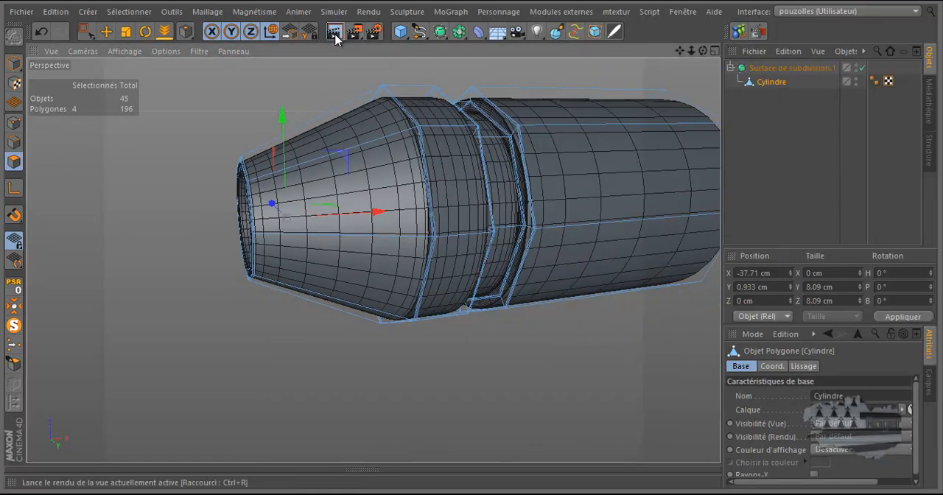
Step: Render the active perspective view and inspect the render settings for output, saving and ambient occlusion
click(335, 35)
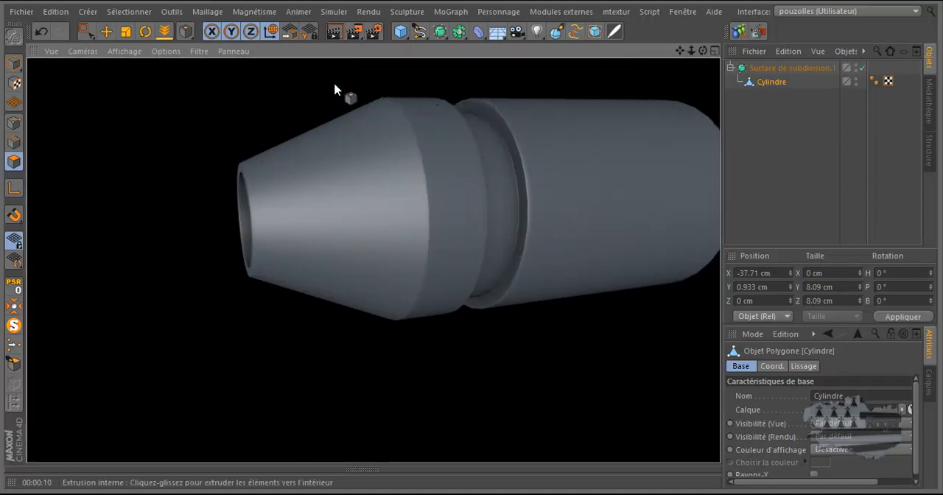
click(374, 33)
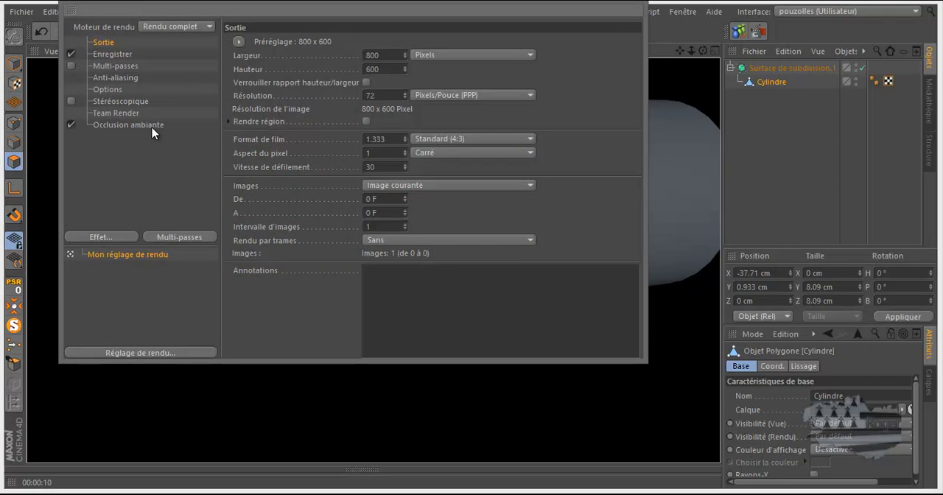
click(633, 3)
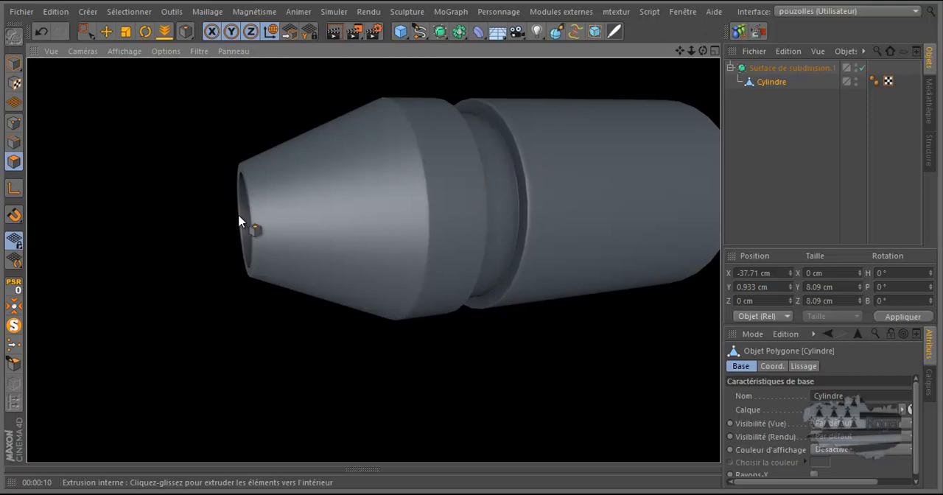
click(374, 34)
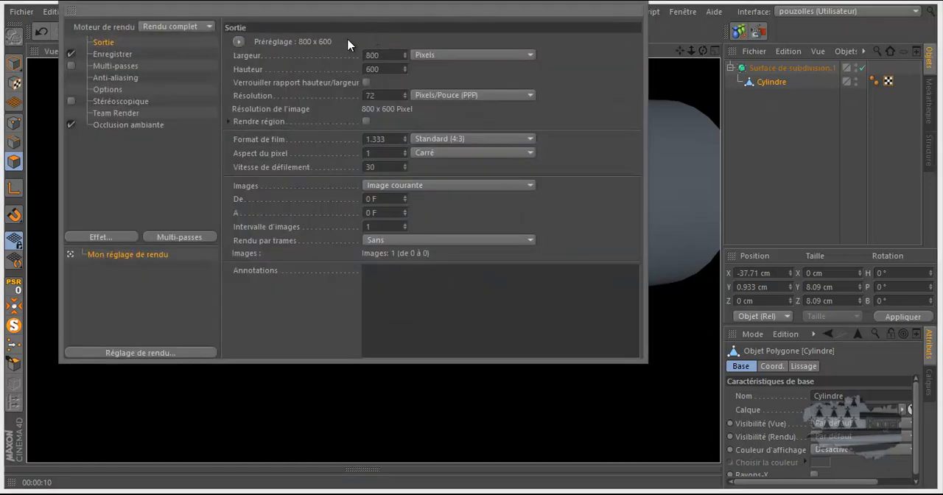
click(112, 54)
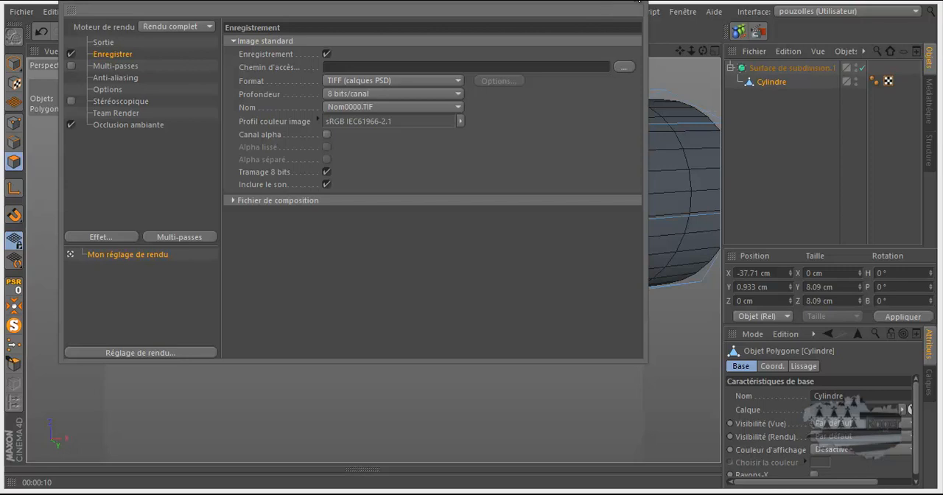
click(639, 1)
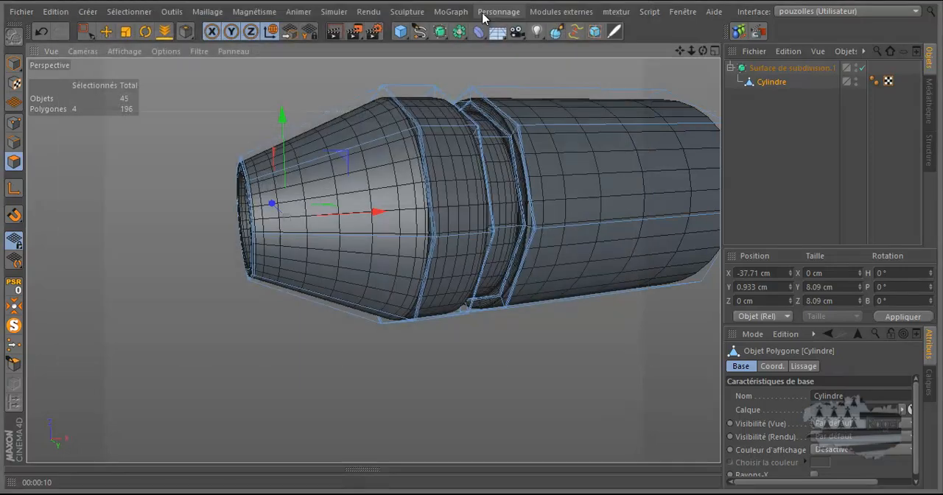
Step: Try to render the connector in the Picture Viewer and stop the calculation
click(355, 33)
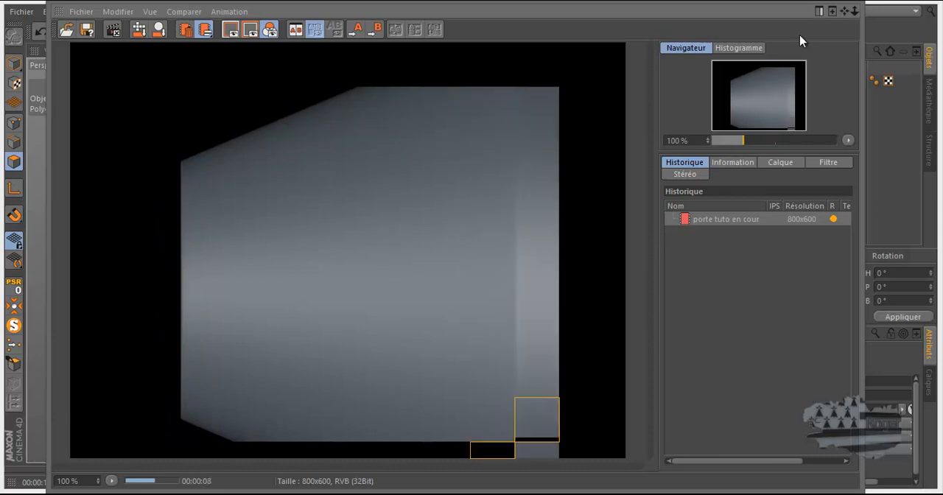
click(840, 1)
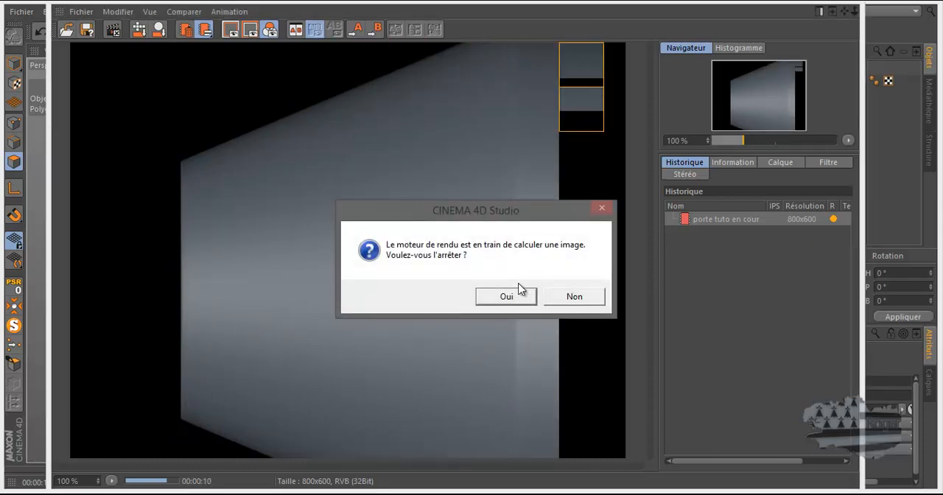
click(506, 296)
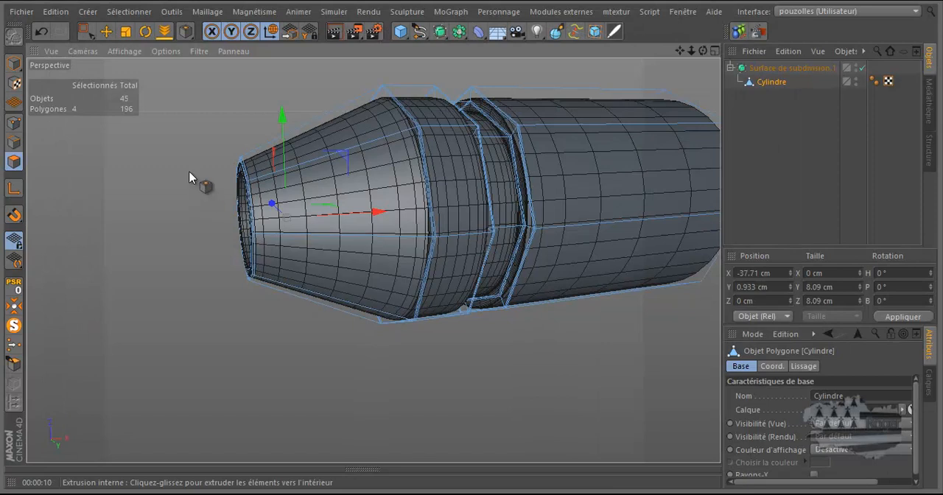
Step: Set the perspective view as the render view and render it in the Picture Viewer
click(50, 52)
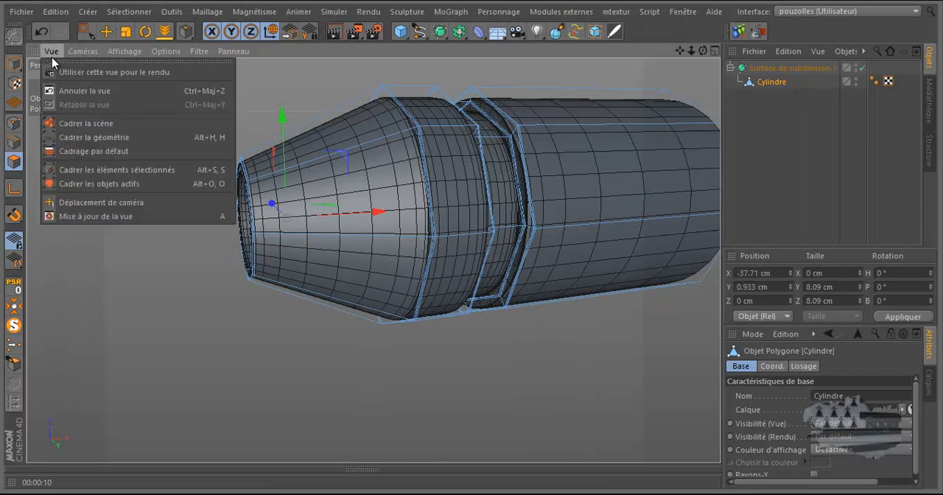
click(66, 71)
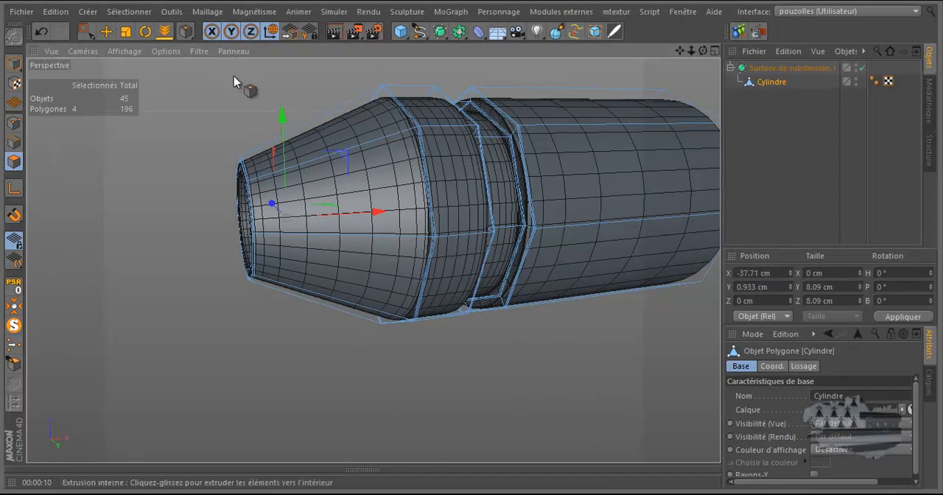
click(355, 34)
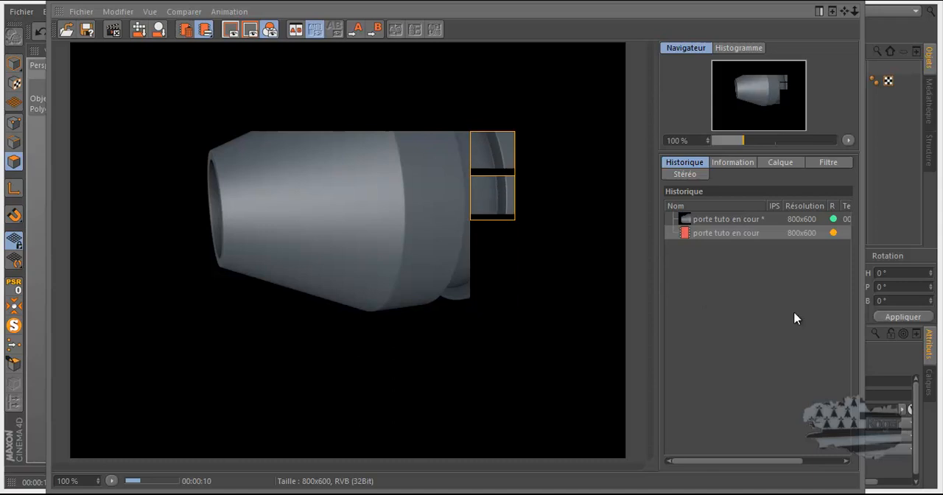
click(895, 207)
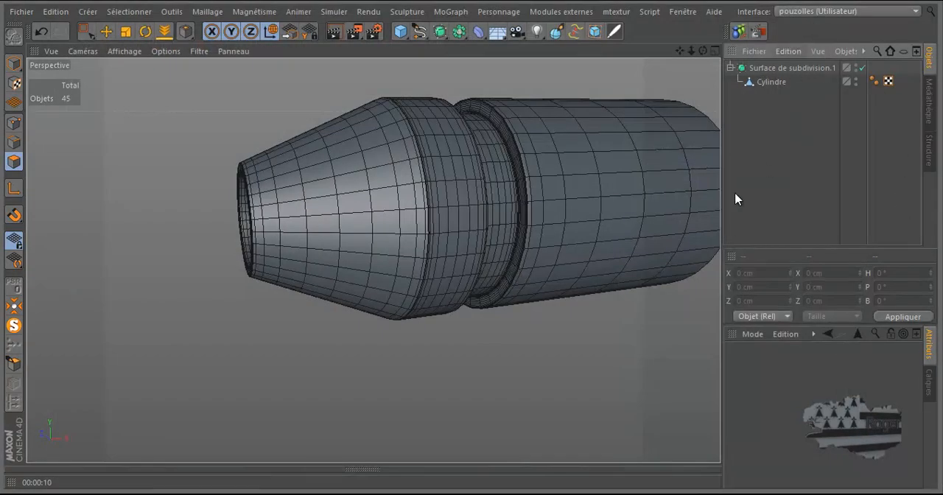
Step: Disable ambient occlusion in the render settings and render the subdivided connector in the Picture Viewer for comparison
click(777, 69)
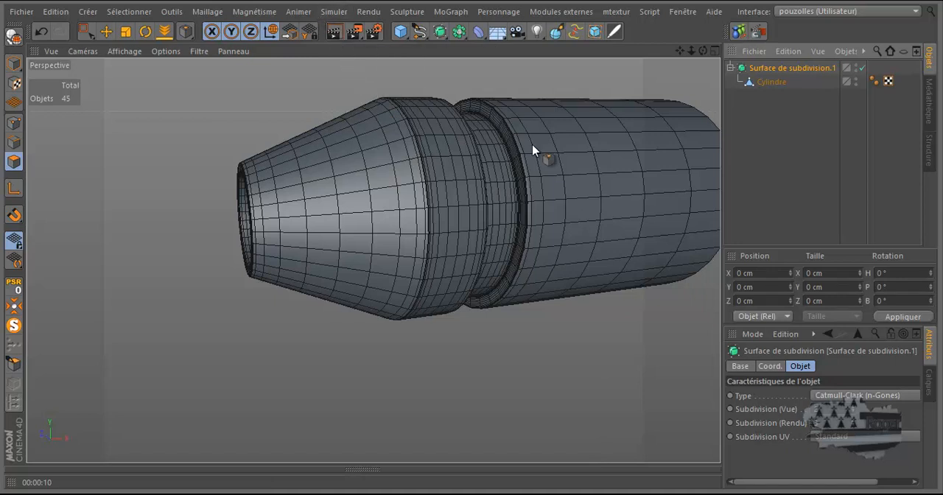
click(377, 32)
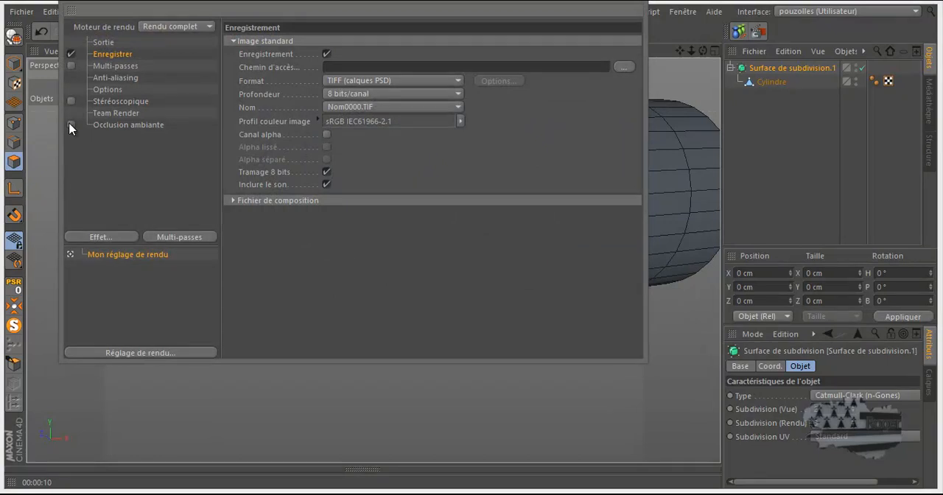
click(639, 9)
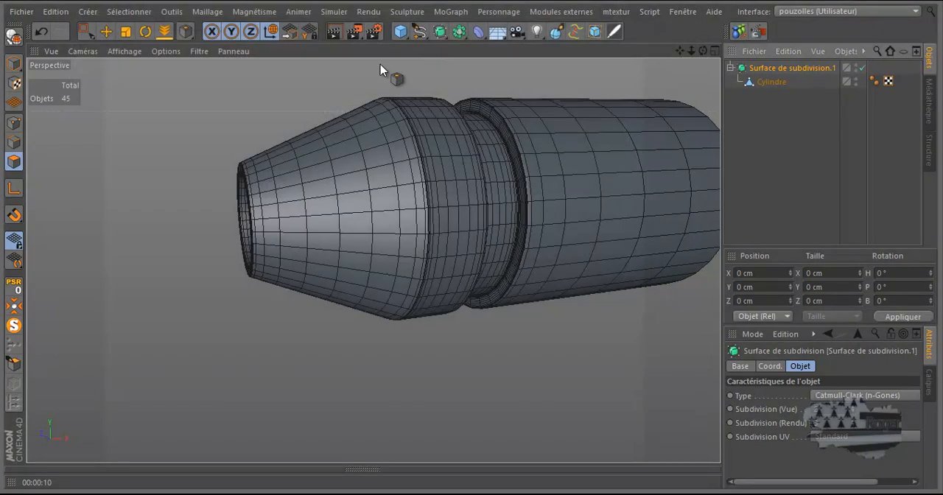
click(355, 32)
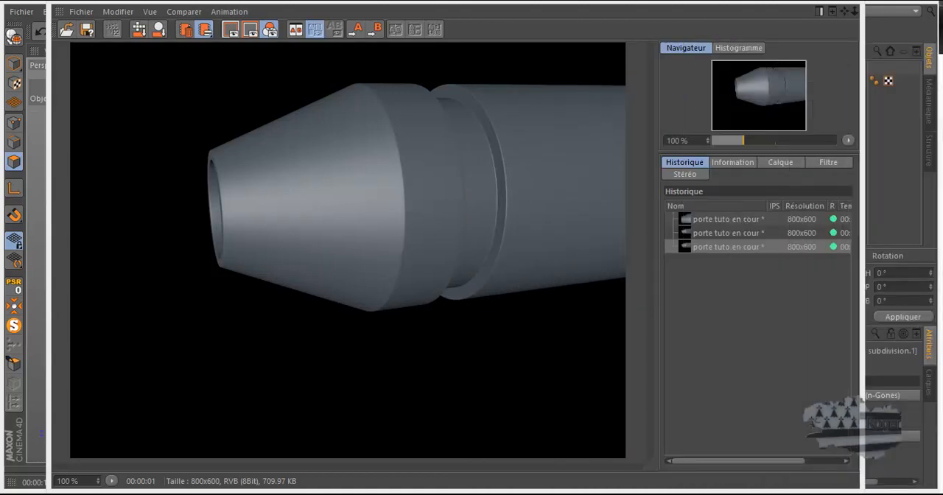
Step: Examine the connectors and the overall sci-fi door in the reference image, then close it
drag(942, 84, 506, 24)
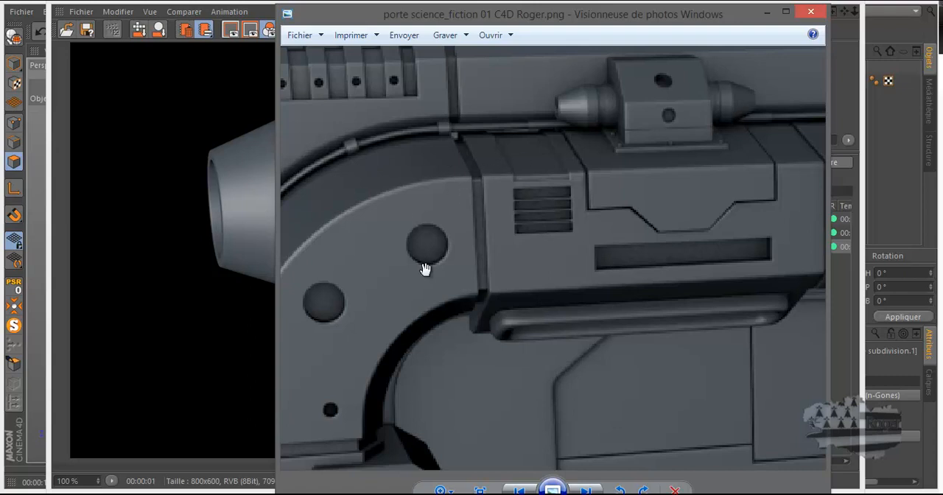
scroll(434, 251, down, 1)
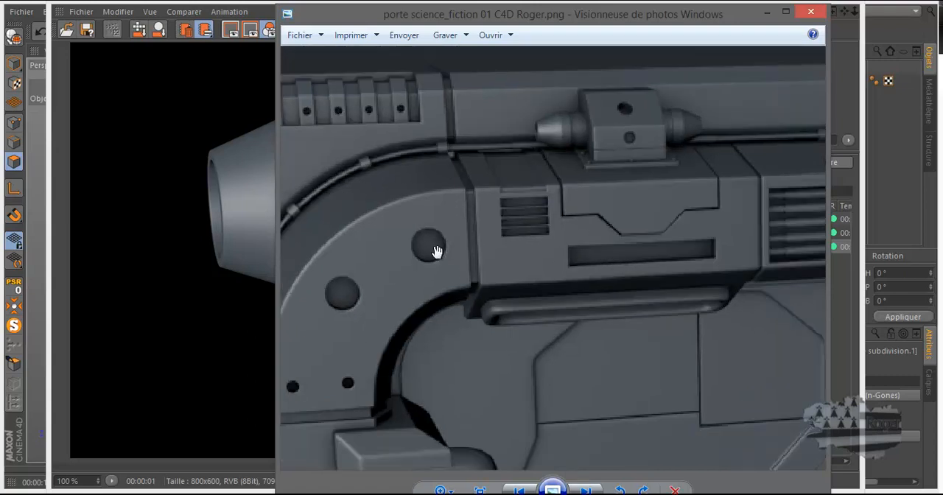
scroll(434, 251, down, 4)
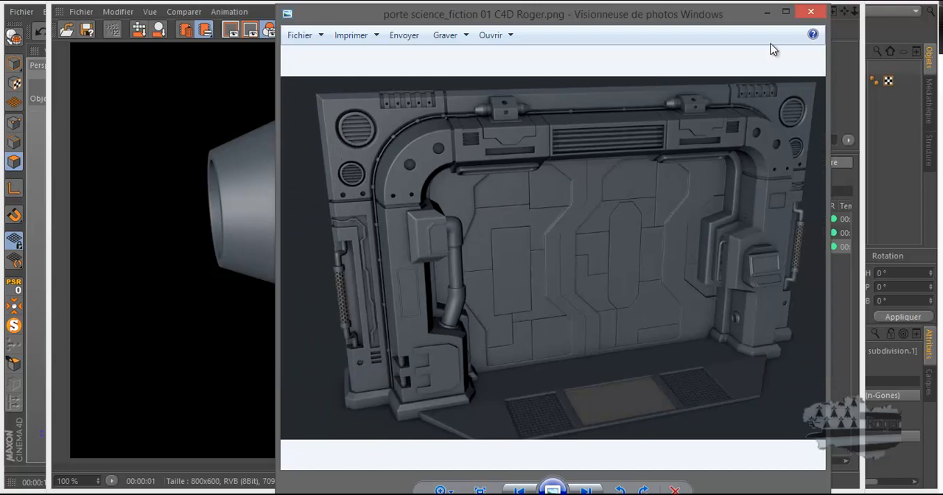
click(811, 15)
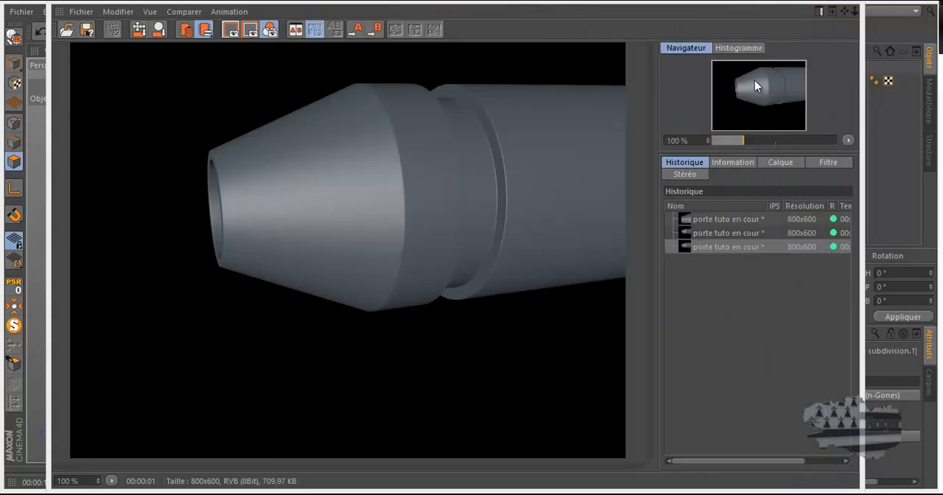
Step: Compare the renders with and without ambient occlusion in the Picture Viewer history, and re-enable ambient occlusion in the render settings
click(696, 233)
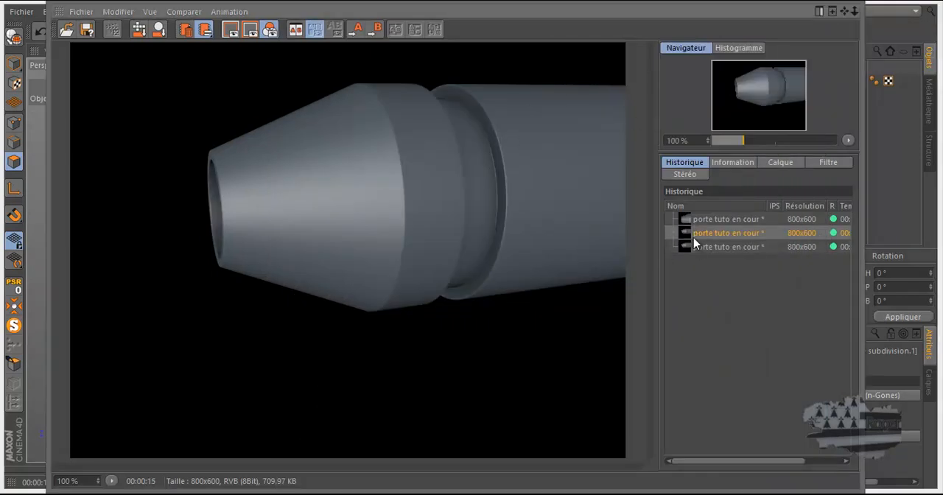
click(693, 246)
click(705, 233)
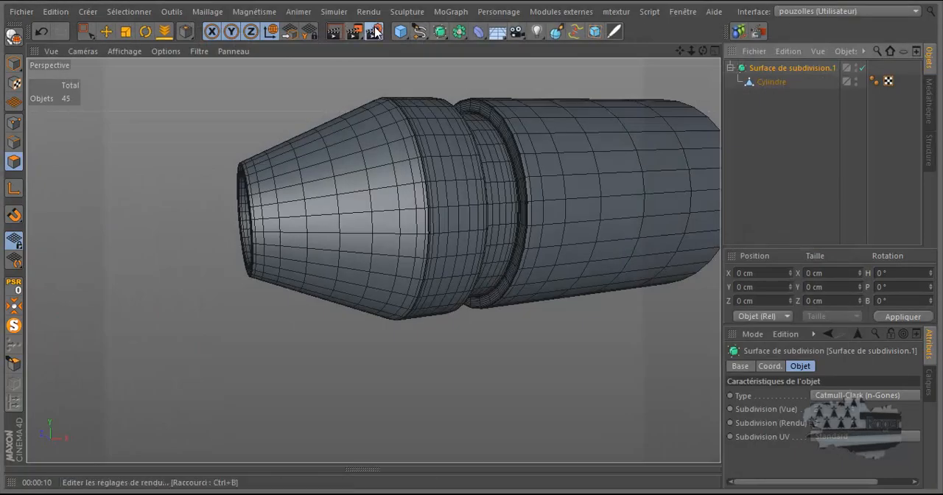
click(365, 32)
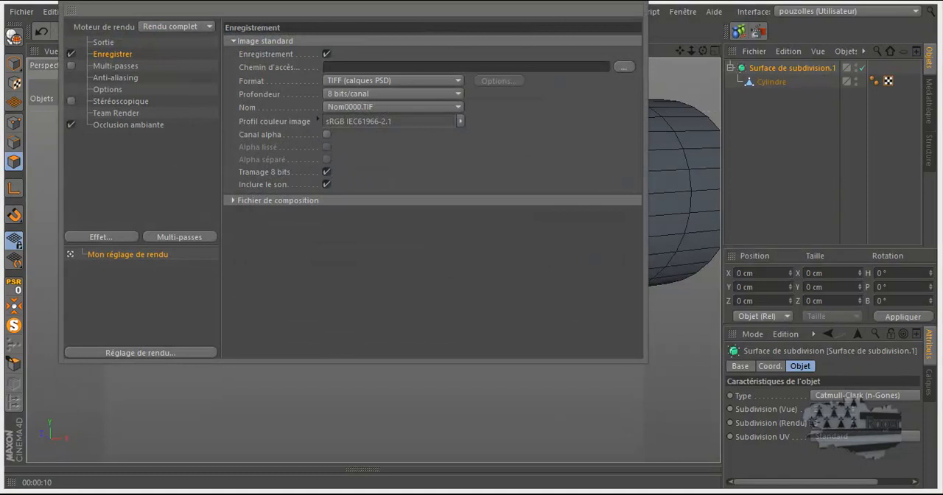
click(635, 4)
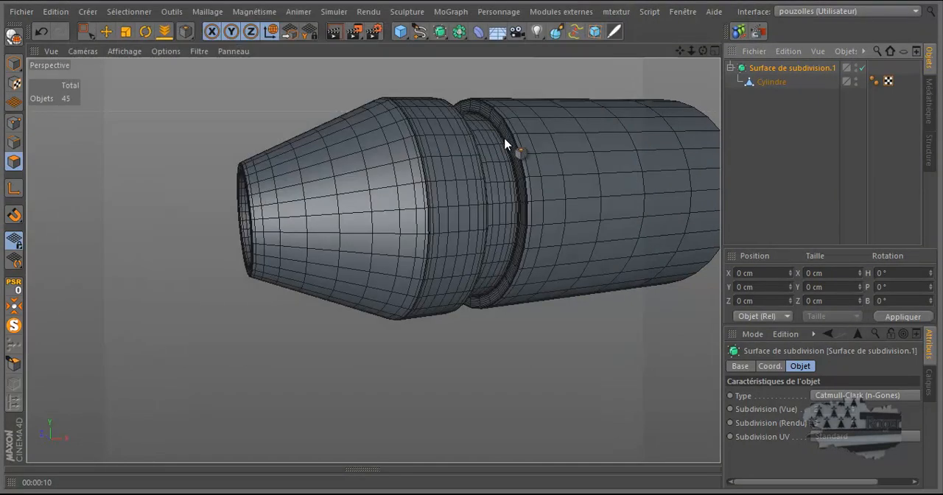
Step: Activate the Move tool and Model mode for the subdivision surface containing the cylinder
scroll(339, 204, down, 5)
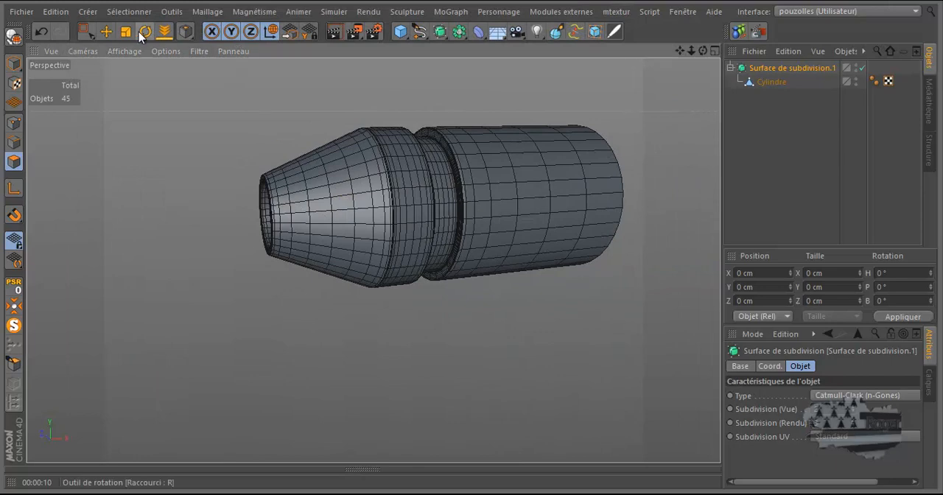
click(106, 31)
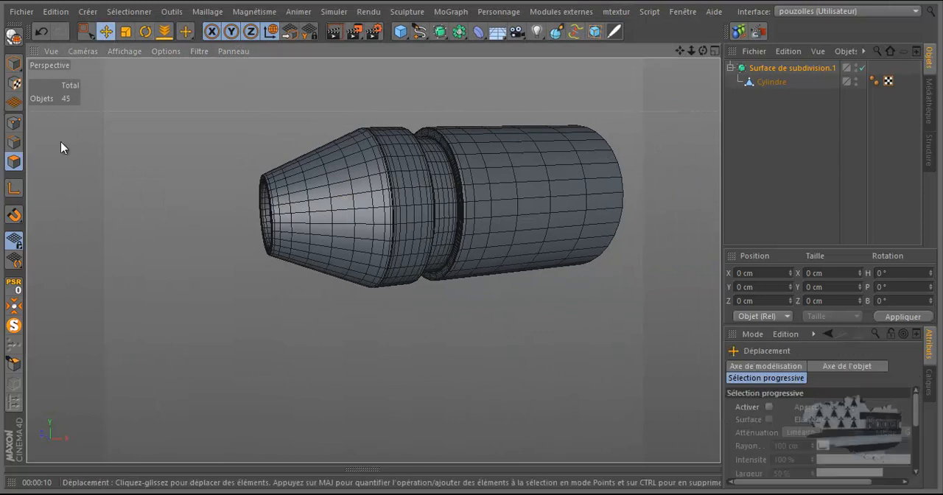
click(16, 62)
scroll(140, 218, down, 2)
drag(706, 51, 471, 240)
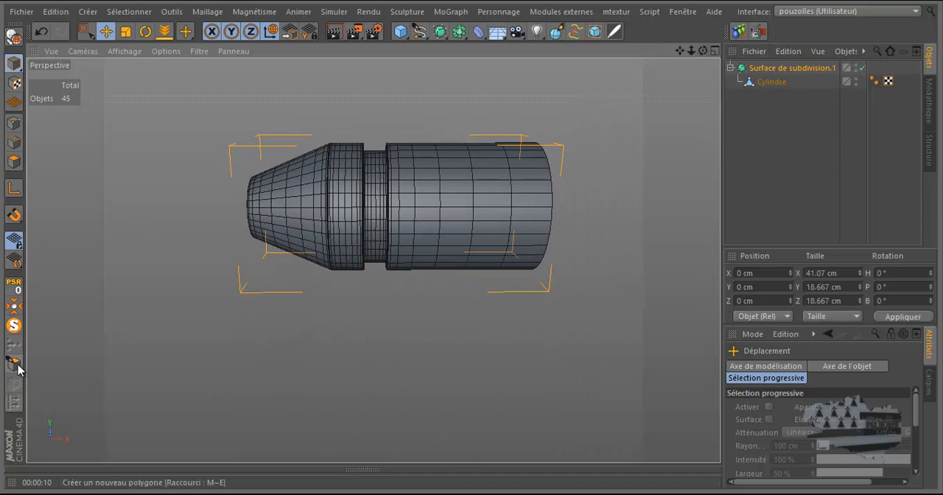
Step: Show the whole scene again and add a Symmetry object as a child of the connector's cylinder in Surface de subdivision.1
click(16, 325)
scroll(151, 320, down, 3)
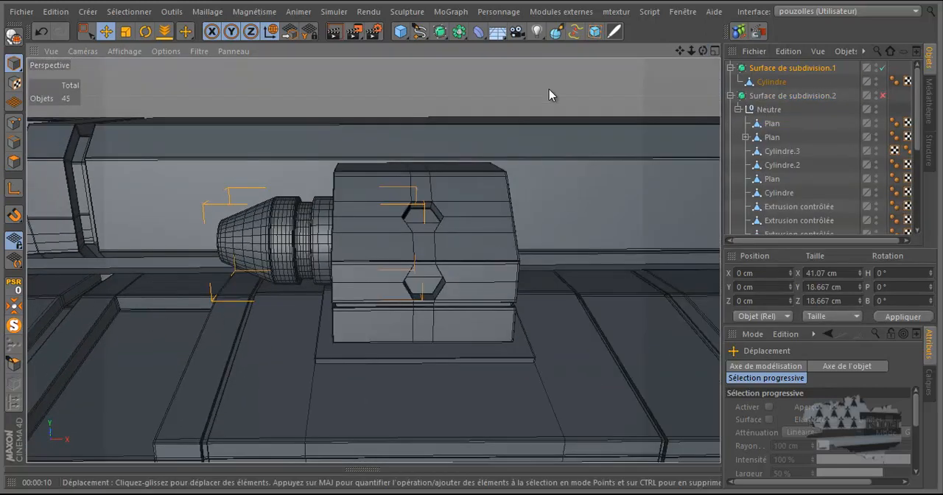
drag(458, 34, 601, 106)
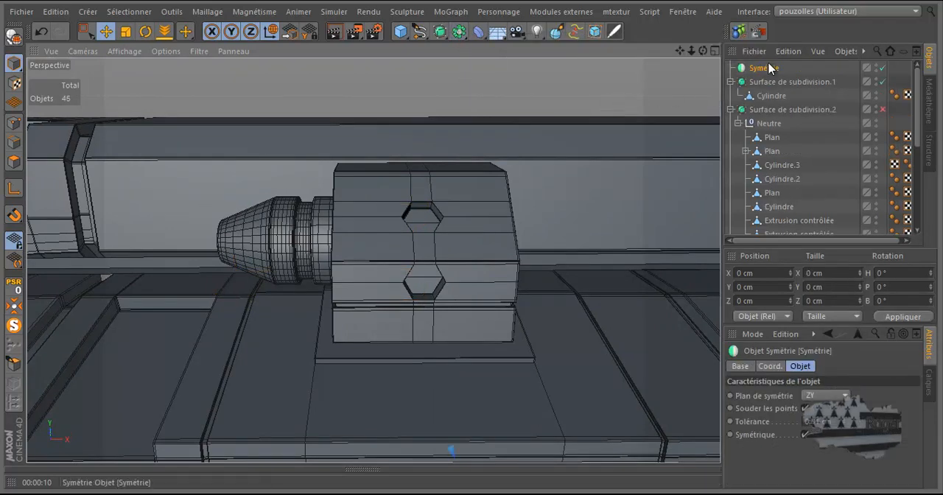
drag(764, 71, 772, 96)
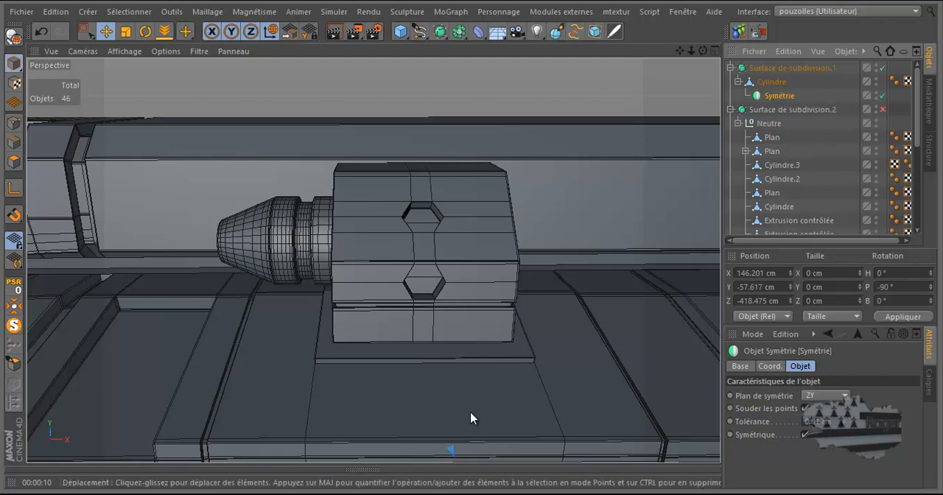
Step: Set the Symmetry's relative position to 0 cm on X, Y and Z, then nest the cylinder inside it to mirror the connector
scroll(462, 406, down, 15)
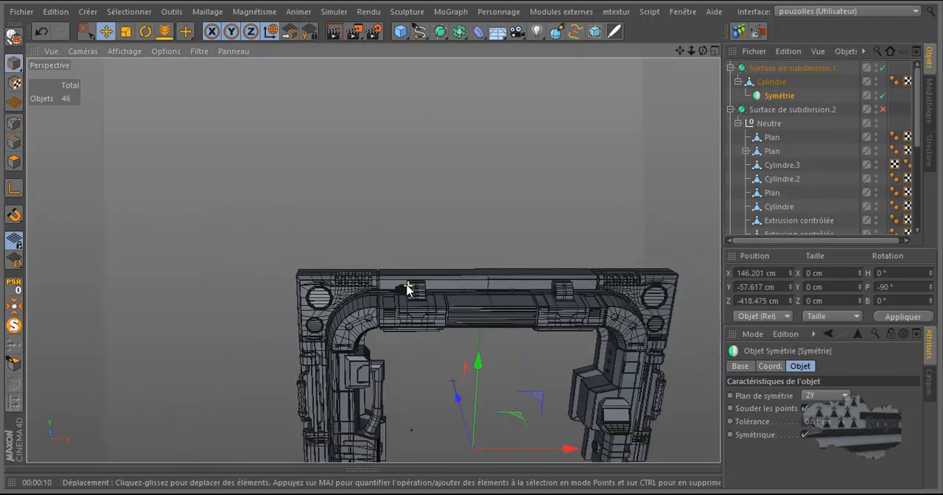
scroll(407, 289, down, 3)
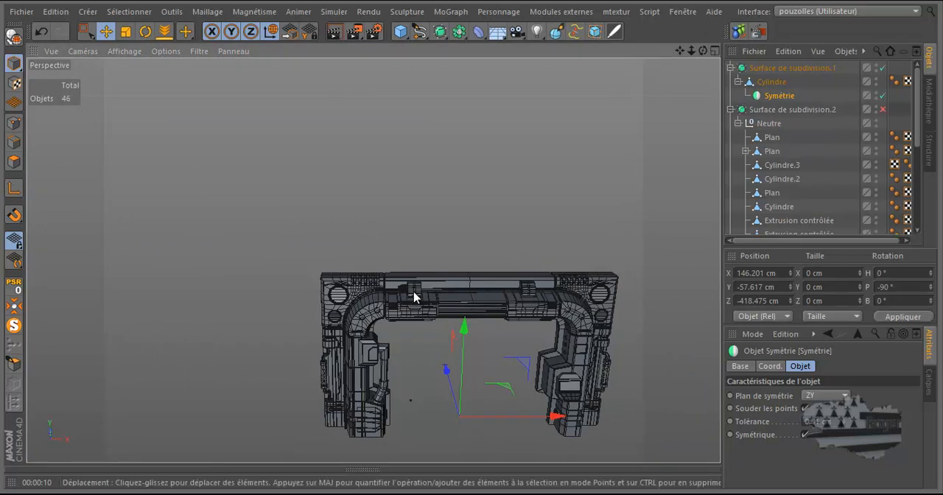
scroll(414, 295, up, 8)
scroll(418, 294, up, 6)
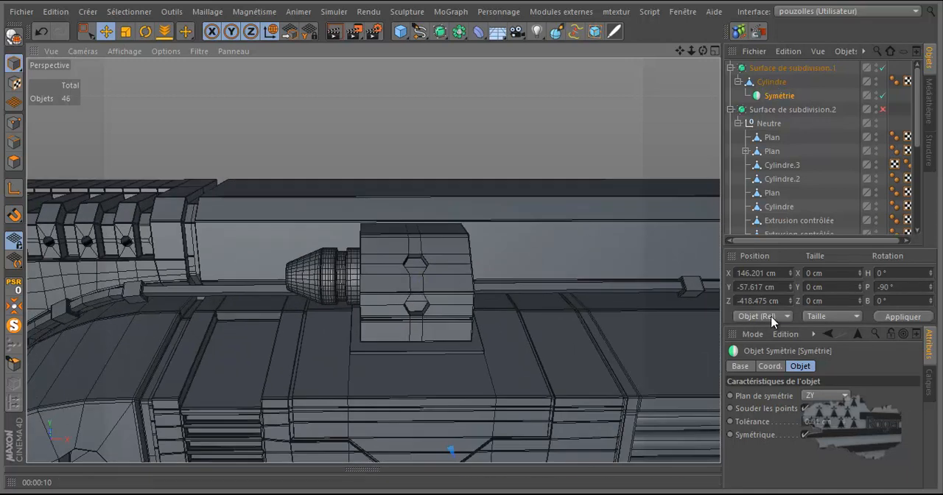
click(755, 274)
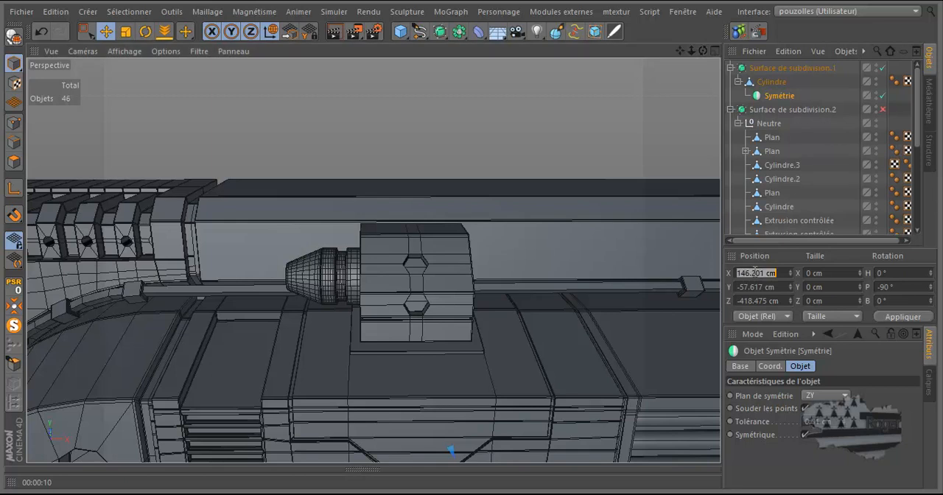
text(0)
click(756, 285)
text(0)
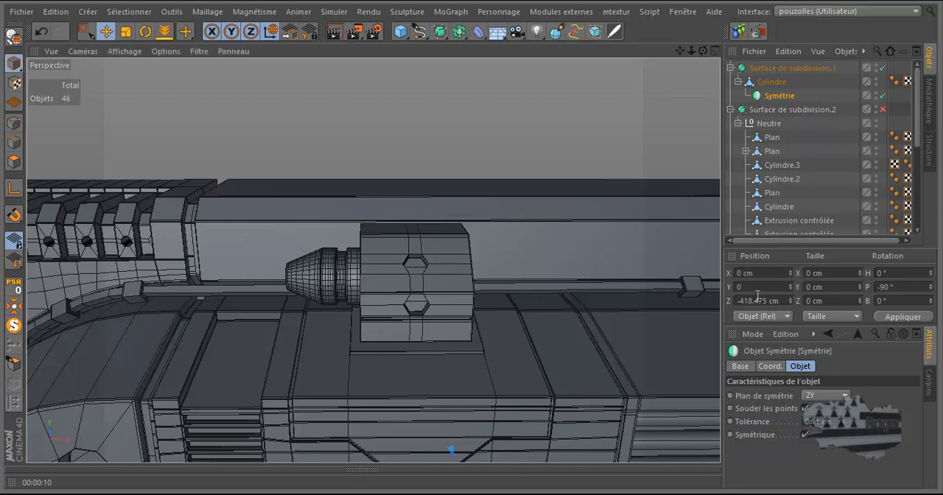
click(757, 300)
text(0)
click(903, 316)
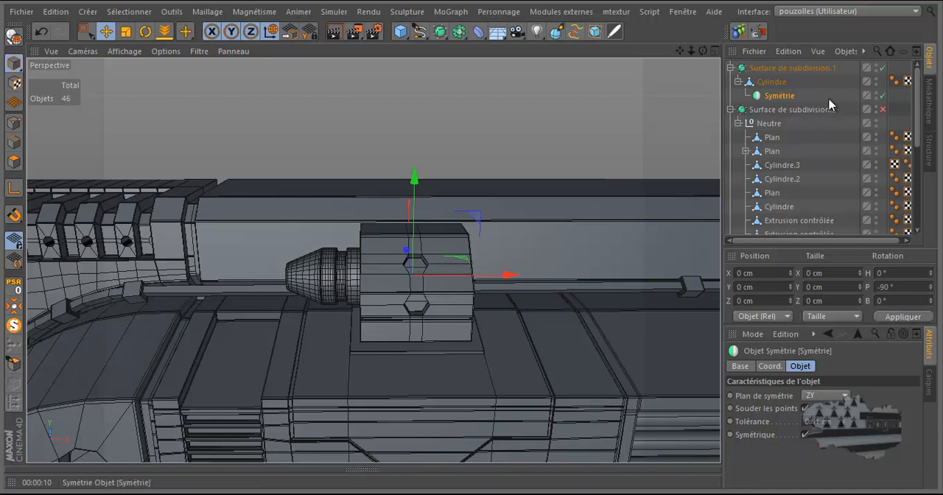
drag(783, 101, 777, 83)
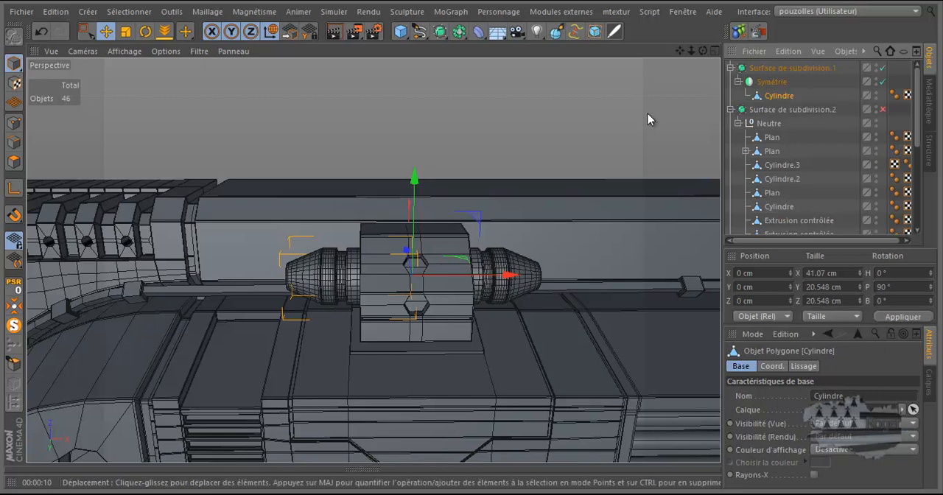
Step: Add a second ZY-plane Symmetry as parent of the first one to mirror the connectors onto the other box housing
scroll(485, 214, down, 6)
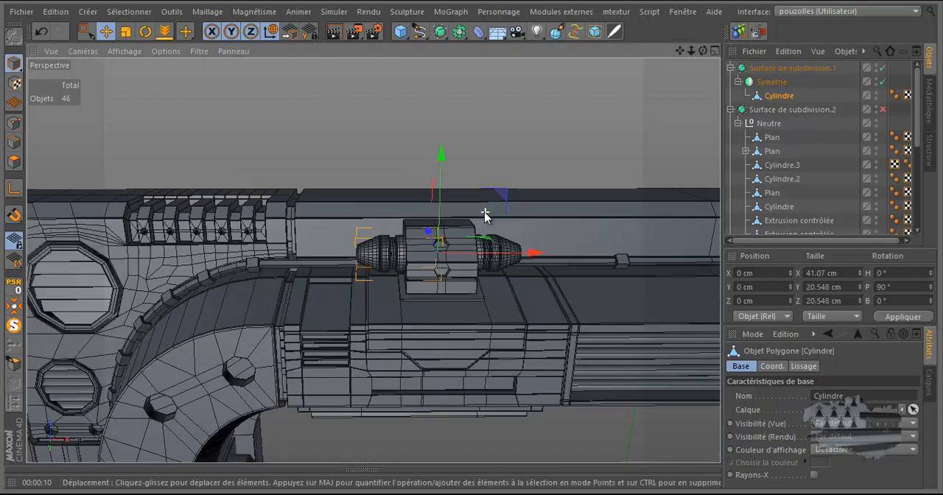
scroll(478, 216, down, 1)
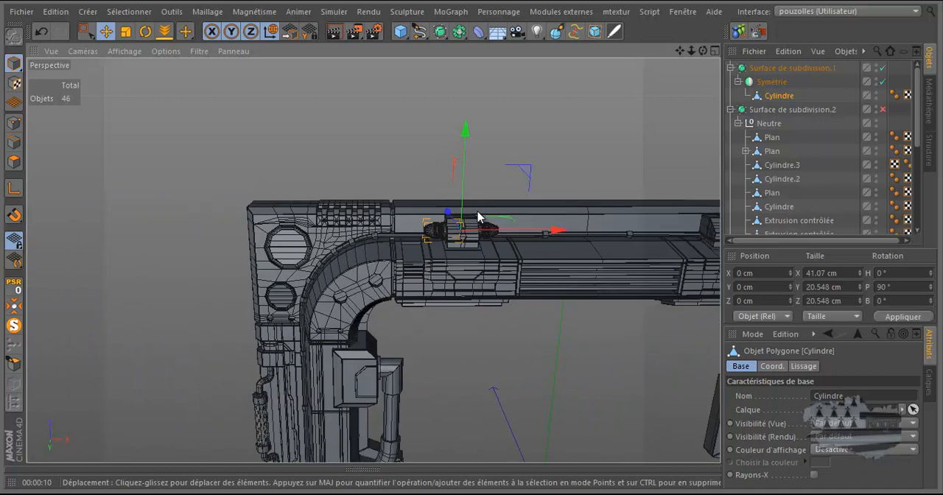
scroll(427, 238, down, 4)
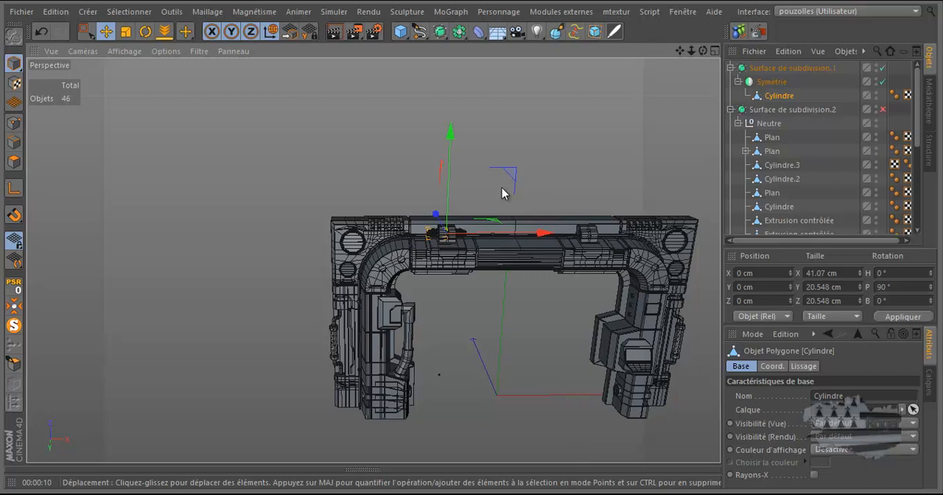
scroll(565, 186, up, 5)
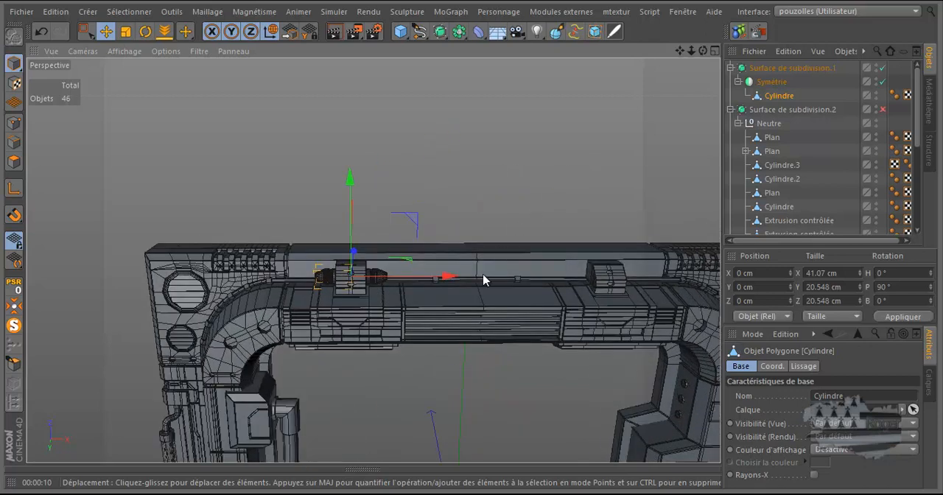
scroll(434, 276, up, 4)
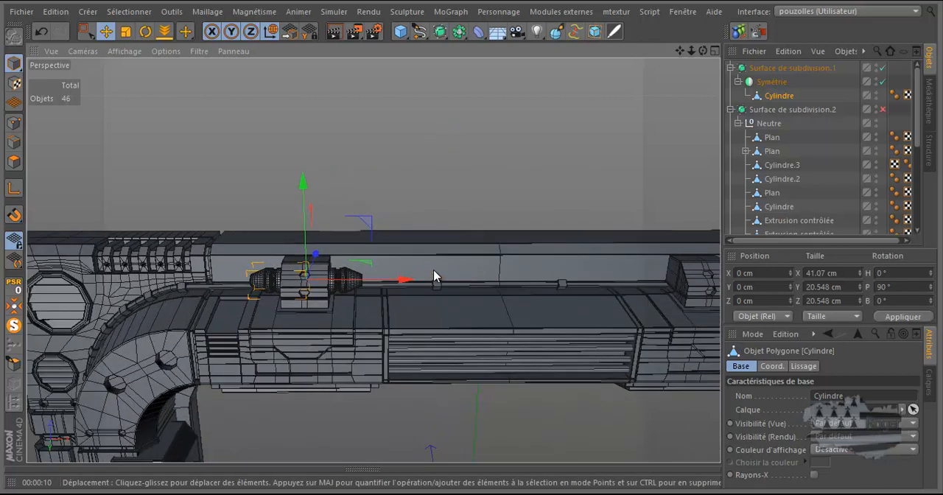
click(770, 82)
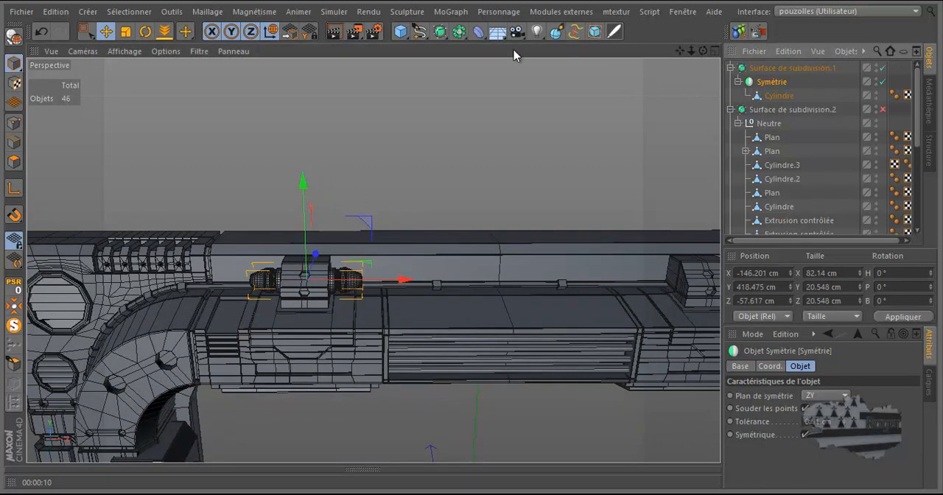
click(457, 32)
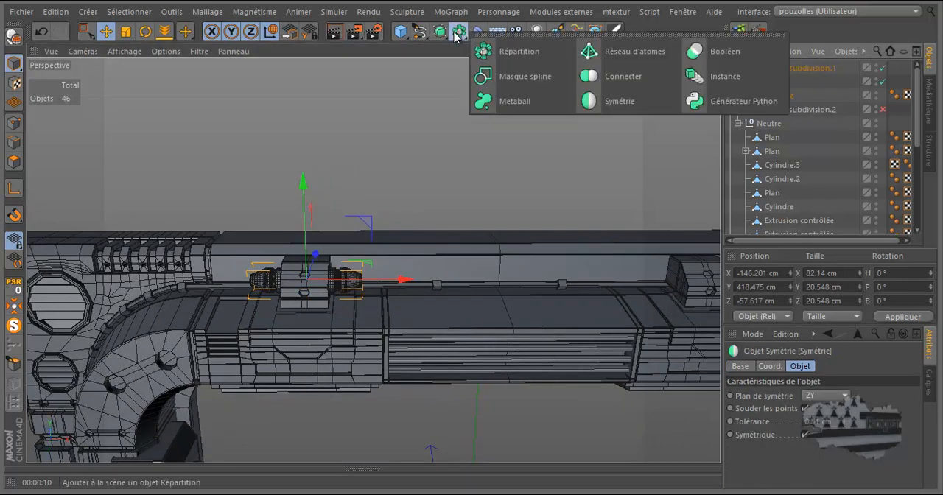
click(616, 104)
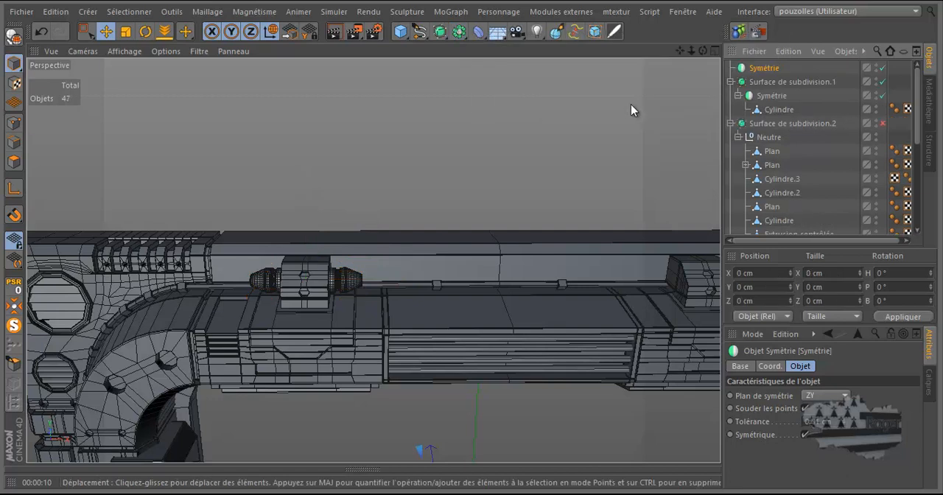
mouse_move(766, 68)
mouse_down()
mouse_move(770, 93)
mouse_move(773, 84)
mouse_up()
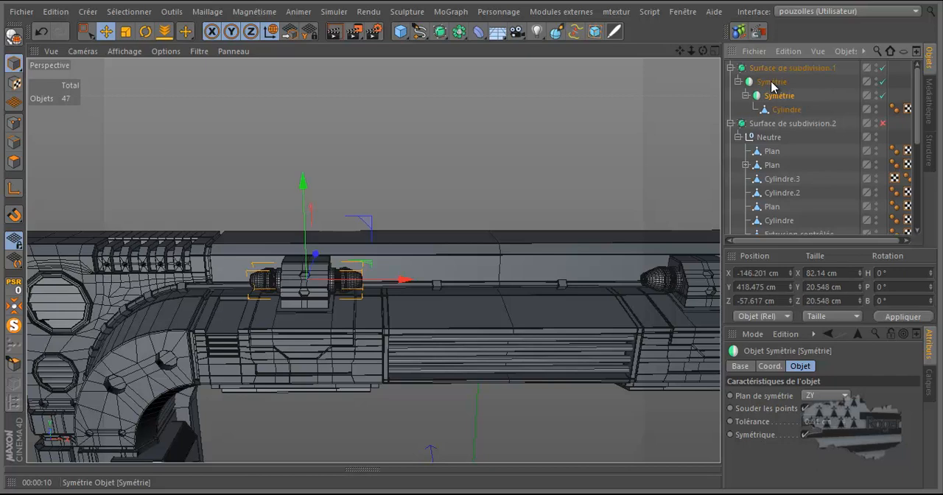
Step: Make the outer Symmetry hierarchy editable and move the mirrored cylinder out of it to the top level of the object list
scroll(286, 167, down, 3)
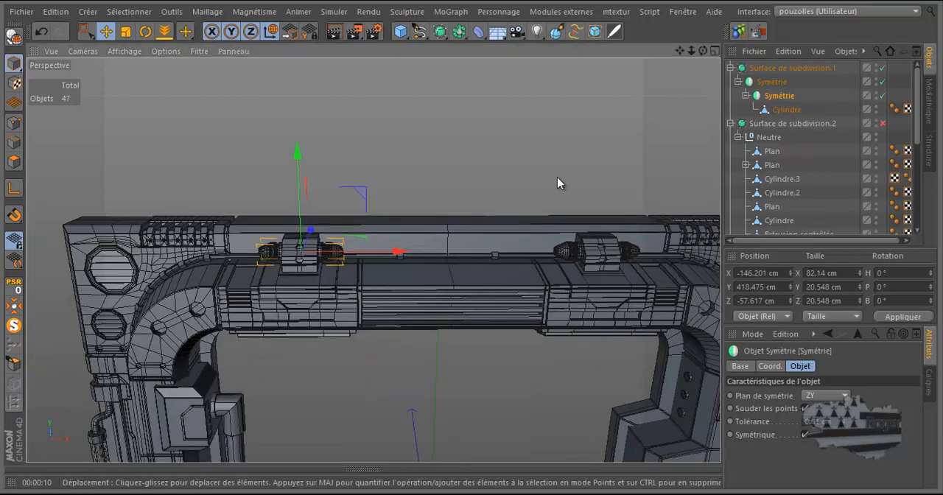
scroll(614, 262, up, 2)
scroll(613, 266, up, 2)
scroll(614, 267, up, 2)
scroll(614, 266, down, 4)
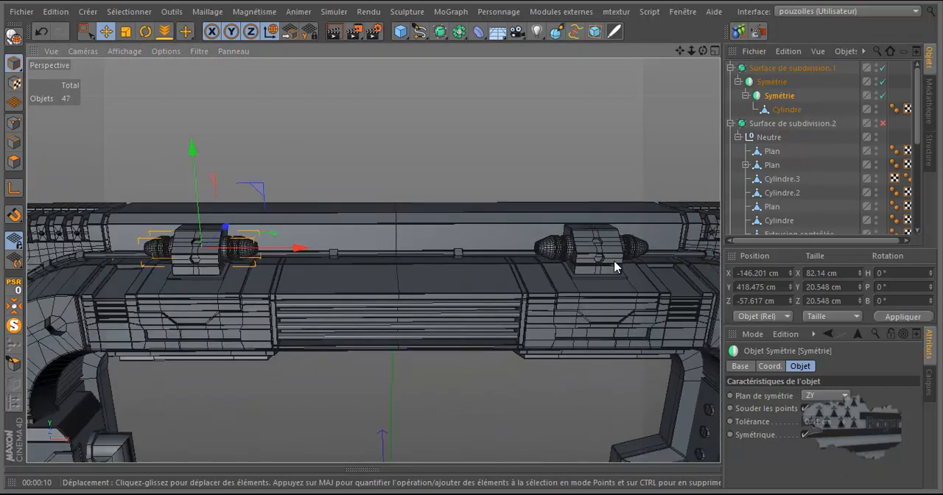
click(763, 82)
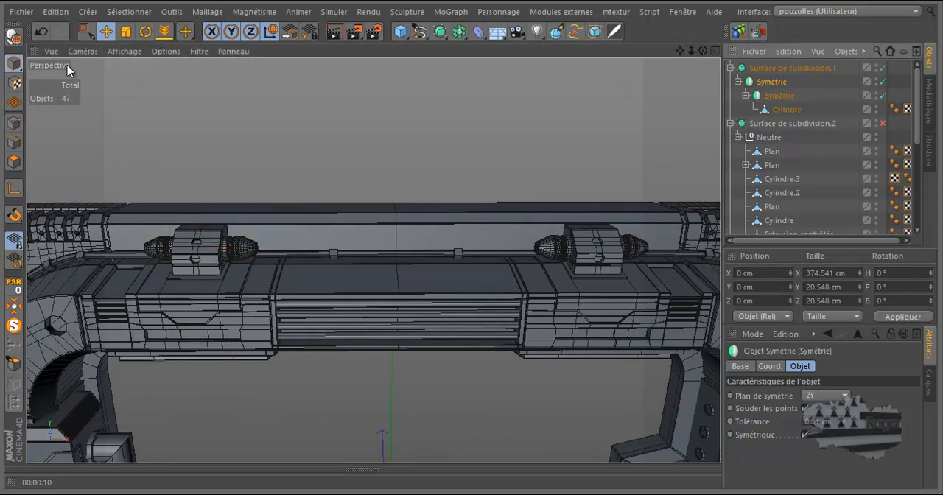
click(13, 37)
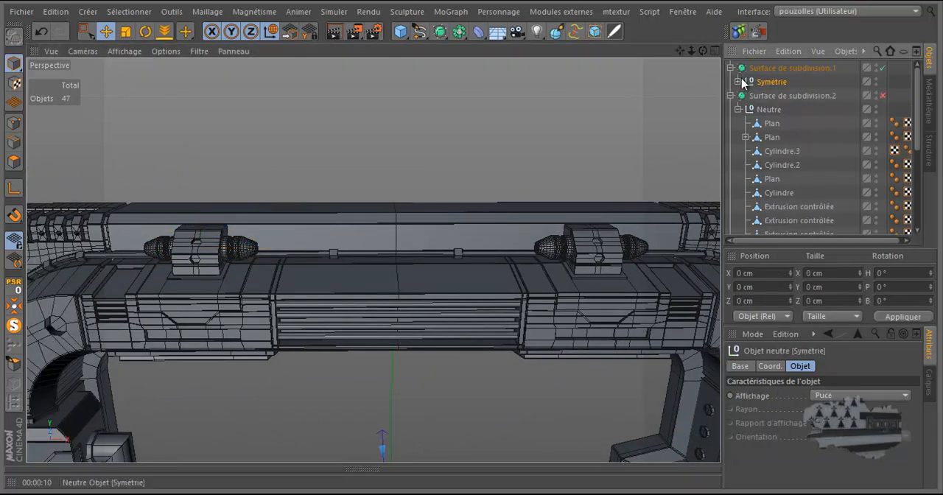
click(738, 81)
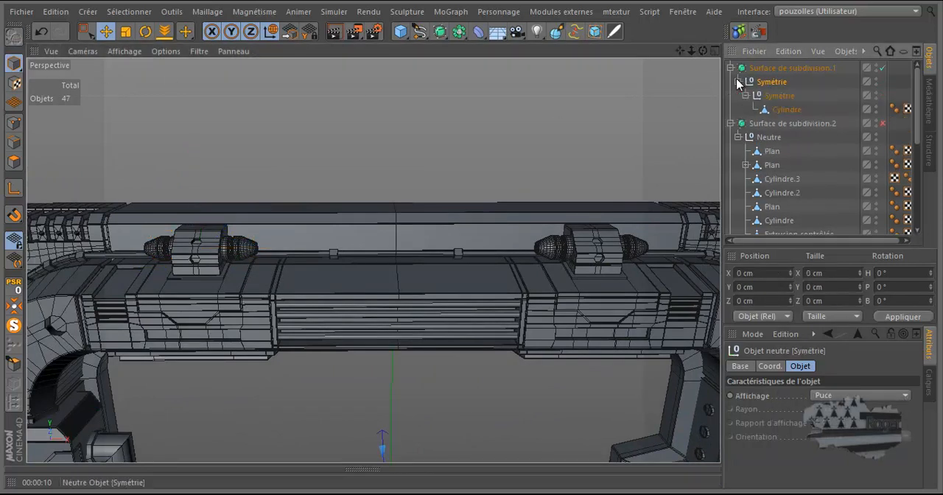
click(784, 110)
drag(784, 110, 784, 120)
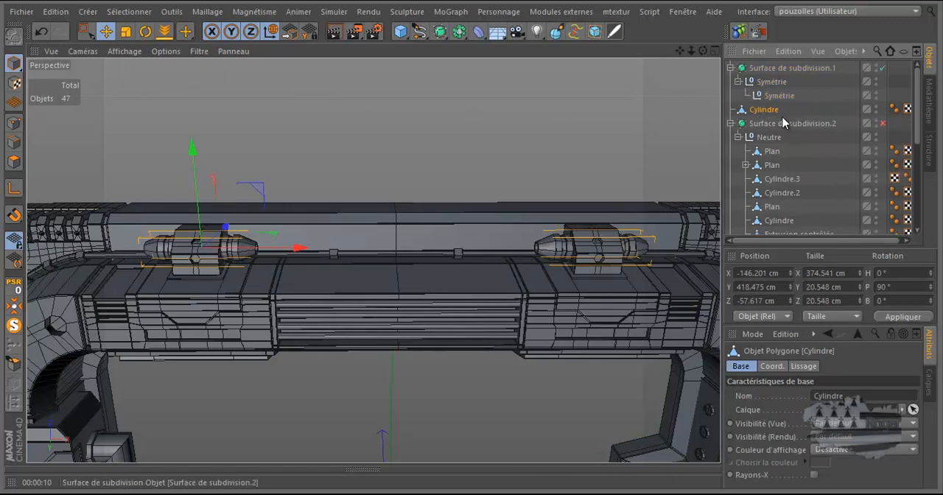
Step: Delete the two emptied Symmetry nulls and Surface de subdivision.1
click(786, 81)
shift+click(769, 96)
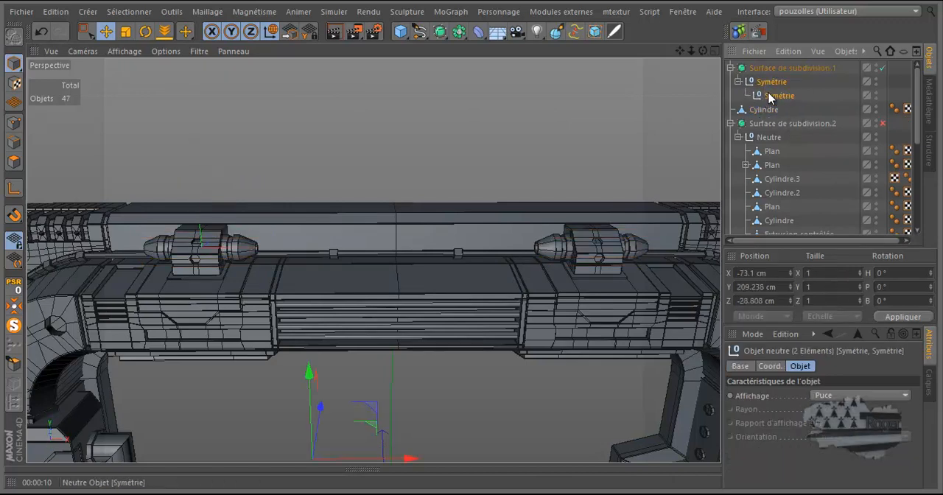
key(Delete)
click(767, 66)
key(Delete)
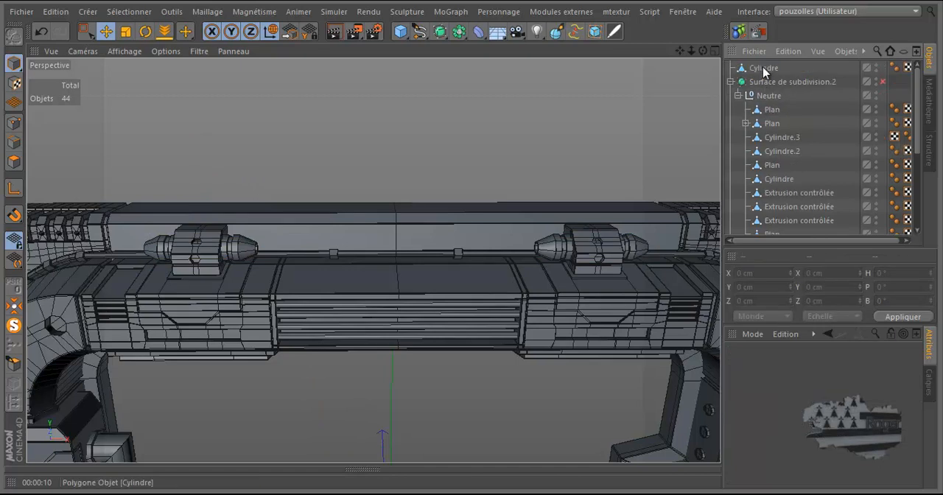
Step: Isolate the mirrored connector cylinder with MagicSolo
click(765, 68)
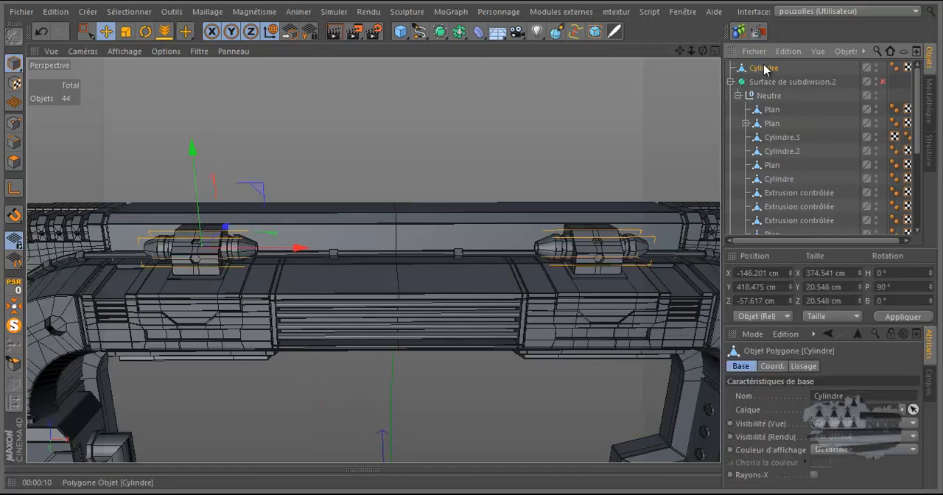
click(15, 324)
scroll(190, 252, up, 5)
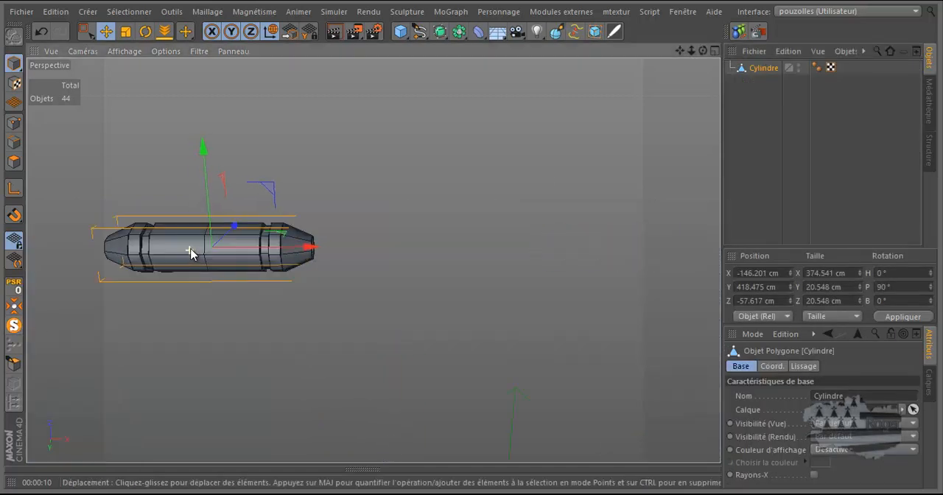
scroll(201, 253, up, 4)
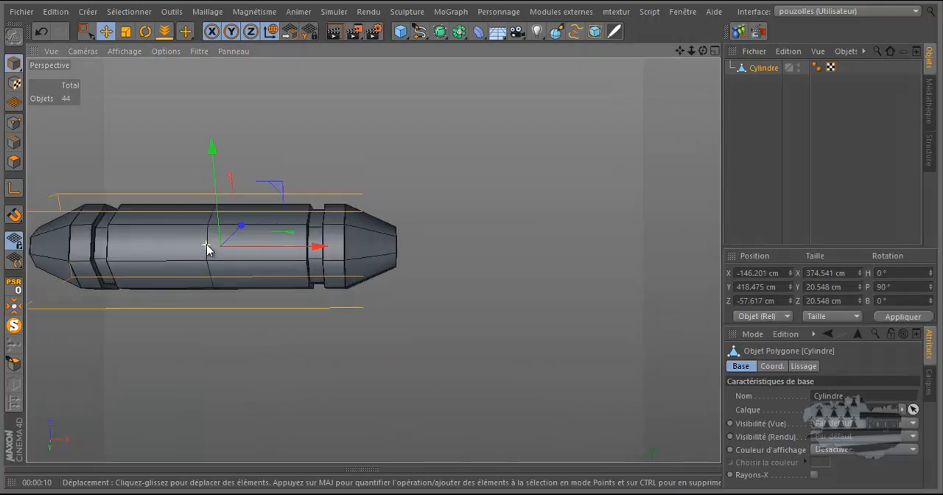
Step: Dissolve the central edge loop around the body of the connector in close view
click(15, 143)
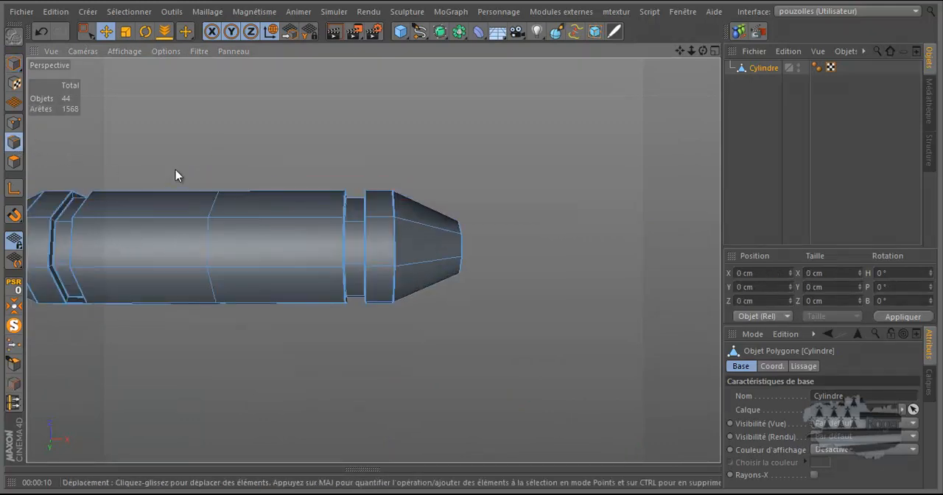
key(u)
key(l)
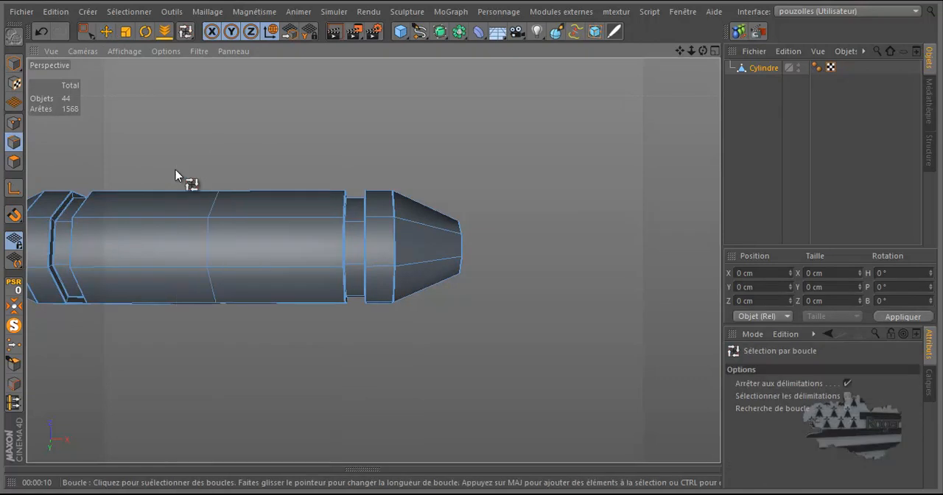
click(14, 163)
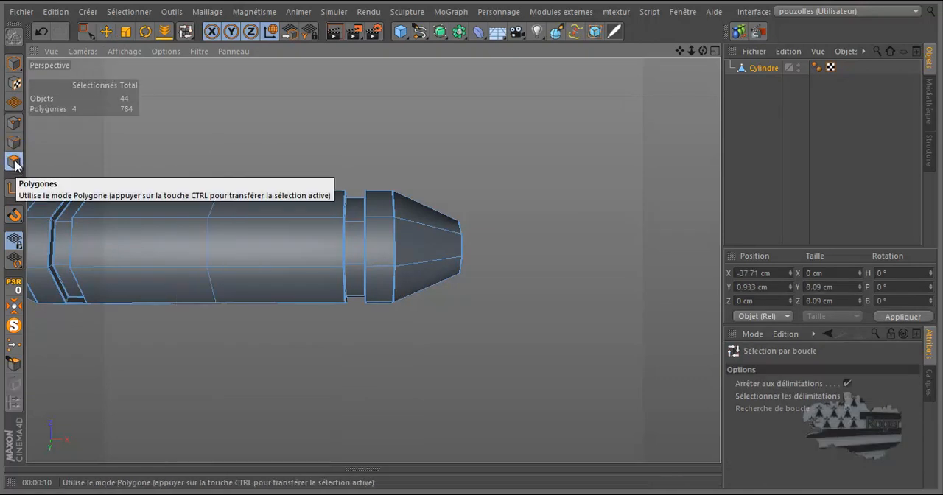
click(110, 146)
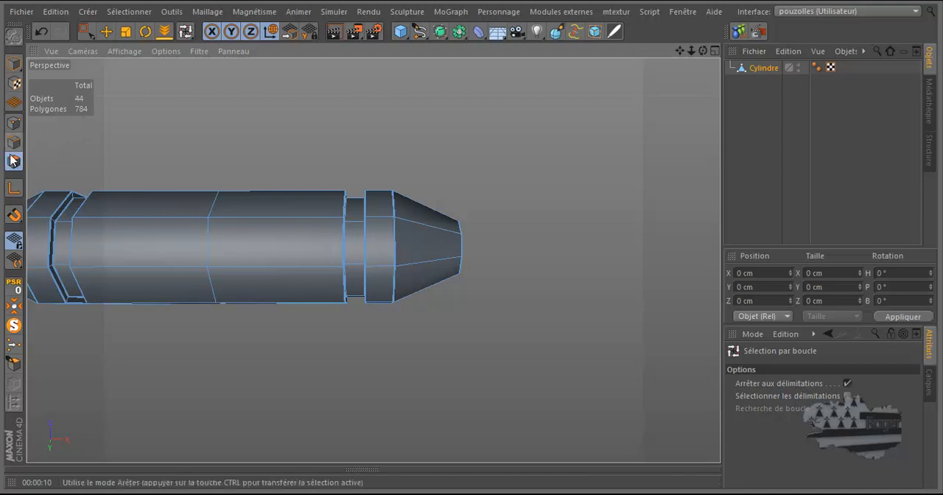
click(15, 142)
click(207, 237)
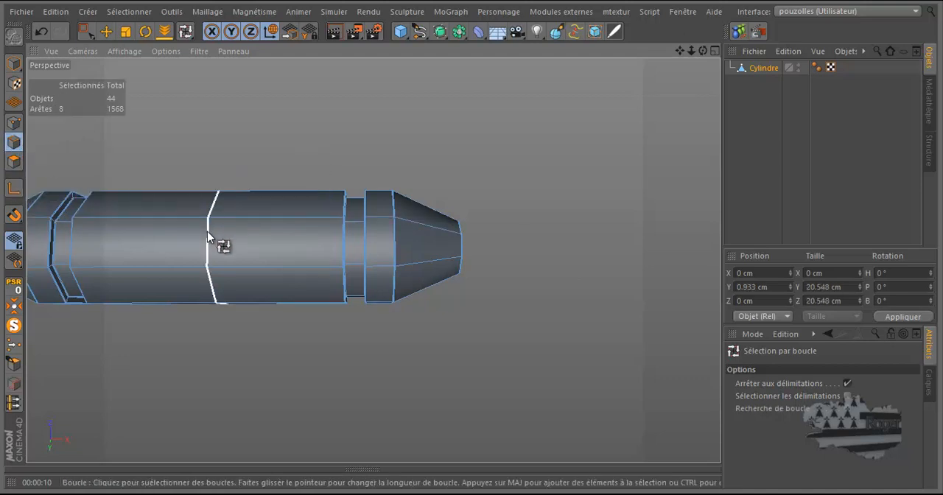
right_click(306, 133)
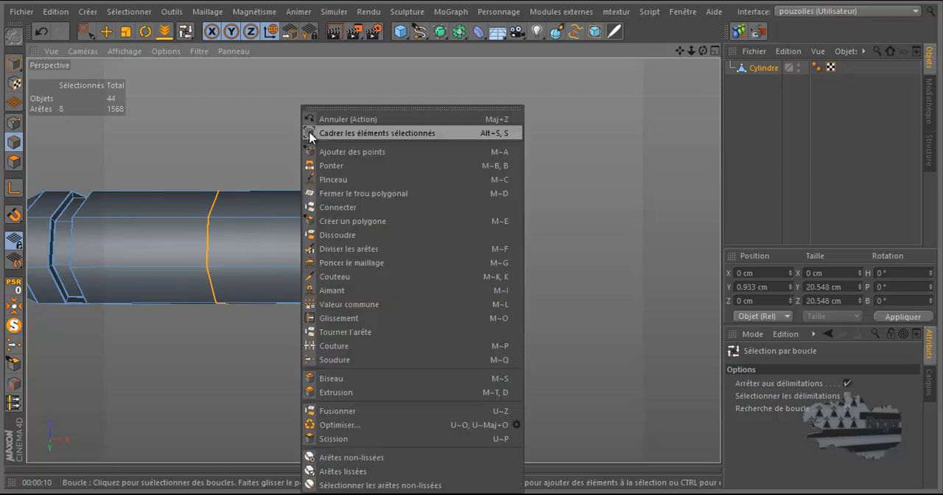
click(357, 234)
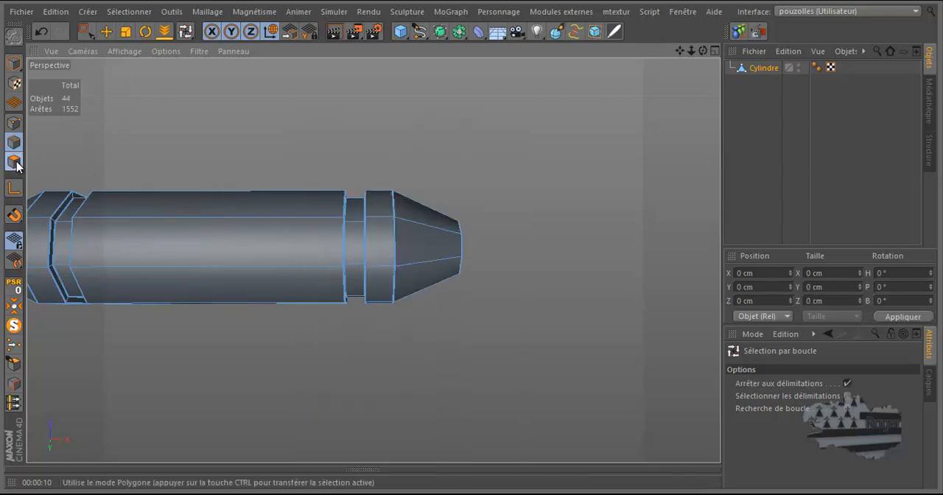
click(14, 162)
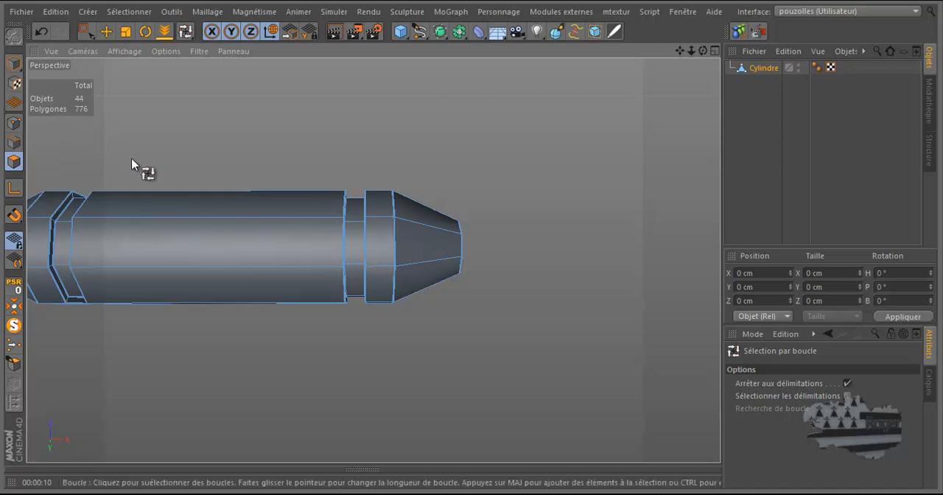
Step: Dissolve the matching central edge loop on the other box housing's connector
scroll(132, 162, down, 3)
scroll(89, 199, down, 5)
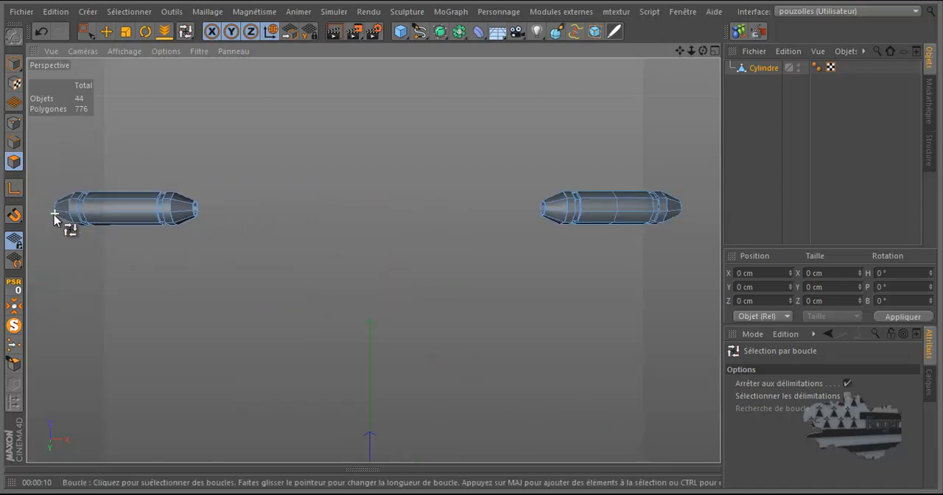
scroll(530, 212, up, 5)
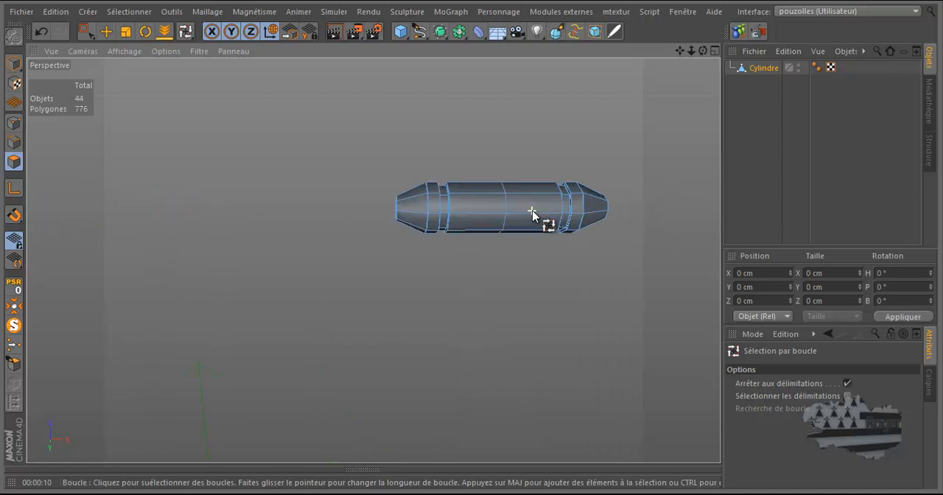
click(18, 144)
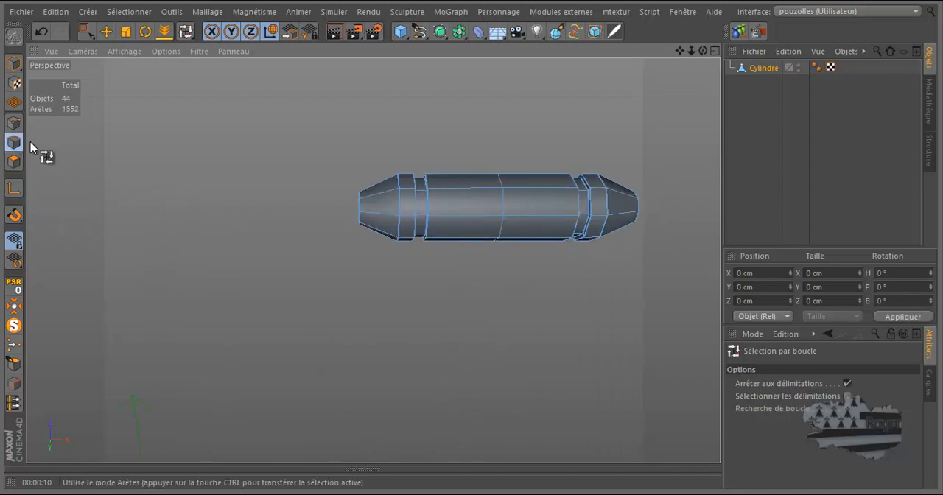
click(516, 204)
right_click(230, 198)
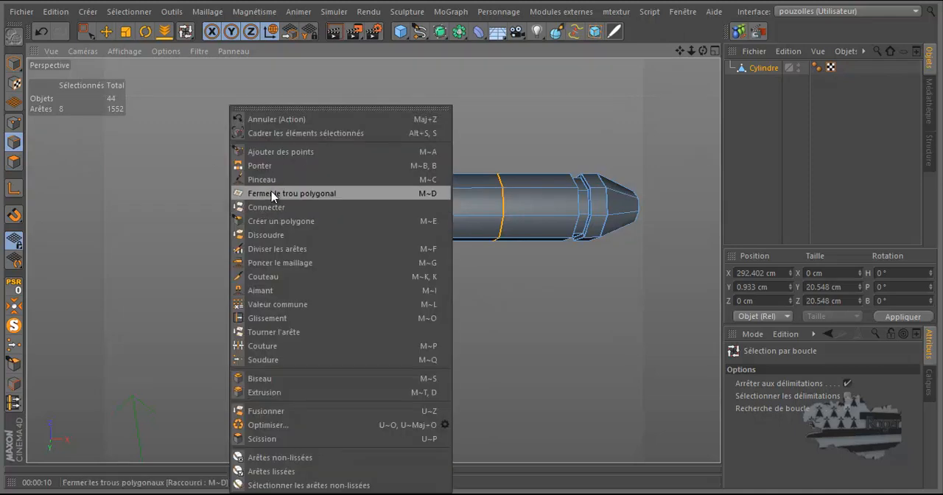
click(267, 235)
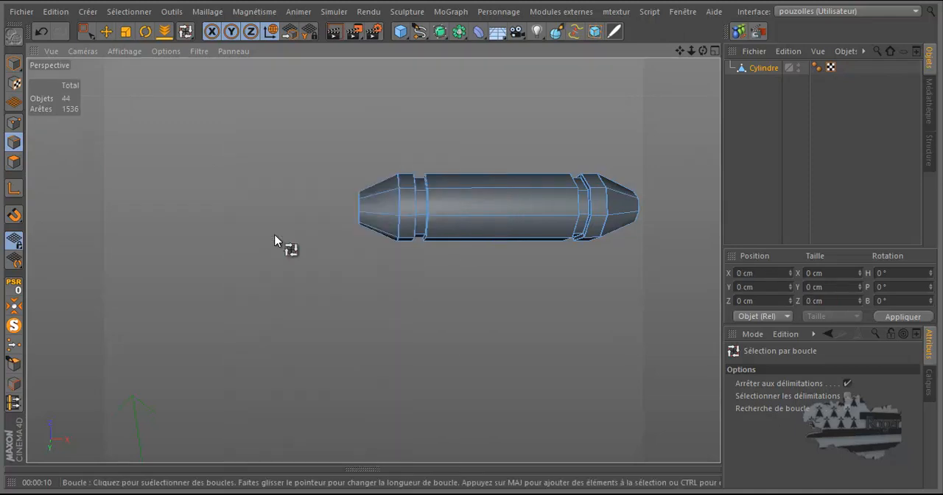
click(14, 161)
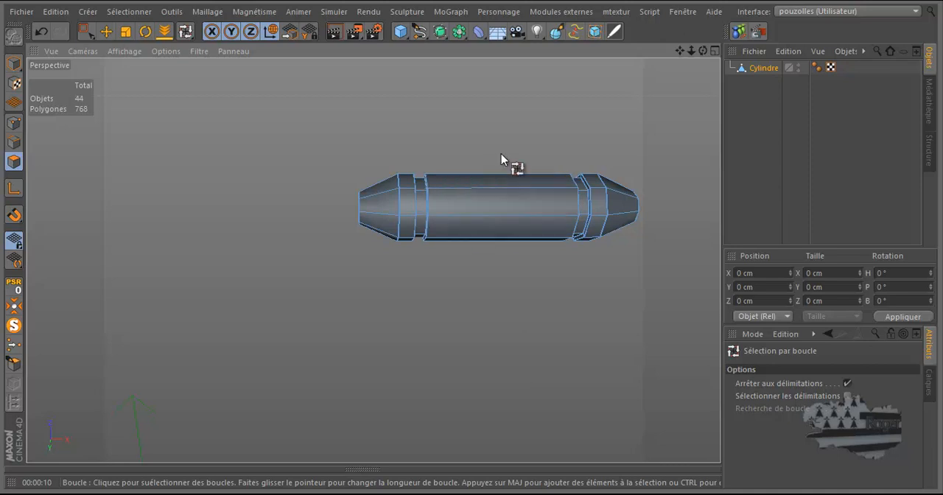
Step: End the solo isolation and move the connector Cylindre into the Neutre null under Surface de subdivision.2
scroll(542, 221, down, 5)
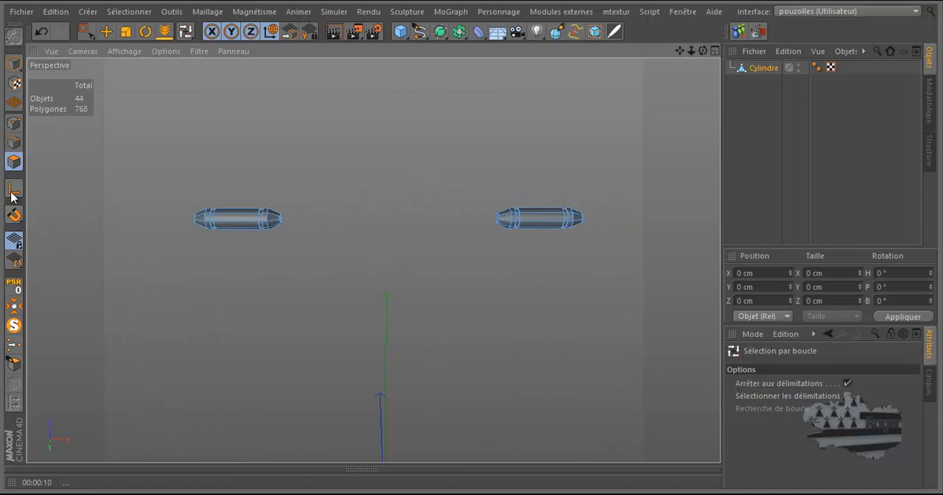
click(13, 325)
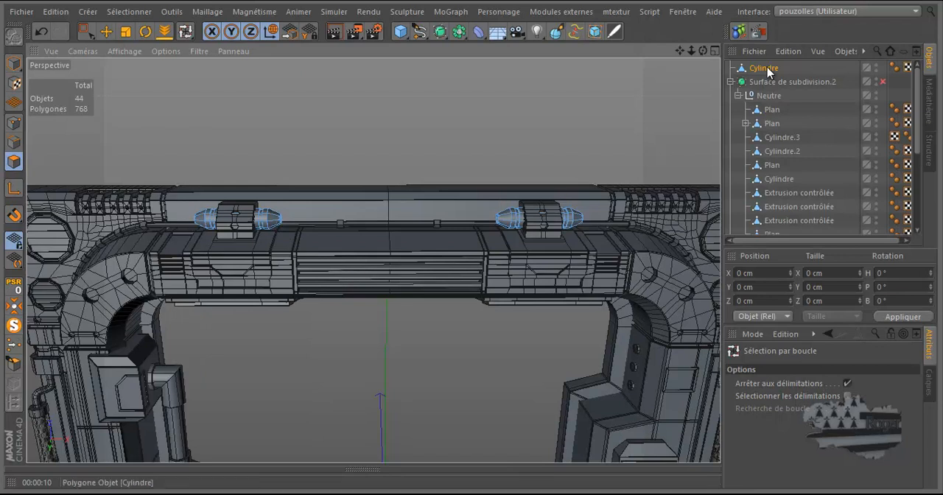
drag(772, 85, 772, 104)
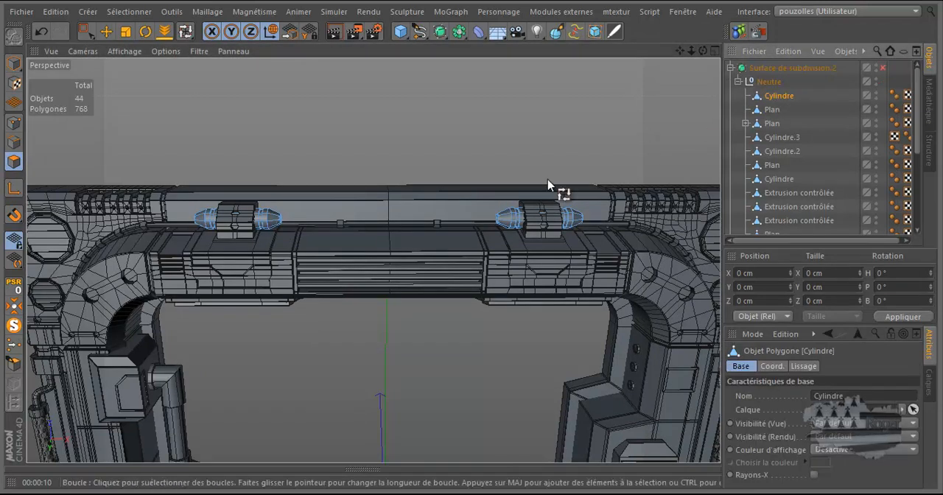
Step: Examine the door frame's side pillar around the screen housing and the perforated tube
scroll(343, 232, down, 3)
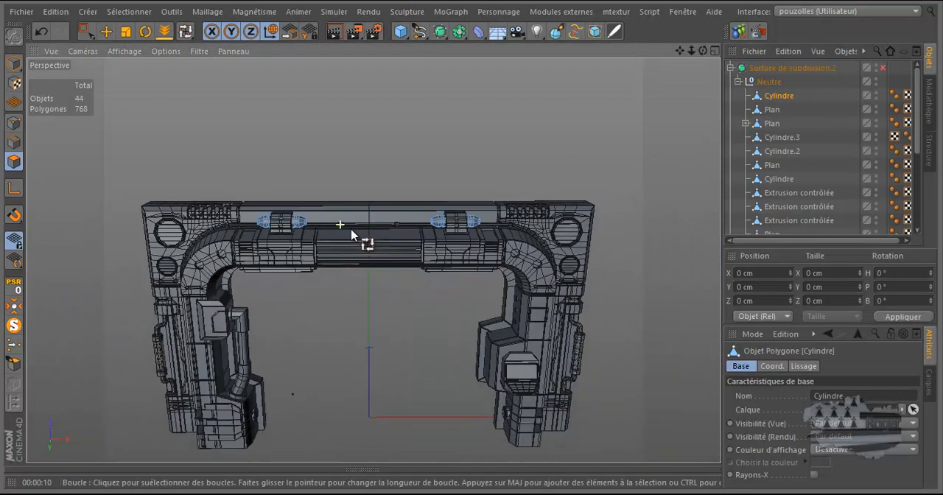
scroll(541, 363, up, 4)
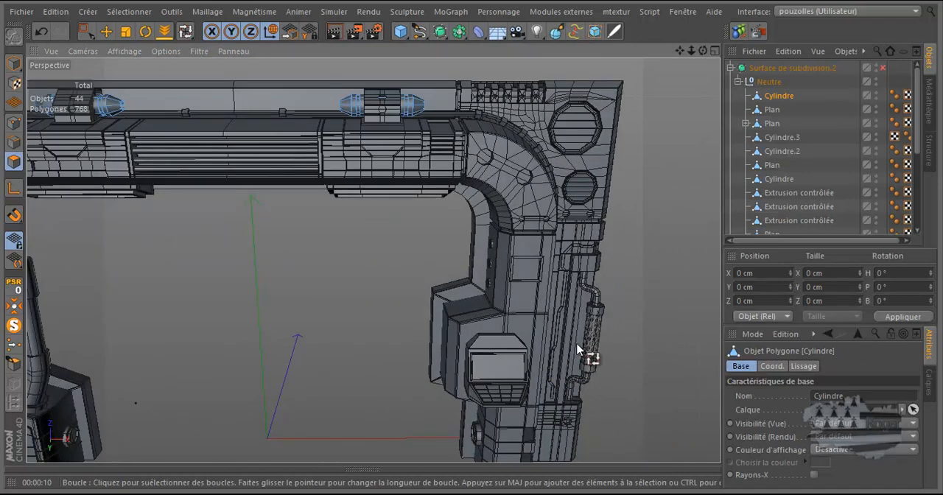
scroll(610, 253, up, 5)
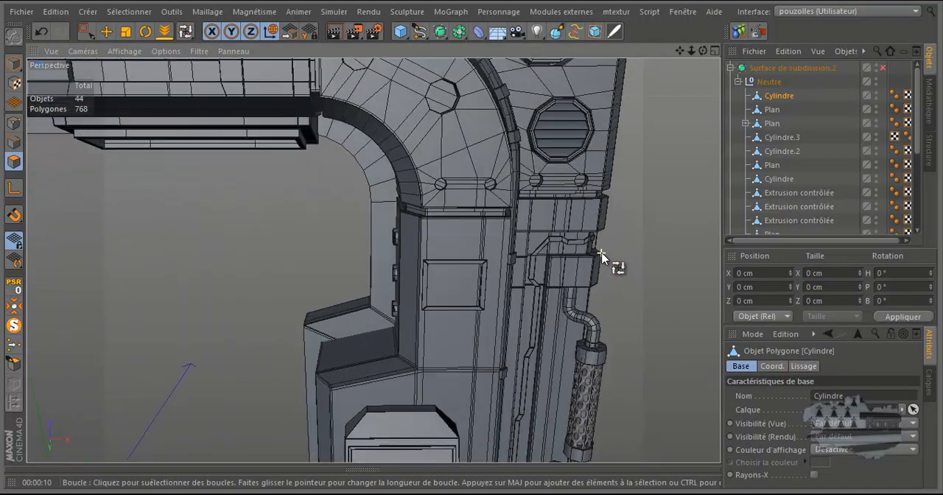
scroll(509, 215, down, 1)
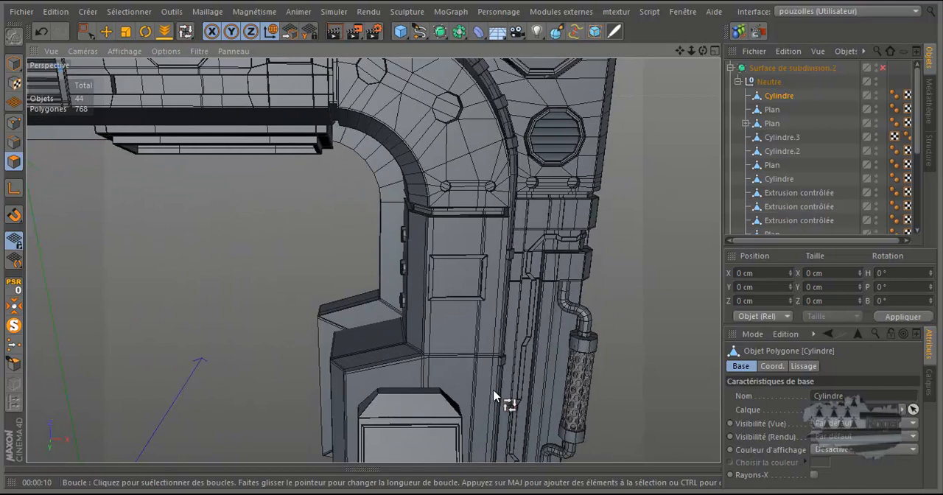
scroll(441, 267, down, 1)
scroll(440, 267, down, 1)
scroll(463, 396, up, 2)
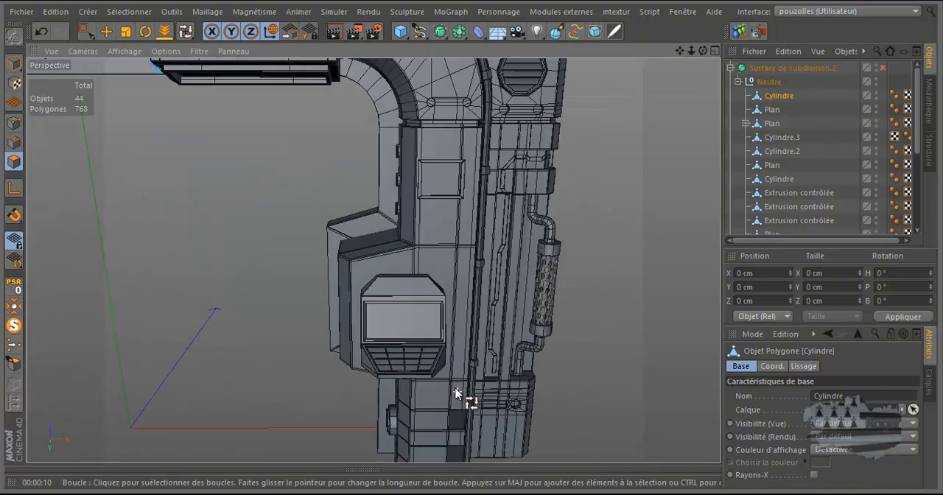
scroll(455, 371, up, 2)
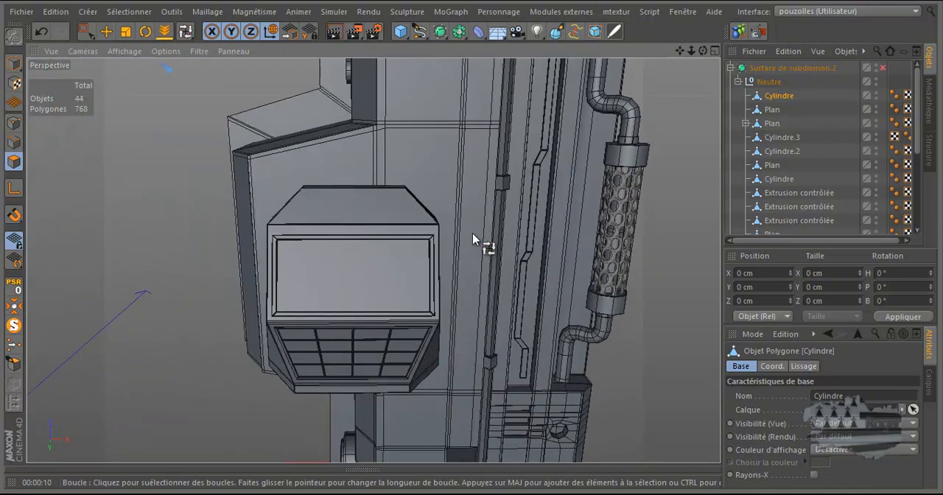
scroll(471, 233, up, 1)
scroll(472, 233, up, 1)
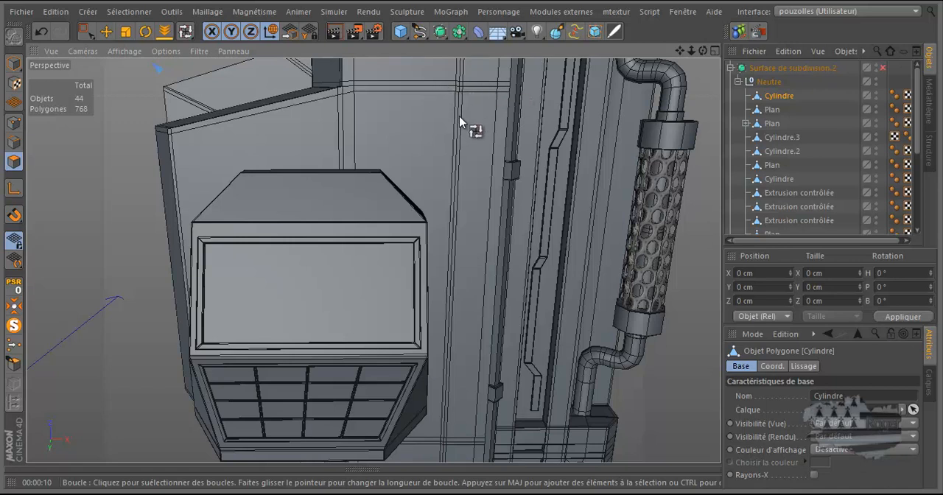
alt+drag(347, 141, 341, 122)
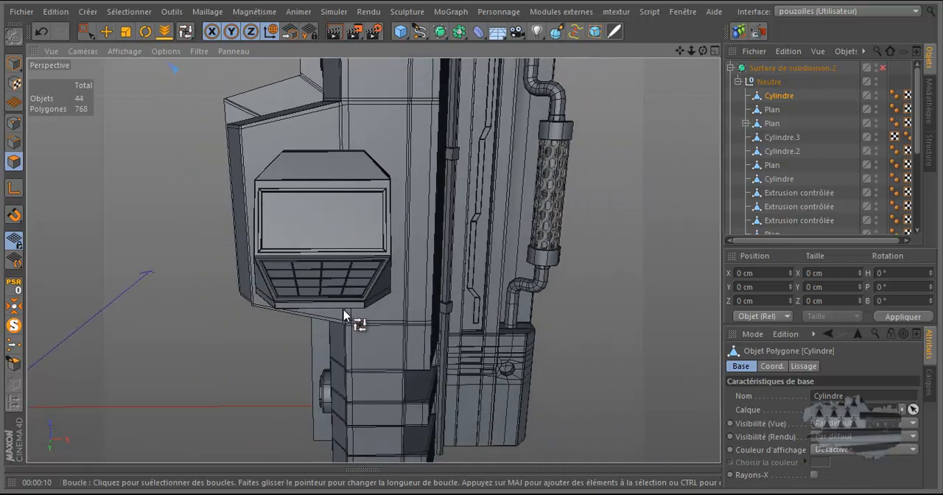
Step: Examine the pillar base's stepped notches and the mesh of the slotted block with the octagonal hole
scroll(377, 395, up, 3)
scroll(376, 392, up, 2)
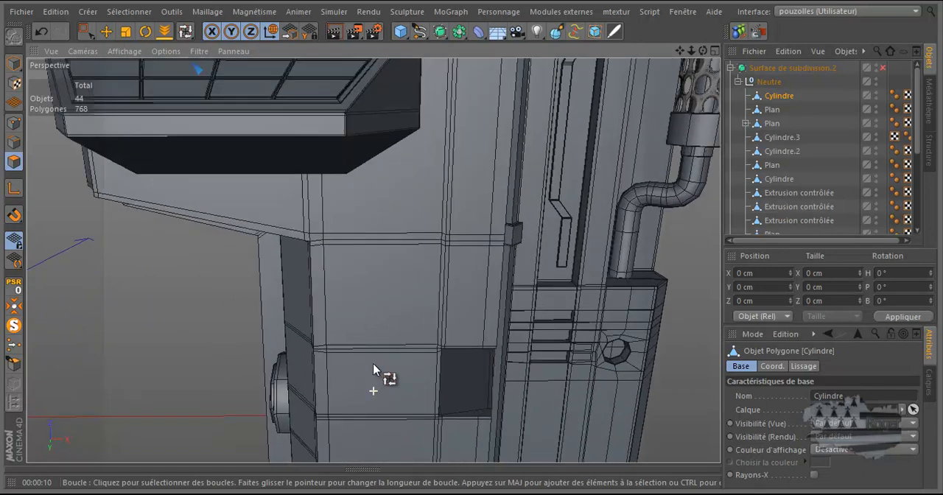
scroll(342, 348, up, 3)
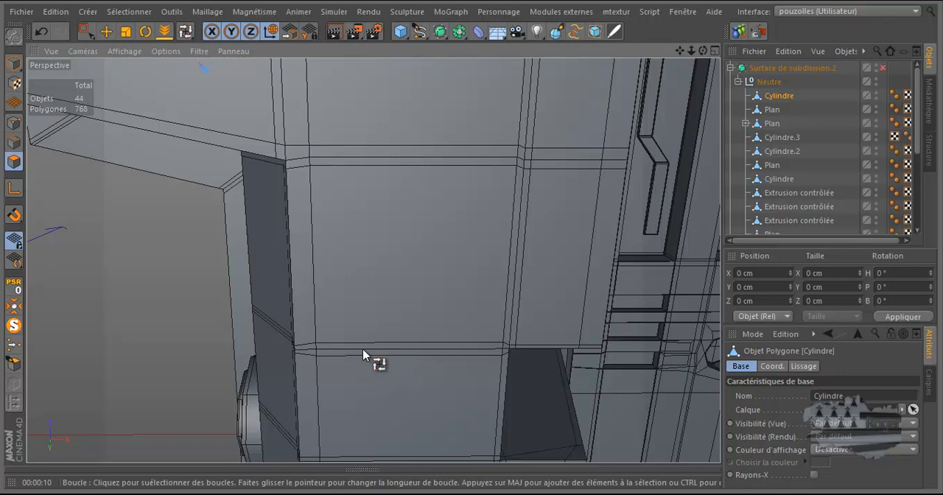
scroll(447, 164, down, 4)
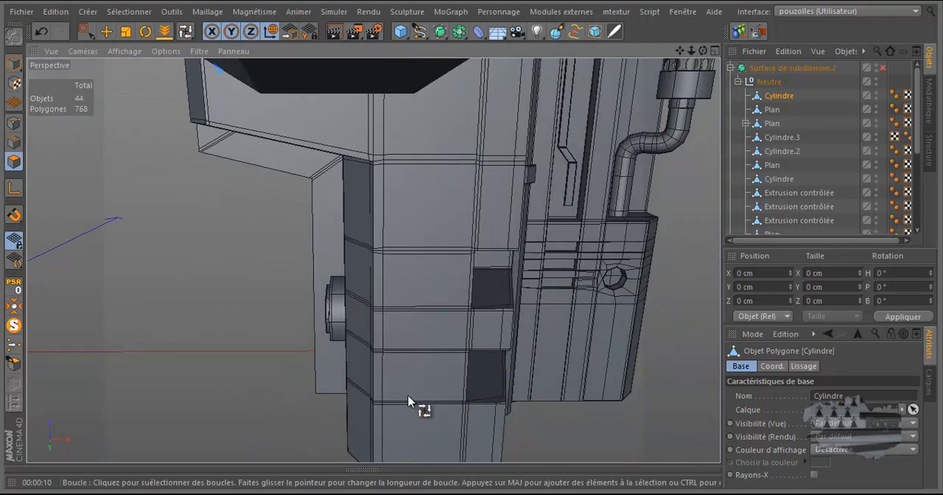
scroll(408, 398, up, 5)
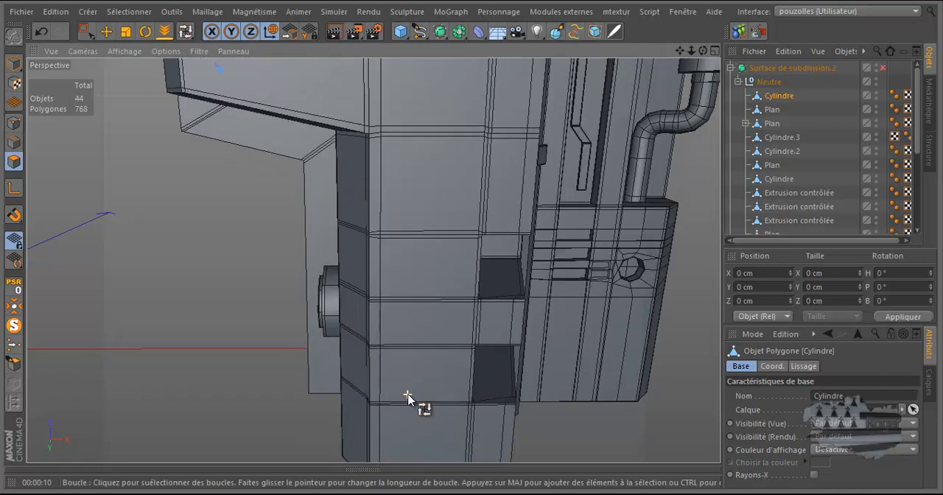
scroll(408, 398, down, 5)
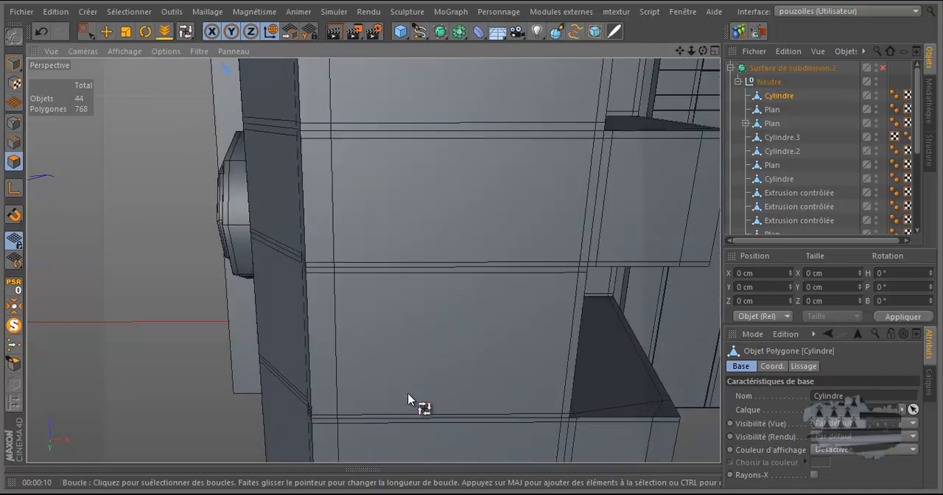
scroll(408, 398, down, 4)
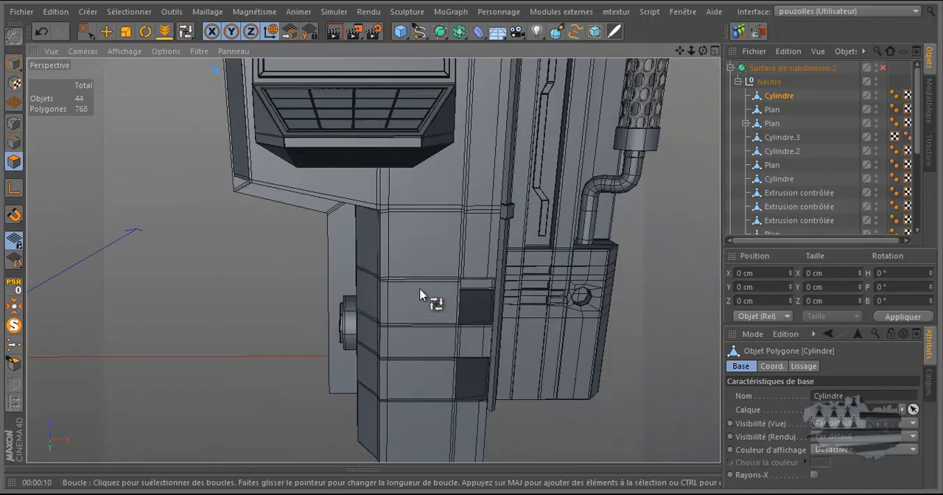
scroll(427, 299, up, 3)
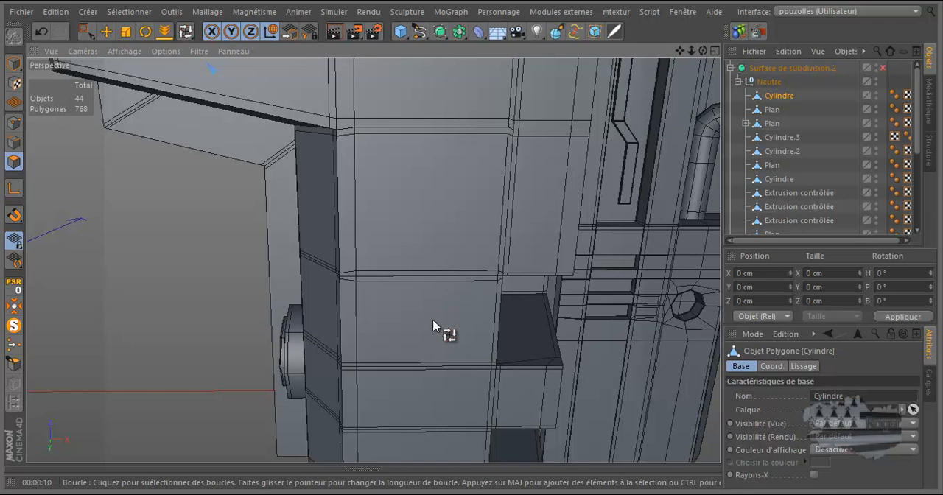
scroll(424, 373, down, 3)
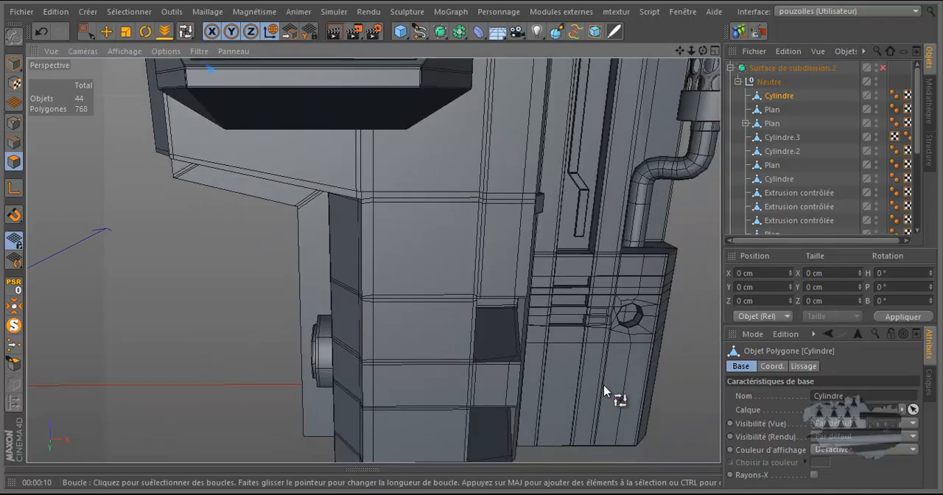
scroll(604, 383, up, 6)
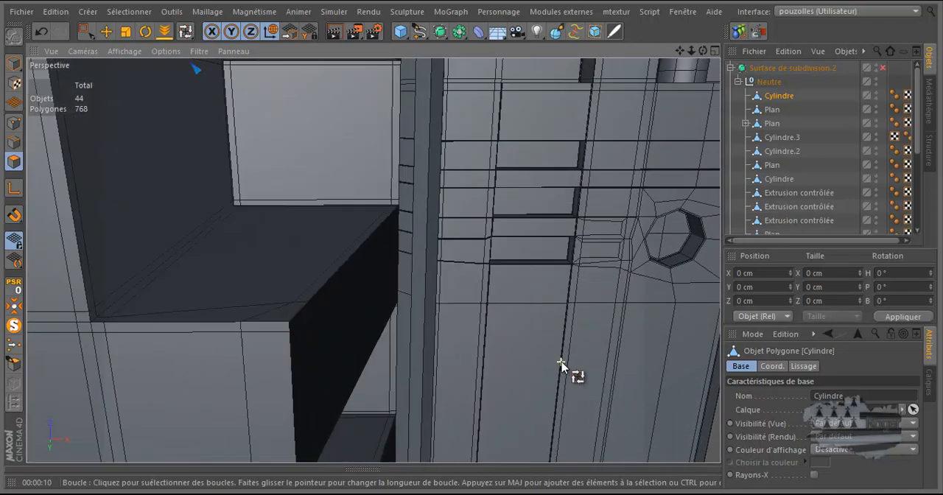
scroll(561, 364, up, 6)
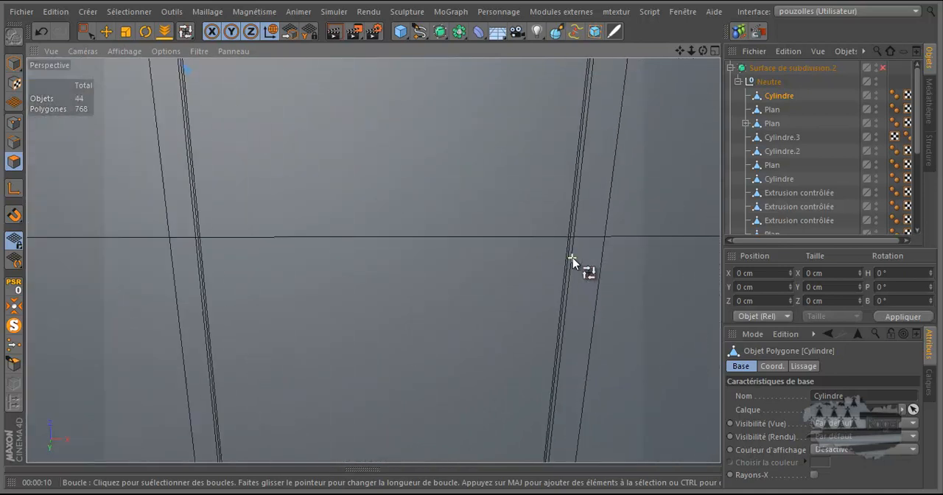
scroll(574, 228, down, 5)
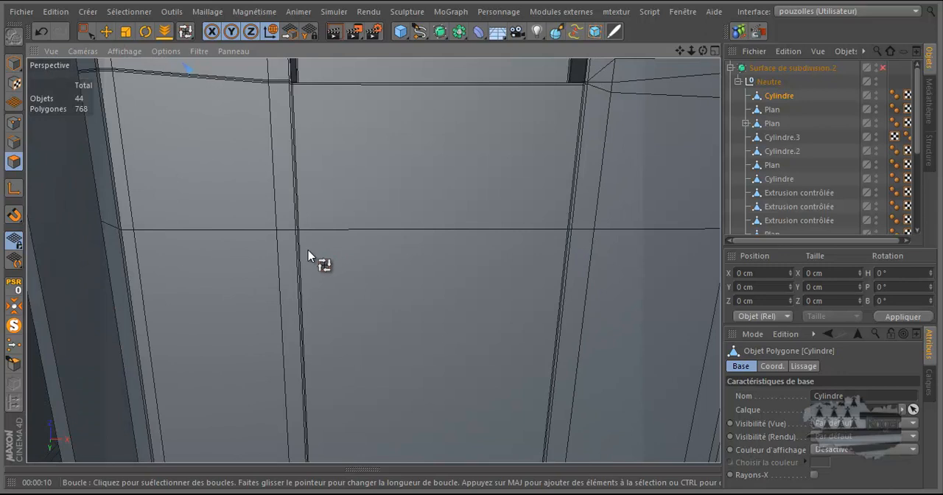
scroll(308, 250, down, 5)
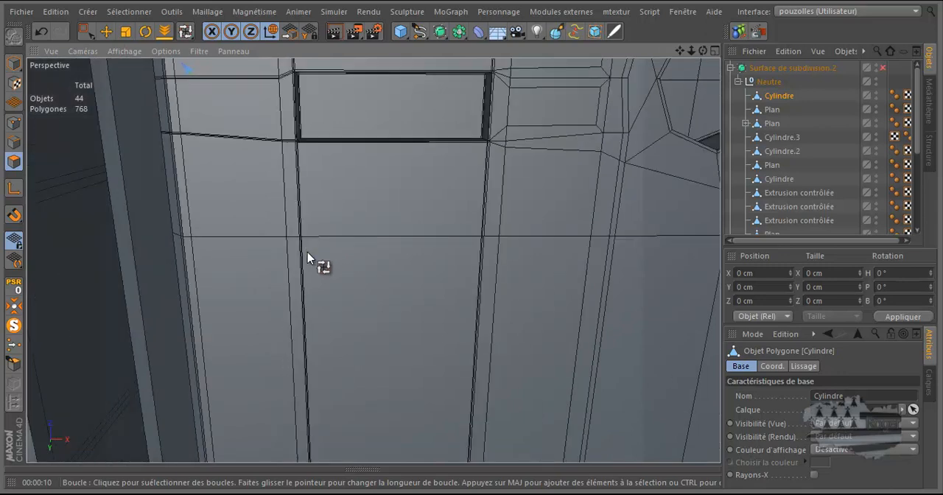
scroll(554, 270, down, 2)
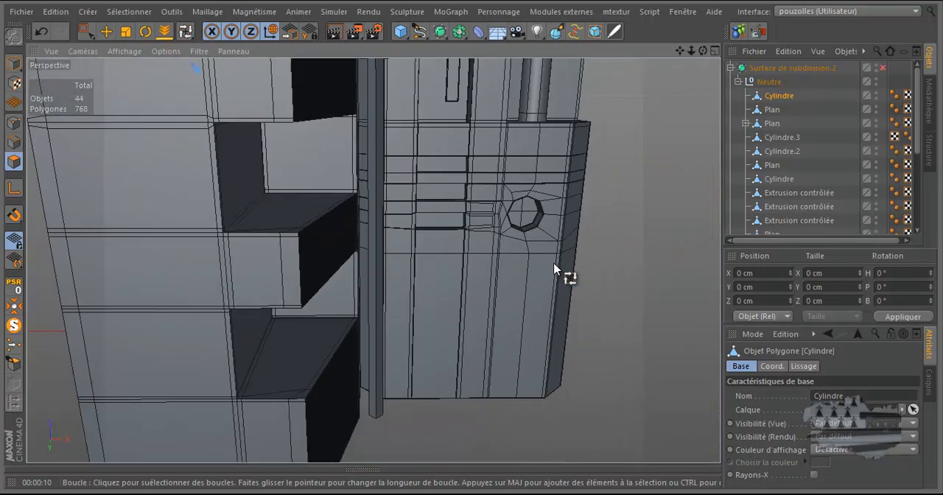
scroll(490, 226, up, 5)
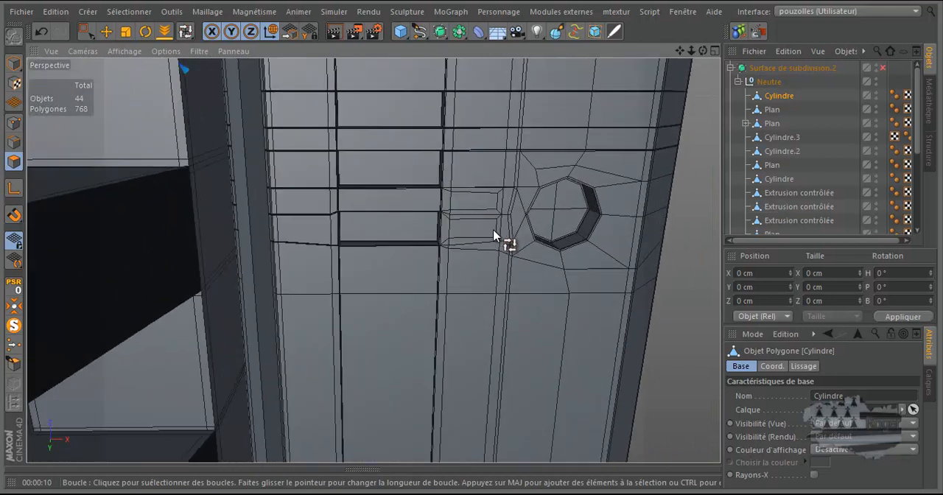
scroll(491, 235, up, 4)
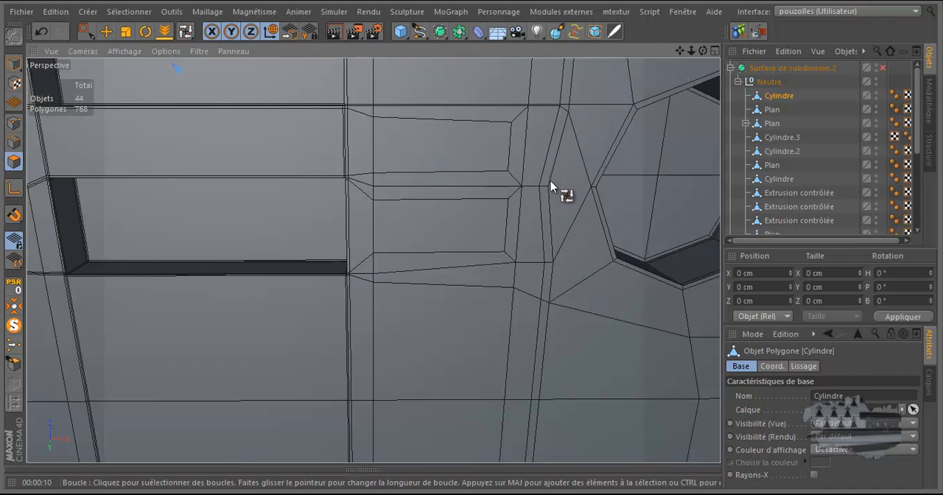
Step: Examine the edge flow between the three slots and the octagonal hole on the pillar's lower block
mouse_move(558, 164)
alt+mouse_down()
mouse_move(552, 177)
mouse_move(542, 170)
mouse_move(557, 178)
mouse_move(544, 172)
alt+mouse_up()
scroll(544, 171, down, 1)
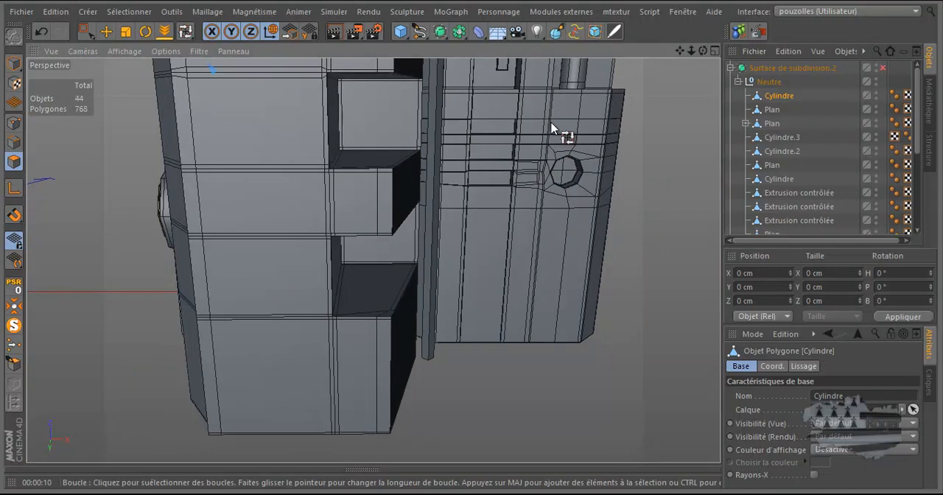
scroll(551, 124, up, 5)
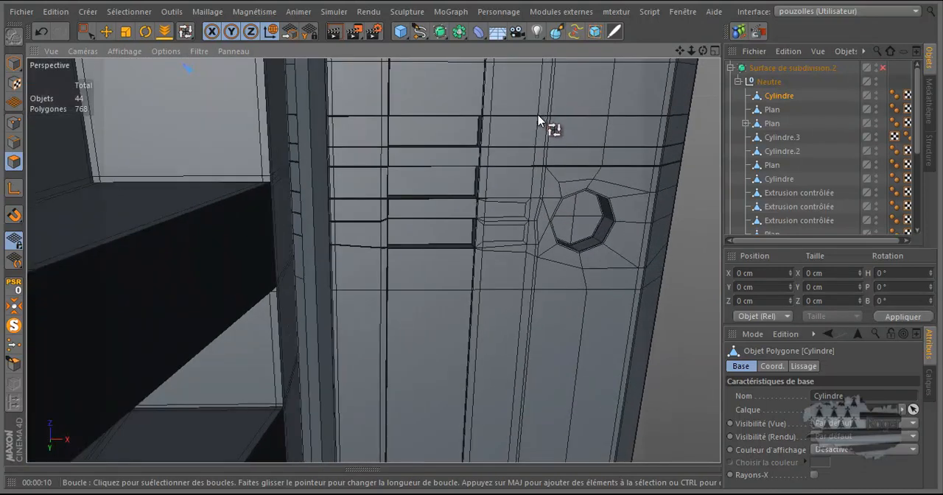
scroll(538, 120, up, 3)
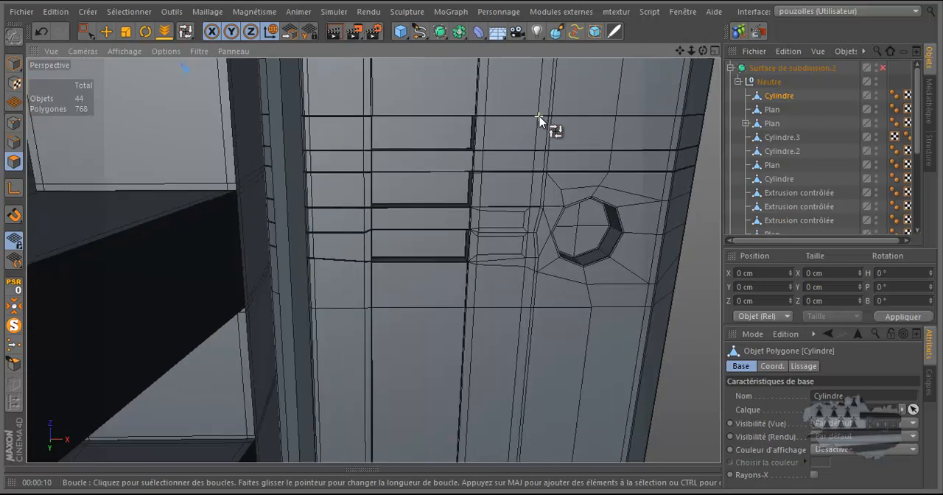
scroll(542, 123, up, 1)
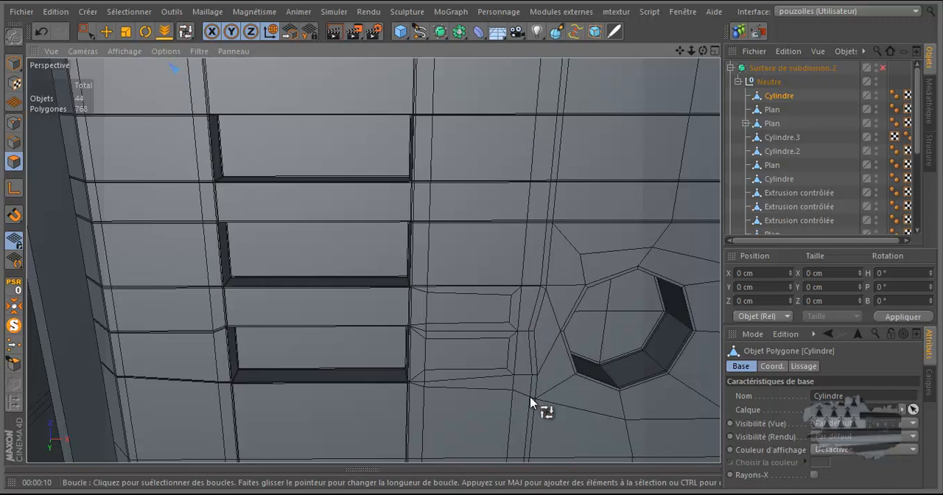
scroll(522, 326, down, 4)
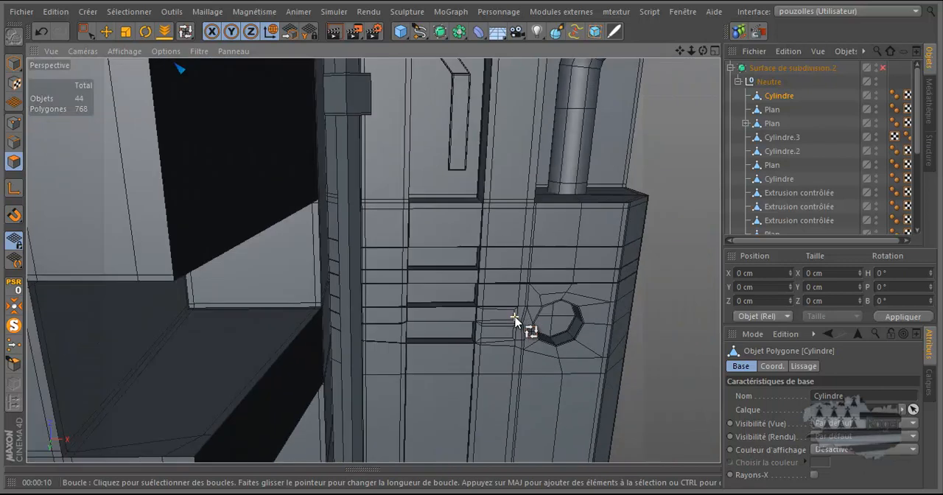
scroll(515, 318, down, 6)
scroll(599, 298, down, 4)
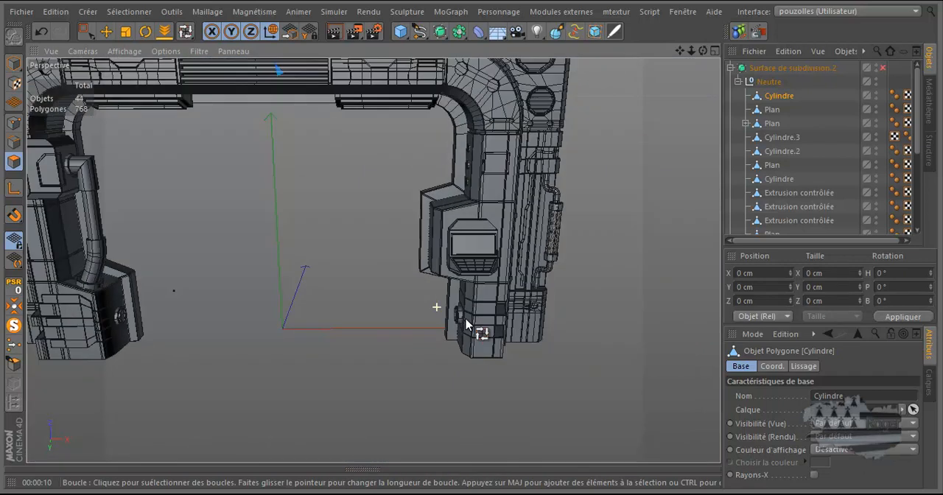
Step: Examine the whole door frame and the inner face of the pillar around the screen housing
drag(679, 49, 474, 250)
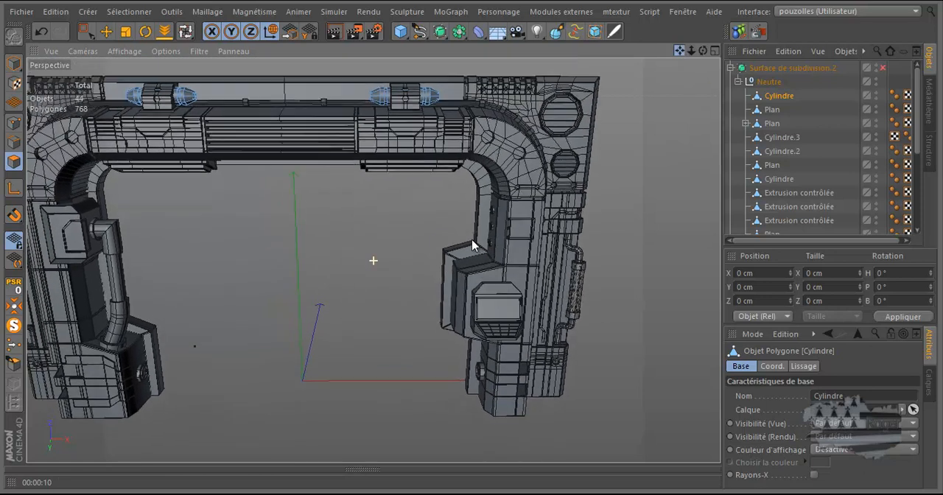
drag(703, 49, 475, 237)
key(u)
key(l)
scroll(466, 281, up, 4)
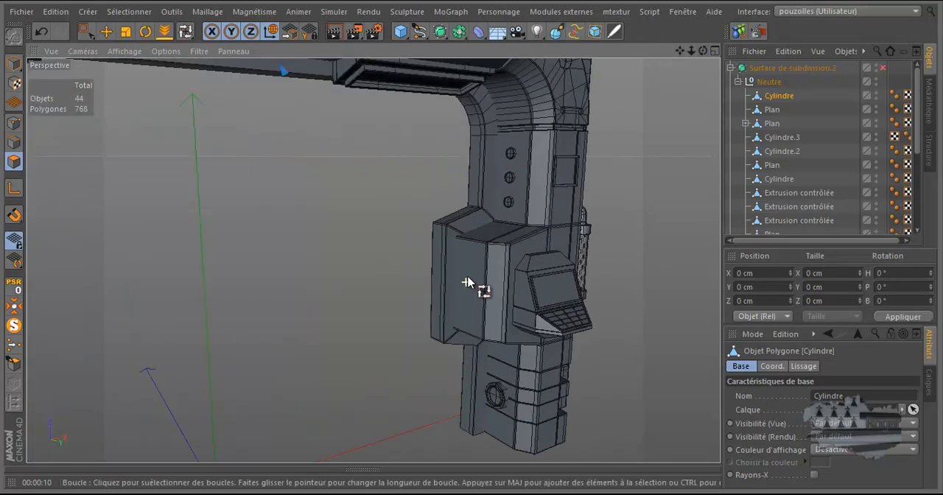
scroll(472, 269, up, 6)
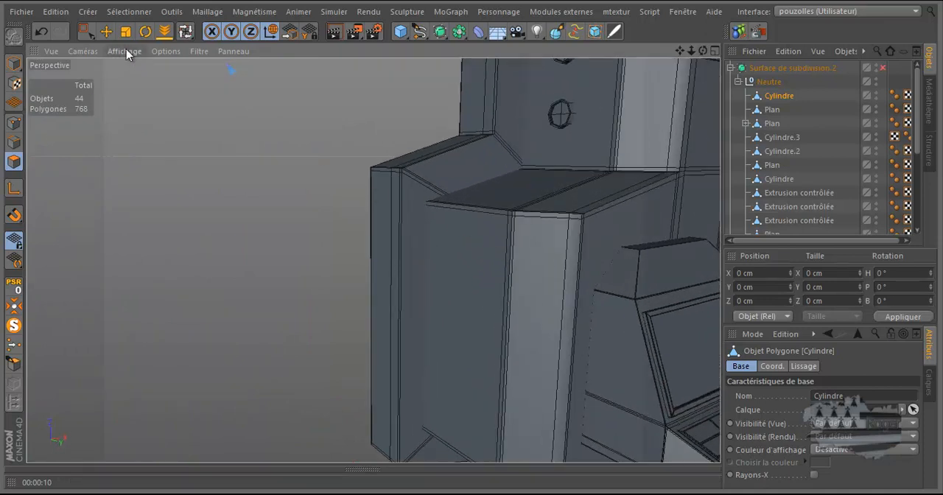
Step: Select the main frame object Extrusion.B.1 in model mode with the Move tool and show its points
click(107, 33)
click(14, 63)
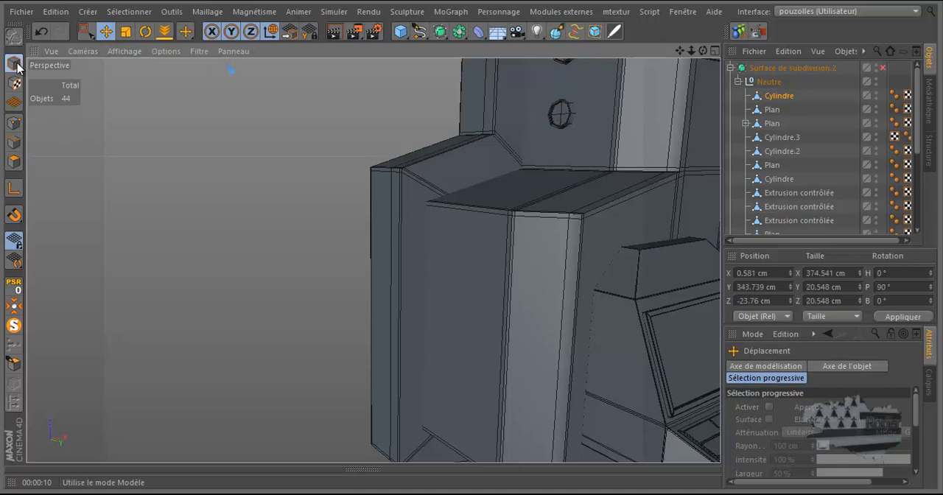
click(481, 216)
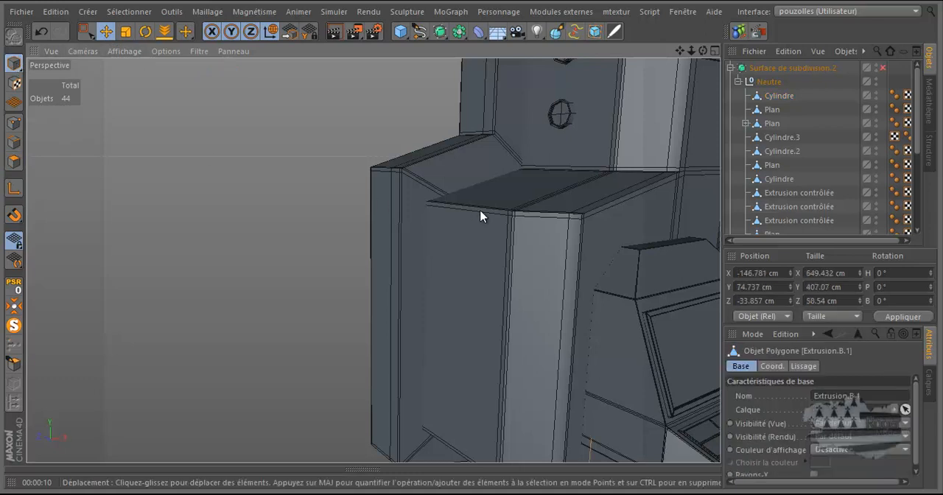
click(14, 122)
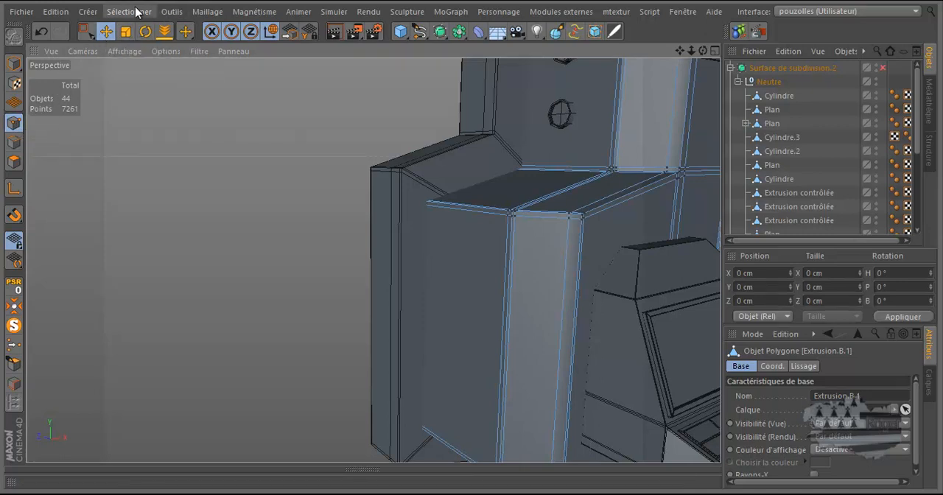
Step: Check the OpenGL settings in the general preferences, leaving them as they are
click(59, 12)
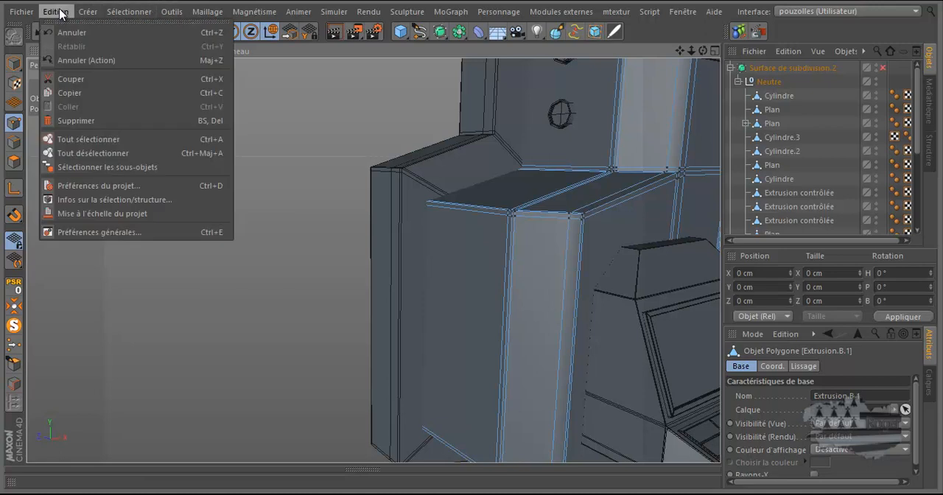
click(94, 234)
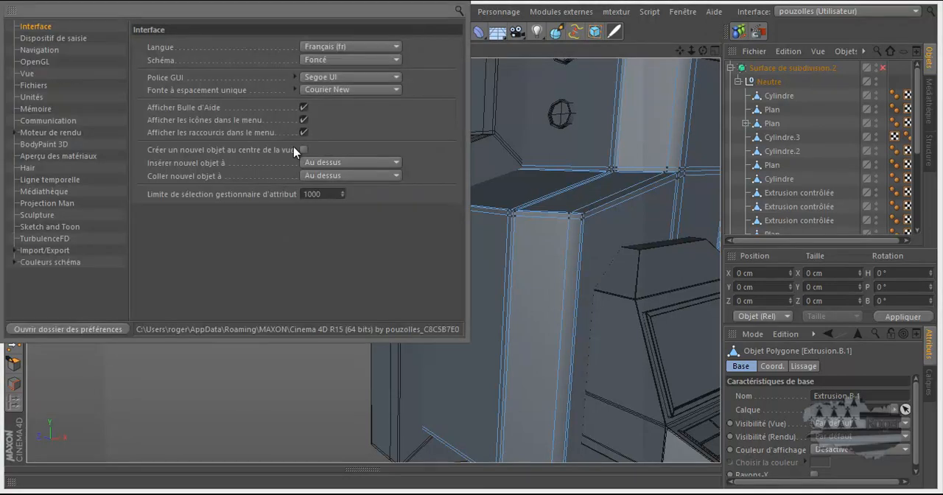
click(38, 64)
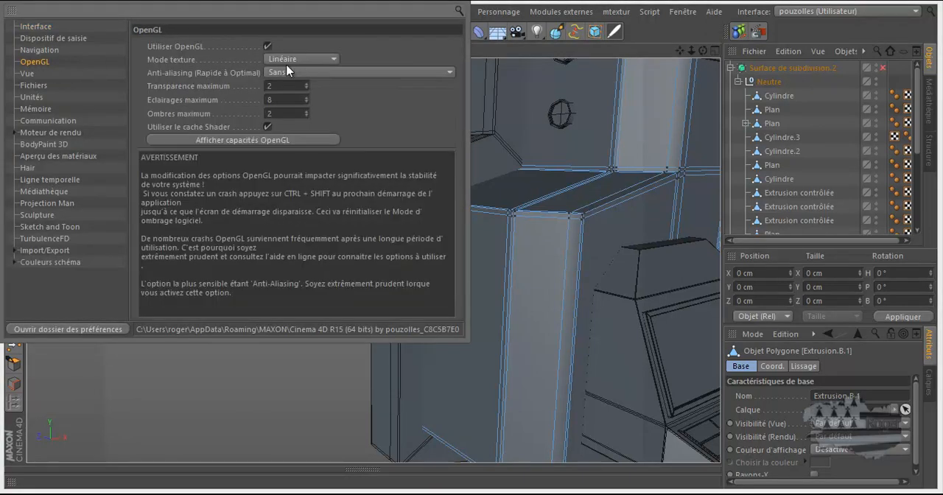
click(451, 3)
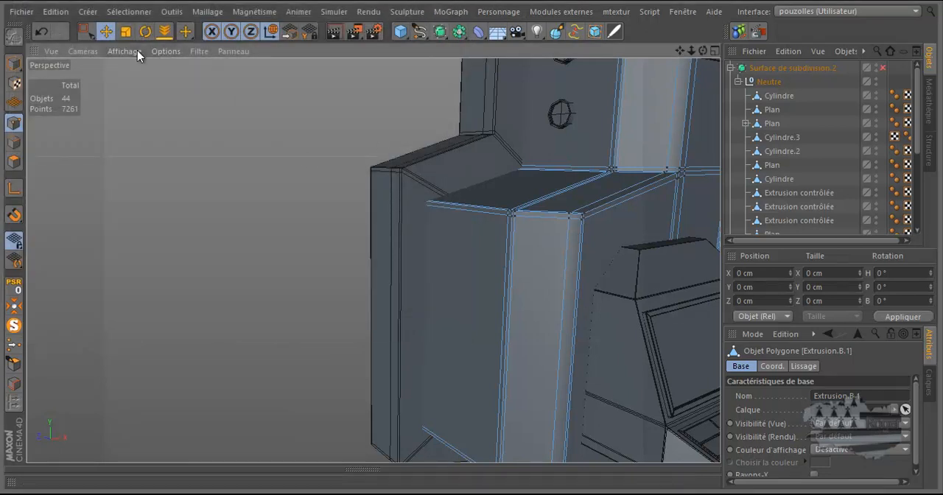
Step: Open the perspective view's configuration, enlarge the attributes area in both directions and show the Vue settings
click(167, 52)
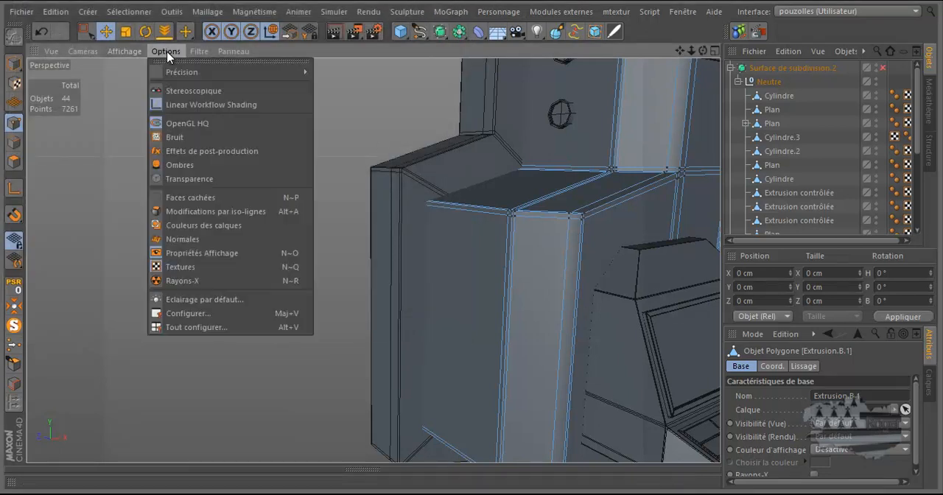
click(177, 313)
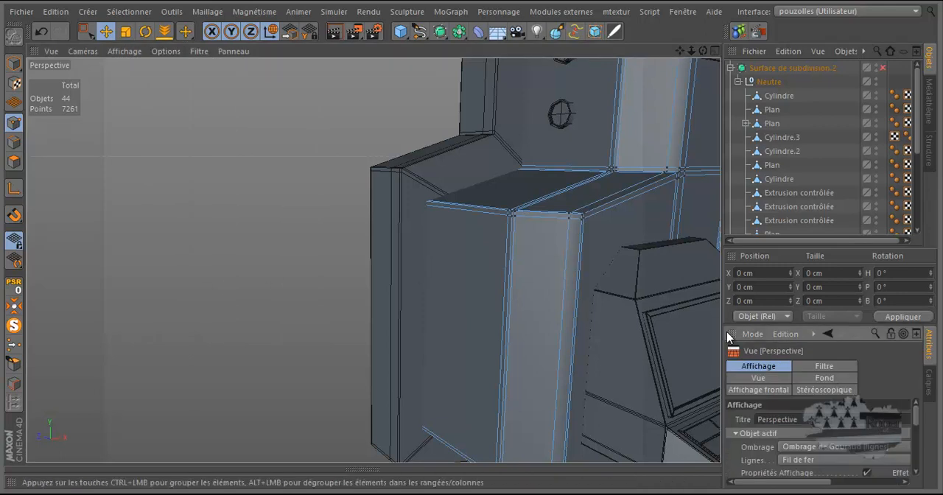
drag(722, 319, 598, 301)
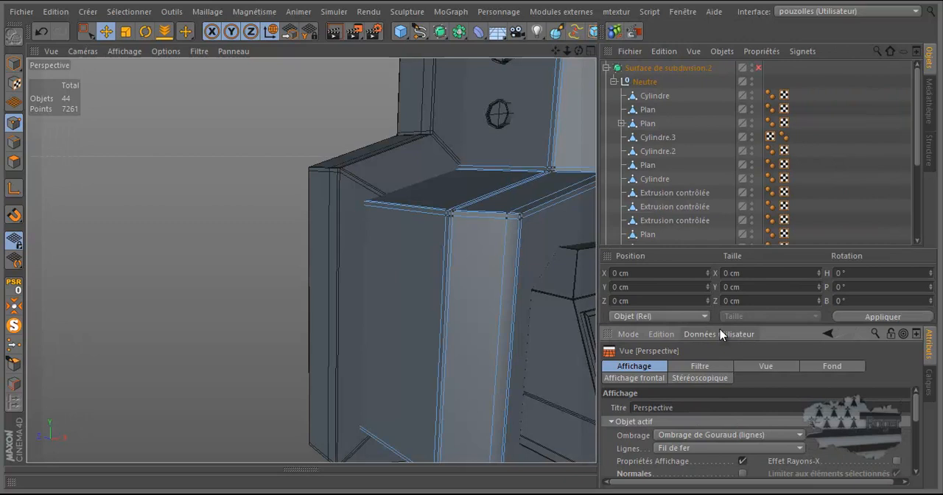
drag(719, 328, 723, 173)
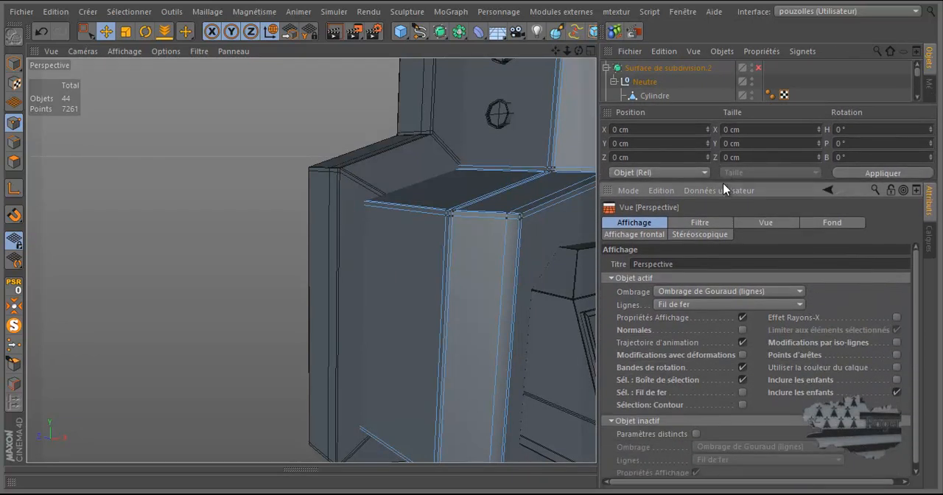
click(766, 223)
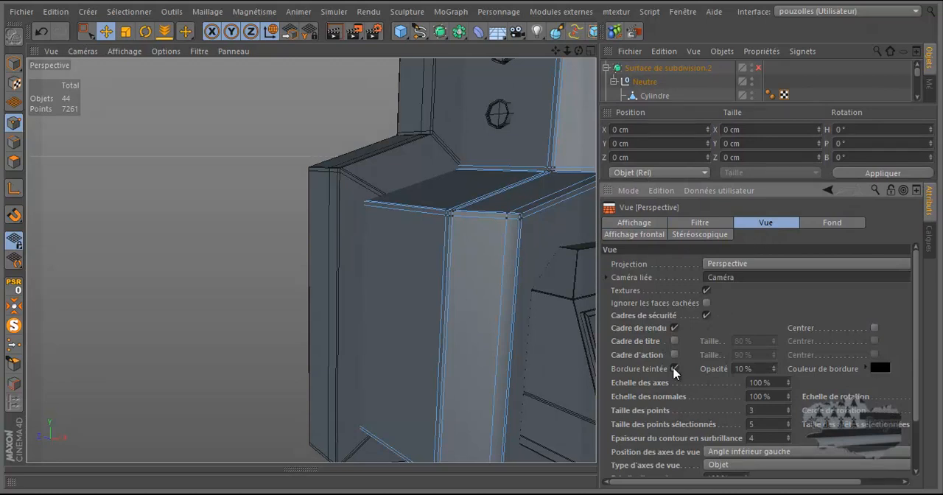
Step: Return to model mode, toggle Bordure teintée off and on again, and turn off Texte d'axes de vue
click(14, 63)
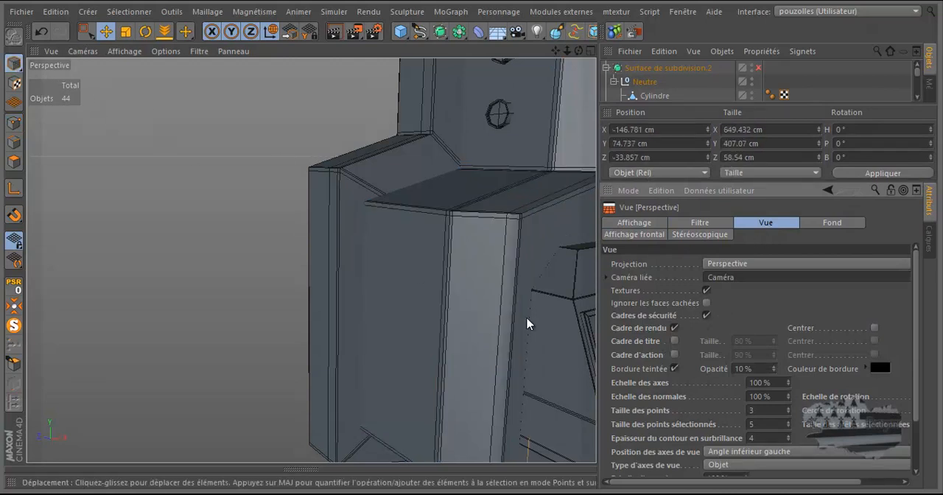
click(674, 368)
click(674, 369)
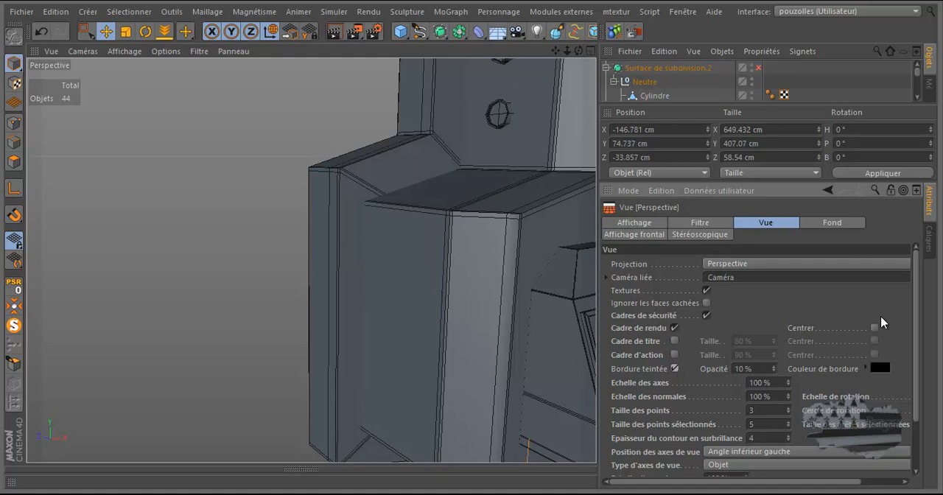
drag(916, 335, 916, 393)
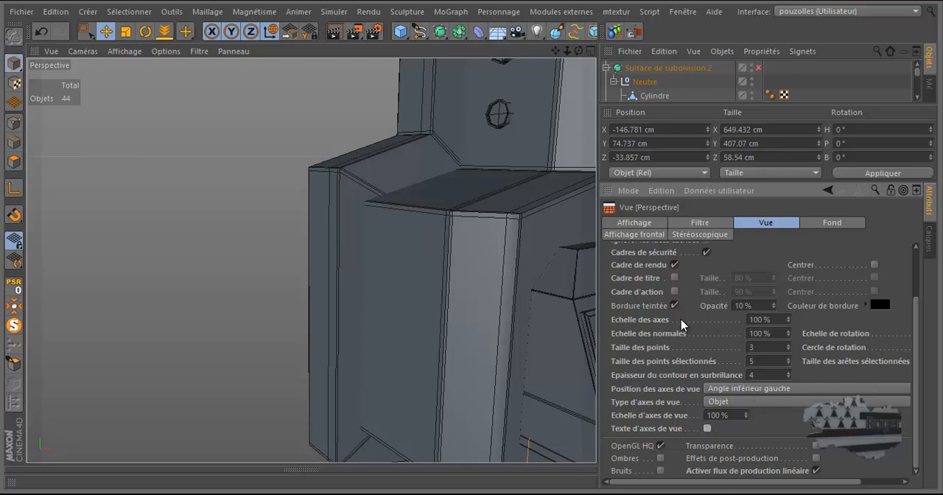
Step: Enable Sélection: Contour for active objects in the Affichage settings and test the outline by deselecting and reselecting the main frame
click(644, 223)
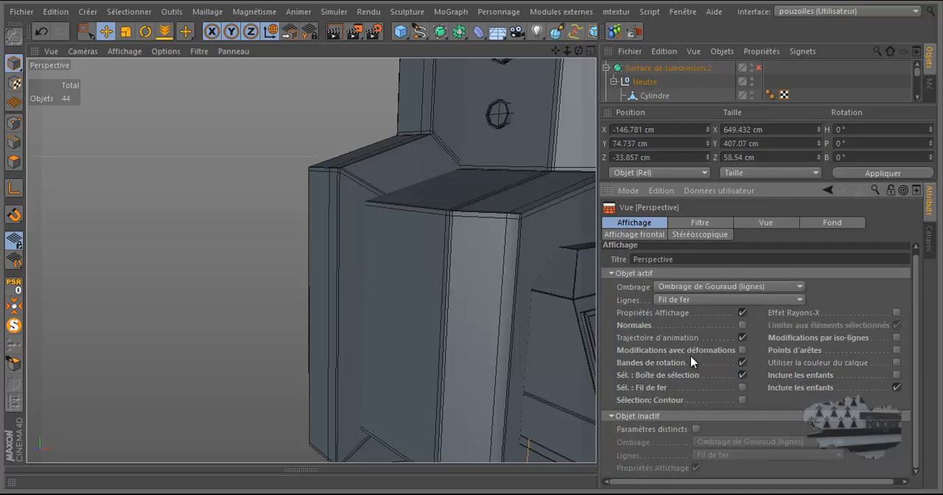
click(742, 400)
scroll(344, 243, down, 10)
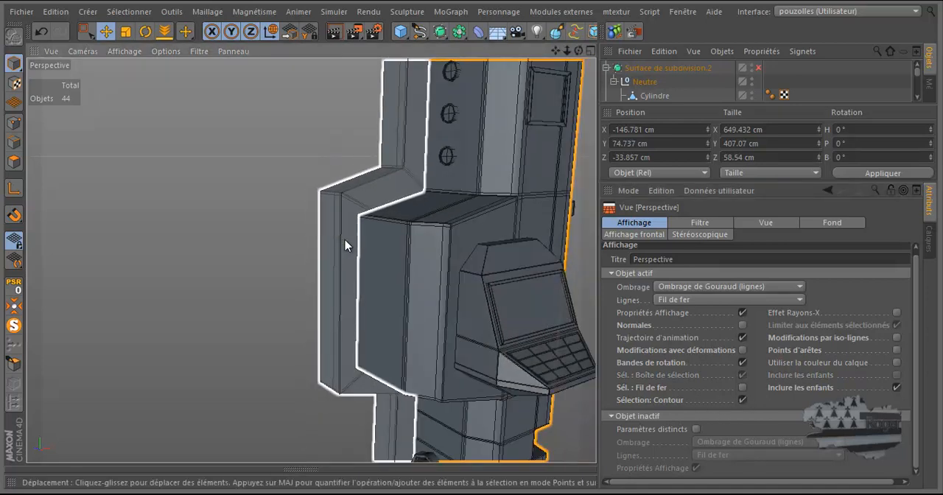
scroll(495, 311, down, 5)
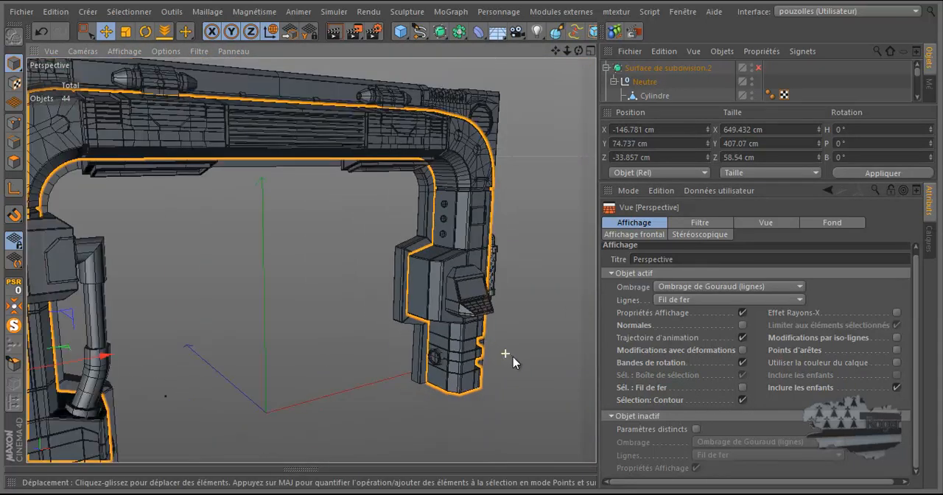
click(559, 280)
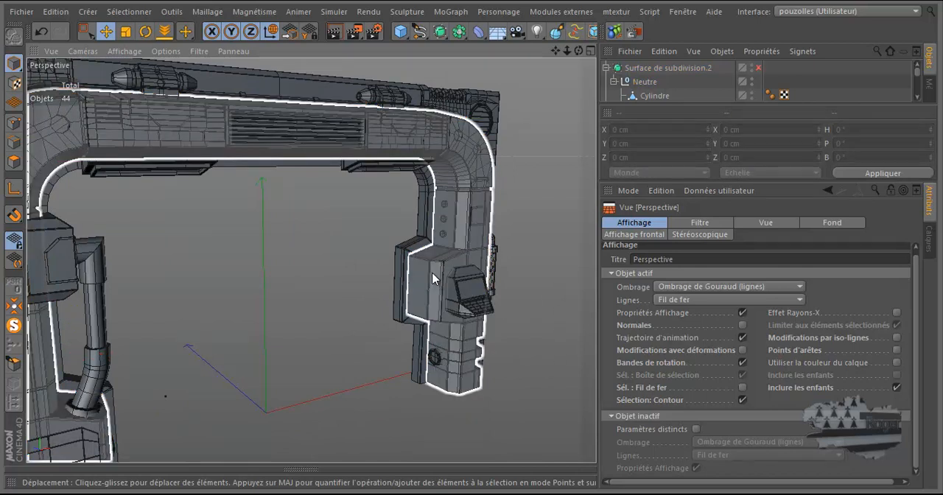
click(433, 274)
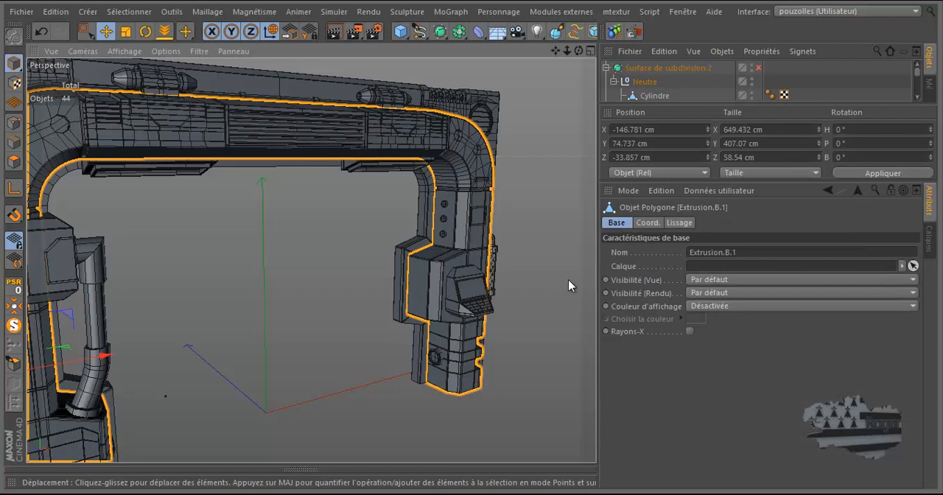
Step: Widen the viewport again, show the main frame's points and examine the inner side of the screen pillar
drag(597, 252, 724, 266)
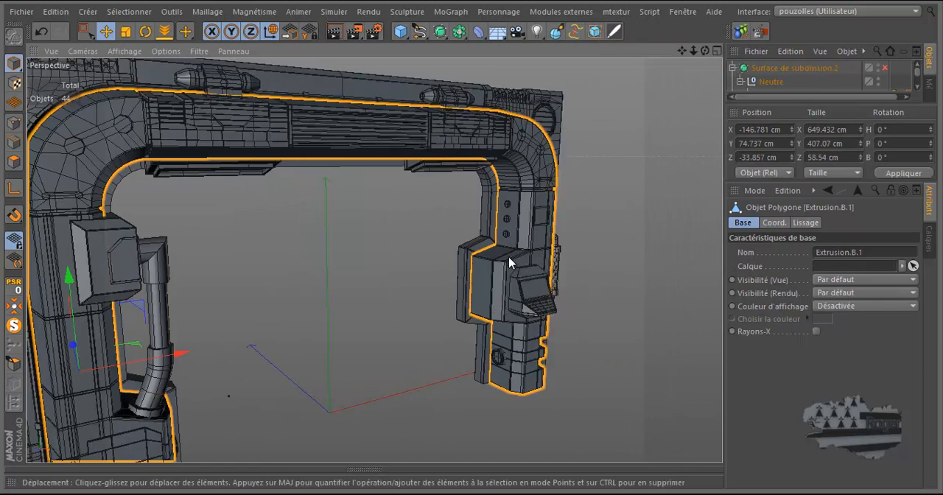
click(14, 121)
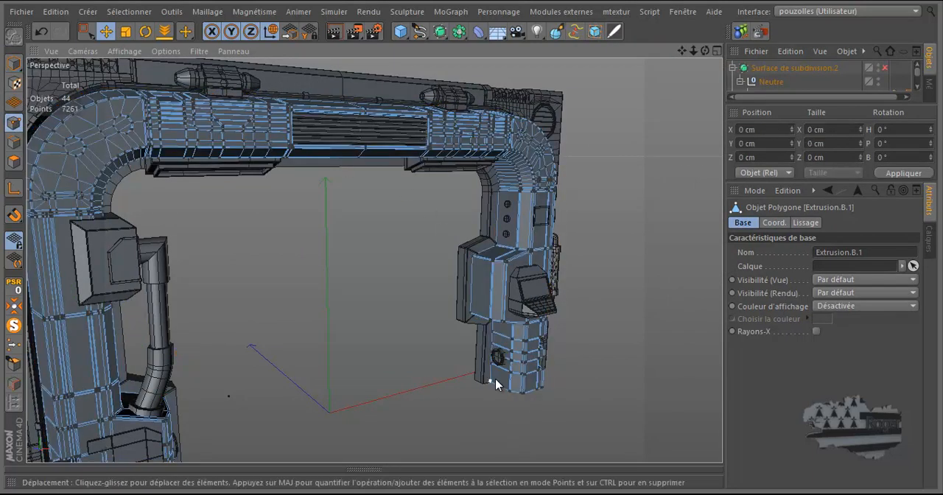
scroll(496, 383, down, 1)
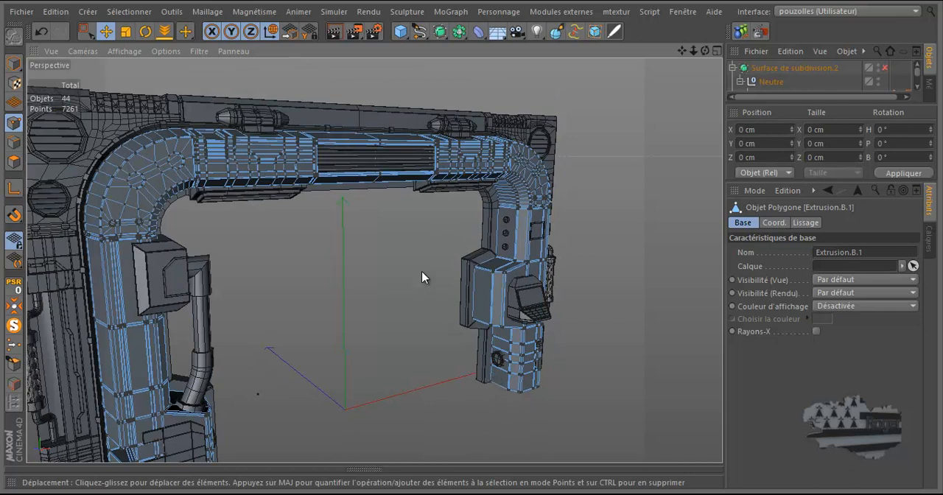
scroll(492, 274, up, 6)
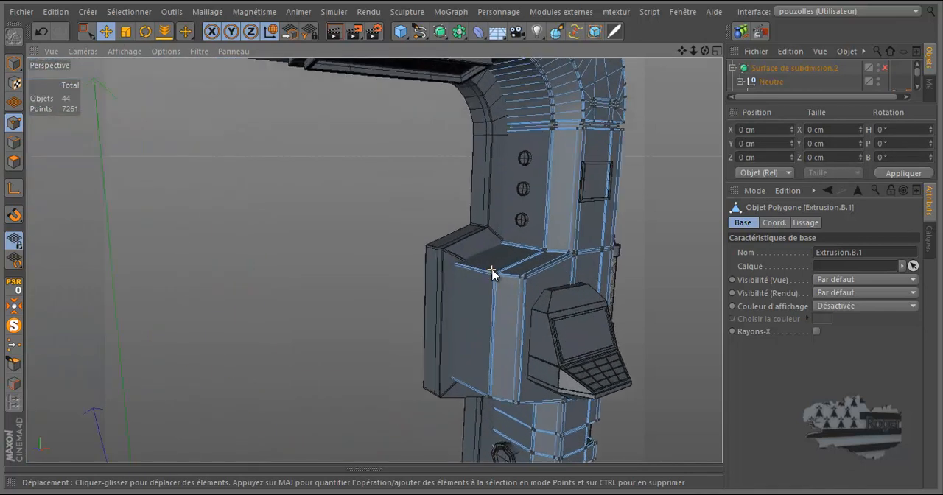
drag(706, 49, 472, 239)
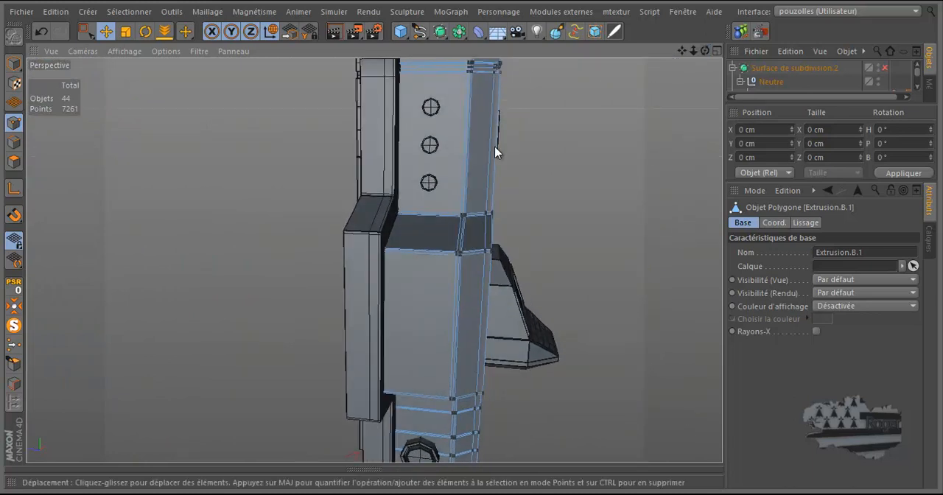
scroll(485, 154, down, 4)
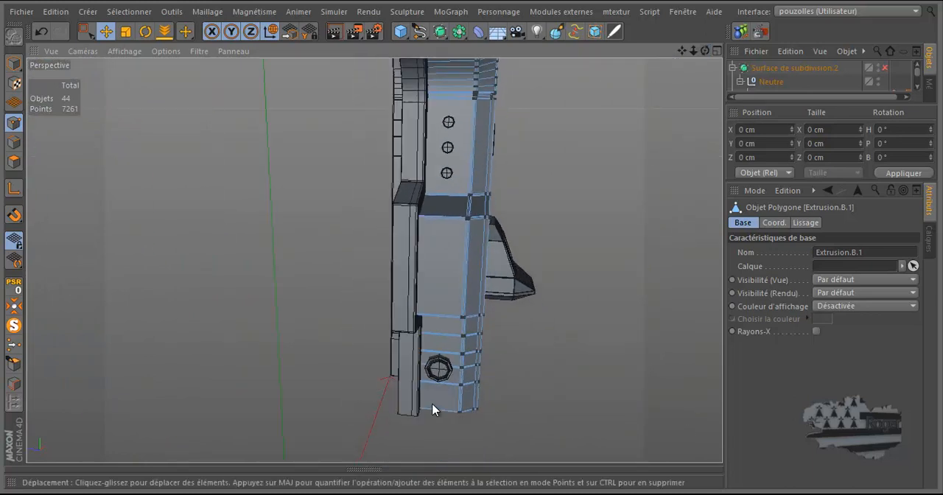
Step: Ring-select the horizontal edges across the inner face of the main frame's pillar in edge mode
scroll(432, 411, up, 3)
key(u)
key(b)
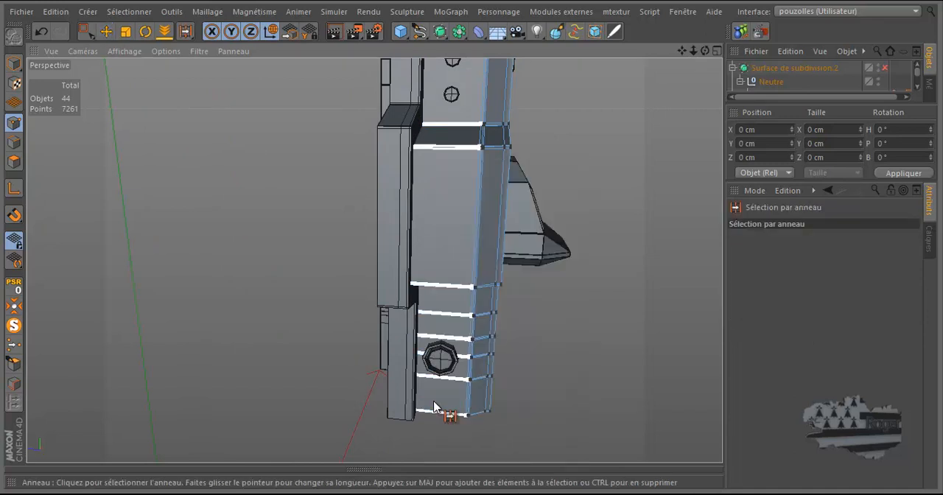
click(436, 409)
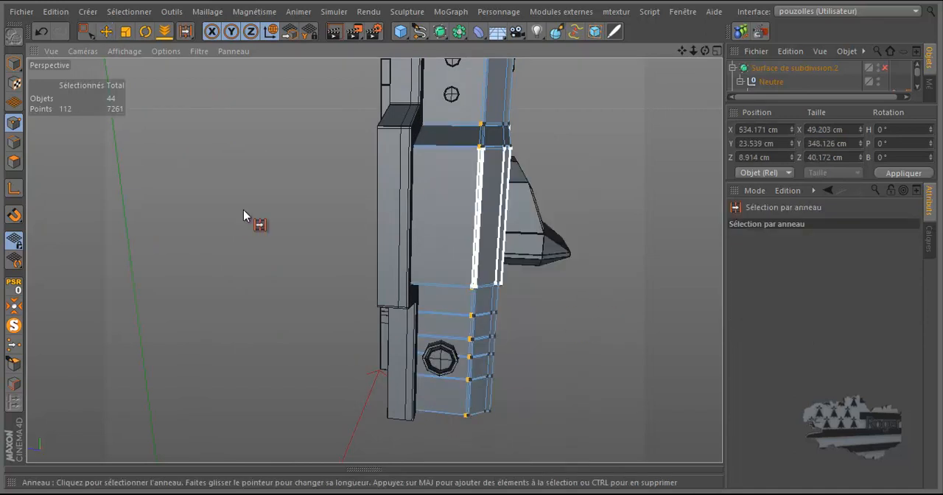
click(14, 142)
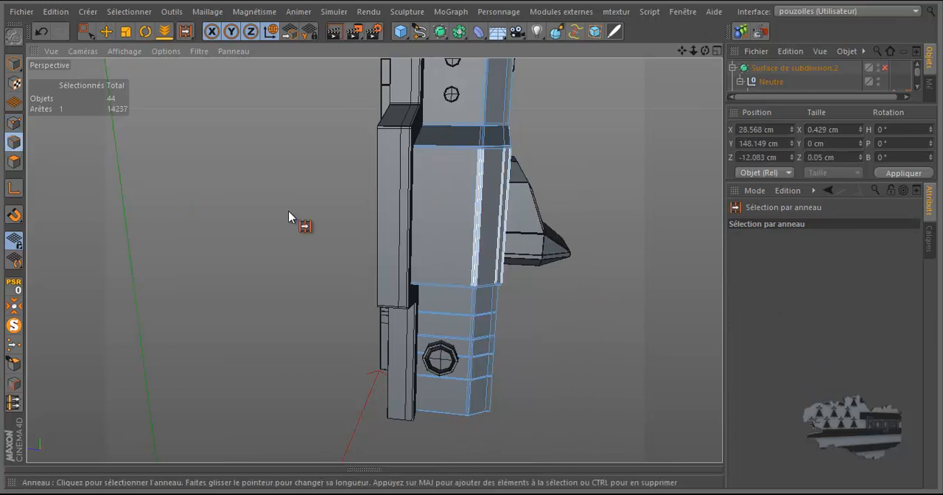
click(438, 413)
Step: Isolate the main frame in the viewport and examine the selected edge ring around its inner upper corner
alt+right_drag(552, 233, 473, 335)
alt+drag(474, 335, 518, 105)
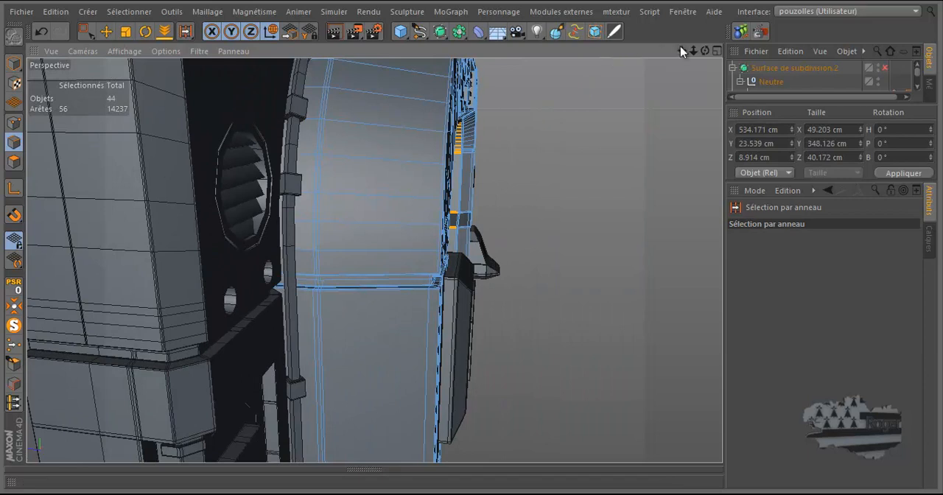
drag(705, 52, 472, 243)
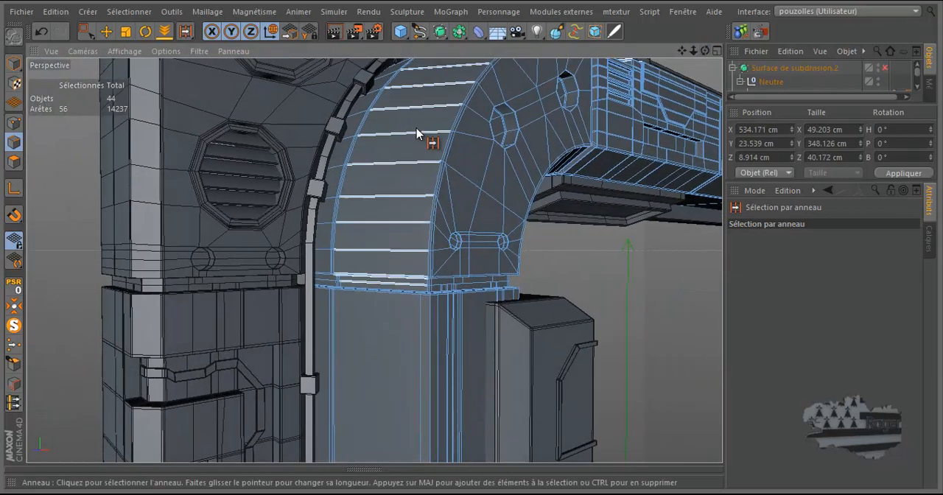
alt+right_drag(402, 132, 337, 160)
scroll(379, 192, down, 3)
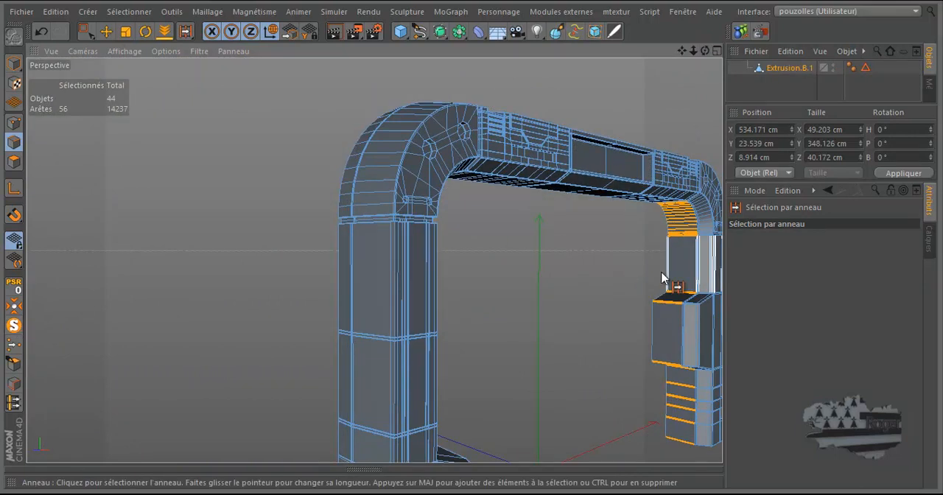
scroll(702, 231, up, 6)
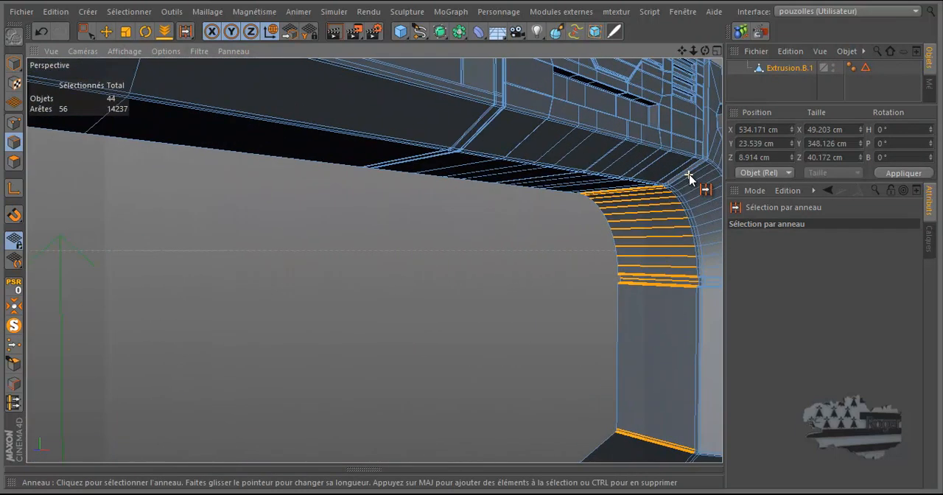
drag(707, 51, 470, 240)
scroll(545, 215, down, 6)
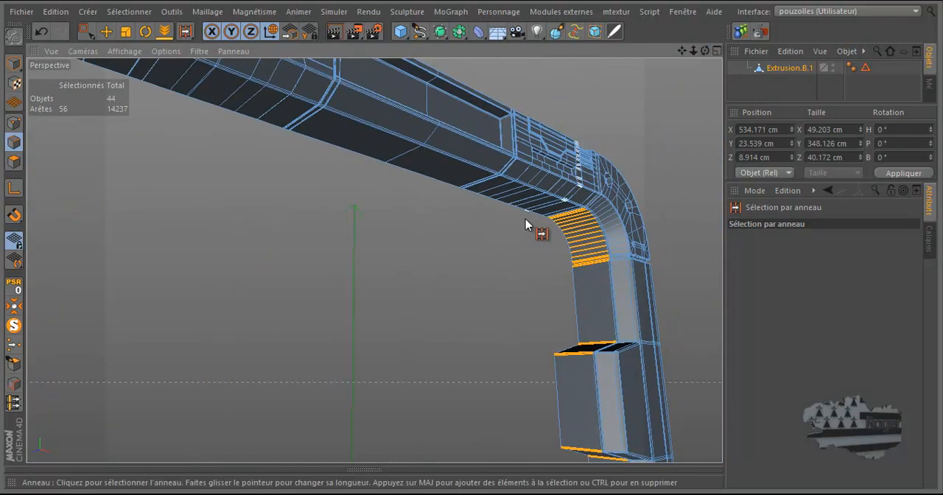
scroll(589, 213, up, 4)
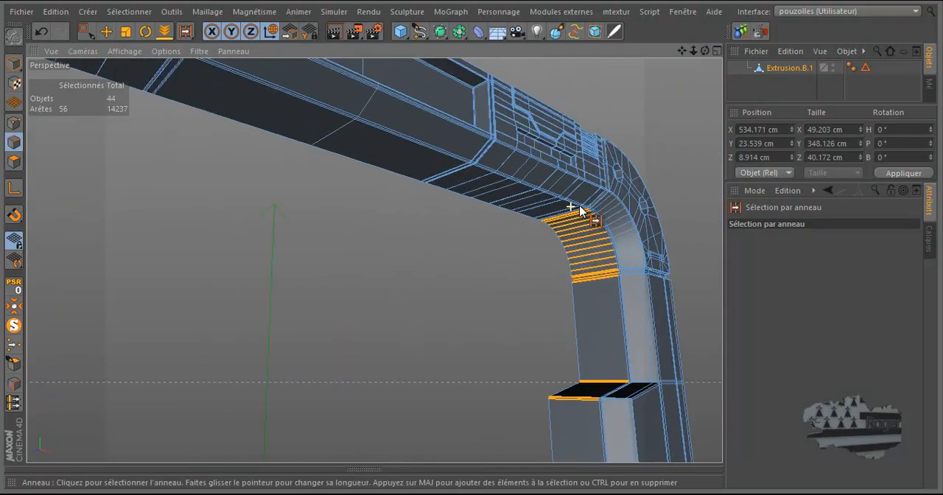
scroll(597, 214, up, 6)
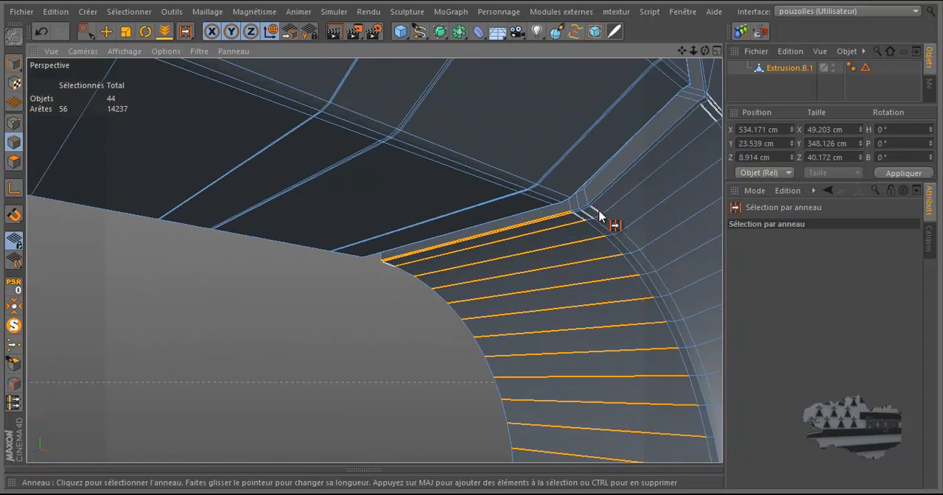
drag(706, 51, 464, 177)
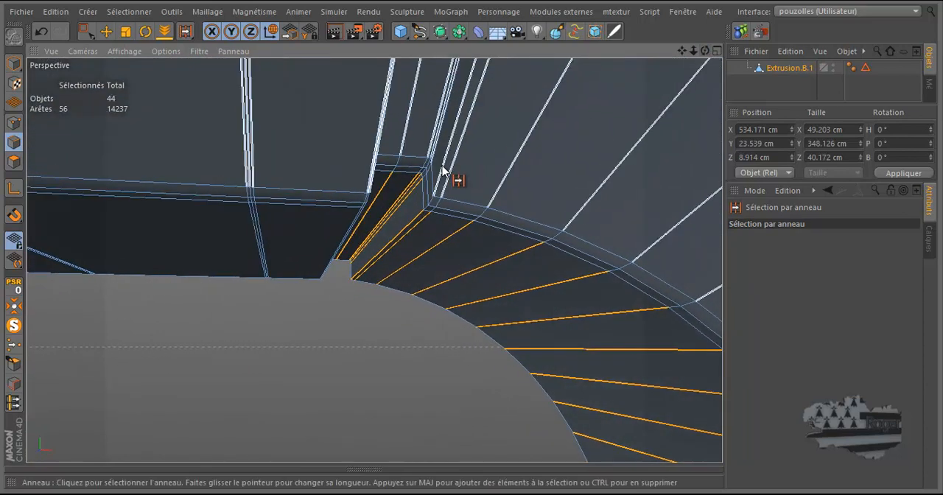
Step: Divide the selected ring edges with Diviser les arêtes, using Subdivision 2, Décalage 50 % and Mise à l'échelle 100 %
right_click(524, 178)
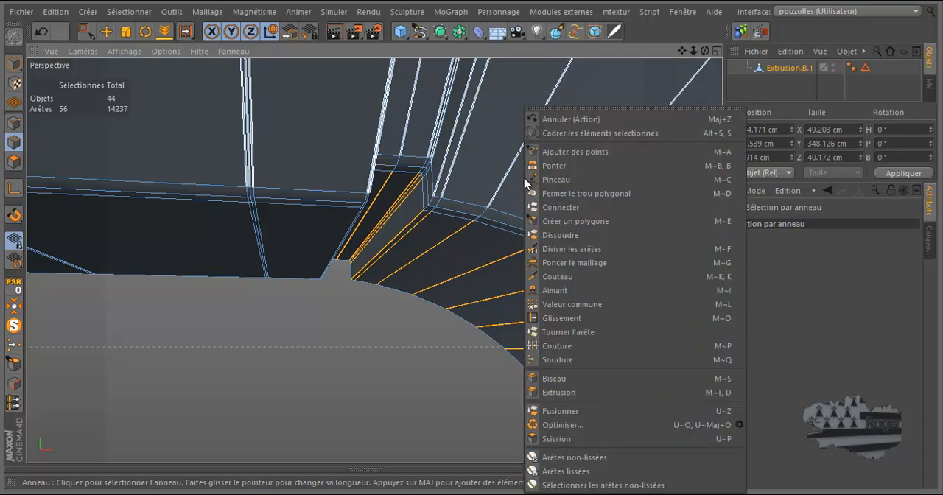
click(565, 249)
click(443, 246)
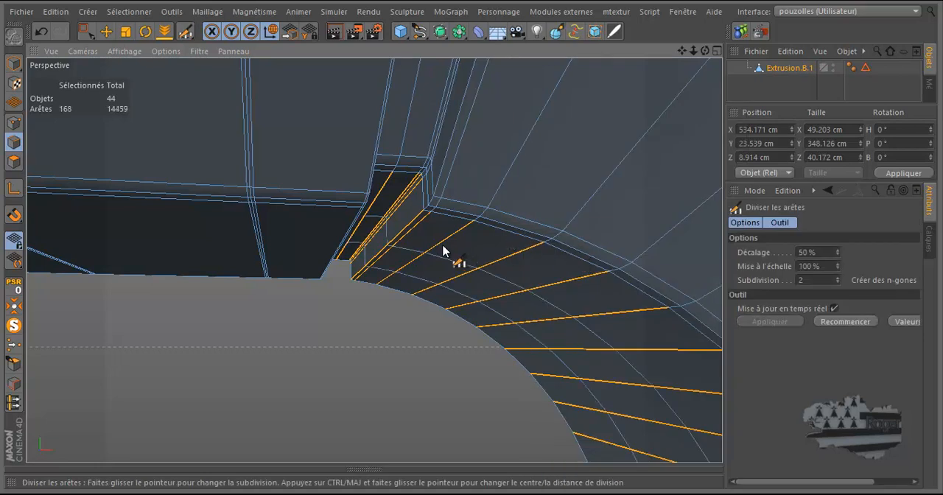
alt+right_drag(556, 257, 544, 179)
scroll(546, 180, down, 10)
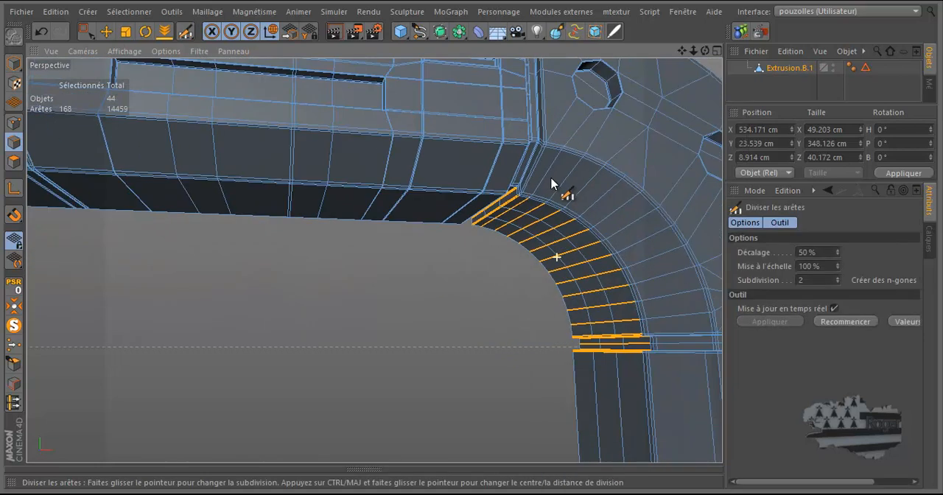
Step: Switch to polygon mode with the Pinceau de sélection and limit it to visible elements, facing the pillar's protruding block
scroll(525, 433, up, 5)
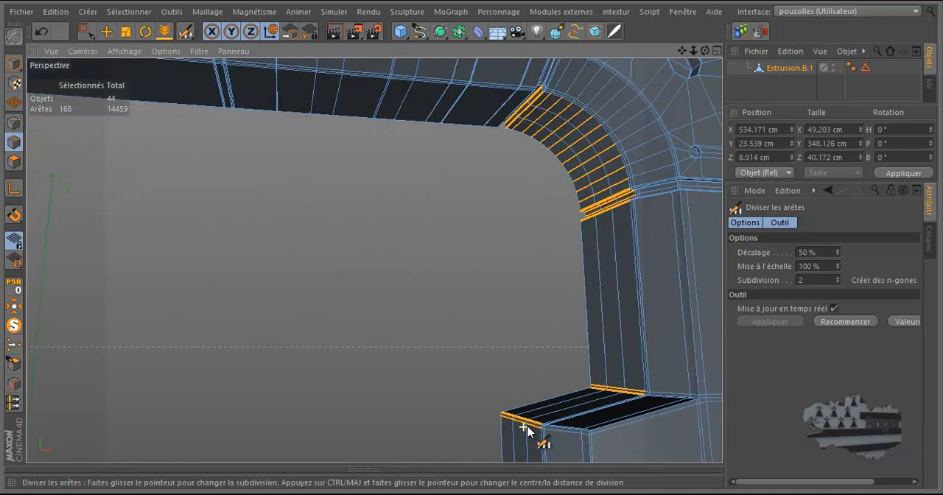
drag(705, 51, 477, 240)
scroll(431, 415, up, 4)
drag(705, 51, 471, 241)
scroll(377, 293, down, 2)
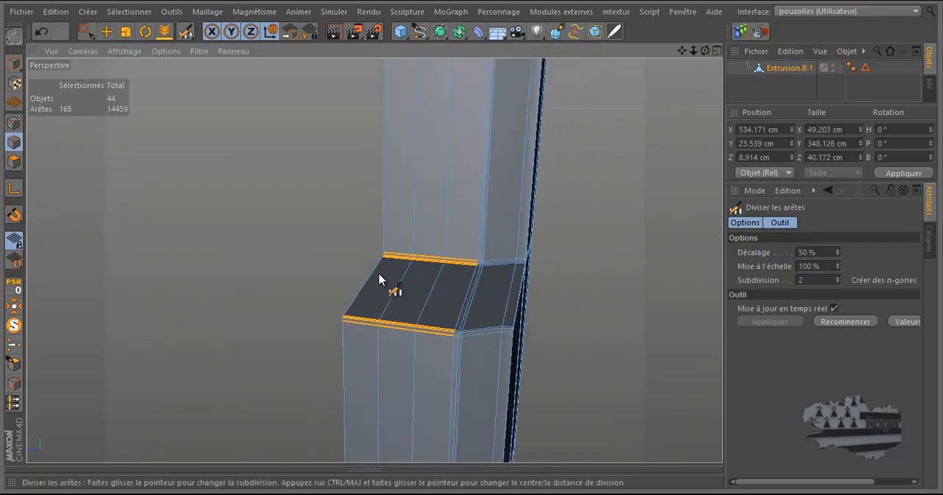
click(107, 33)
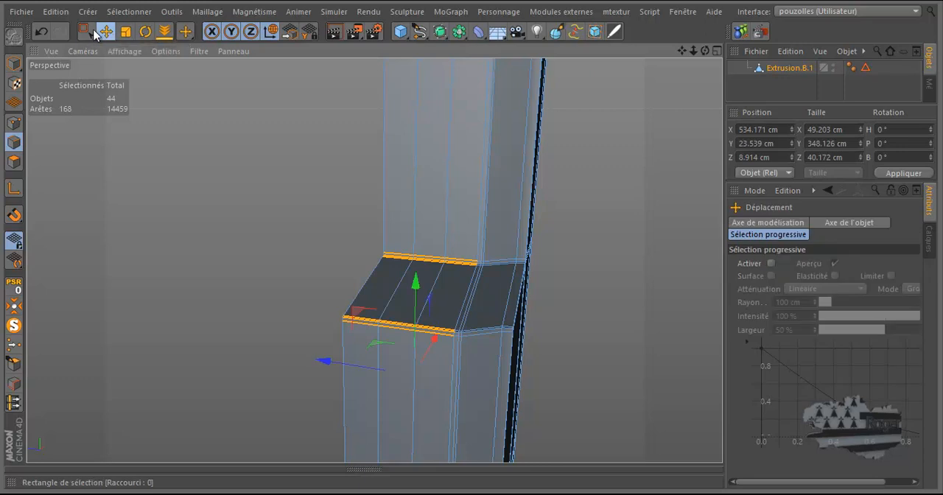
drag(86, 31, 112, 52)
click(17, 161)
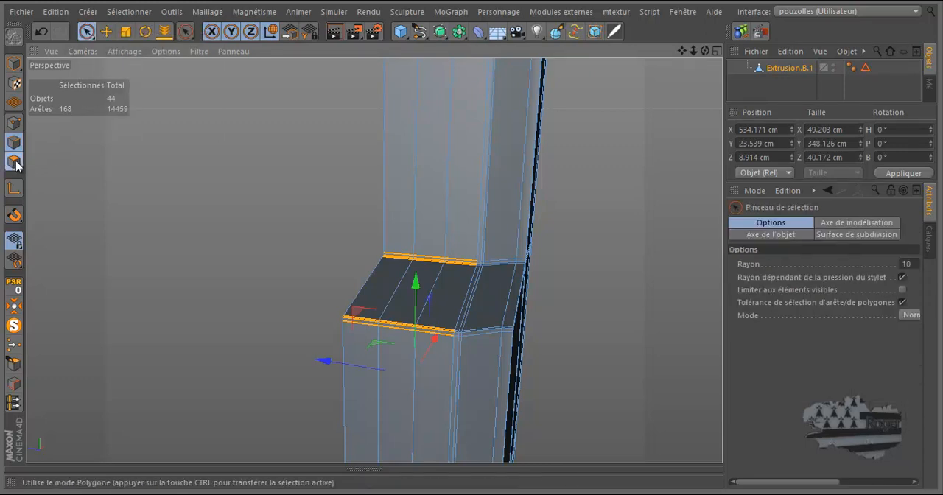
click(903, 291)
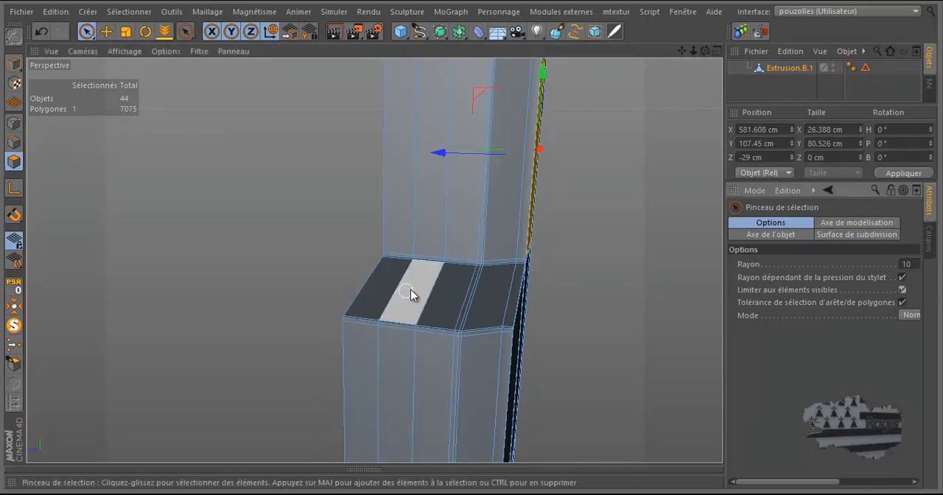
Step: Select the middle strip of polygons over the block's upper slope and down its front face, including the narrow border polygons
scroll(422, 281, up, 5)
scroll(431, 275, up, 3)
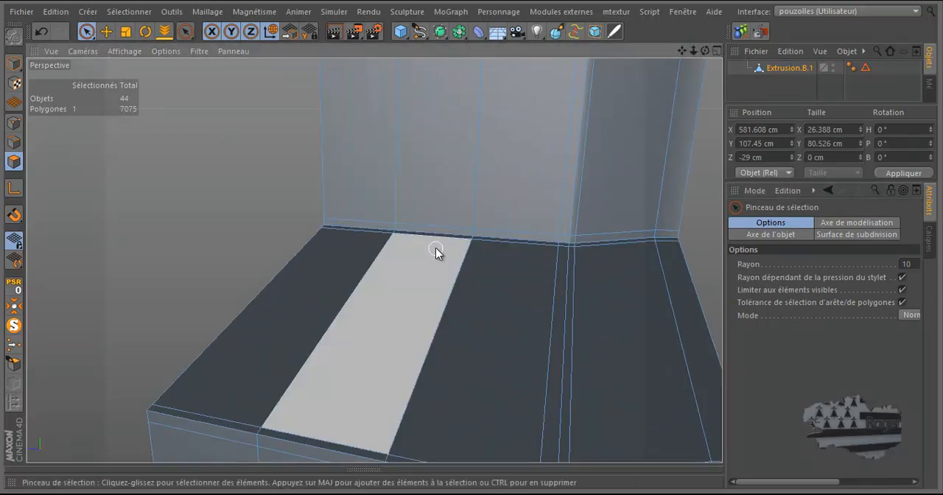
click(436, 245)
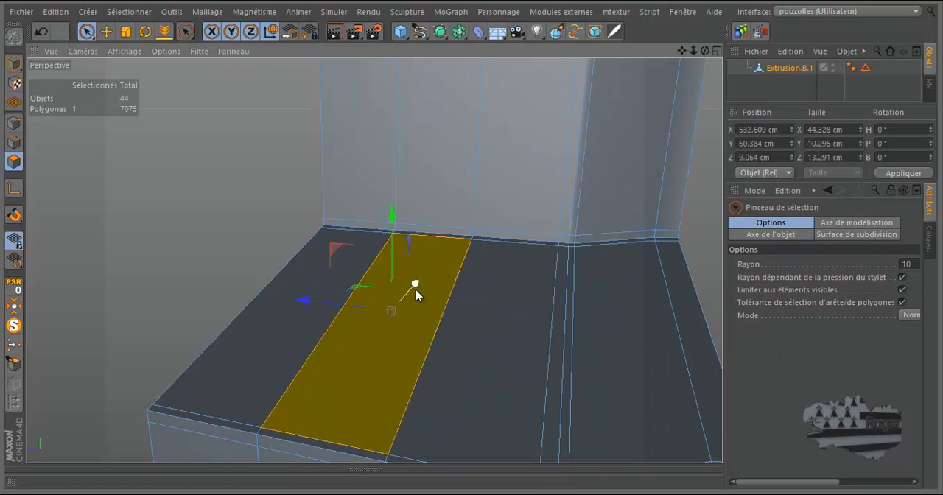
scroll(457, 242, up, 3)
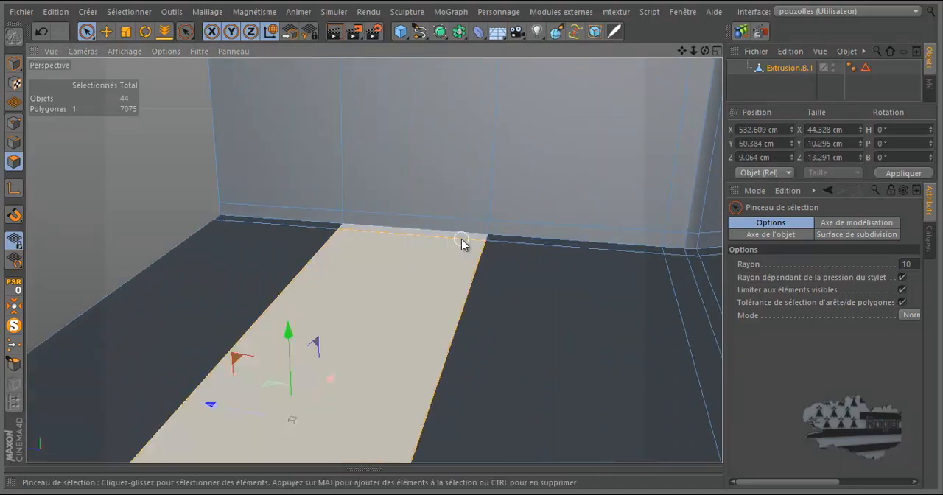
click(462, 243)
scroll(463, 221, down, 4)
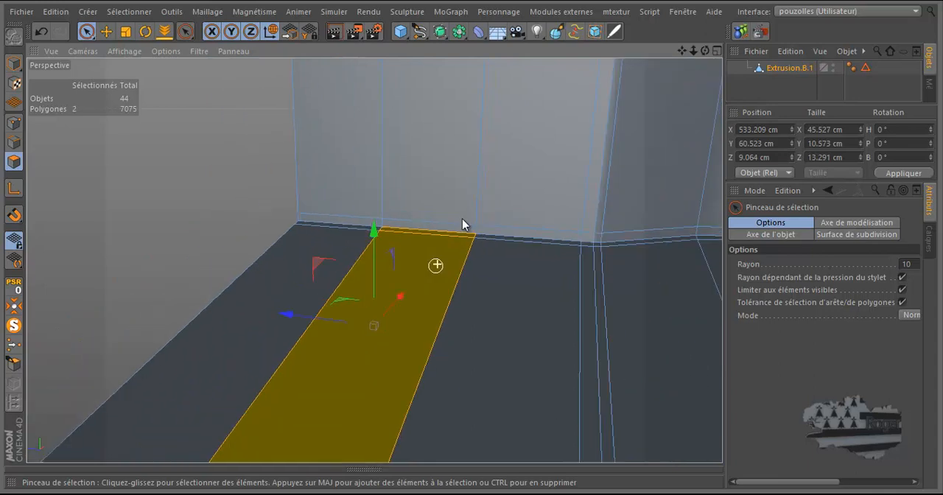
drag(379, 329, 368, 378)
alt+drag(370, 417, 395, 286)
scroll(395, 286, down, 3)
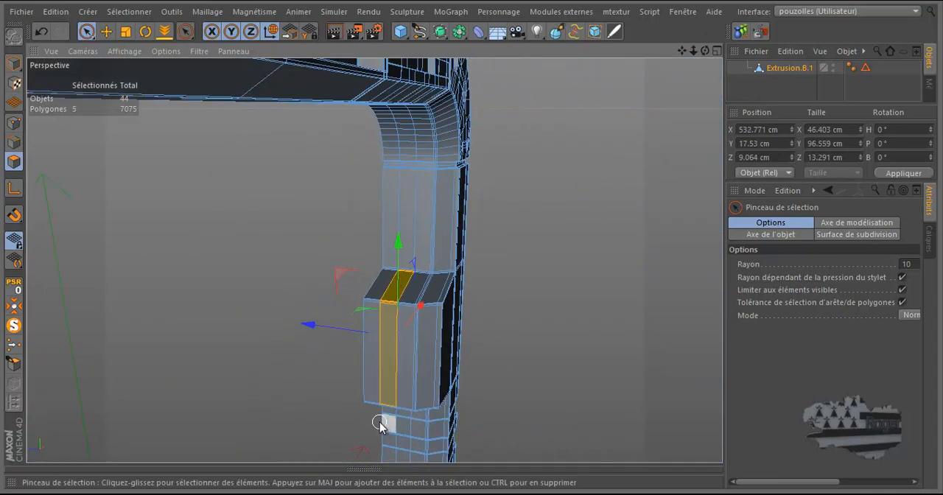
Step: Extend the strip selection over the block's lower slope and its narrow border polygons, and delete the selected polygons
scroll(379, 422, up, 6)
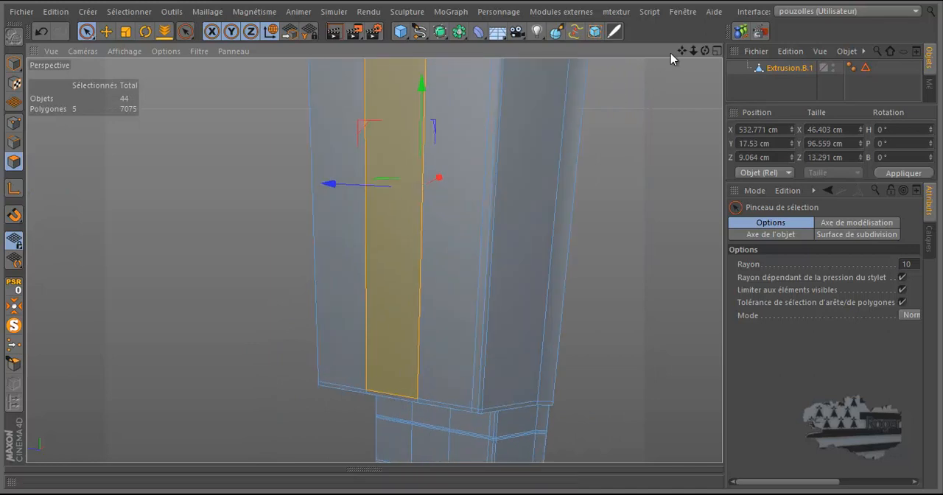
drag(705, 51, 472, 237)
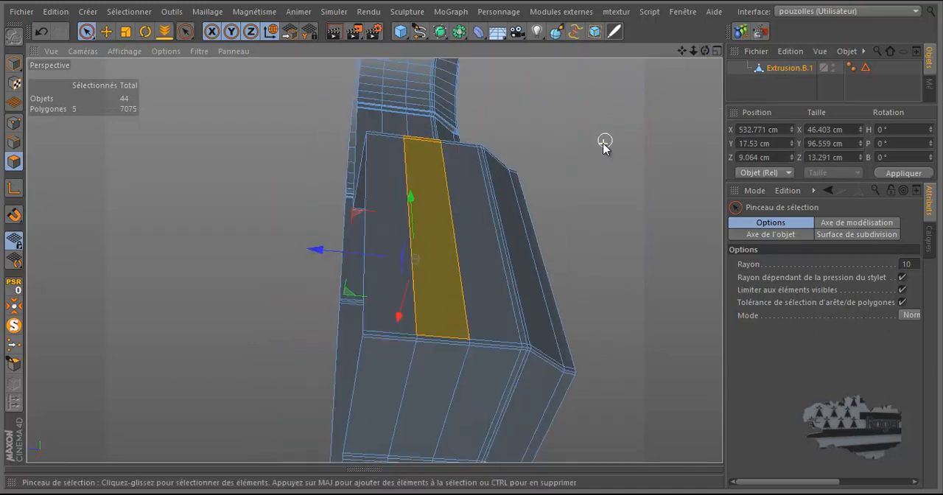
shift+drag(470, 303, 440, 413)
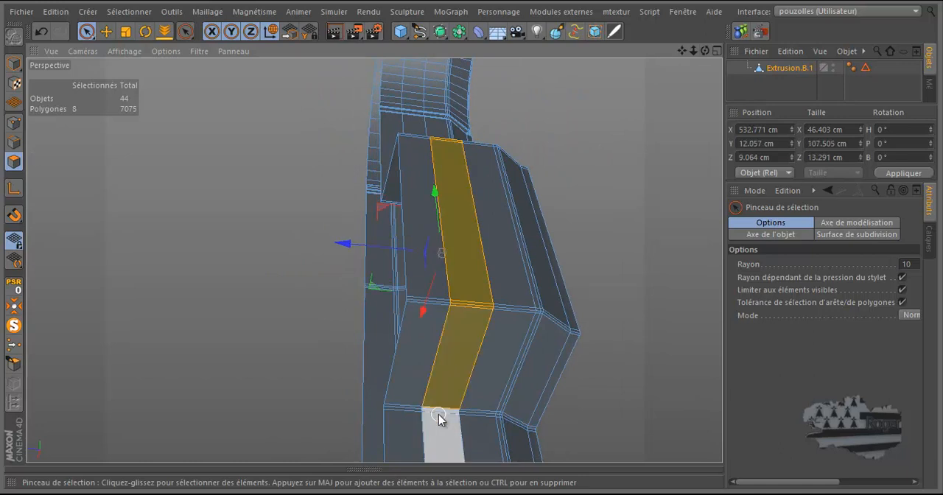
scroll(438, 415, up, 6)
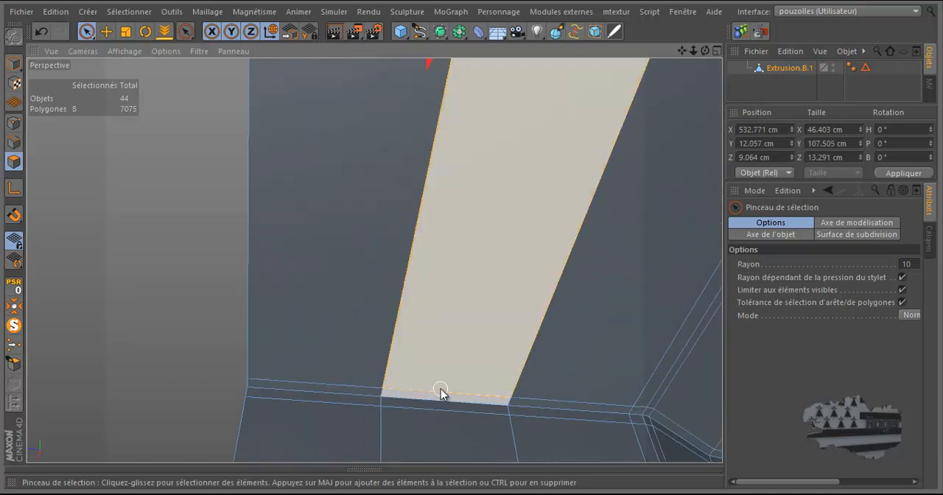
shift+click(440, 394)
scroll(295, 363, down, 5)
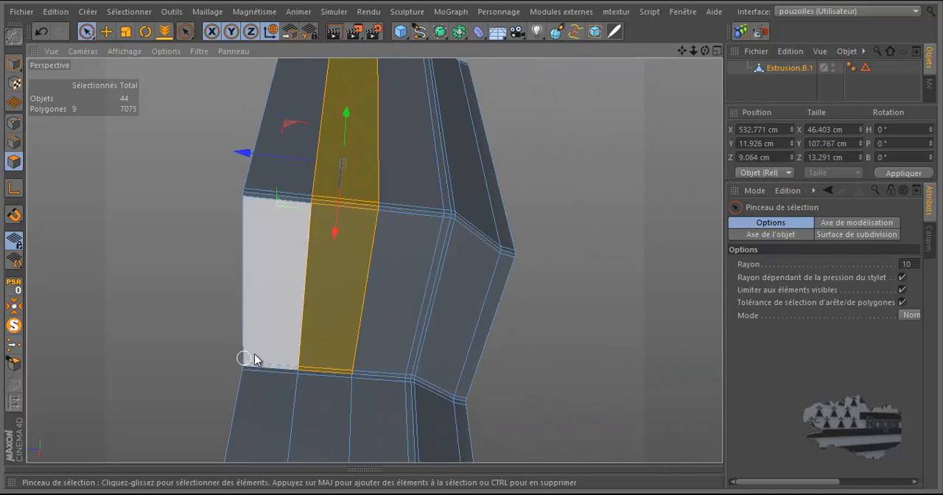
drag(705, 52, 471, 241)
scroll(454, 301, down, 5)
scroll(364, 380, down, 2)
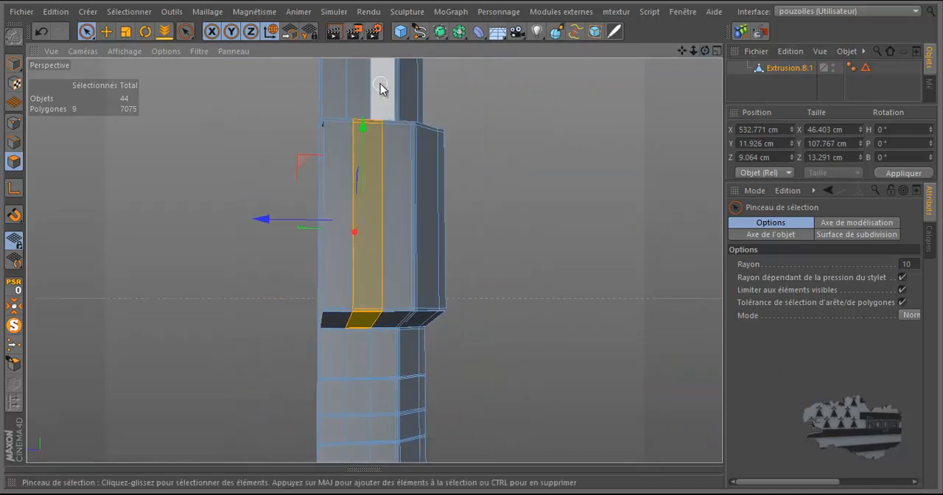
scroll(380, 84, up, 6)
drag(705, 51, 472, 244)
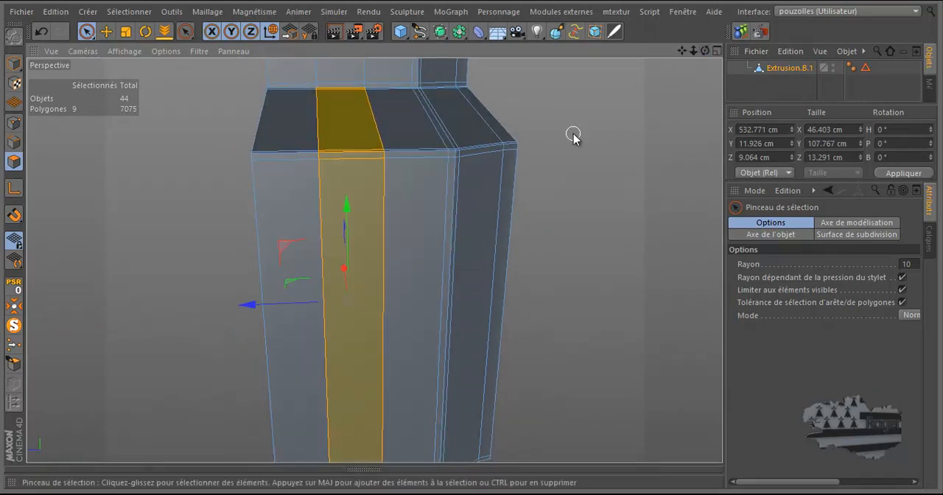
key(Delete)
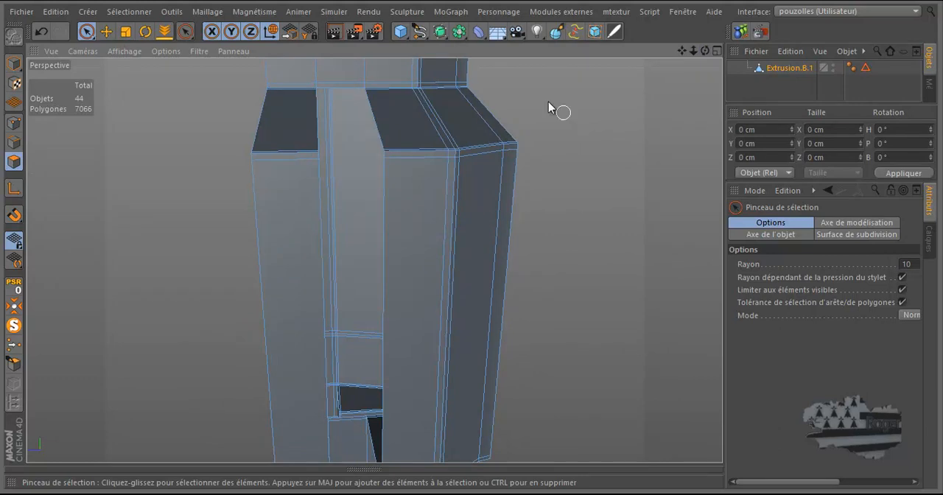
Step: Switch to edge mode with the Move tool and select the narrow border edges across both ribs of the block's upper slope
click(104, 31)
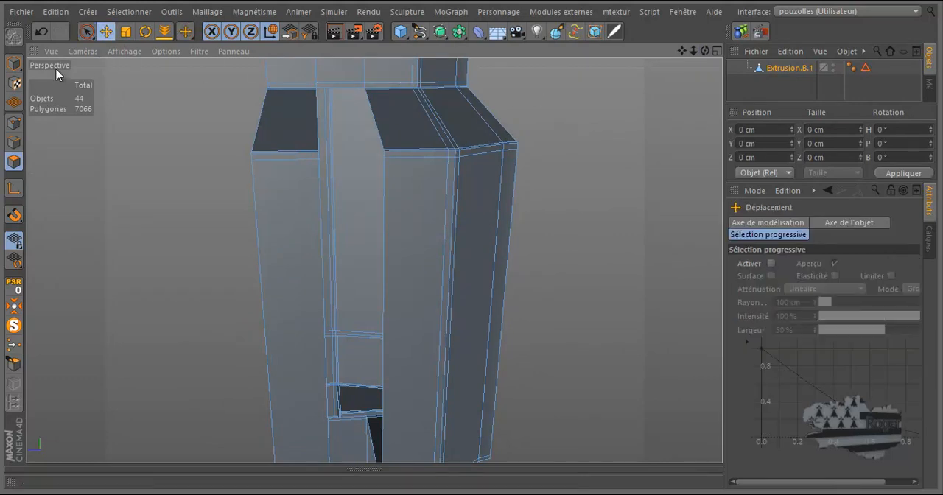
click(13, 142)
scroll(361, 99, up, 5)
click(392, 87)
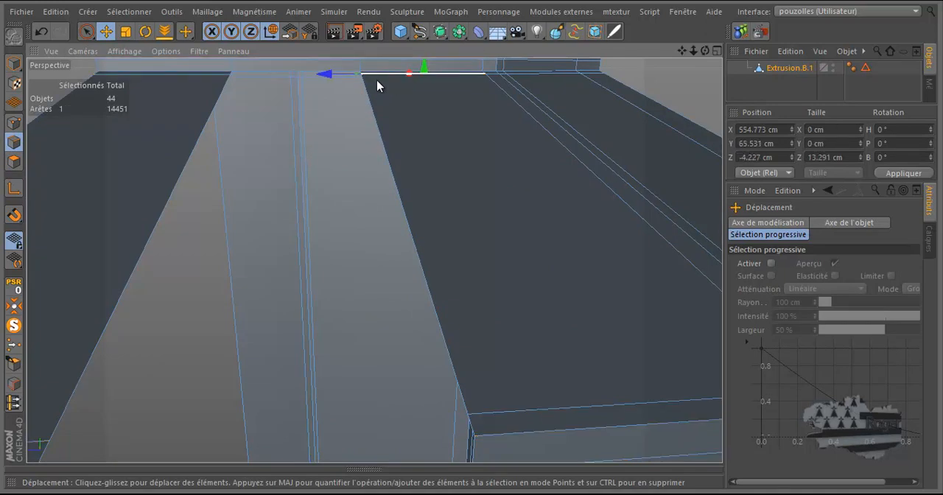
shift+click(204, 82)
scroll(420, 117, down, 5)
shift+click(297, 213)
shift+click(290, 230)
shift+click(475, 222)
scroll(459, 148, down, 6)
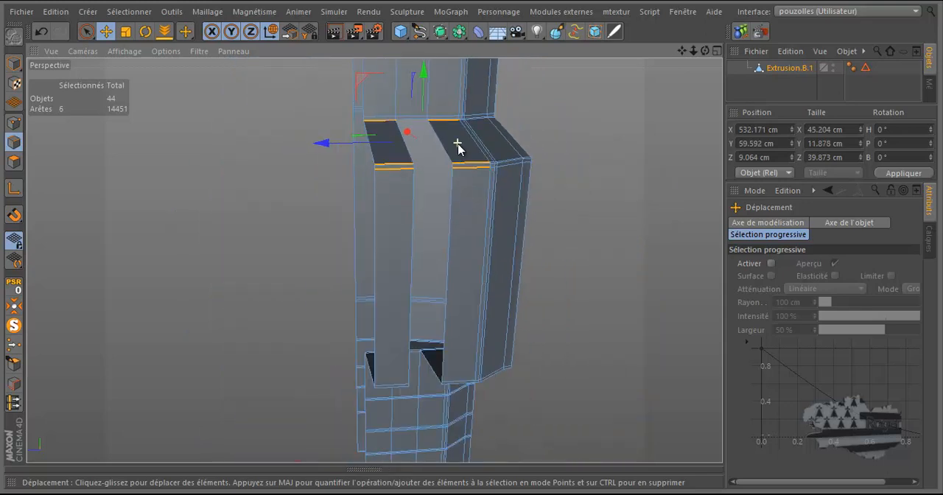
Step: Add the doubled border edges along both ribs' lower slope to the selection and dissolve all selected edges with Dissoudre
scroll(458, 352, up, 6)
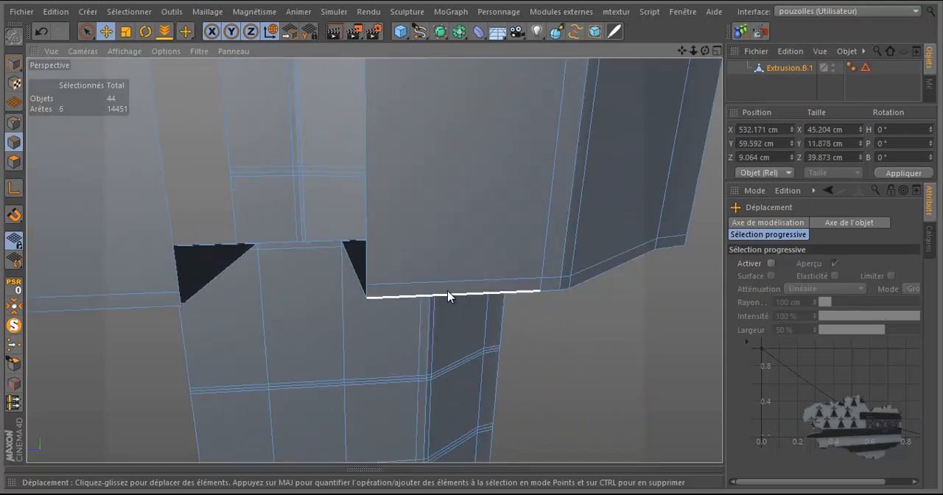
shift+click(448, 284)
shift+click(169, 293)
drag(704, 55, 622, 161)
shift+click(442, 435)
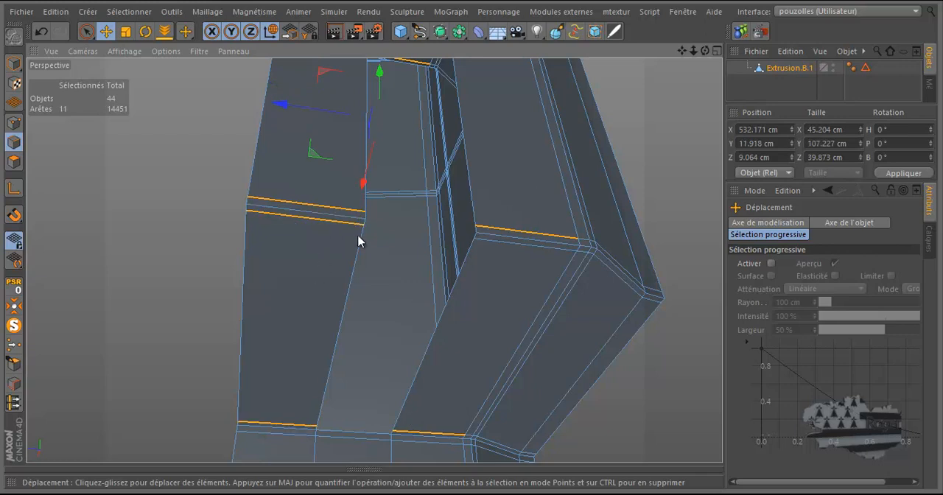
shift+click(505, 249)
right_click(498, 270)
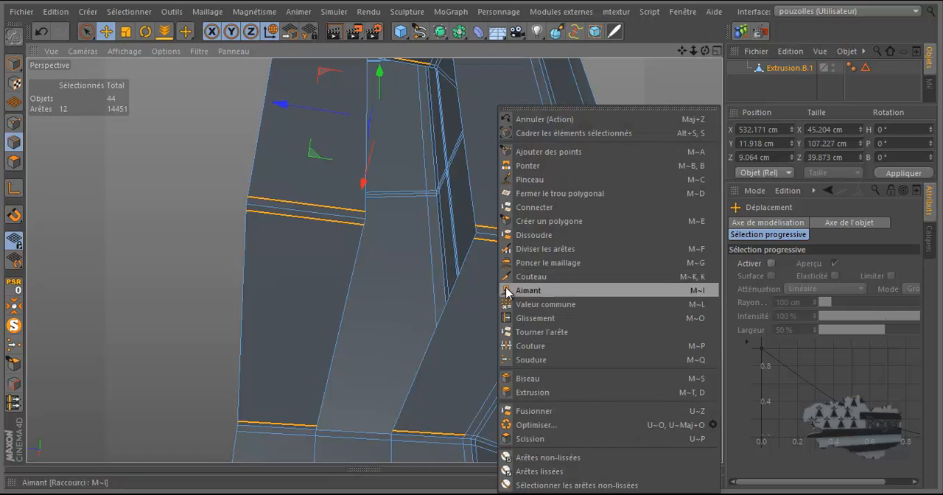
click(510, 235)
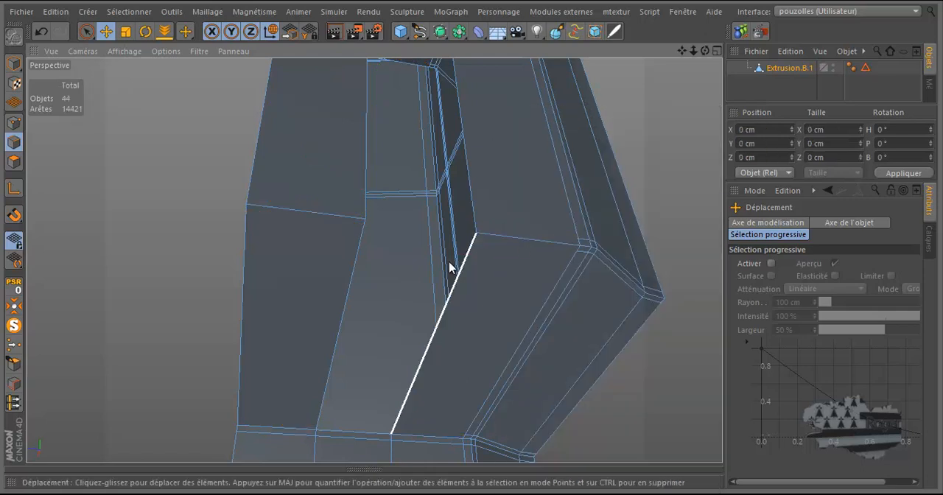
Step: Bridge the groove's upper back edge to its lower back edge with Ponter to form the back face
scroll(369, 329, down, 5)
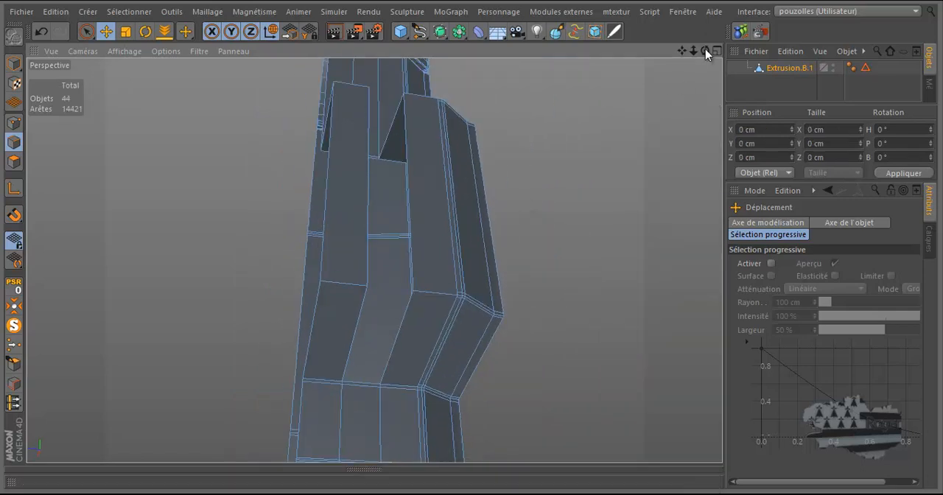
drag(705, 51, 471, 240)
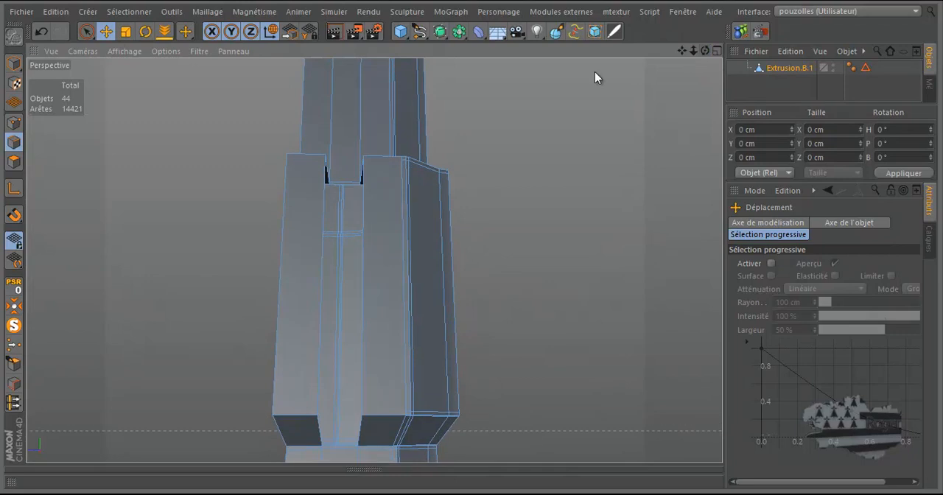
right_click(137, 141)
click(168, 166)
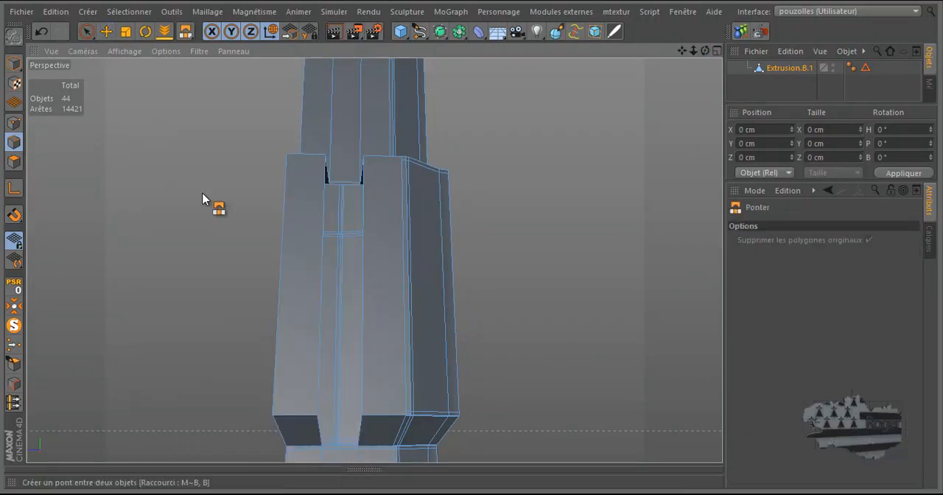
scroll(352, 461, up, 3)
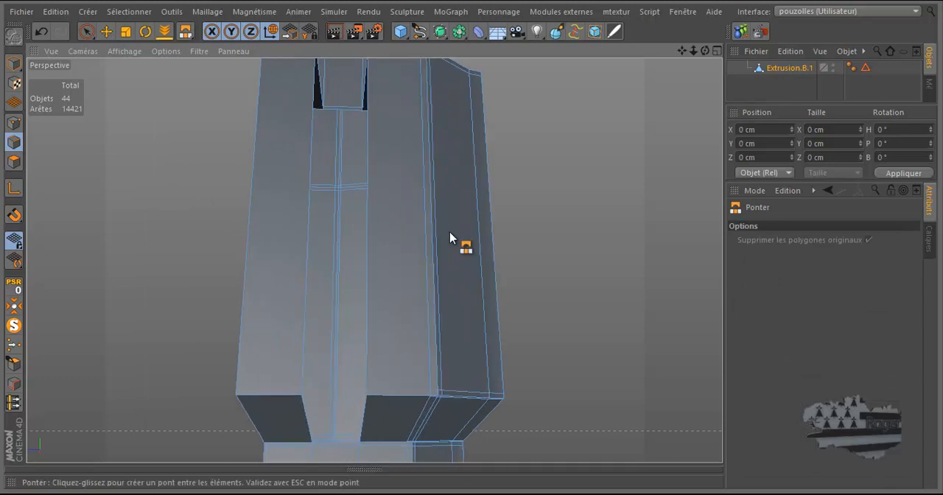
drag(704, 49, 472, 242)
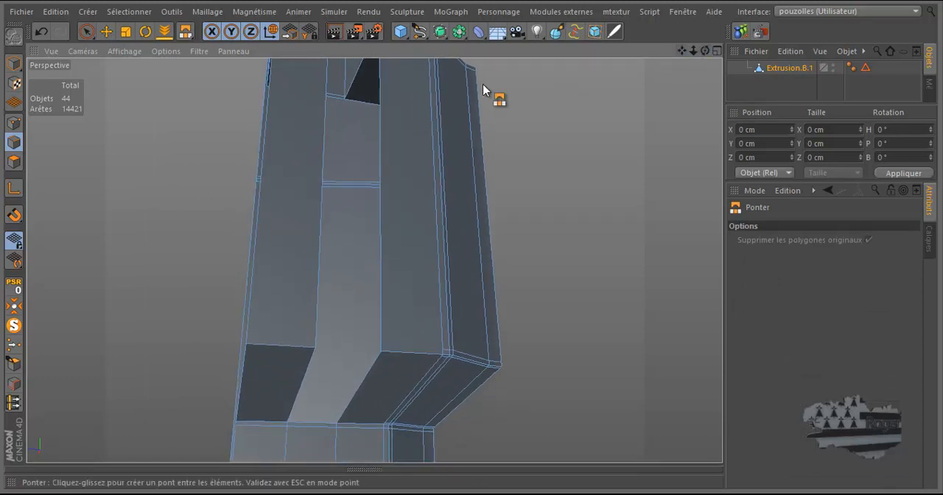
drag(333, 99, 319, 420)
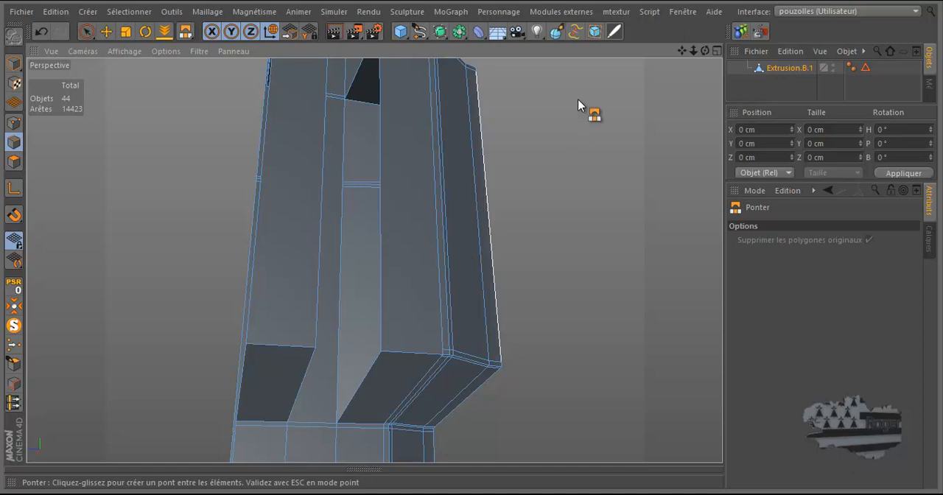
Step: Close the open side walls of the groove between the two ribs with Fermer le trou polygonal
drag(704, 51, 471, 245)
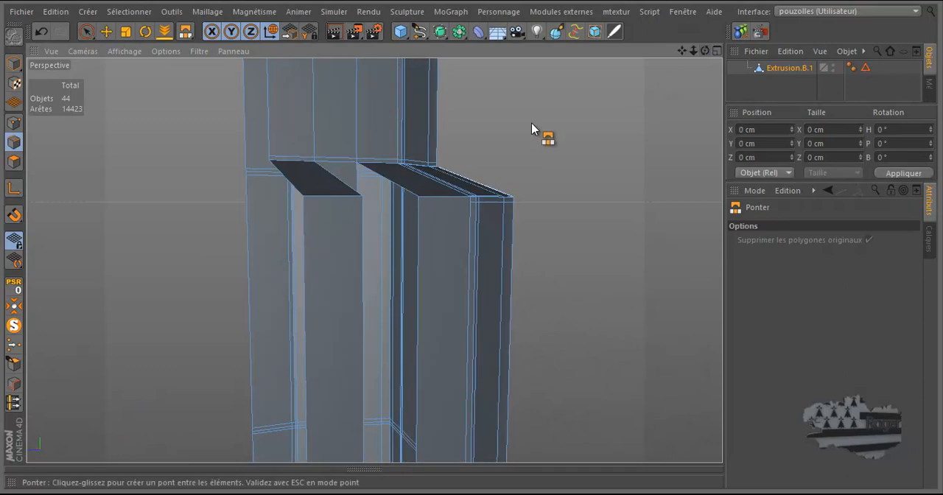
right_click(531, 123)
click(567, 193)
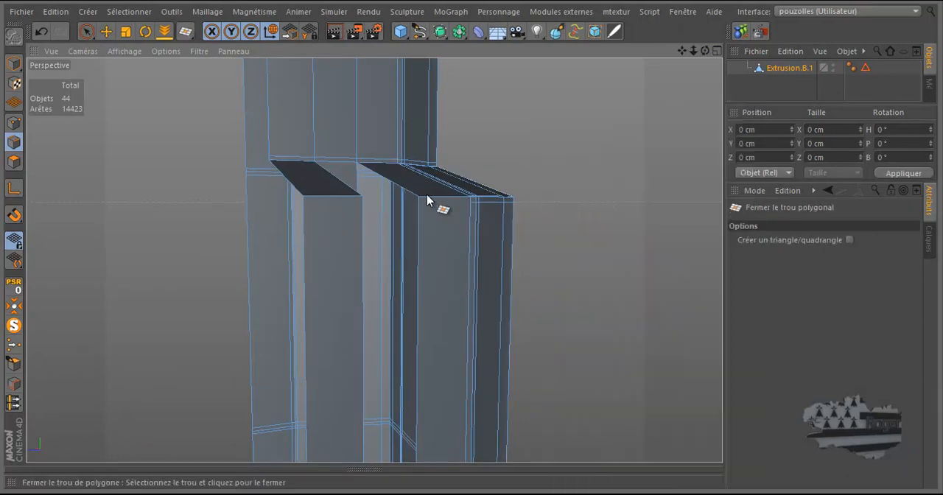
drag(703, 51, 468, 111)
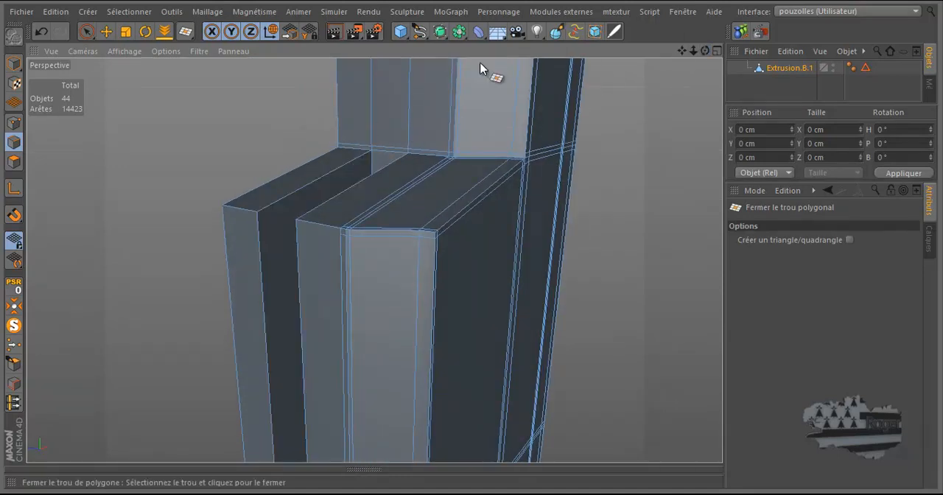
drag(705, 49, 472, 246)
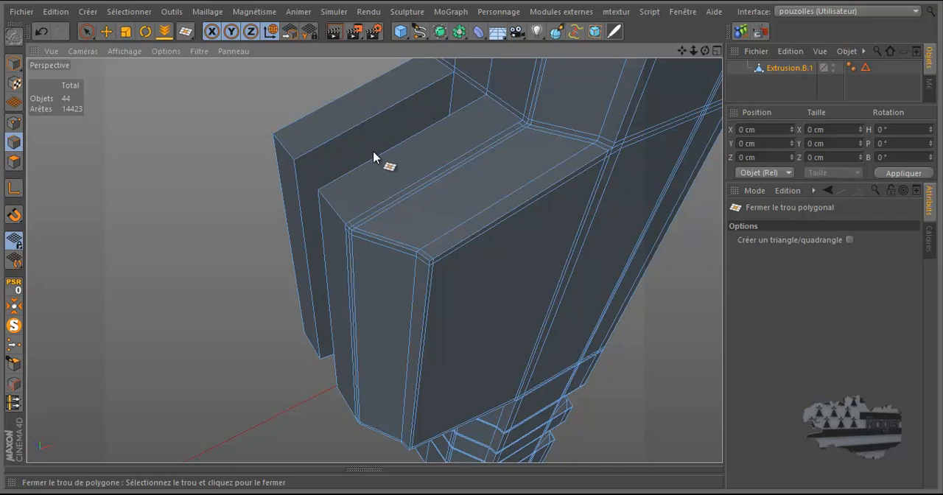
Step: Select the ring of sloping edges on the unbevelled rib with Sélection par anneau in edge mode
scroll(346, 176, up, 2)
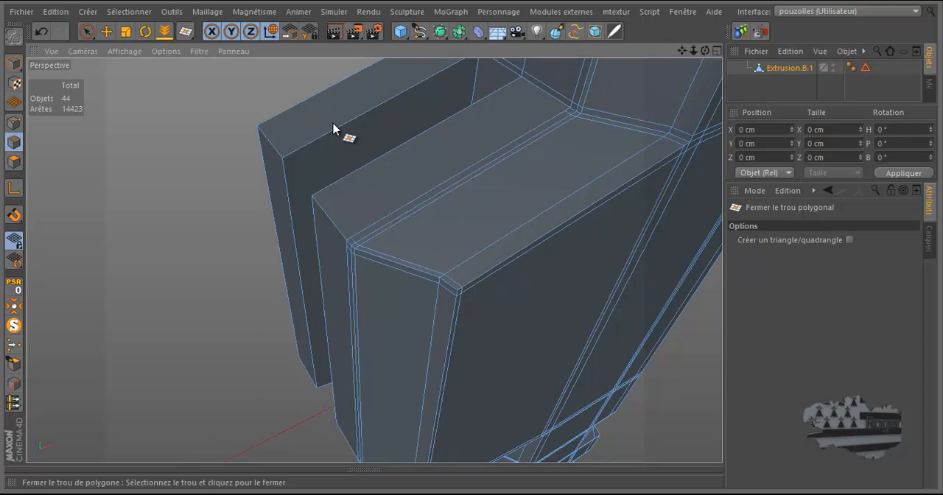
click(13, 122)
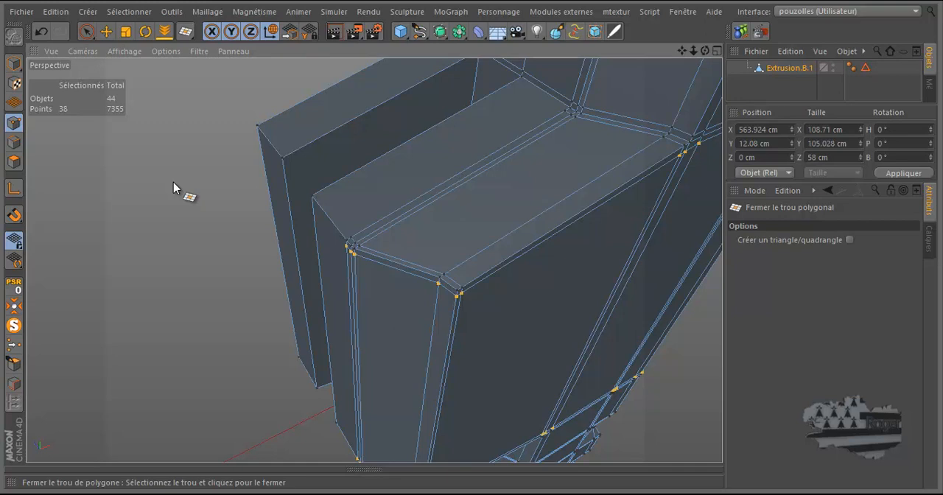
click(14, 142)
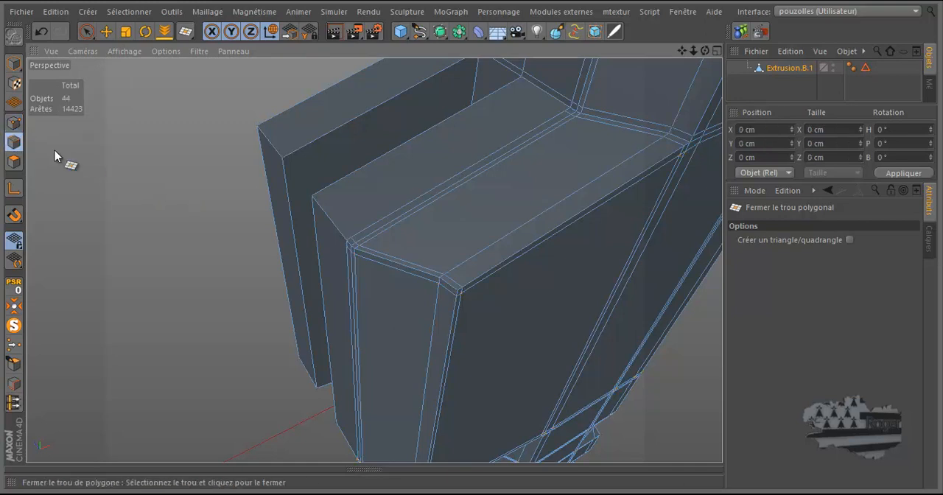
right_click(242, 145)
click(280, 194)
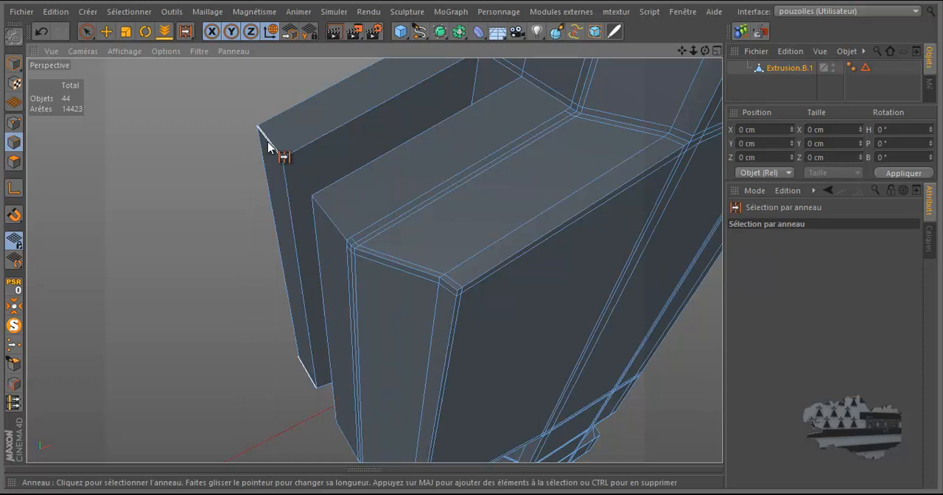
click(317, 139)
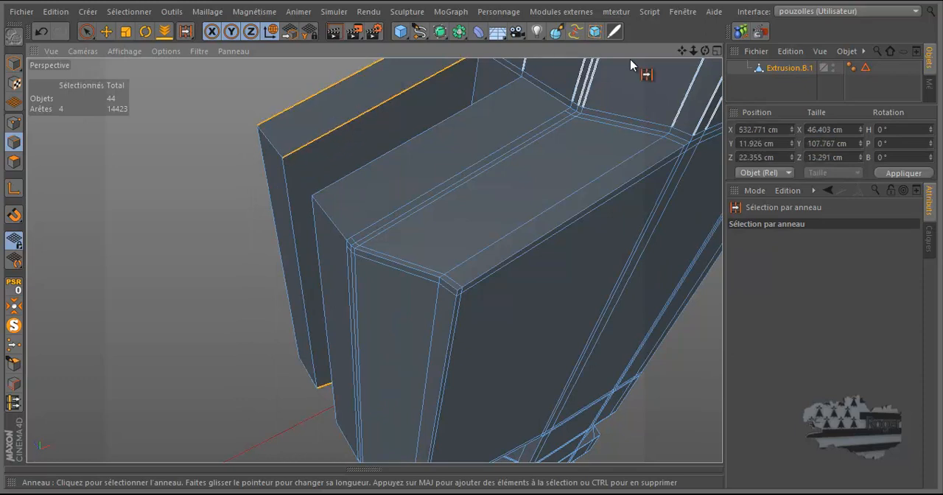
Step: Add the upper and lower sloping groove edges of the opposite rib to the edge selection with the Move tool
drag(703, 50, 473, 237)
scroll(651, 87, down, 3)
scroll(651, 87, down, 2)
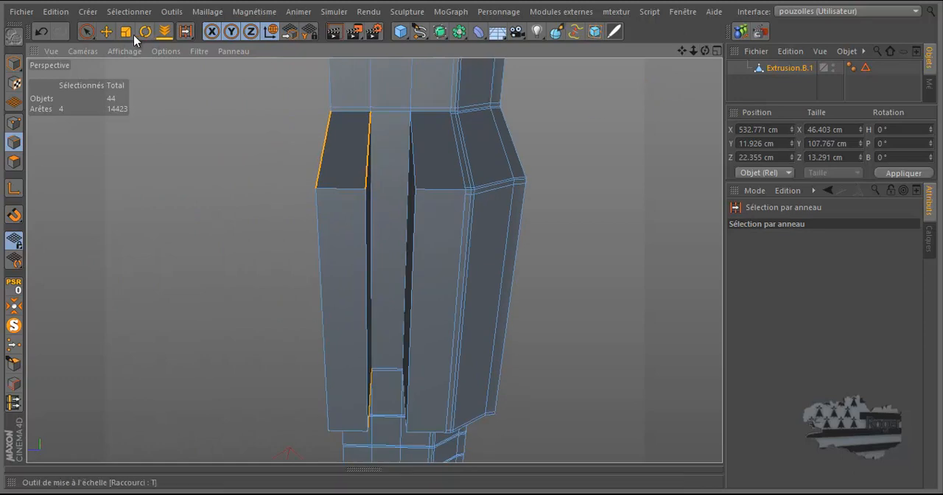
click(106, 31)
shift+click(412, 155)
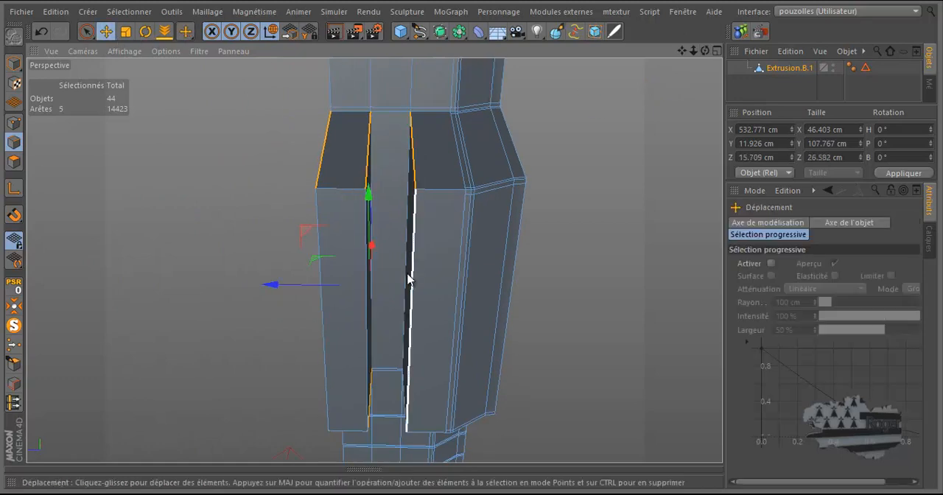
shift+click(405, 401)
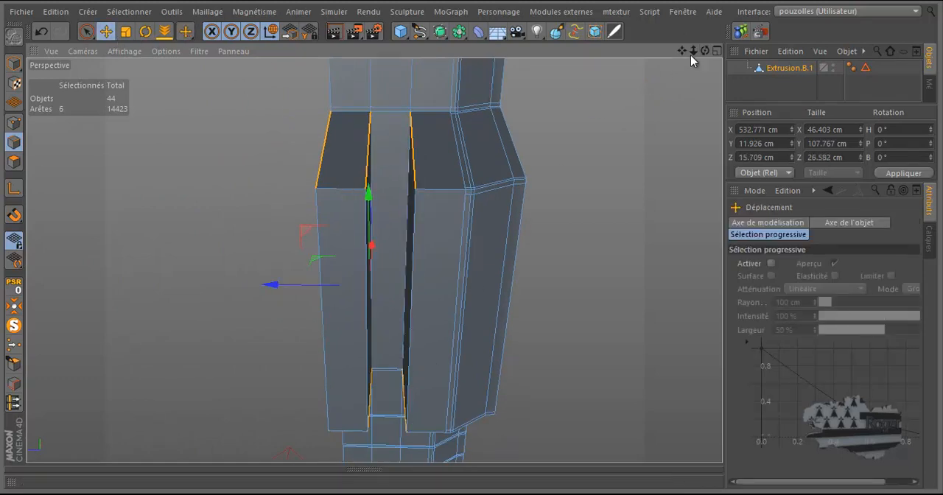
Step: Divide the selected sloping edges with Diviser les arêtes, using Subdivision 2 and Décalage 50 %
drag(704, 51, 471, 245)
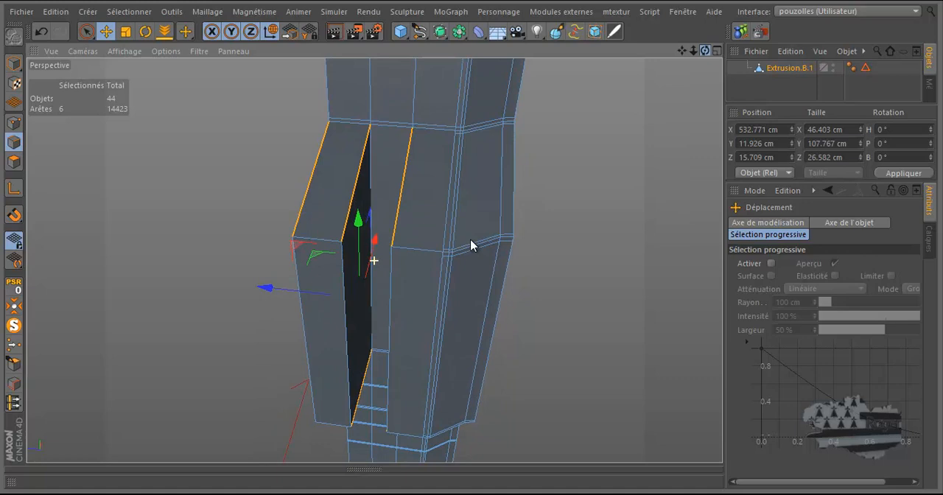
right_click(615, 112)
click(654, 250)
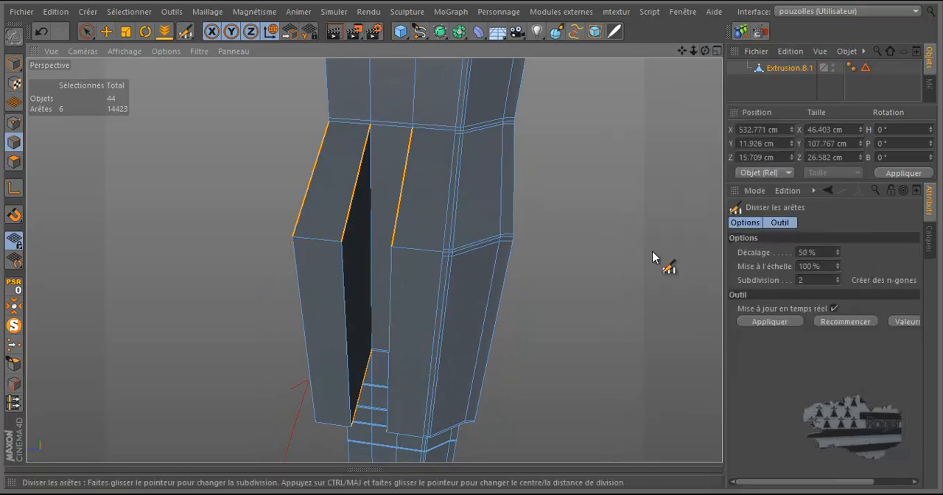
click(357, 177)
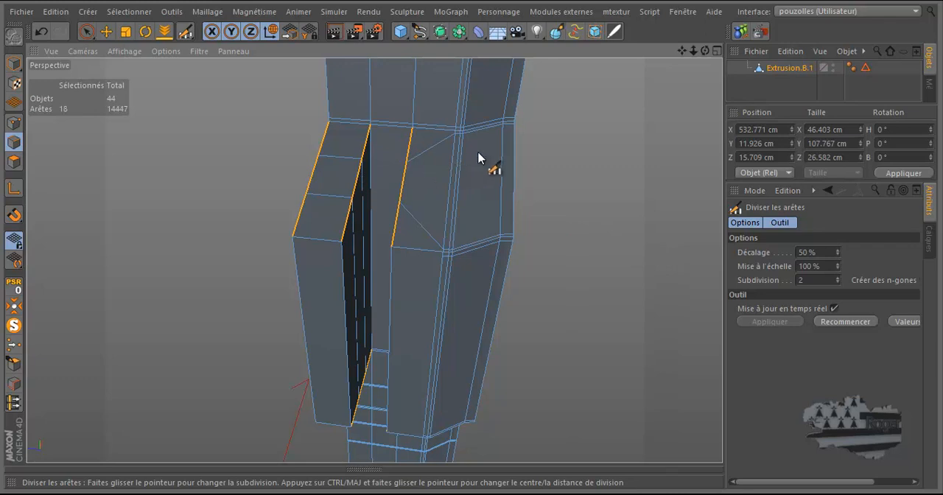
Step: Set the edge division's Mise à l'échelle to 288 % to push the new cuts close to the ribs' corners
scroll(459, 143, up, 3)
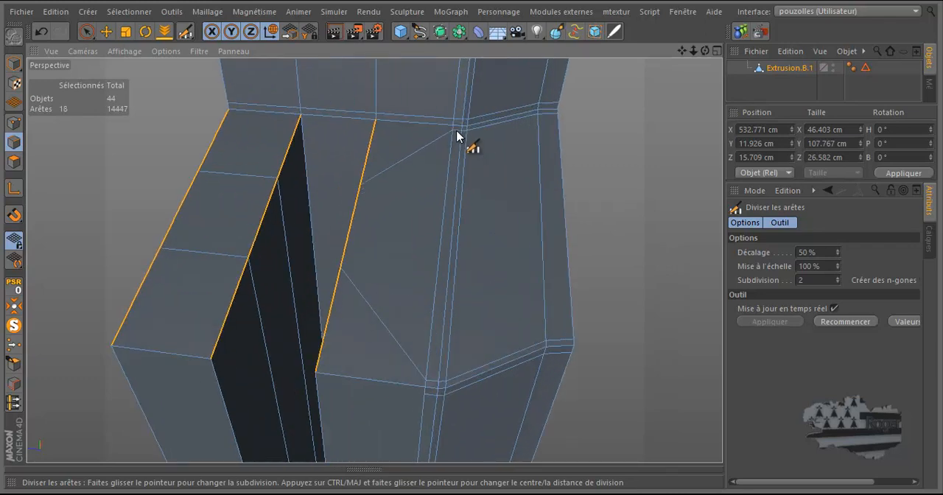
scroll(458, 135, down, 3)
drag(705, 51, 471, 244)
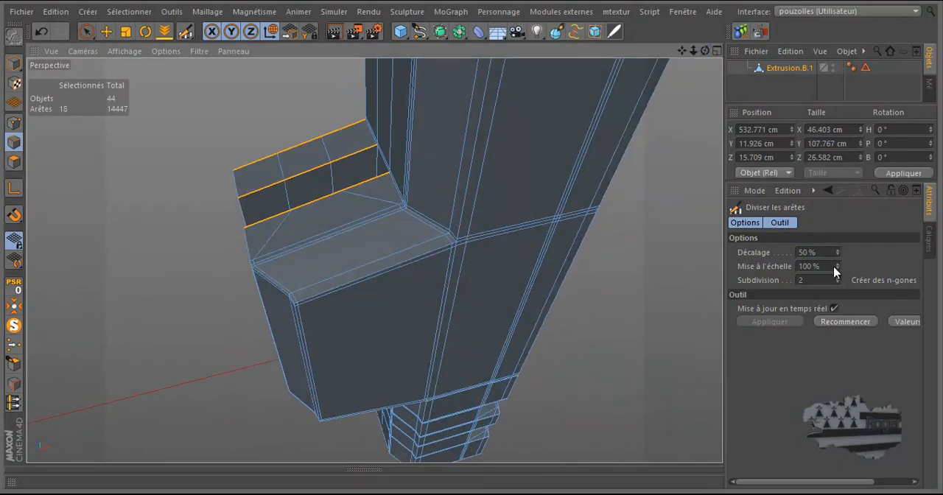
mouse_move(838, 267)
mouse_down()
mouse_move(846, 253)
mouse_move(840, 269)
mouse_up()
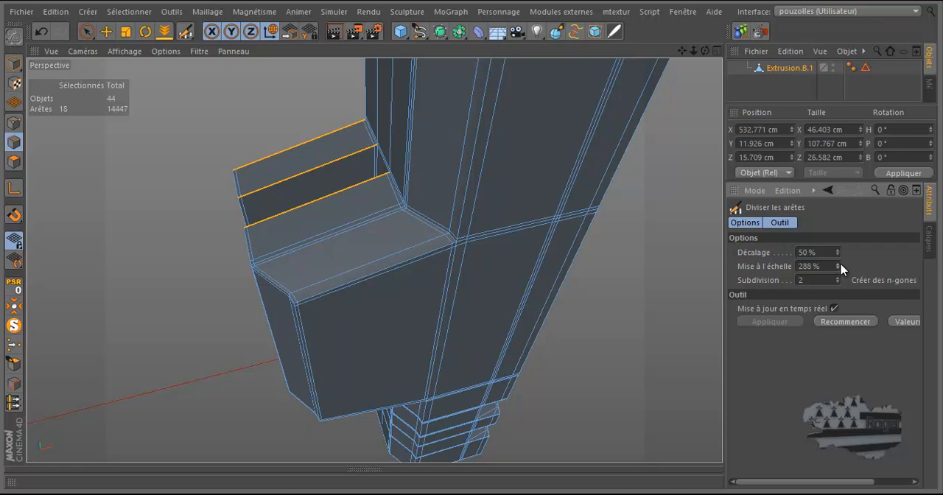
scroll(190, 236, up, 5)
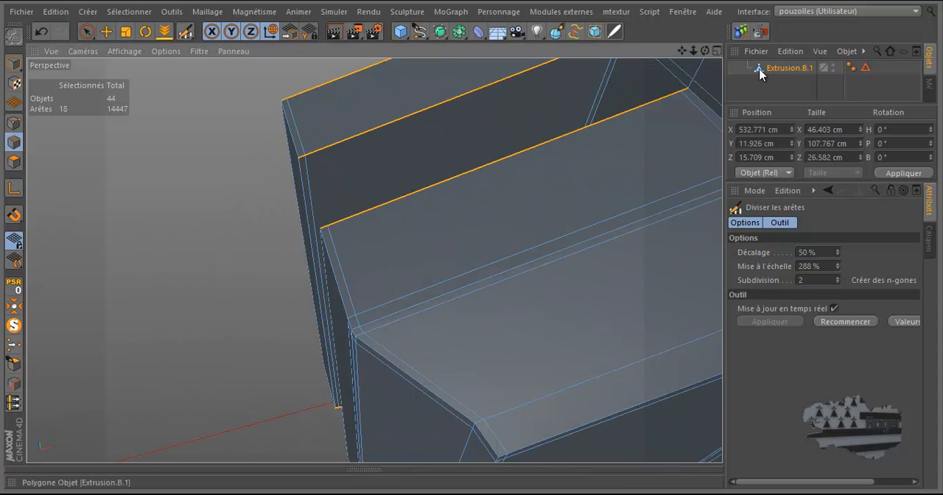
drag(473, 245, 474, 245)
scroll(721, 63, down, 1)
scroll(720, 65, down, 1)
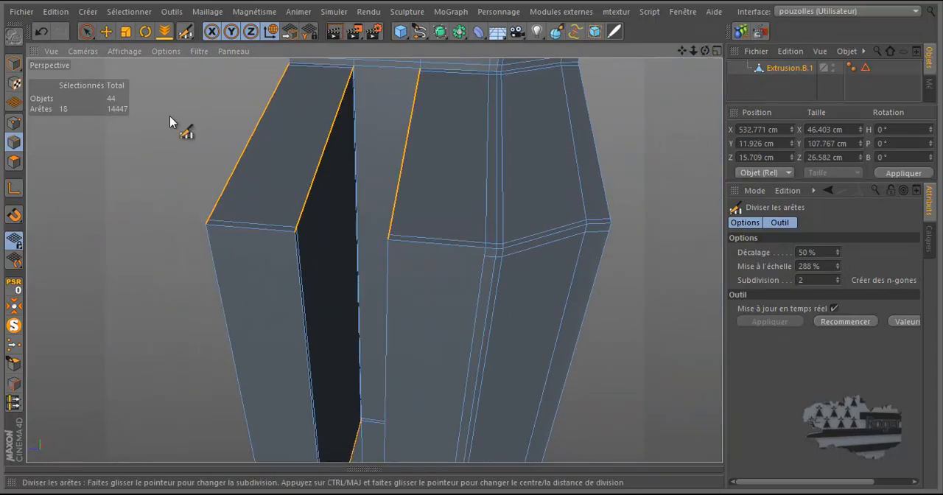
Step: Select the long vertical front and groove edges of both ribs with Pinceau de sélection
click(87, 31)
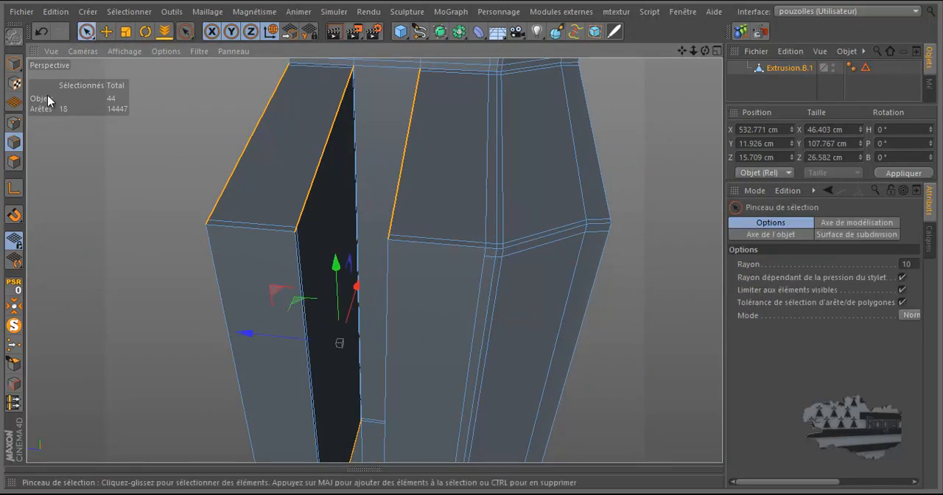
click(384, 299)
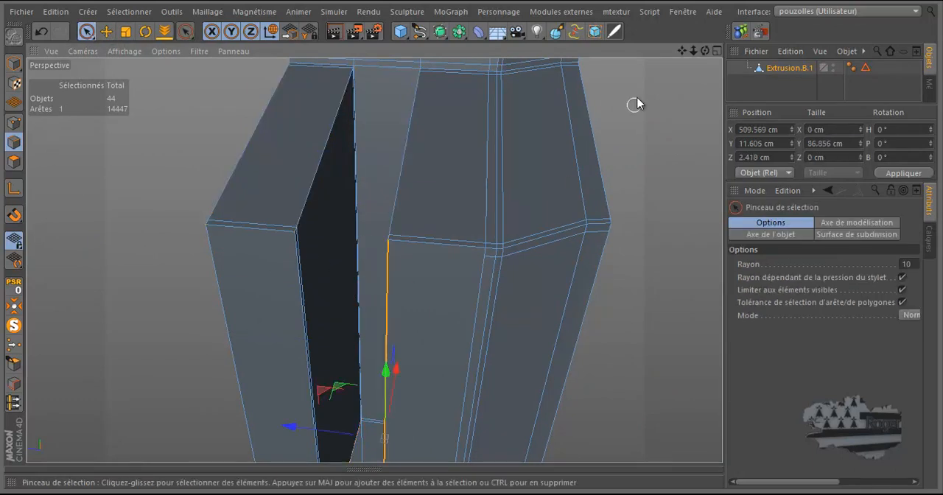
drag(706, 50, 474, 238)
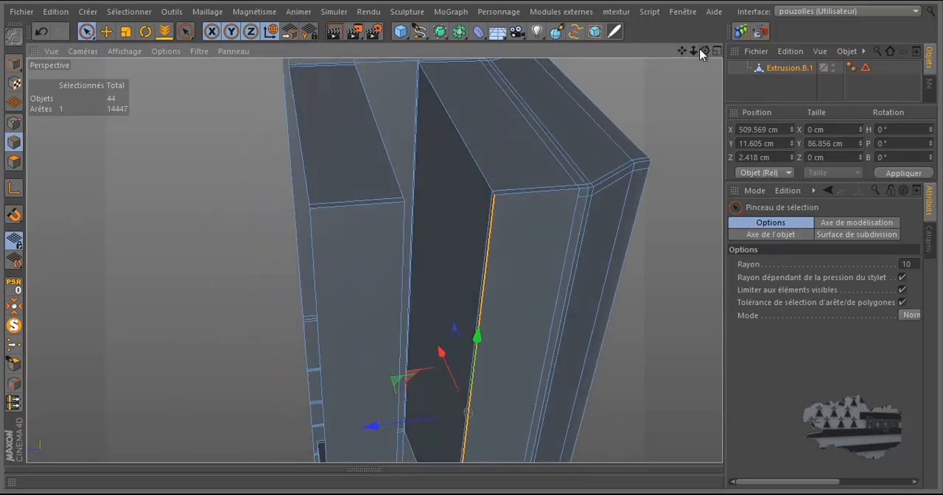
shift+click(416, 146)
drag(704, 51, 487, 221)
shift+click(495, 120)
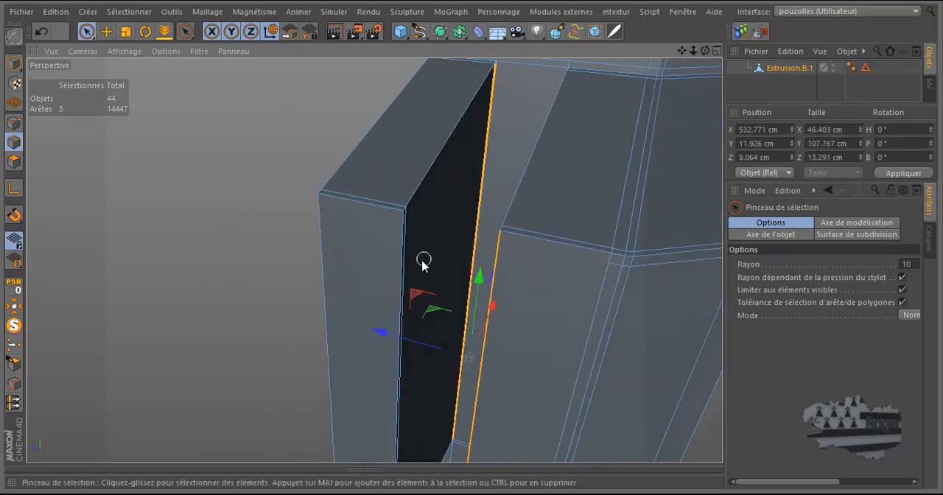
shift+click(406, 275)
shift+click(322, 269)
scroll(253, 218, down, 2)
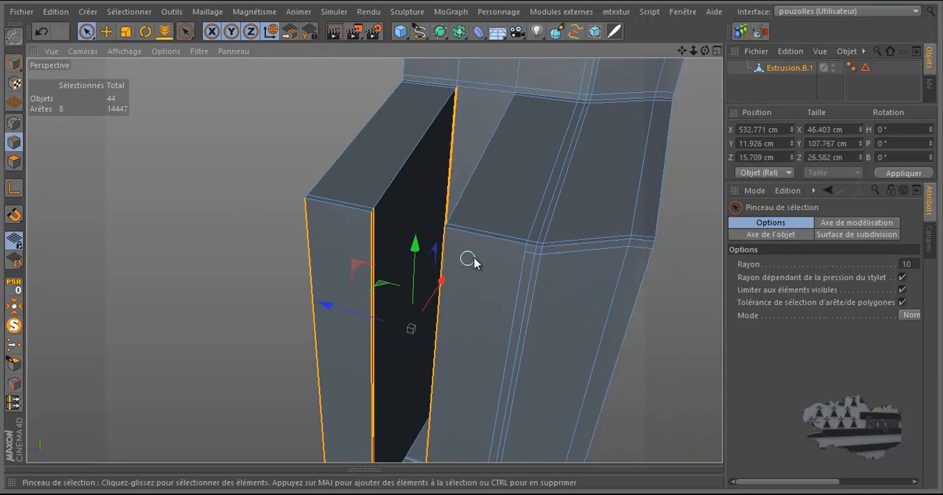
Step: Divide the selected vertical edges with Diviser les arêtes, using Subdivision 2, Décalage 50 % and Mise à l'échelle 290 %, and clear the selection
right_click(255, 204)
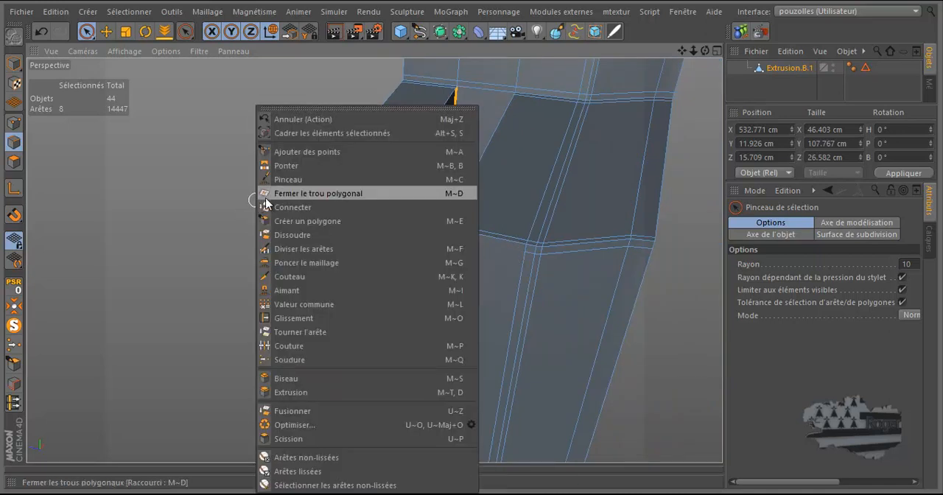
click(287, 246)
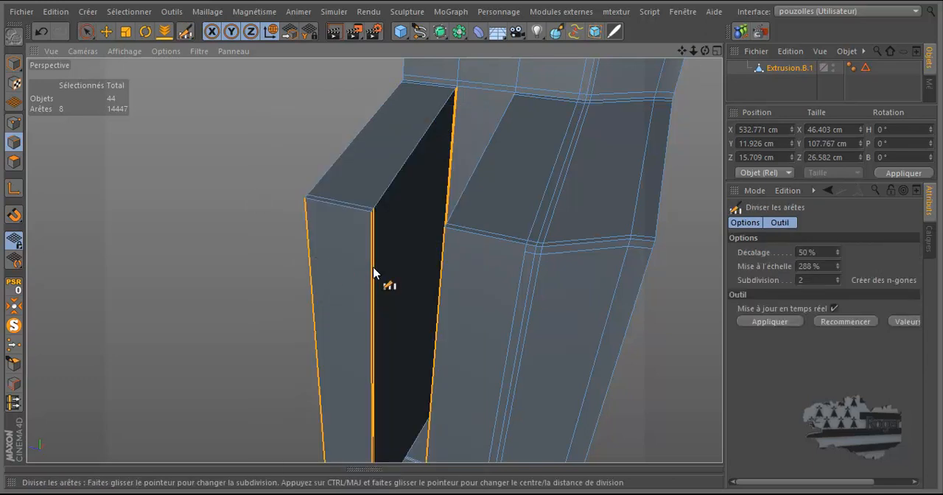
click(373, 272)
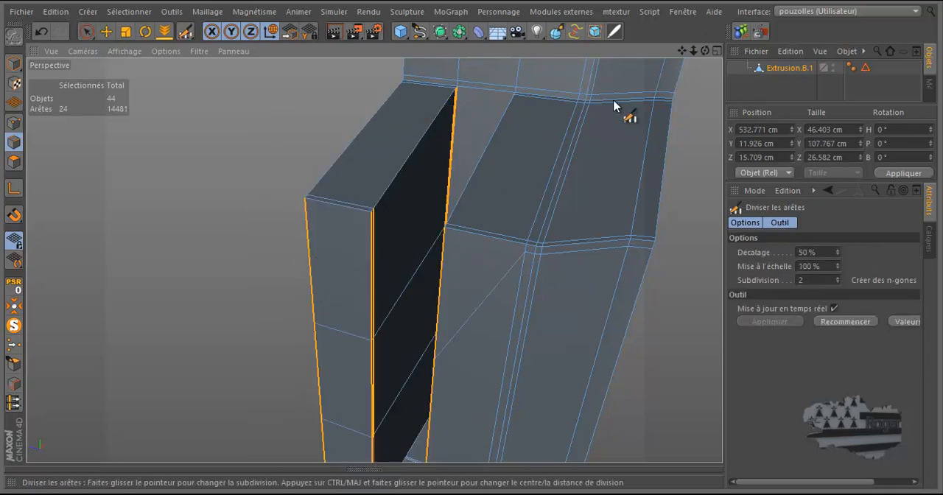
drag(838, 270, 838, 269)
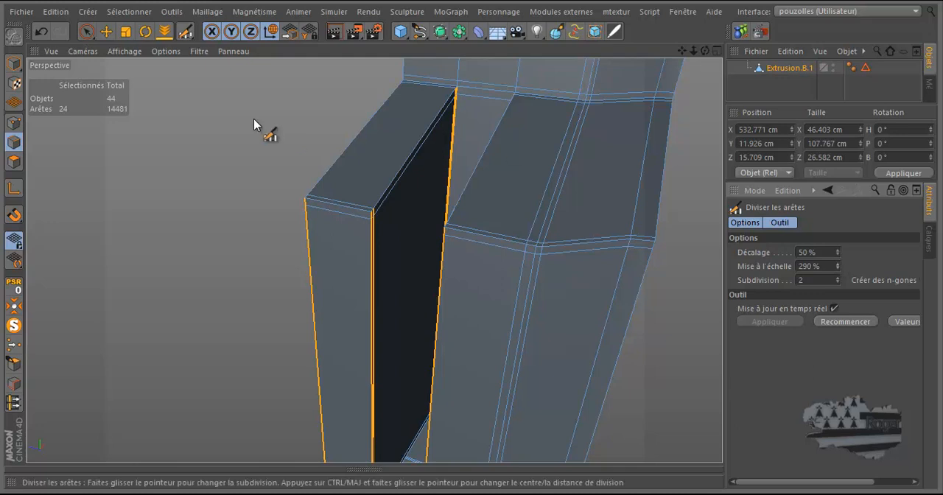
click(106, 31)
click(198, 180)
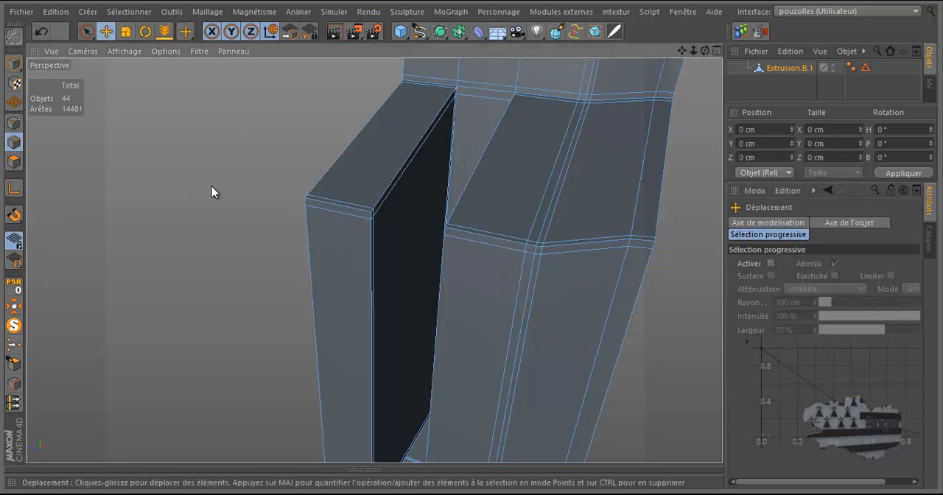
Step: Select the rings of short crosswise edges on both ribs with Sélection par anneau
alt+drag(218, 189, 218, 189)
scroll(218, 189, down, 2)
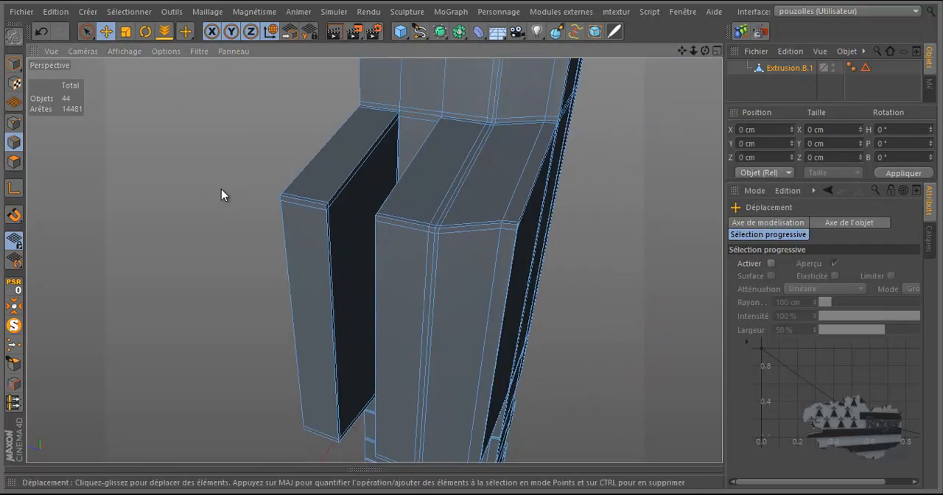
scroll(220, 188, down, 1)
scroll(280, 241, up, 1)
scroll(283, 244, up, 2)
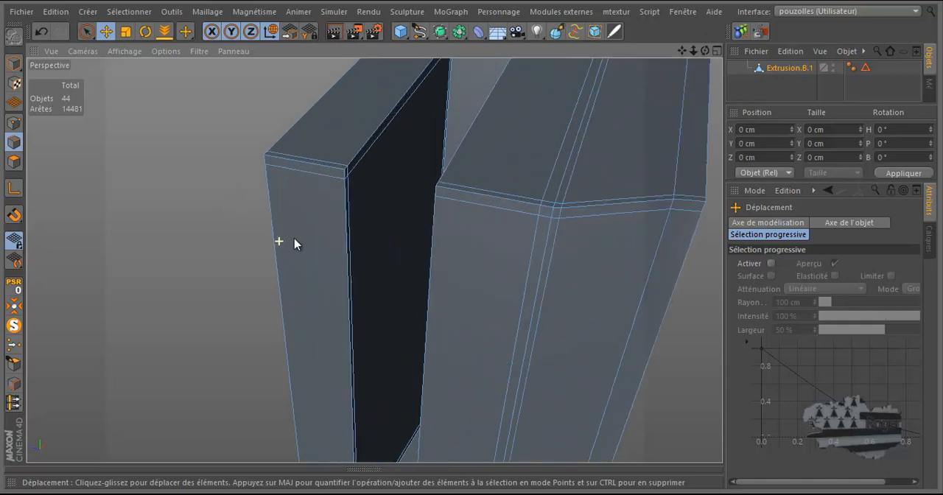
drag(706, 51, 471, 238)
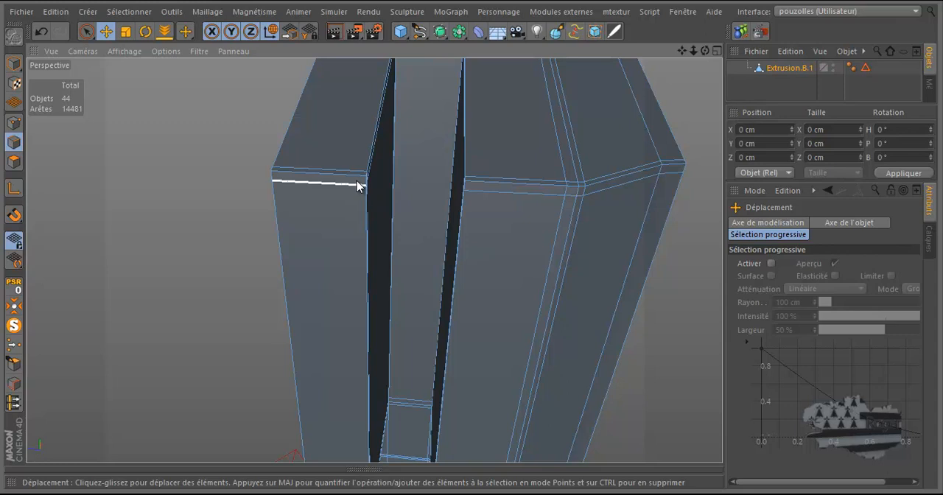
key(u)
key(b)
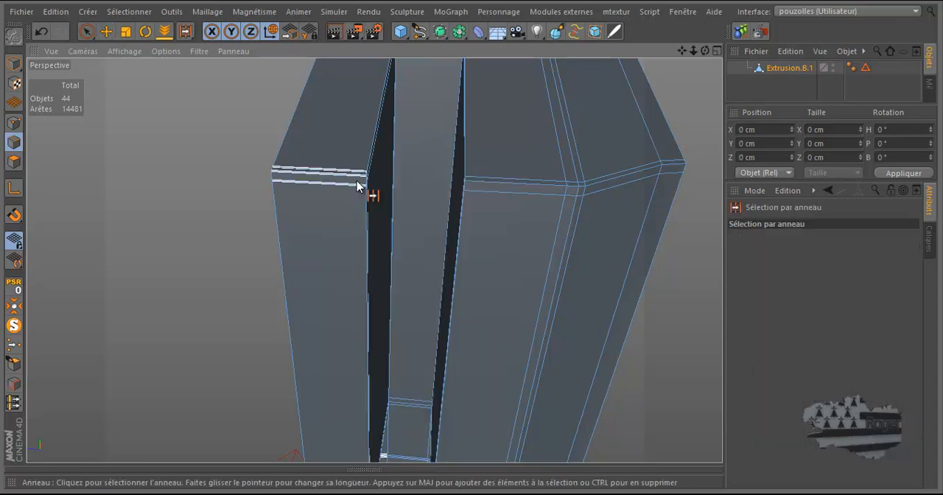
click(354, 184)
shift+click(520, 182)
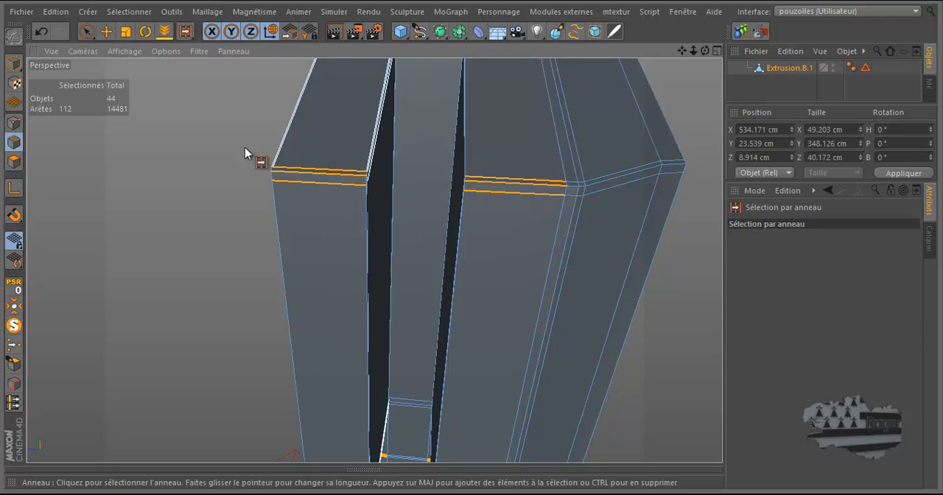
Step: Try dividing the selected rings with Diviser les arêtes, using Subdivision 1, Décalage 6 % and Mise à l'échelle 90 %
right_click(211, 163)
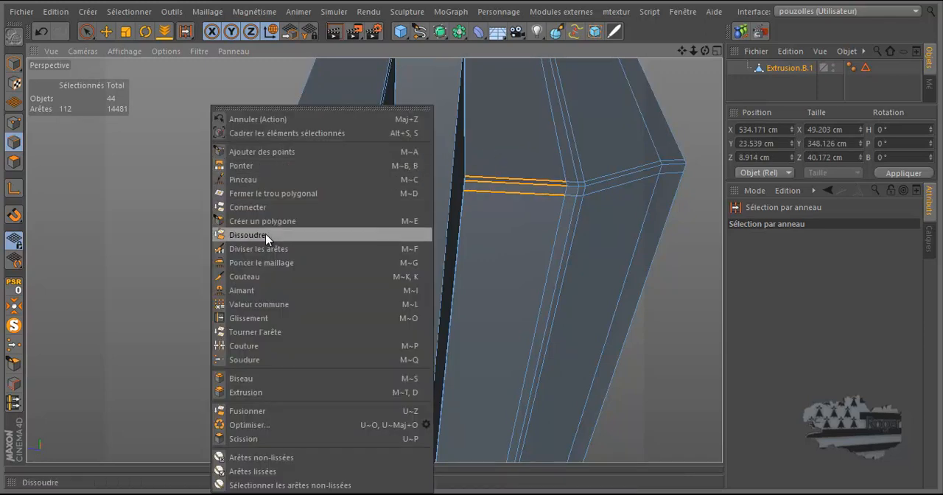
click(266, 253)
click(331, 187)
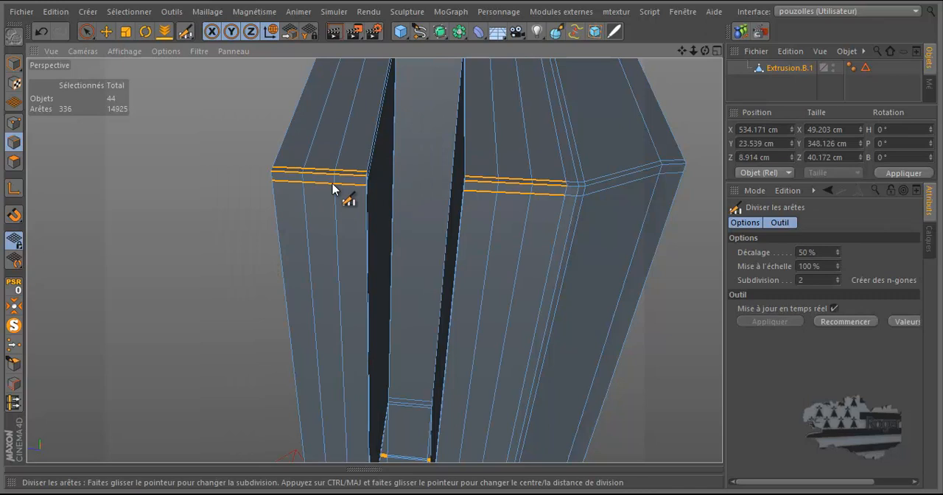
click(838, 283)
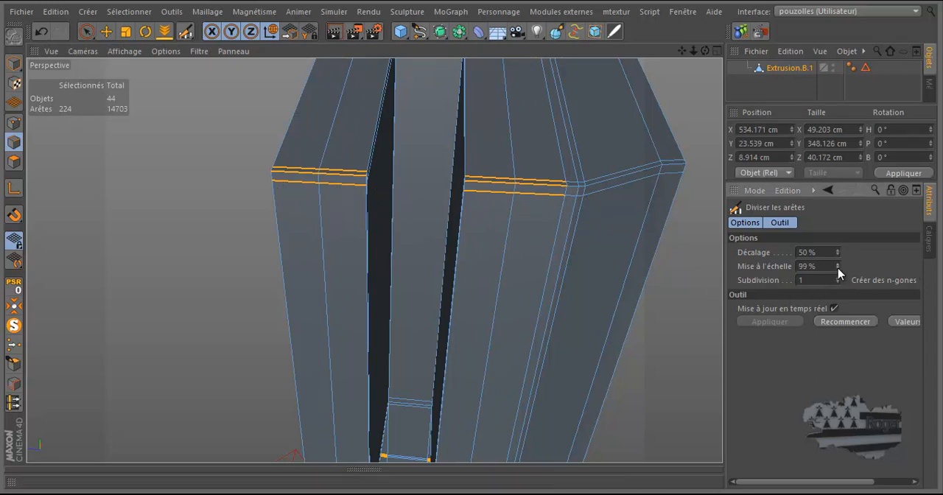
drag(838, 258, 838, 257)
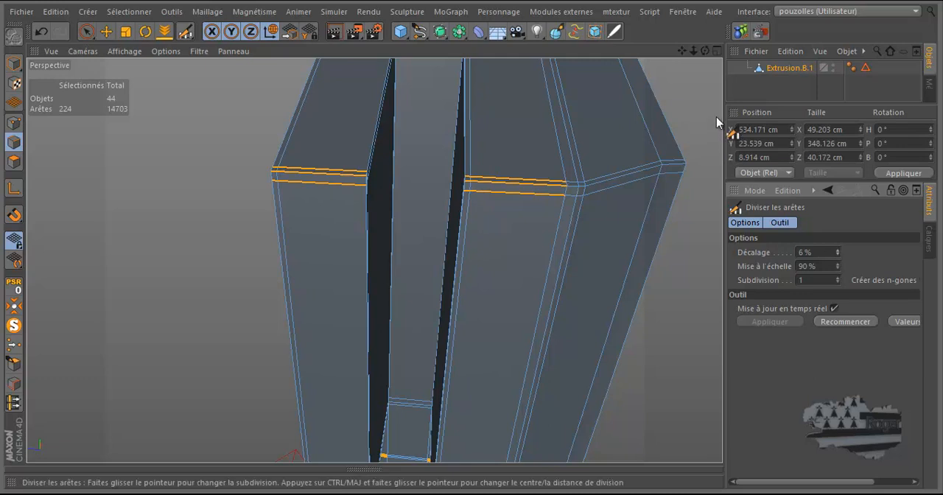
Step: Inspect the new cuts at the ribs' groove corners and undo the edge division together with the ring selections
drag(708, 51, 471, 245)
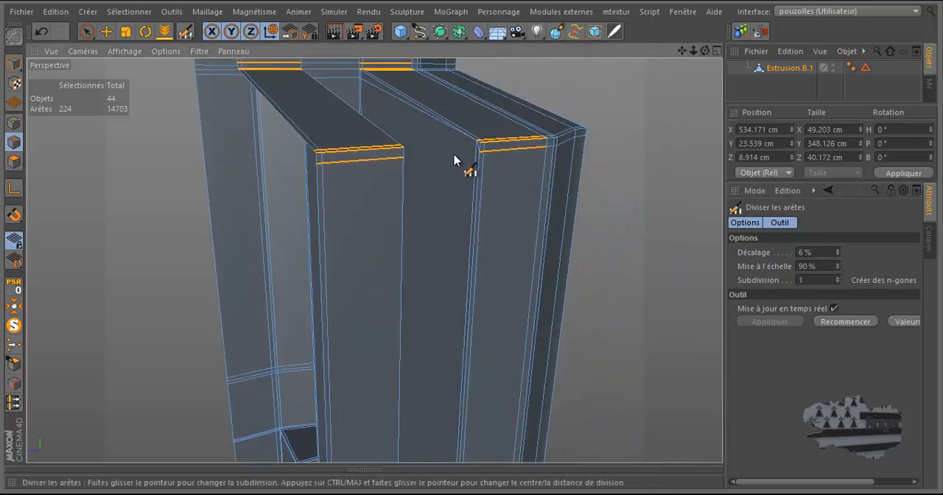
scroll(465, 155, up, 6)
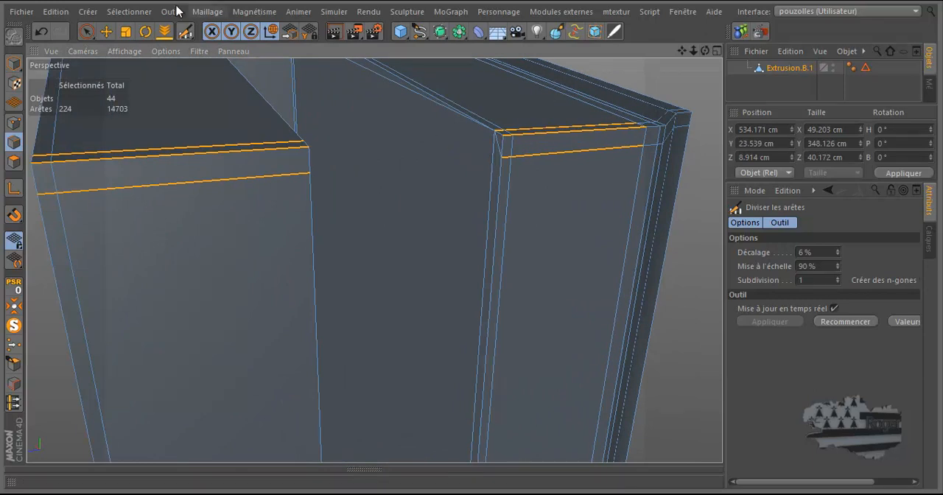
click(39, 33)
click(39, 32)
click(39, 32)
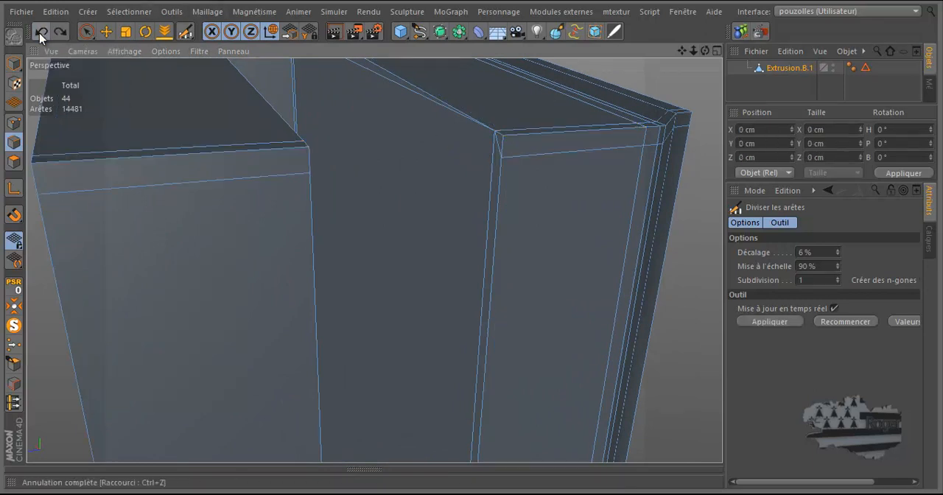
Step: Select the point at the rib's upper groove-side corner, where the support edges converge, with Rectangle de sélection in point mode
drag(706, 49, 471, 239)
scroll(509, 176, up, 8)
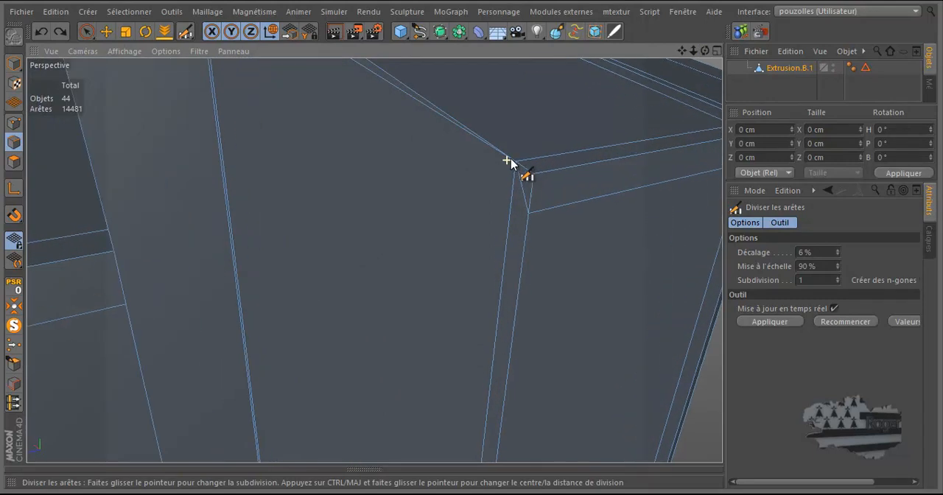
scroll(520, 166, up, 2)
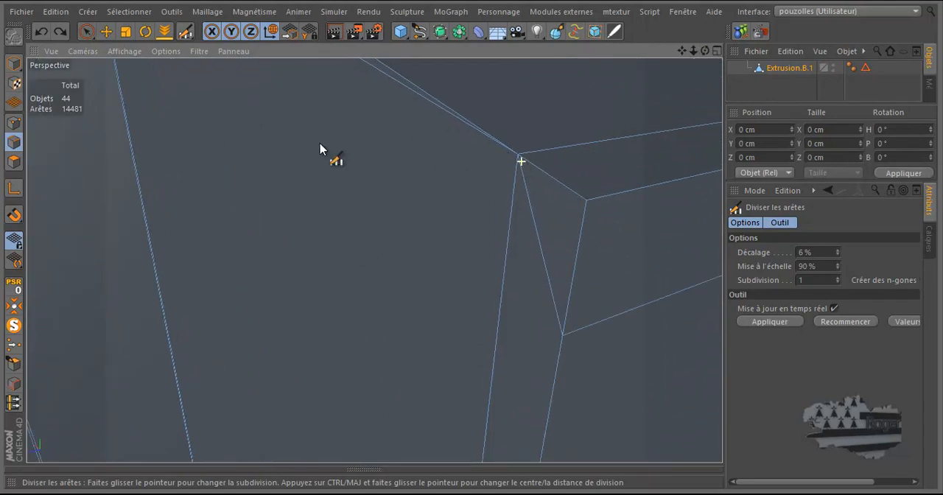
click(13, 122)
drag(87, 32, 126, 76)
drag(537, 146, 509, 169)
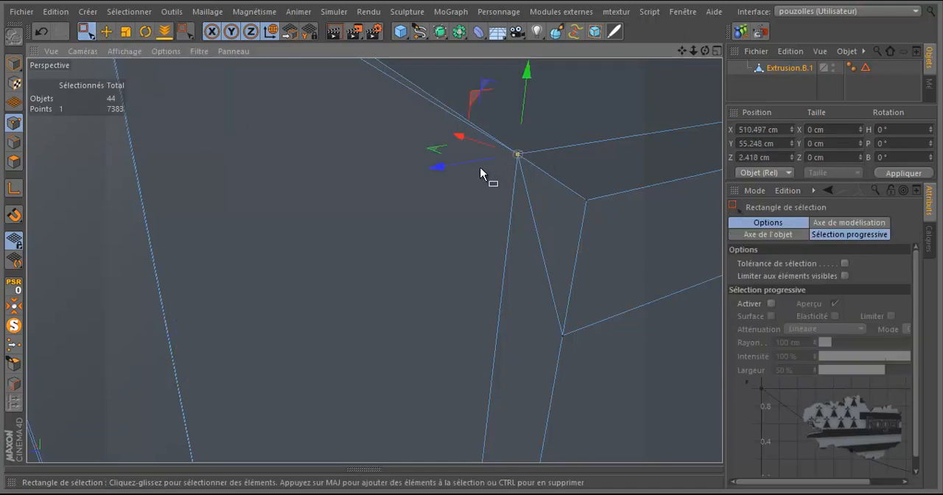
scroll(443, 188, down, 6)
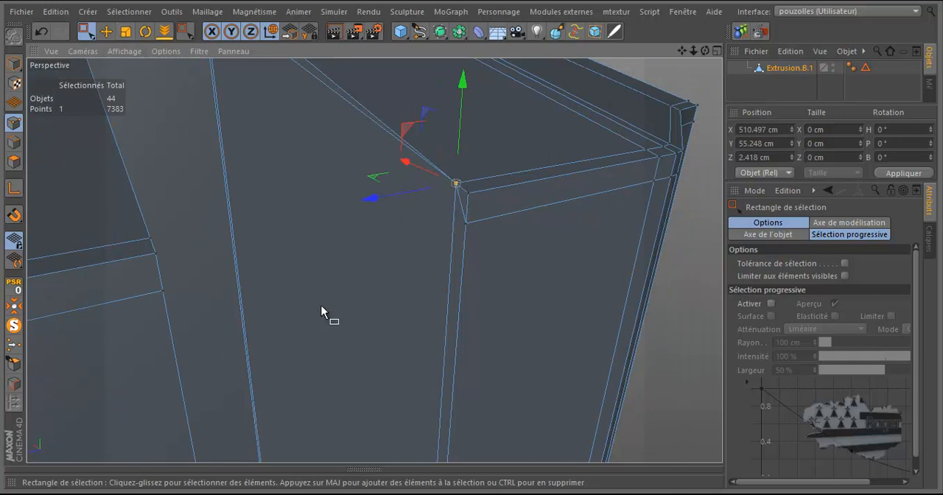
Step: Cut a sloping edge along the rib's groove wall with Couteau in Ligne mode, from the front corner to the inner upper corner
key(k)
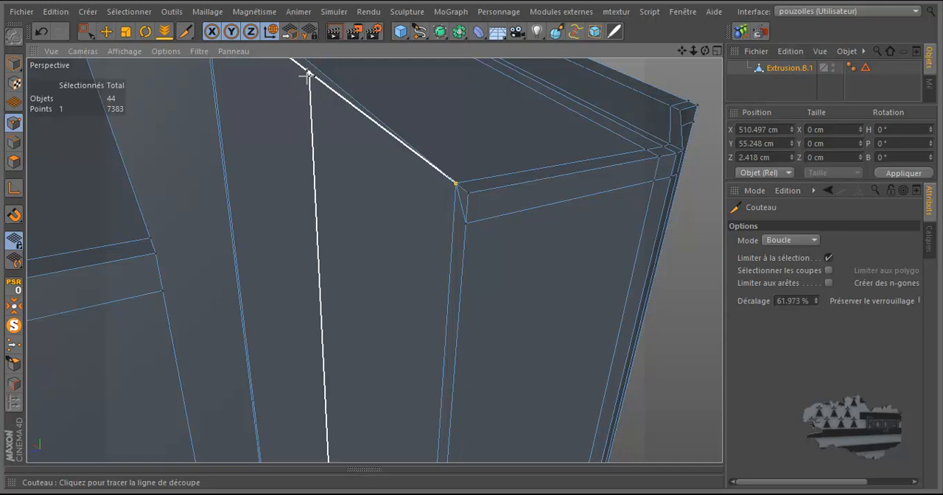
click(796, 241)
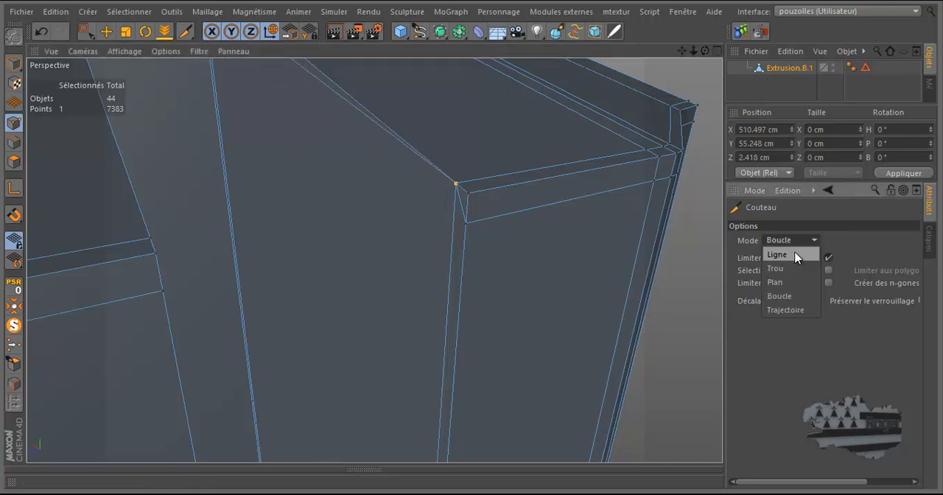
click(790, 251)
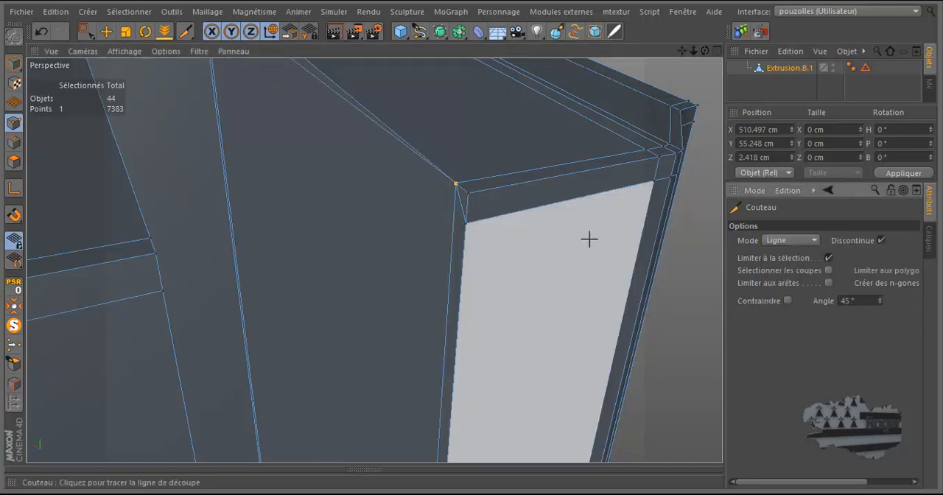
scroll(473, 238, down, 5)
click(470, 235)
click(284, 67)
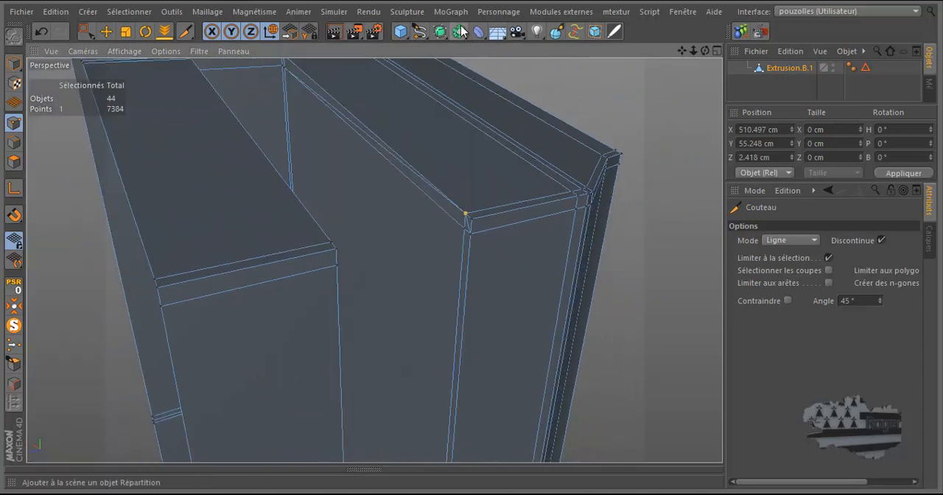
Step: Dissolve the stray sloping edge above the new cut and the short diagonal edge at the rib's front corner
click(106, 31)
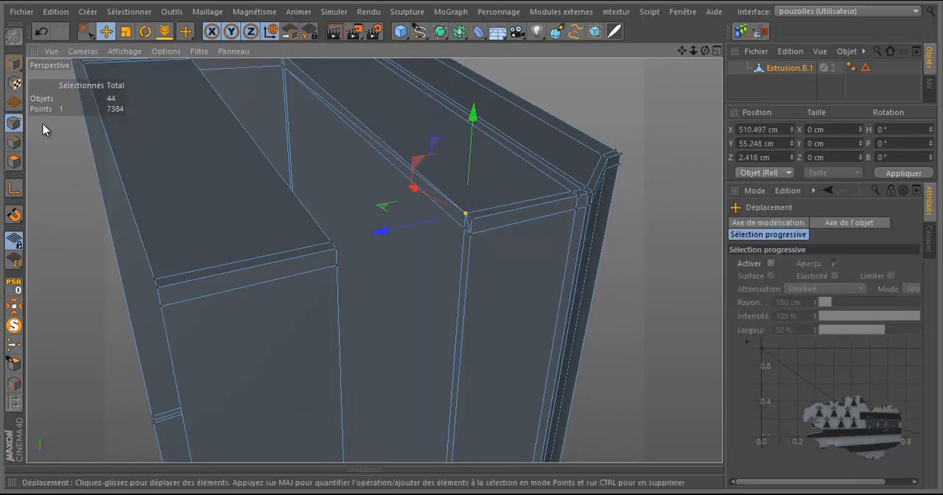
click(13, 142)
click(391, 154)
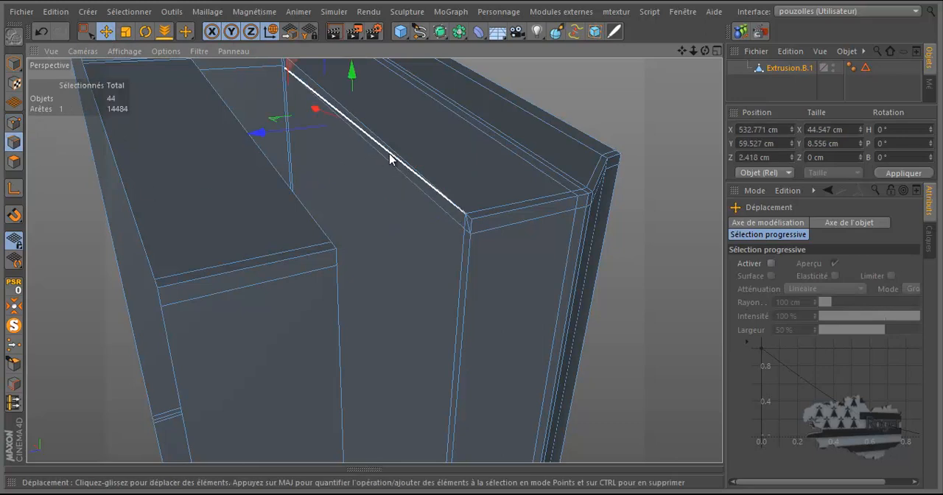
shift+click(468, 224)
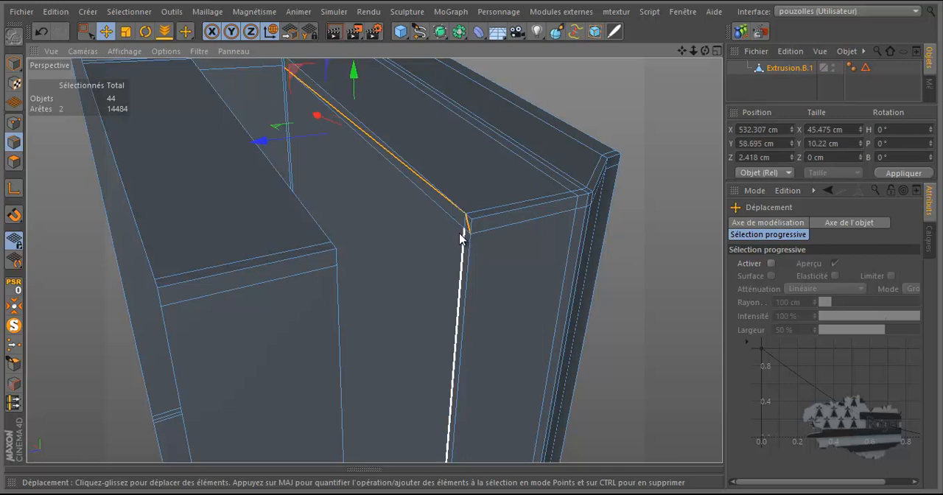
right_click(515, 275)
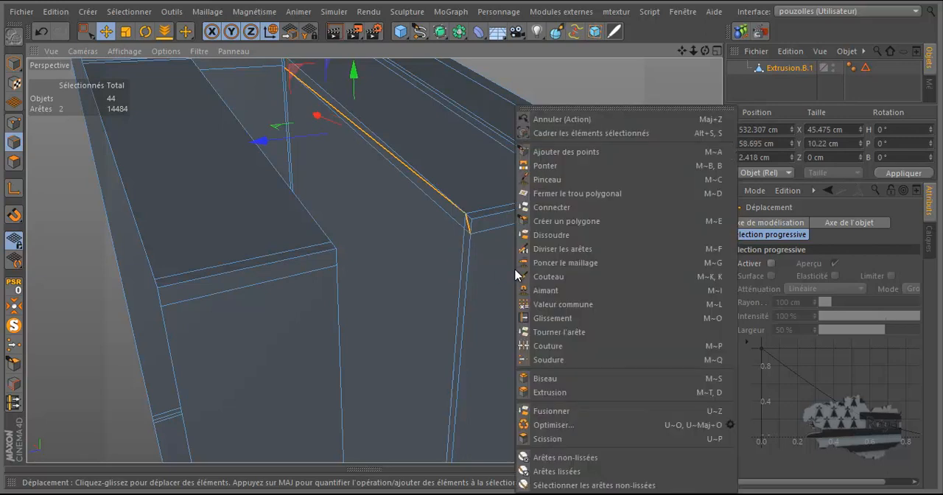
click(549, 233)
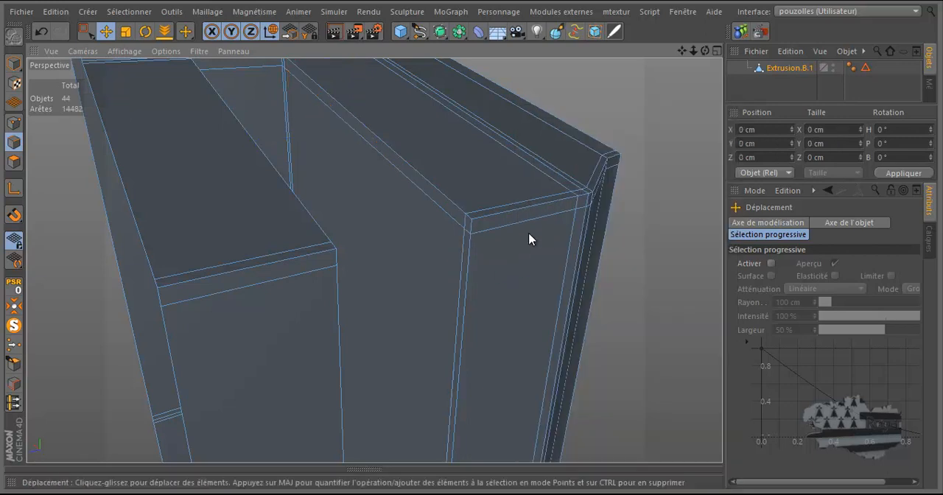
Step: Select the four points at the rib's front groove-side corner with Rectangle de sélection and examine the edges along both ribs' groove sides
click(13, 125)
click(86, 31)
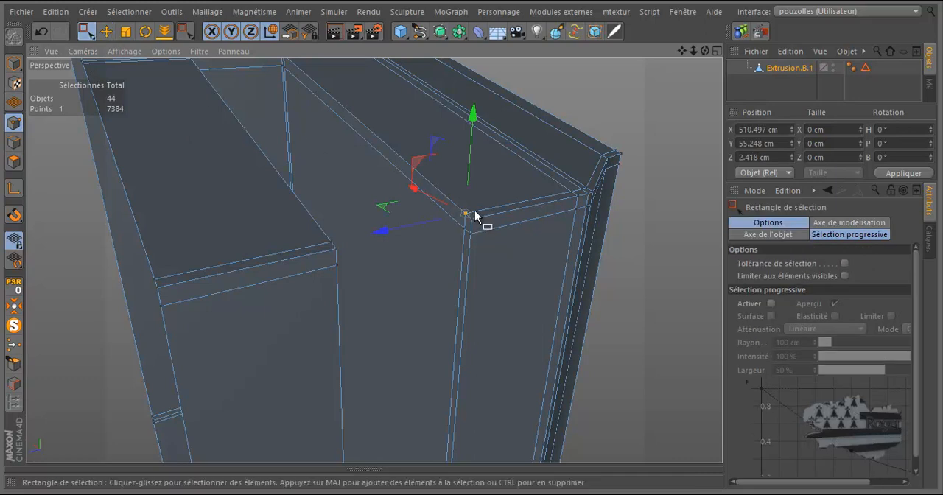
scroll(479, 221, up, 3)
scroll(479, 231, up, 3)
drag(491, 156, 406, 315)
scroll(406, 314, down, 6)
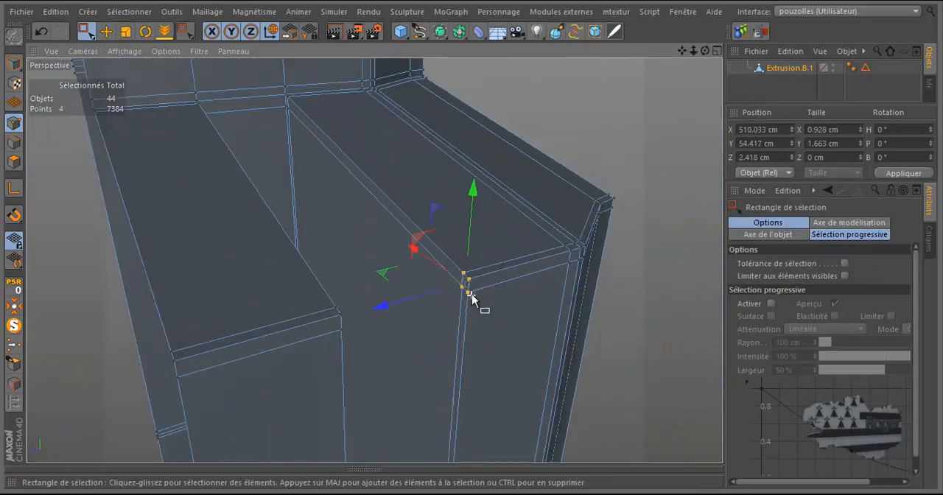
scroll(314, 103, up, 5)
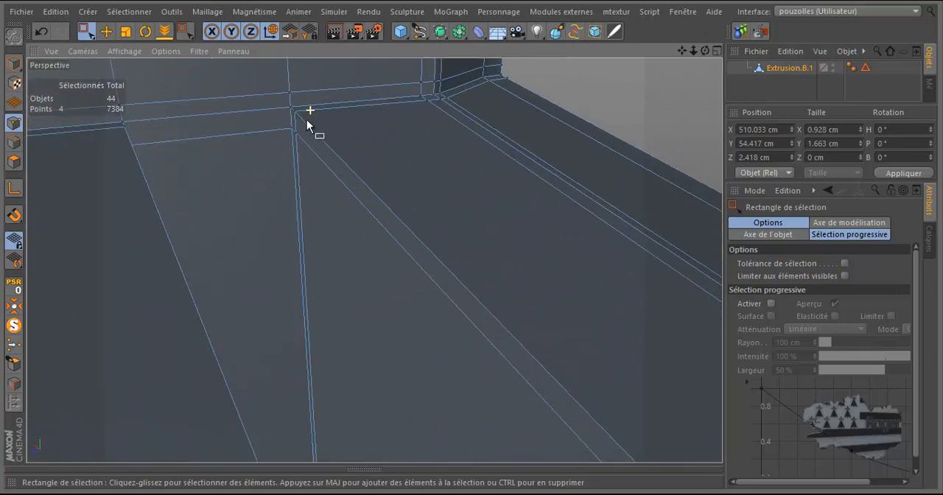
scroll(319, 127, down, 1)
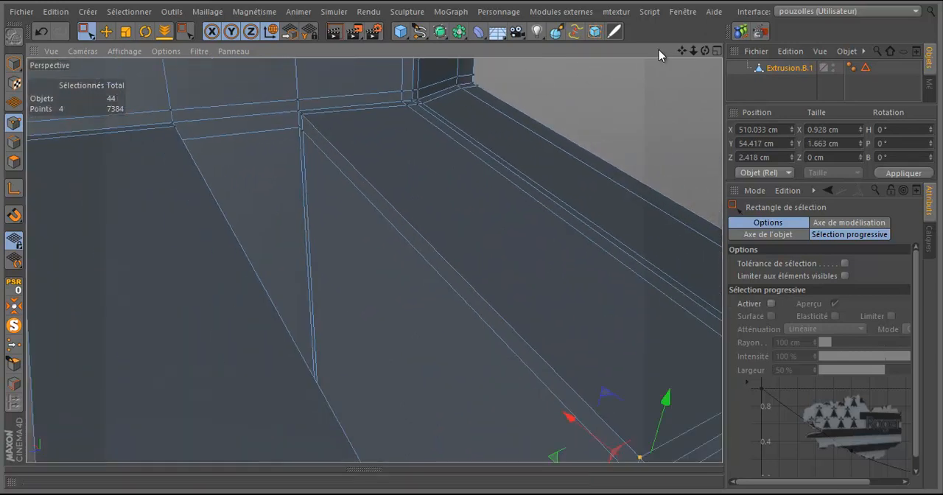
drag(705, 53, 471, 244)
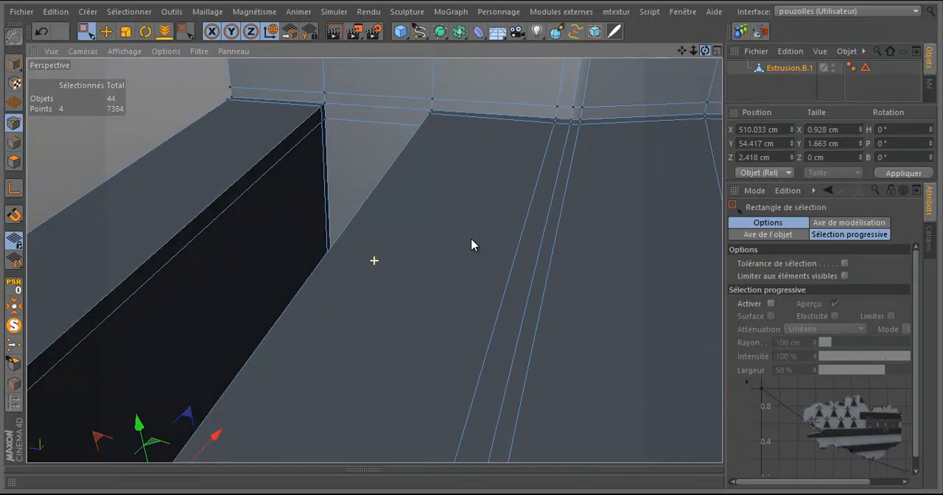
scroll(400, 252, up, 2)
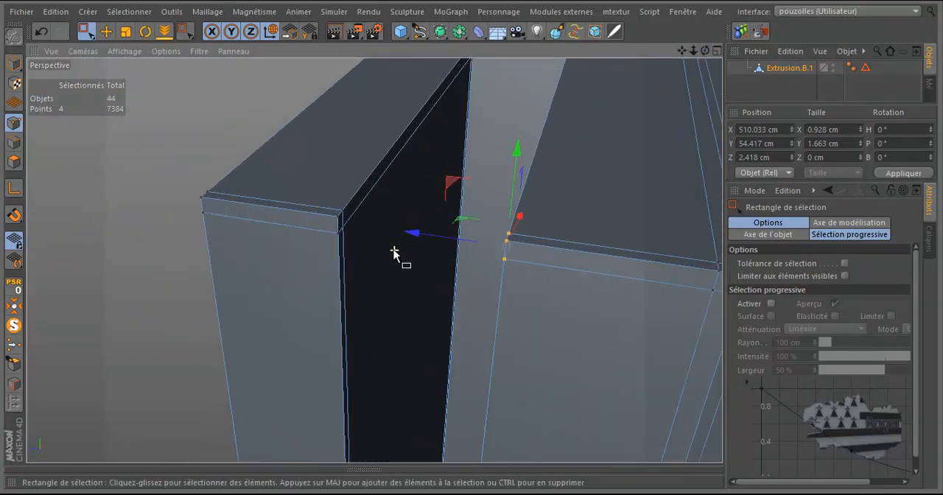
drag(706, 51, 473, 244)
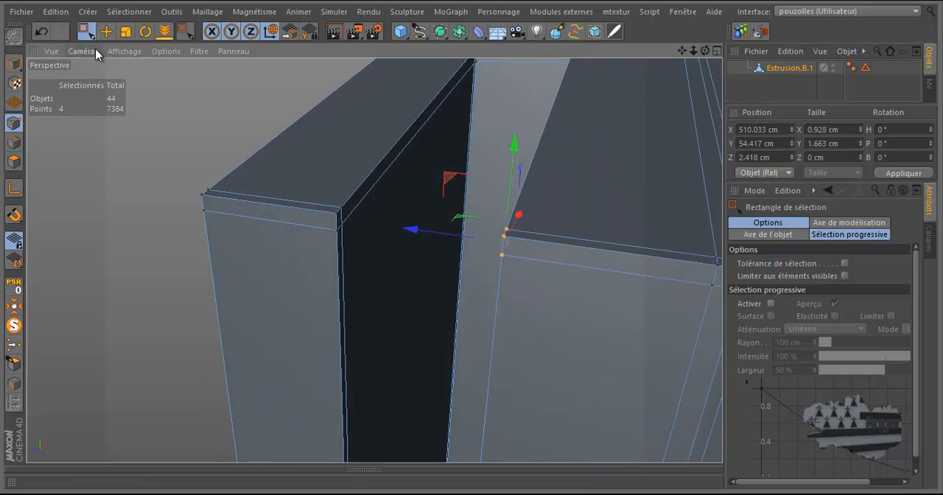
Step: Select the edge rings across the upper front of both ribs together with Sélection par anneau in edge mode
key(k)
key(k)
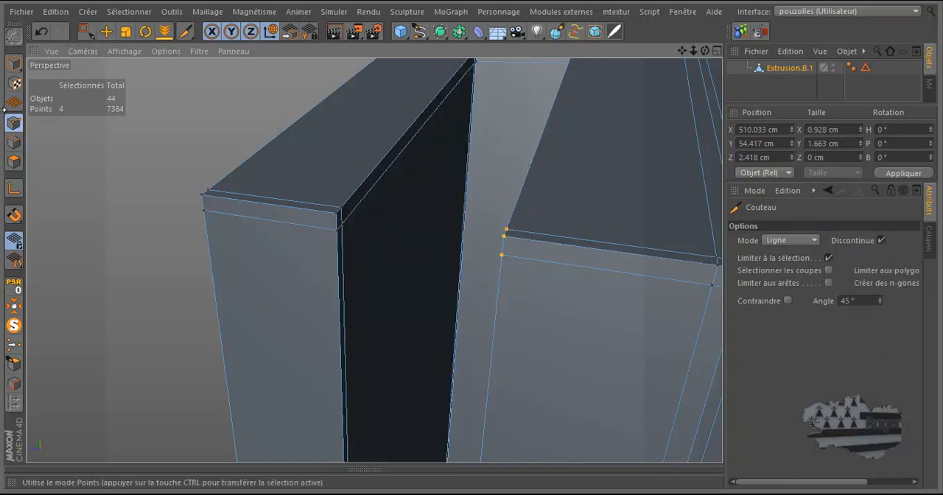
click(14, 145)
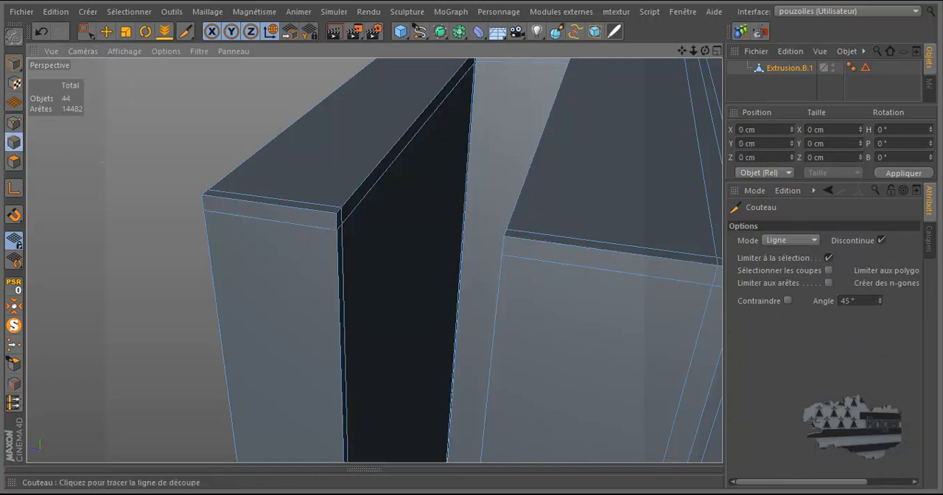
right_click(273, 214)
click(317, 193)
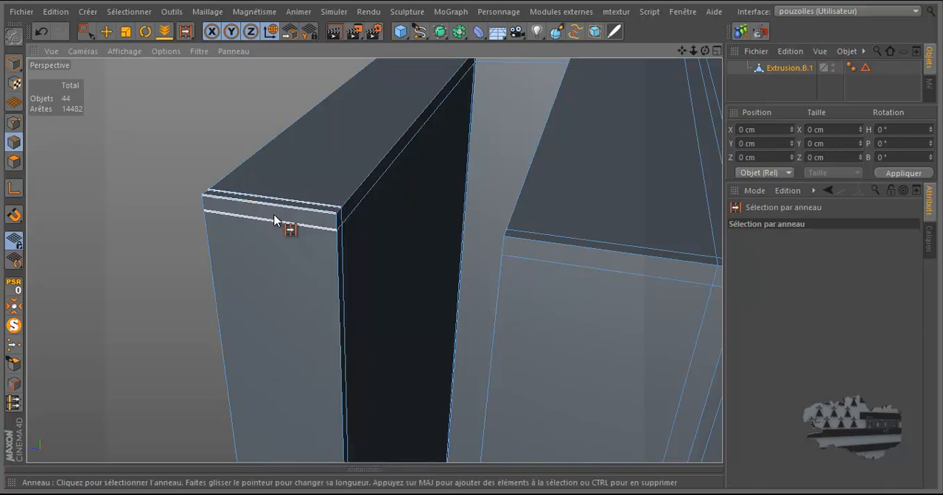
click(515, 249)
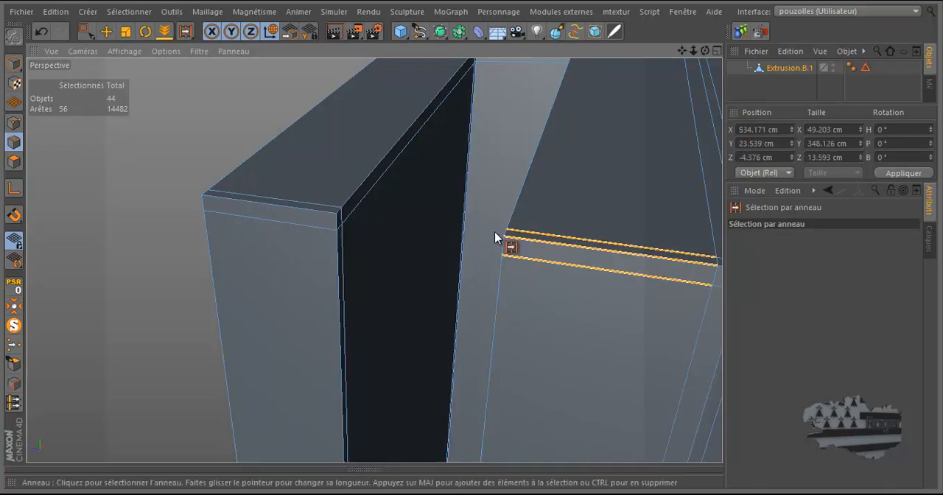
shift+click(285, 214)
Step: Try to divide both ribs' selected edge rings with Diviser les arêtes at 30% Décalage, and undo the division
right_click(142, 143)
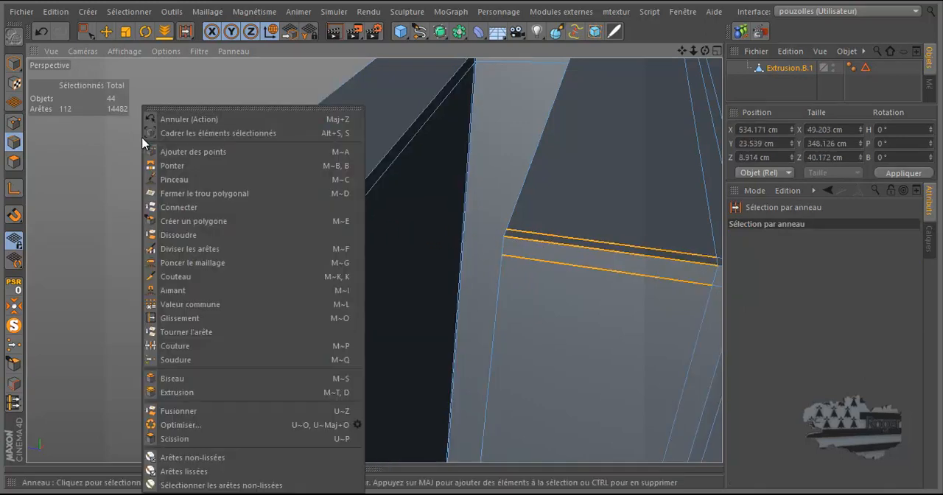
click(184, 248)
click(299, 216)
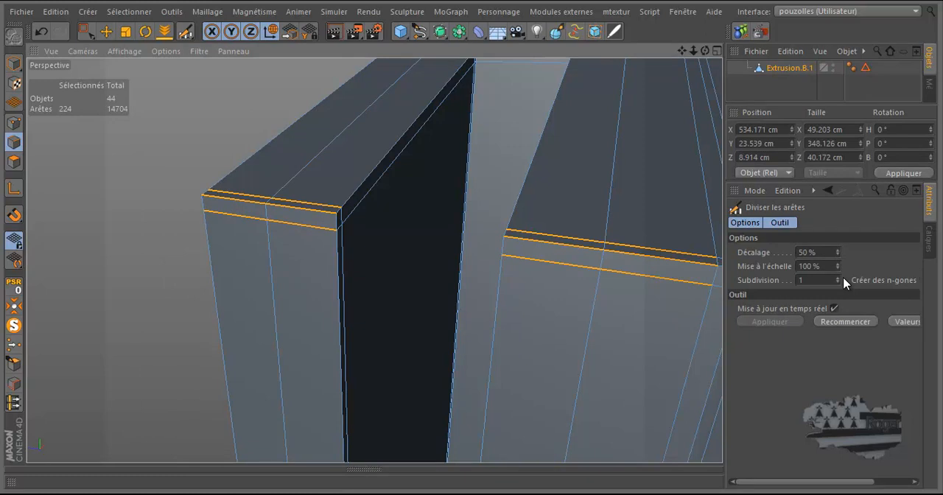
drag(837, 259, 838, 259)
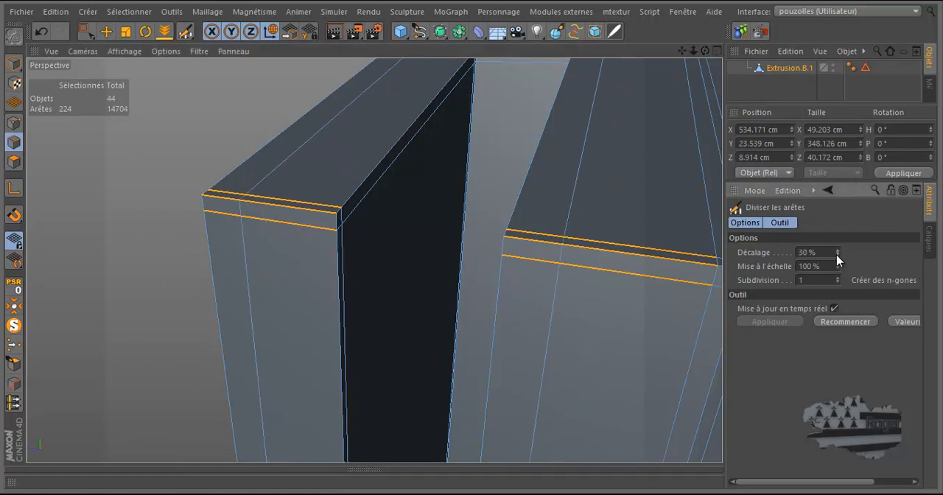
click(47, 33)
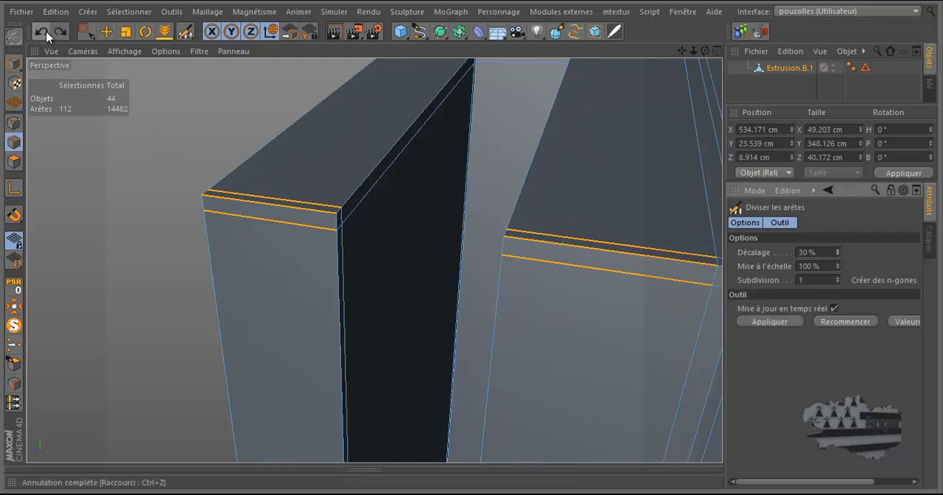
Step: Select only the wider rib's edge ring and divide it with Diviser les arêtes at 5% Décalage, along the groove side
right_click(101, 154)
click(177, 177)
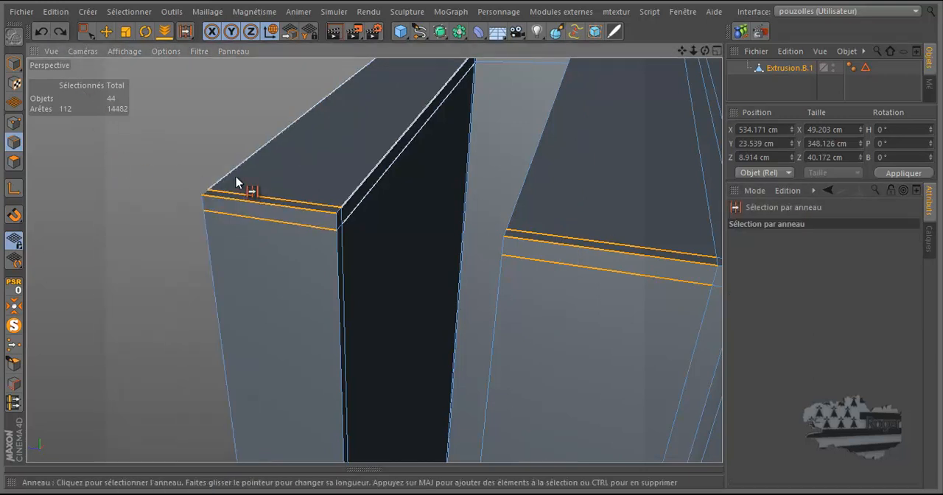
click(571, 245)
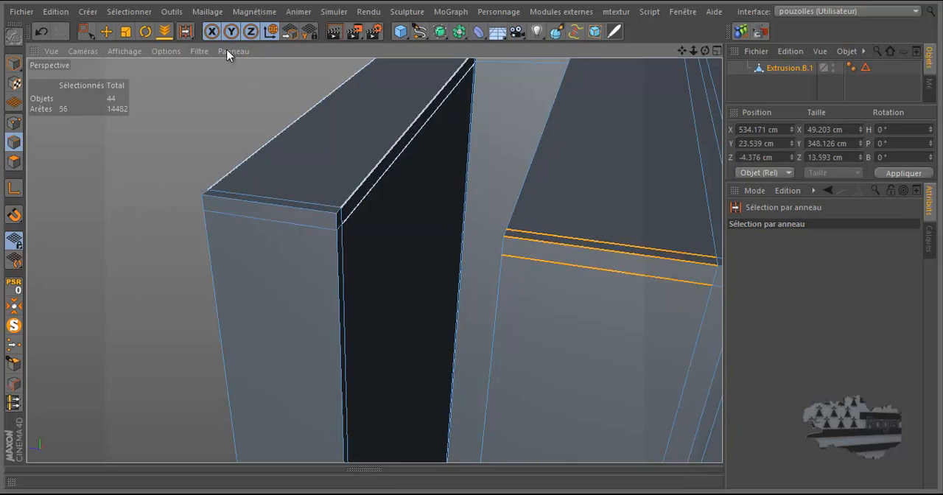
click(185, 32)
click(221, 76)
click(565, 253)
drag(840, 255, 840, 255)
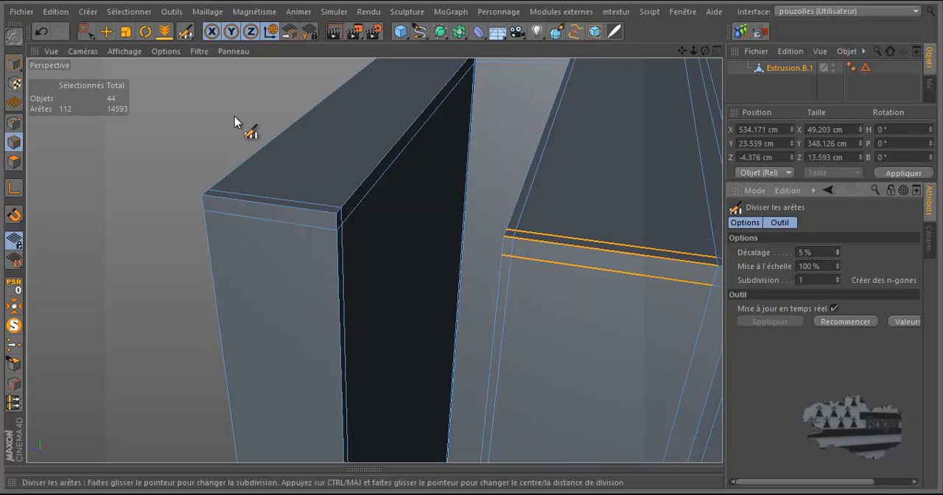
Step: Select the narrow rib's edge ring and divide it with Diviser les arêtes at 94% Décalage, along its groove side
drag(185, 31, 237, 77)
click(272, 210)
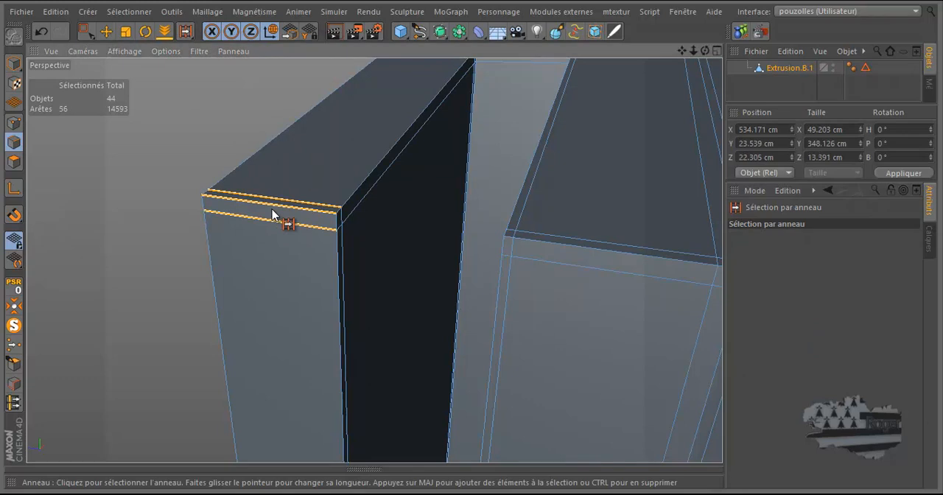
drag(184, 31, 231, 82)
click(274, 204)
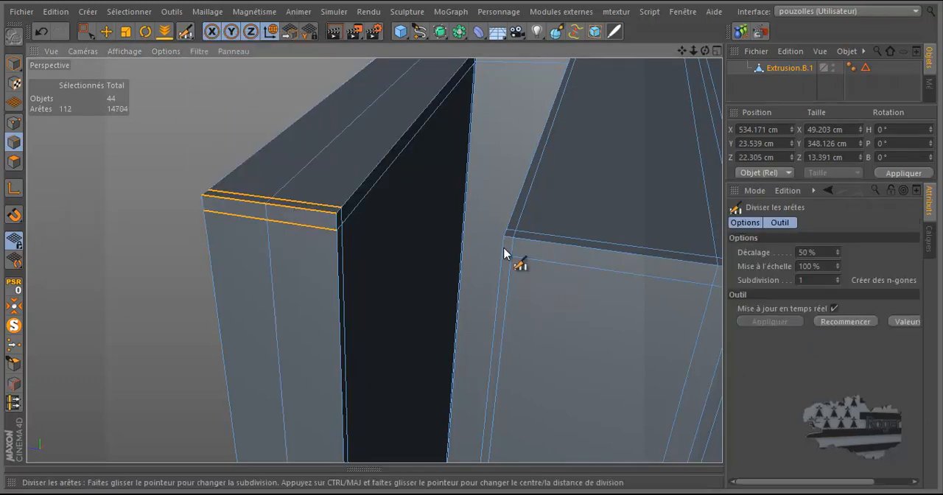
drag(838, 252, 838, 251)
Step: Show all the door frame's objects again and render the view with Surface de subdivision.2 enabled
scroll(373, 175, down, 6)
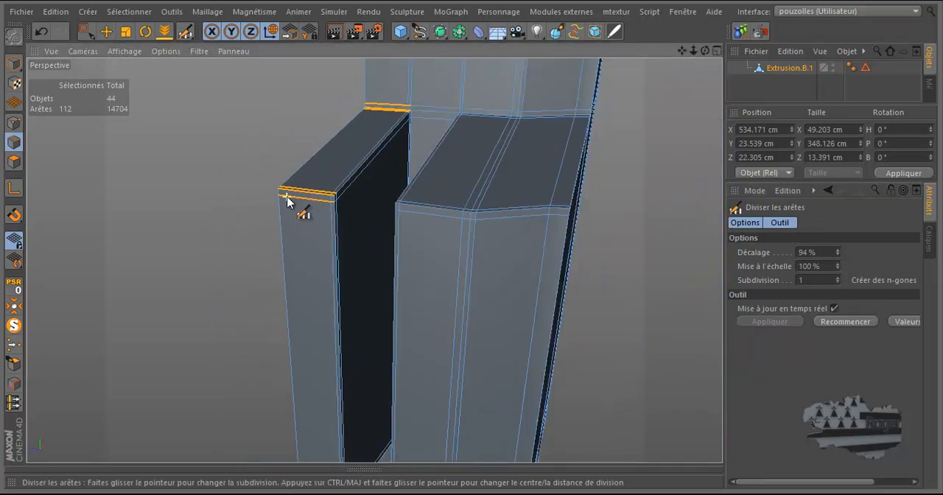
scroll(283, 210, down, 4)
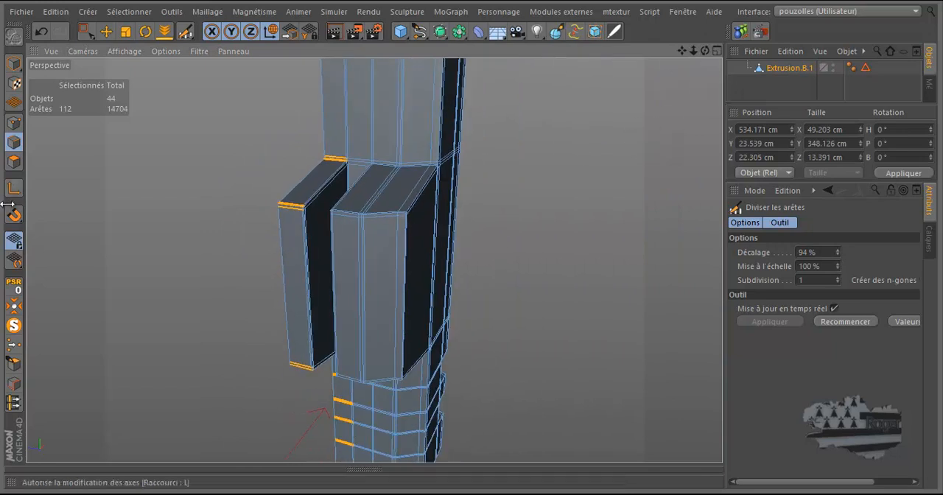
click(14, 326)
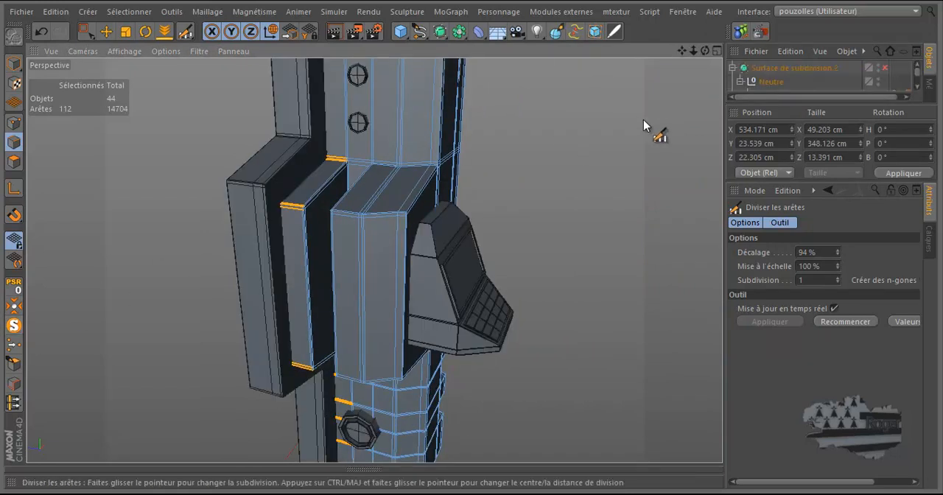
drag(848, 103, 852, 277)
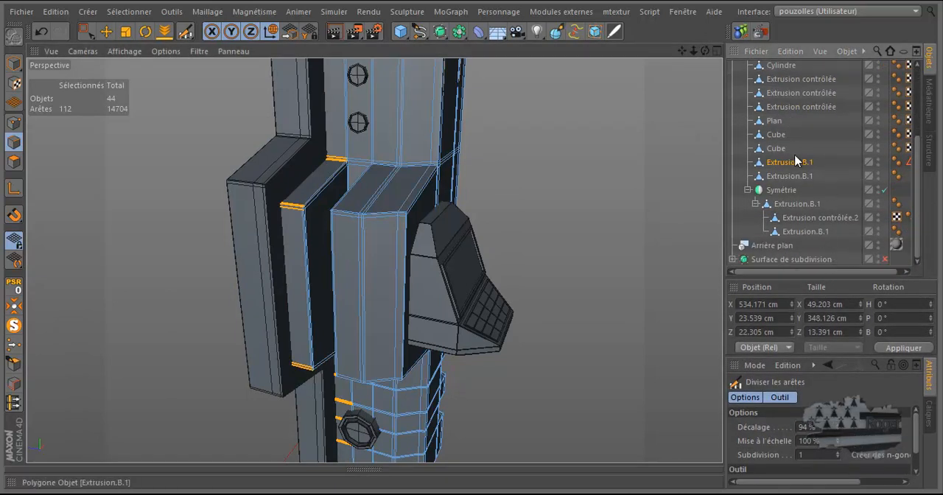
scroll(795, 161, up, 4)
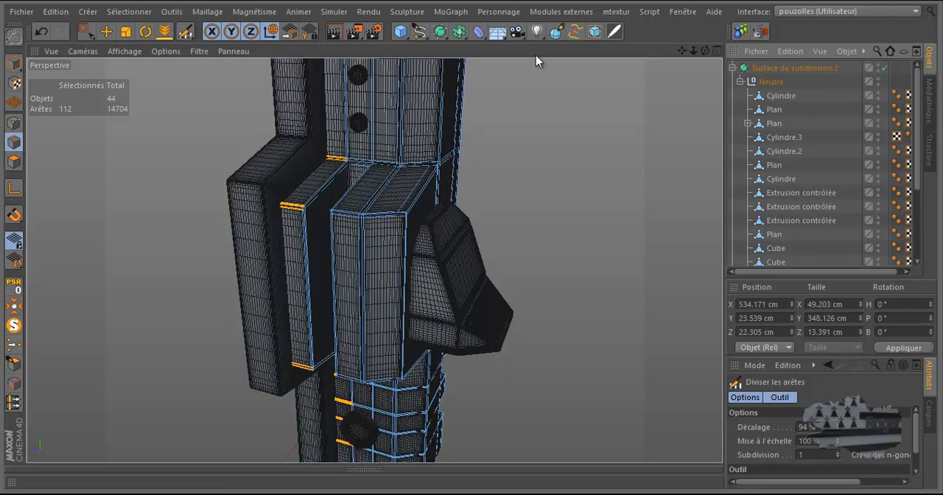
click(335, 35)
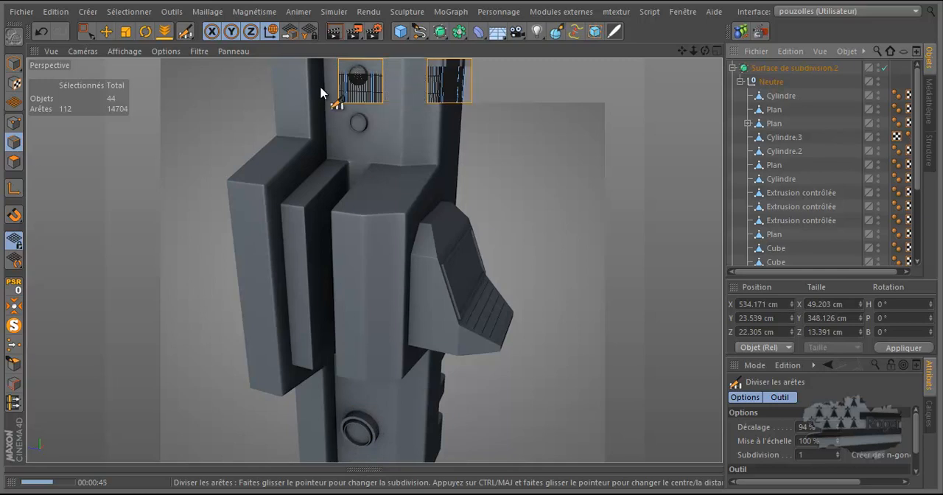
Step: Turn off Occlusion ambiante in the render settings and render the view again
click(377, 32)
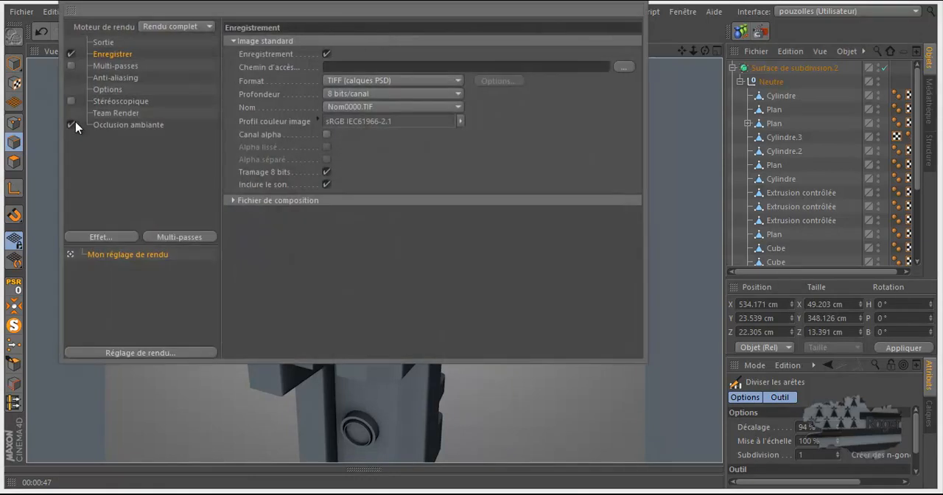
click(72, 125)
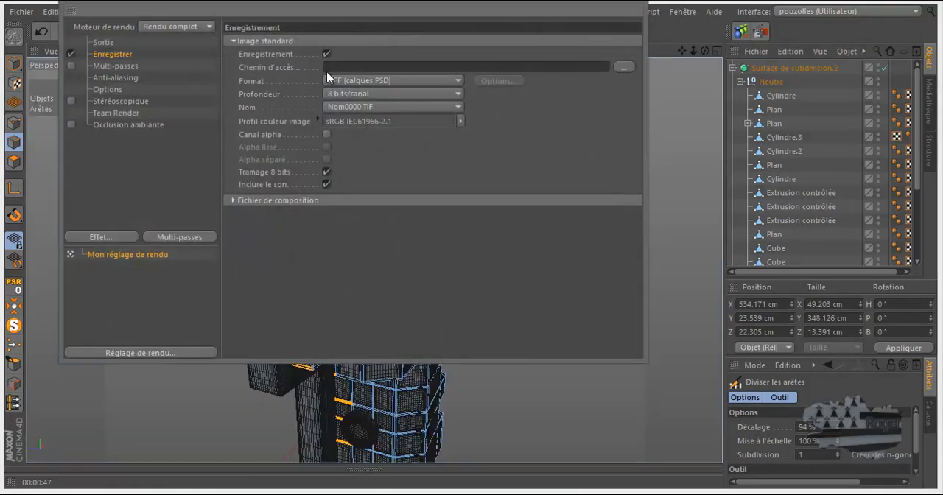
click(621, 2)
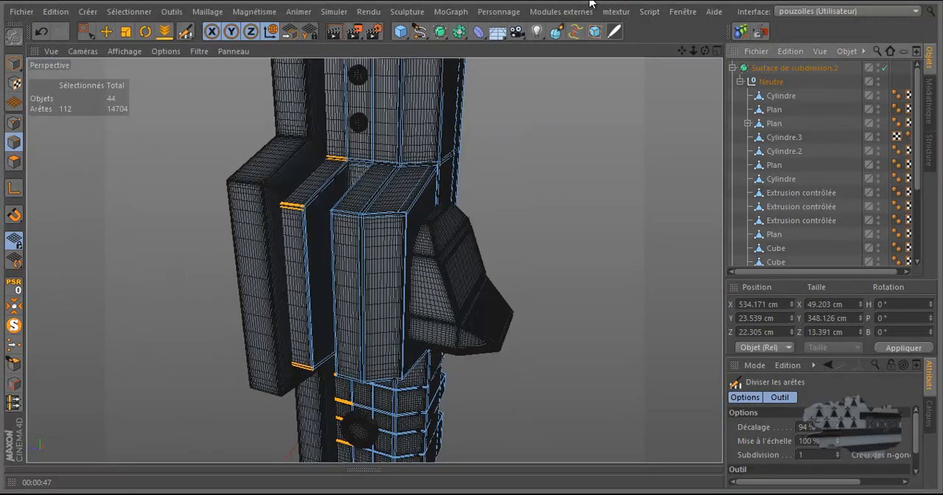
click(338, 33)
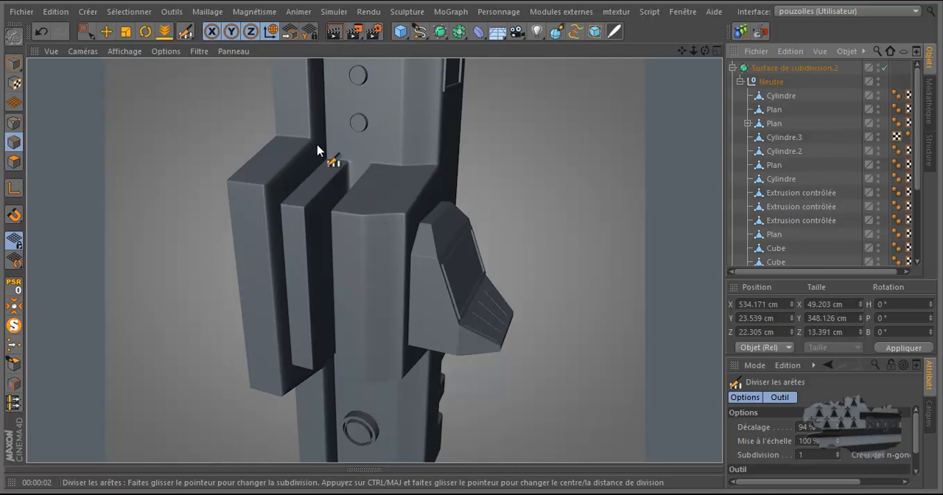
Step: Turn Occlusion ambiante back on in the render settings and close them
click(374, 32)
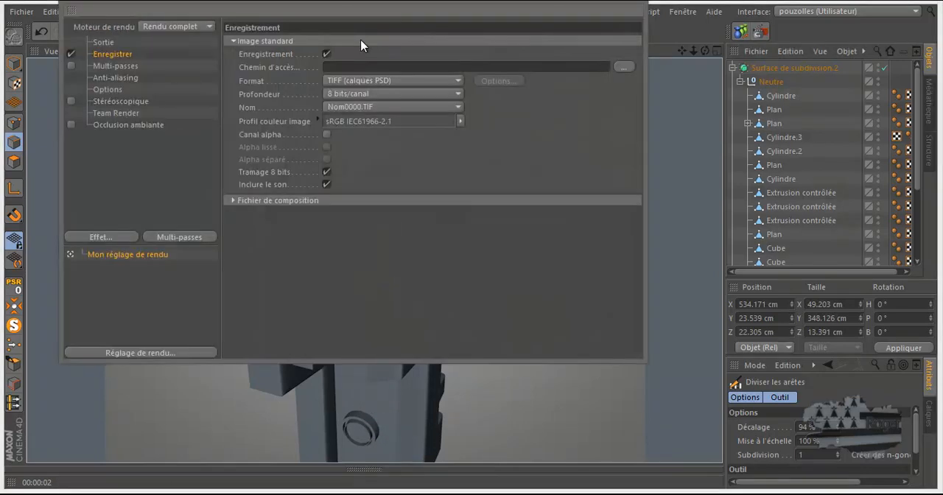
click(71, 125)
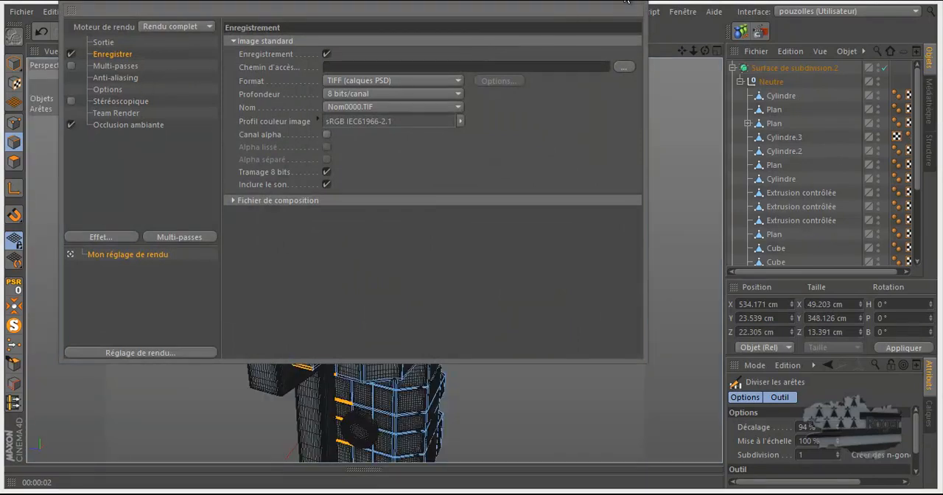
click(626, 3)
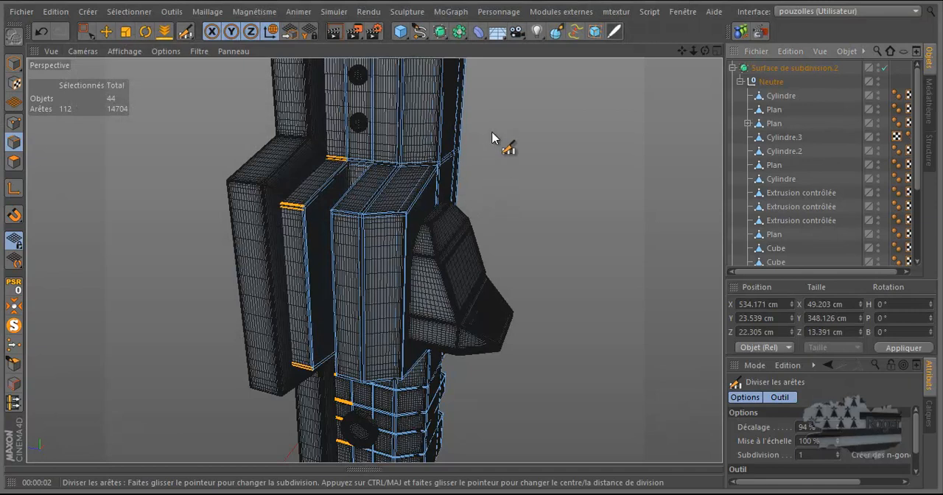
Step: Clear the edge selection with the Déplacement tool active and examine the whole subdivided door frame
click(106, 31)
click(195, 185)
alt+drag(198, 190, 536, 228)
scroll(536, 228, down, 3)
drag(681, 52, 487, 221)
drag(705, 51, 471, 244)
drag(682, 51, 472, 244)
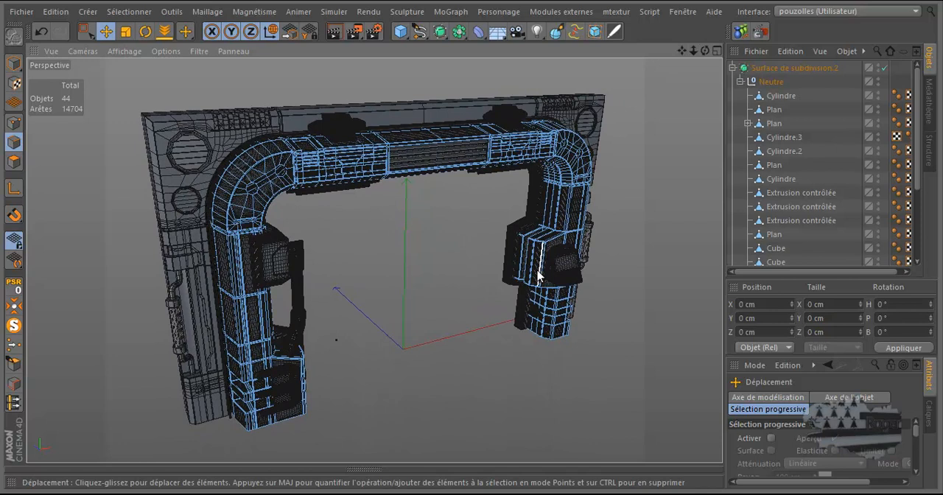
scroll(537, 276, up, 2)
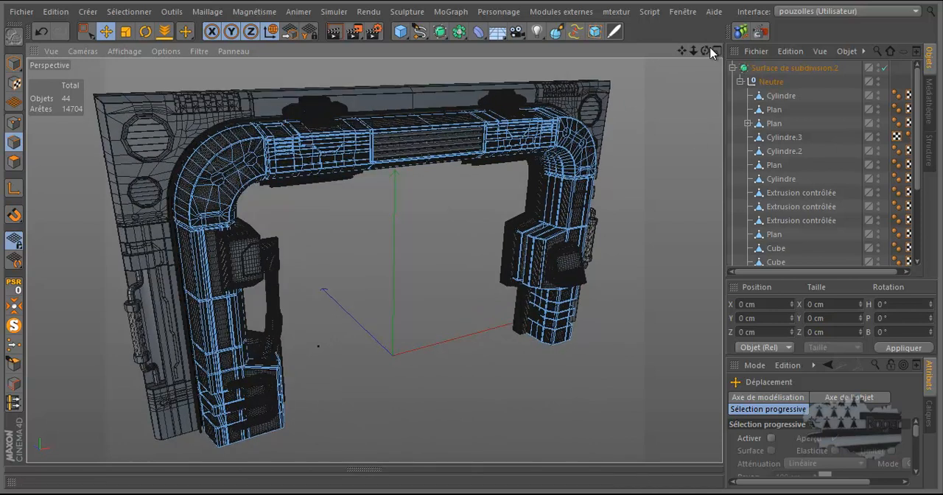
Step: Disable Surface de subdivision.2 to work on the unsmoothed groove of the pillar block
mouse_move(706, 51)
mouse_down()
mouse_move(472, 237)
mouse_move(699, 63)
mouse_up()
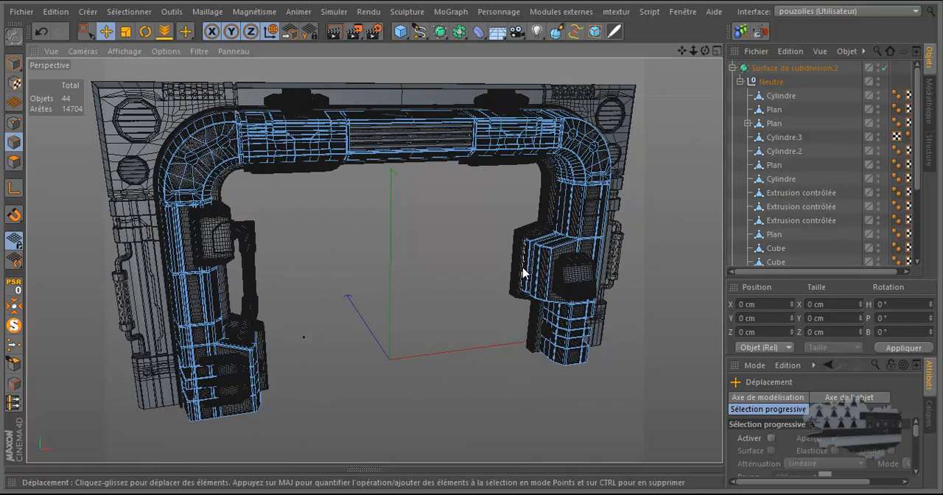
click(885, 67)
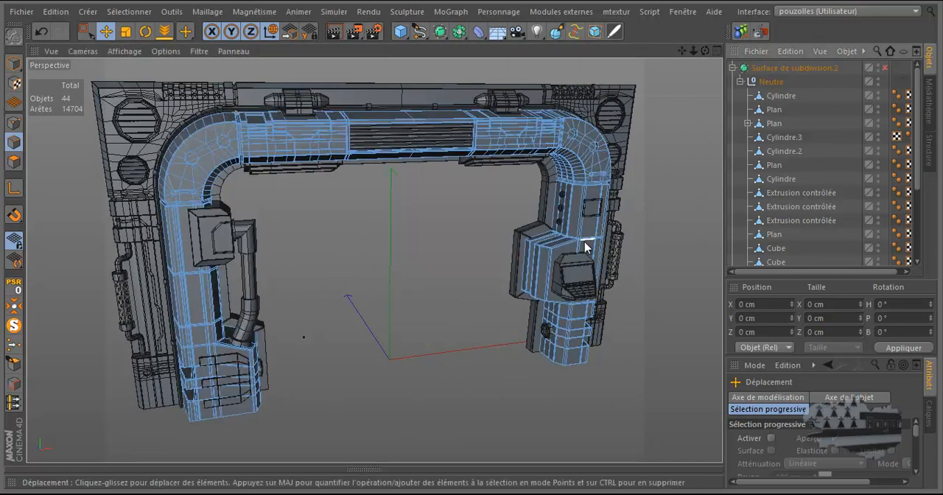
scroll(527, 265, up, 10)
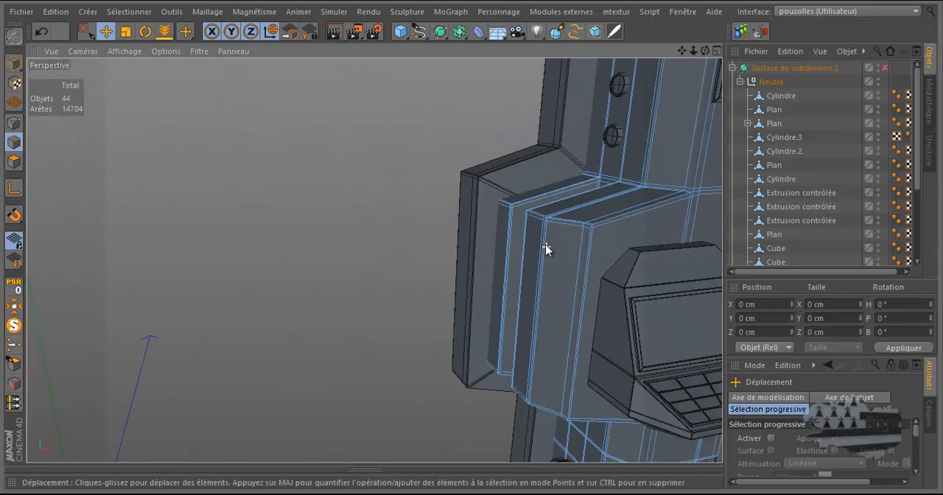
drag(705, 51, 472, 245)
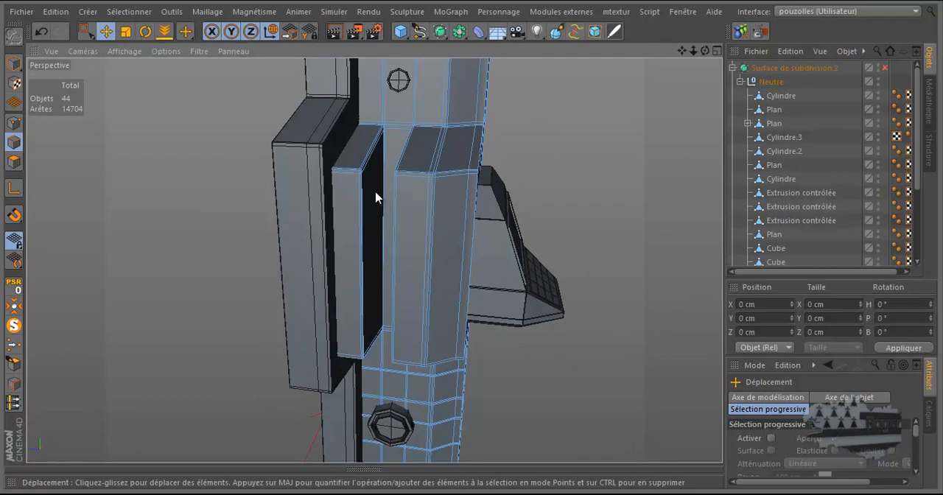
Step: Add a cylinder primitive to the scene and set its orientation to +Z
click(400, 31)
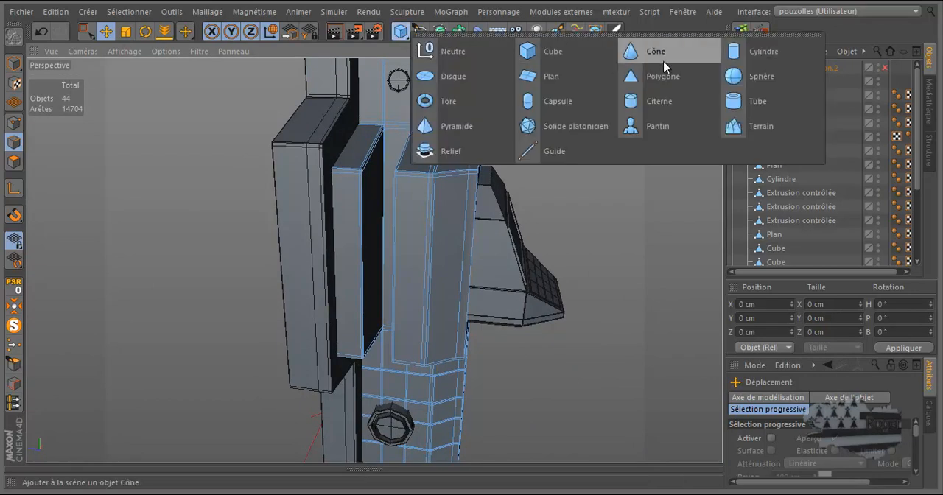
click(762, 51)
scroll(451, 211, down, 3)
scroll(450, 210, down, 2)
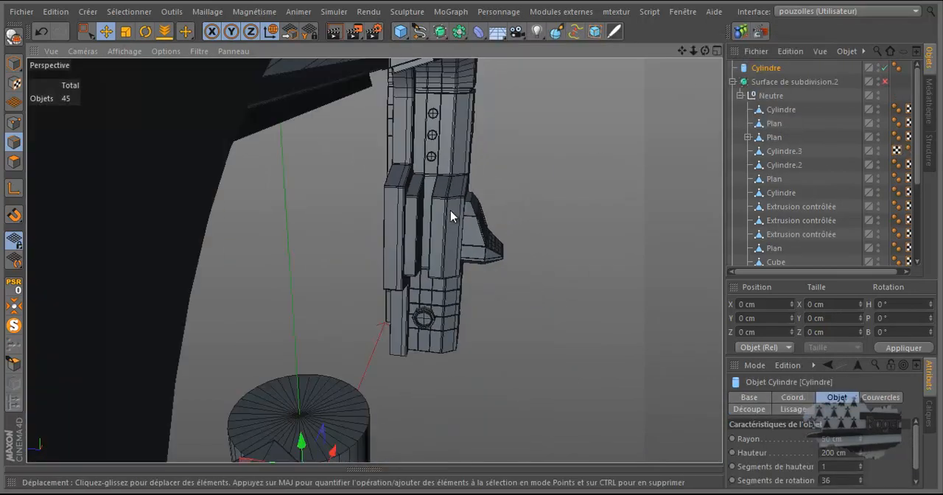
scroll(450, 210, down, 1)
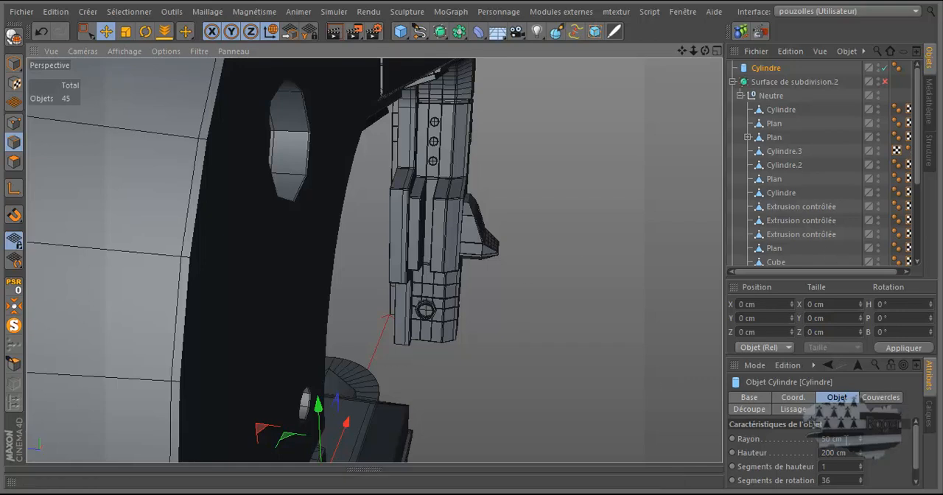
drag(842, 361, 847, 322)
click(844, 444)
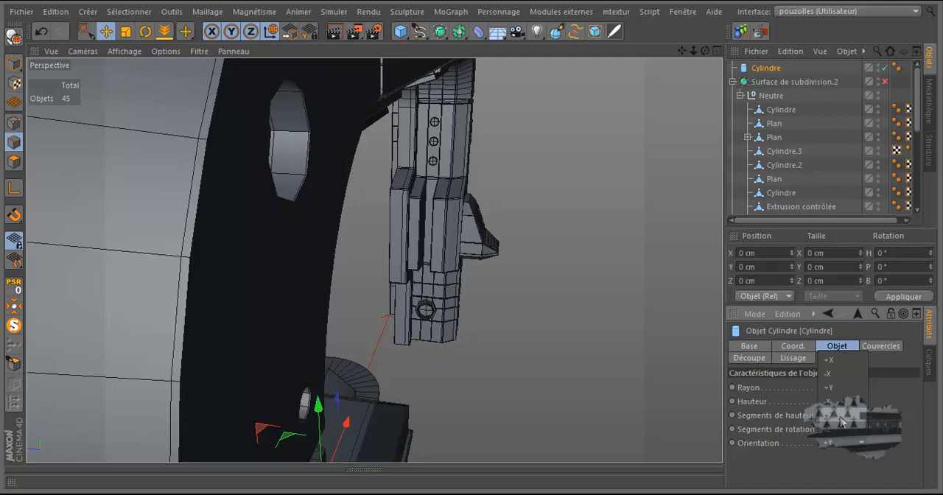
click(840, 361)
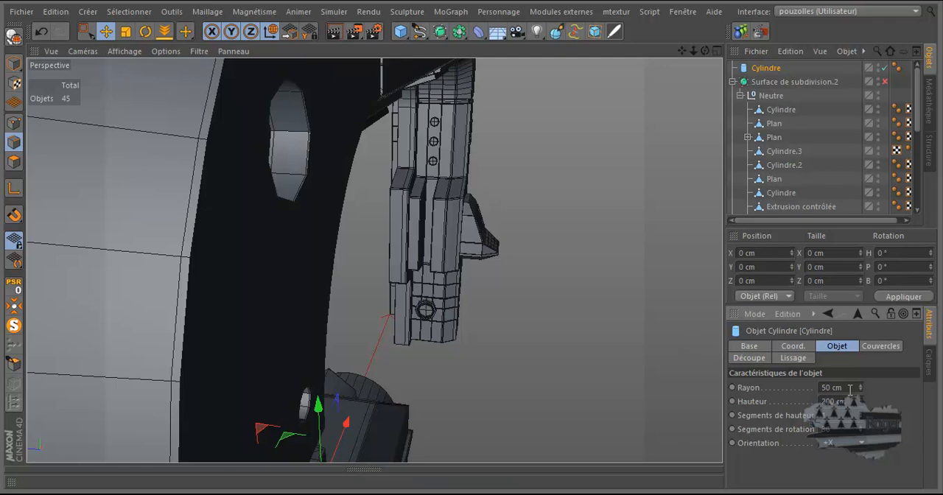
click(838, 444)
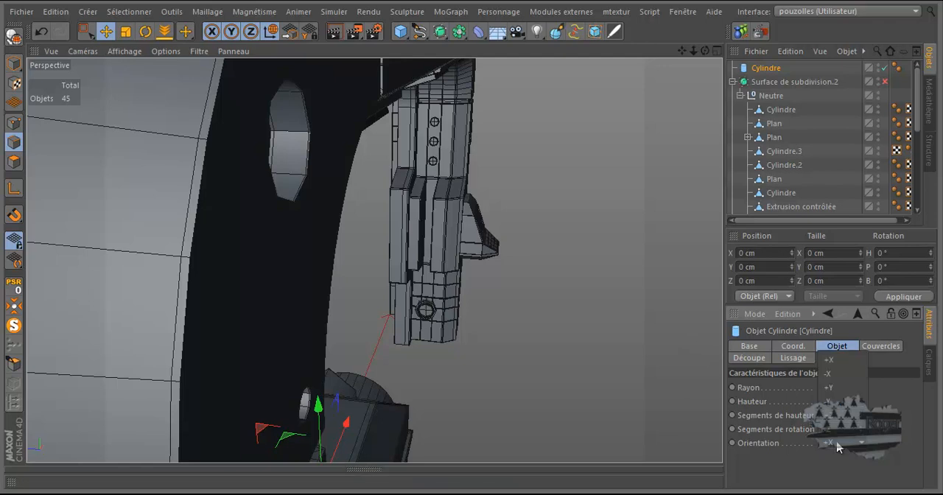
click(840, 419)
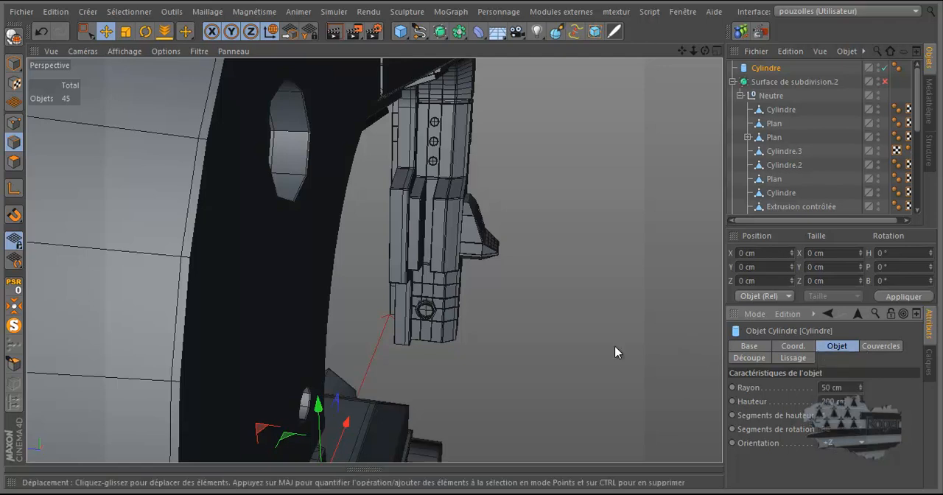
Step: Move the cylinder in the front view onto the grooved block of the pillar
alt+drag(612, 345, 588, 346)
middle_click(530, 364)
middle_click(522, 396)
scroll(518, 393, down, 3)
alt+middle_drag(502, 382, 440, 320)
scroll(440, 320, down, 3)
key(o)
scroll(405, 400, down, 6)
scroll(341, 381, down, 1)
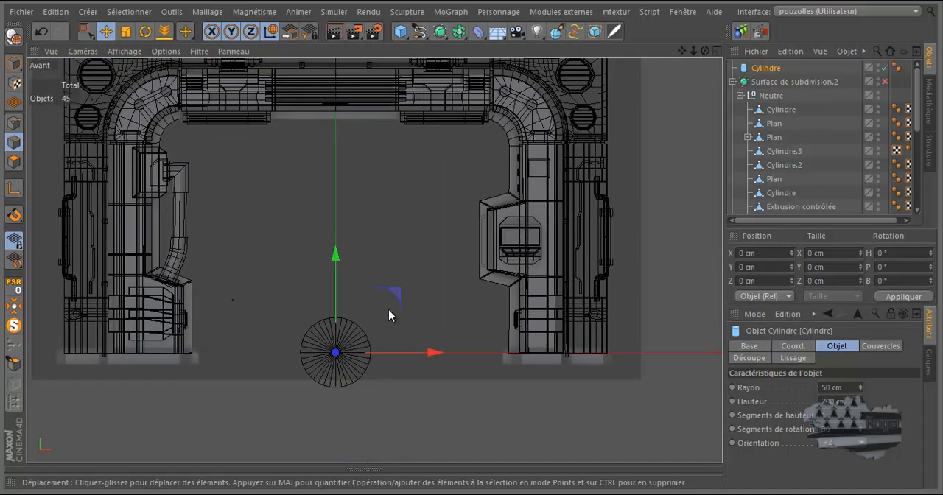
drag(397, 294, 564, 173)
middle_click(510, 207)
middle_click(300, 218)
alt+drag(414, 270, 525, 312)
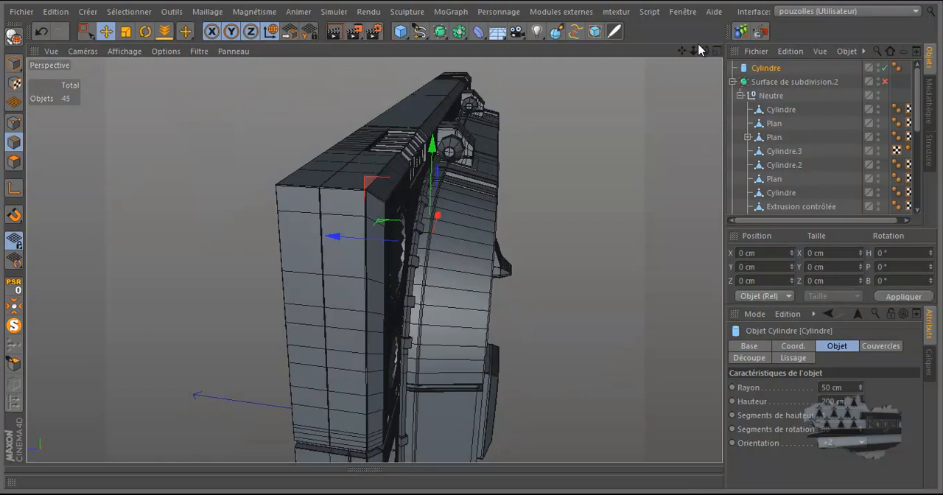
mouse_move(705, 50)
mouse_down()
mouse_move(467, 239)
mouse_move(704, 51)
mouse_up()
scroll(412, 177, down, 2)
scroll(321, 169, down, 1)
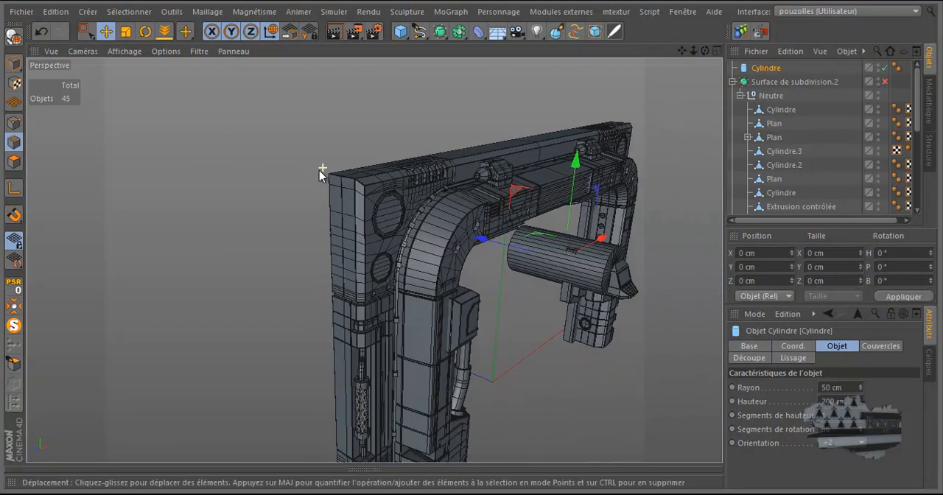
Step: Shrink the cylinder to a hexagonal shape with an 18 cm radius and slide it along Z into the groove between the ribs
scroll(572, 267, up, 6)
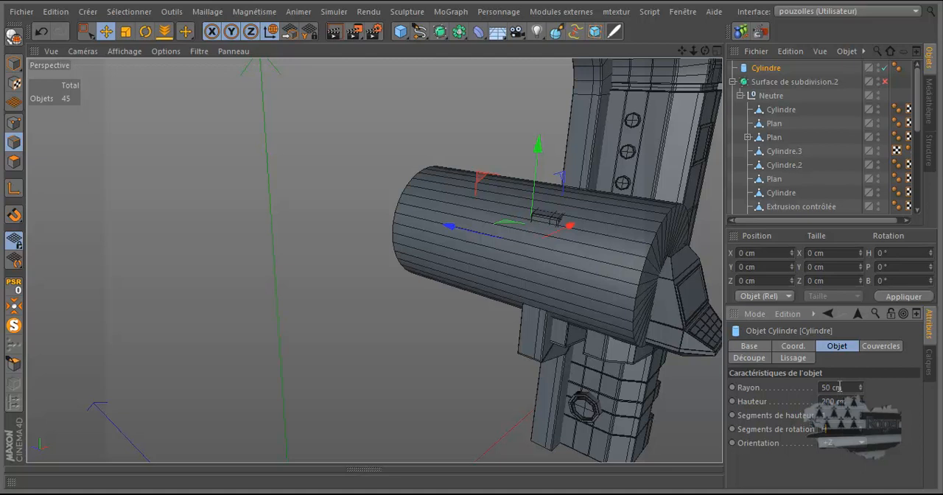
drag(860, 391, 860, 414)
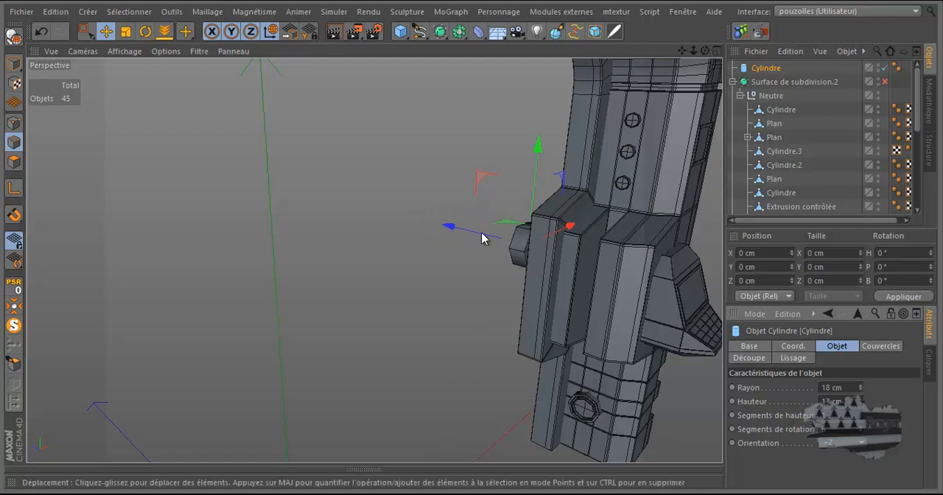
drag(450, 227, 533, 267)
scroll(595, 254, up, 5)
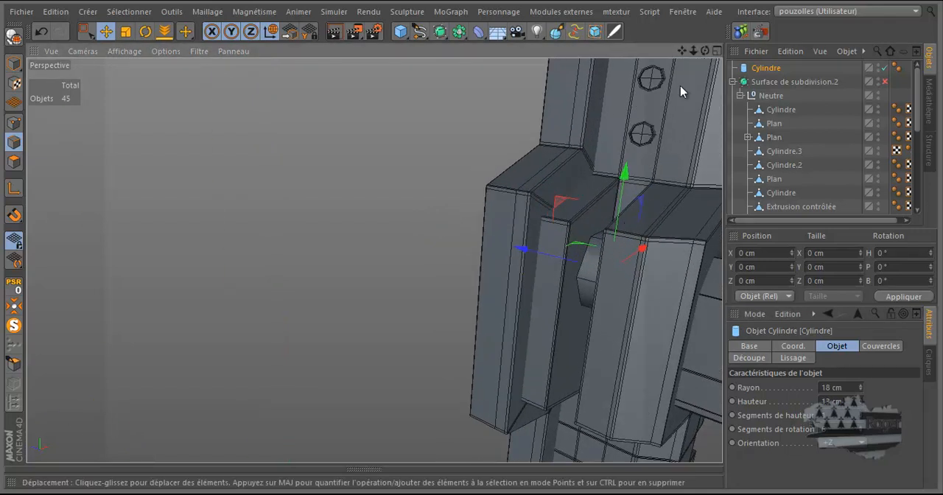
drag(705, 50, 474, 246)
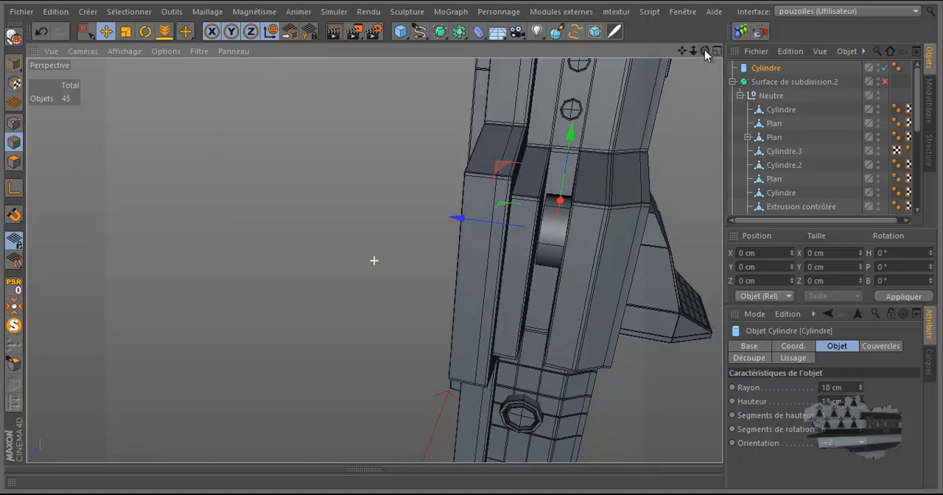
Step: Set the cylinder's radius to 19 cm and its height to 27 cm, and remove its caps
drag(860, 387, 860, 385)
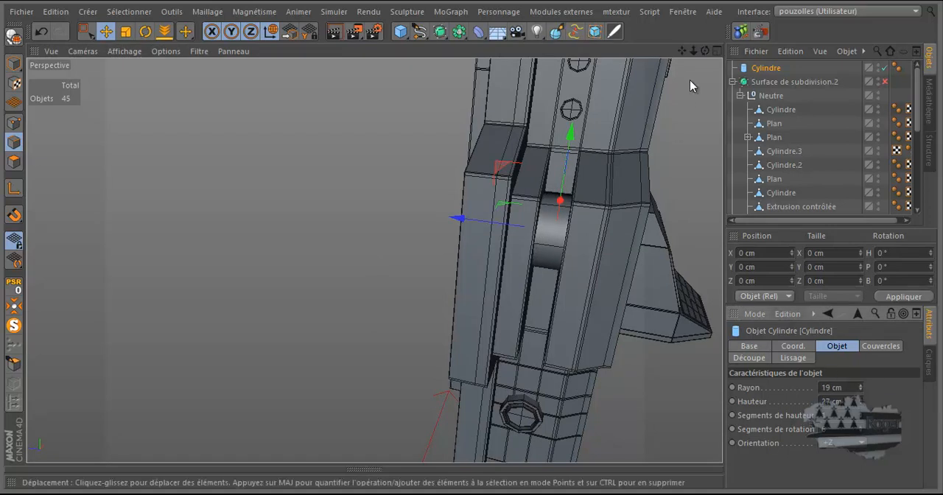
drag(706, 51, 473, 242)
drag(661, 235, 655, 238)
drag(708, 51, 474, 244)
click(863, 349)
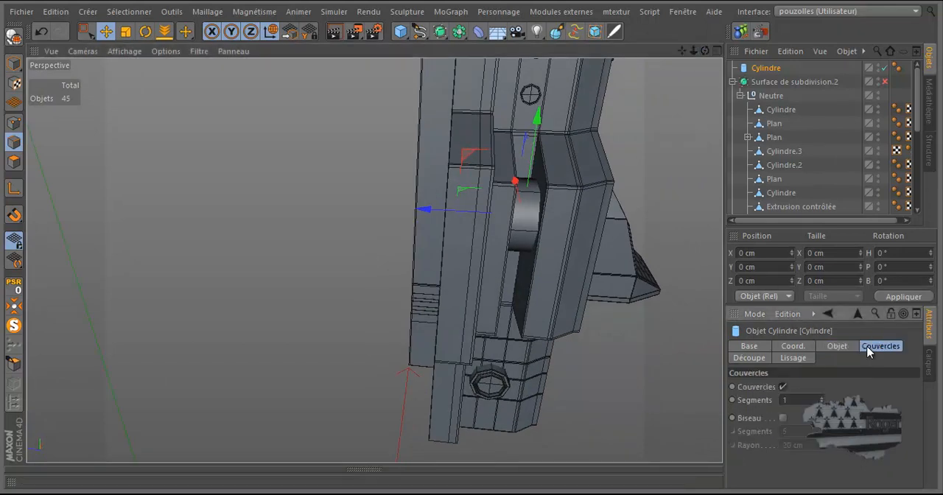
click(783, 387)
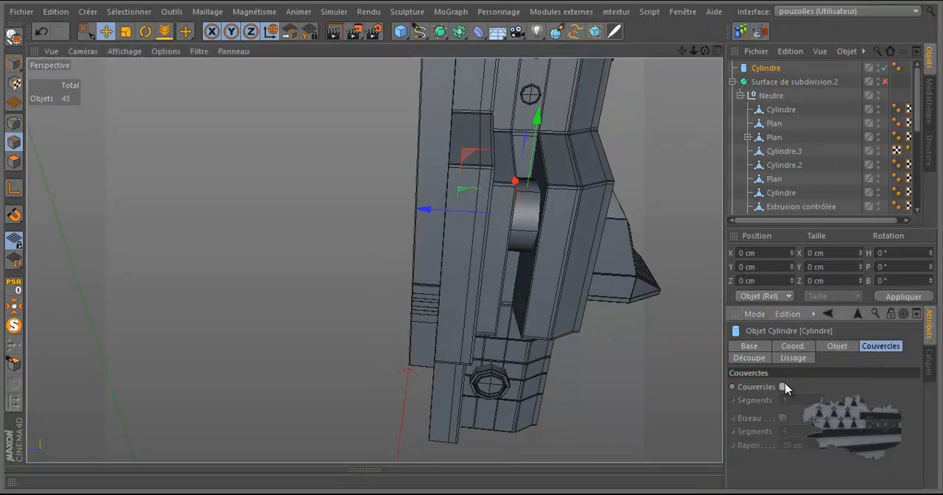
Step: Reduce the cylinder's radius to 10 cm and place two copies of it in a column along the groove
click(833, 348)
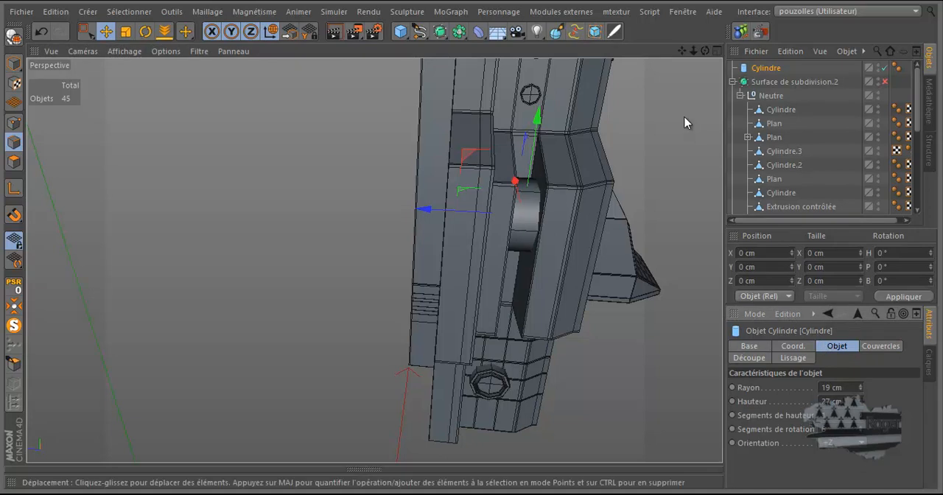
drag(705, 52, 472, 249)
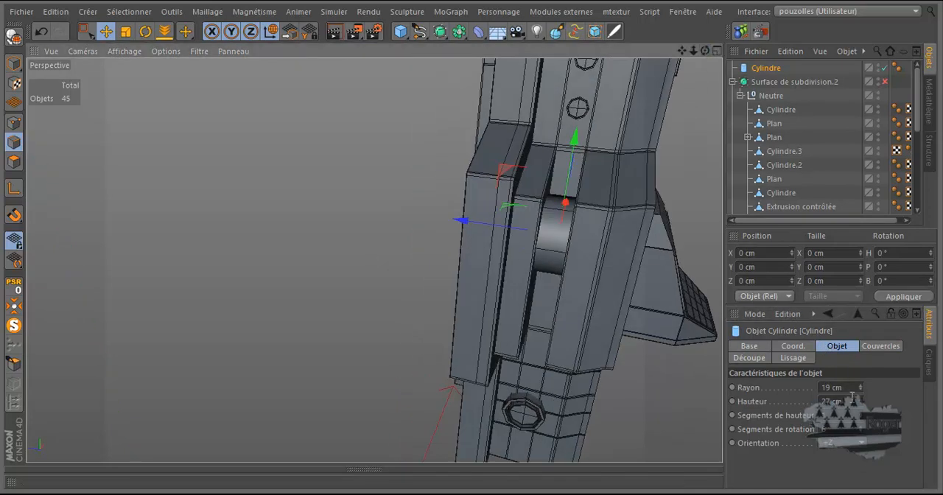
drag(861, 387, 862, 394)
drag(705, 51, 472, 246)
drag(652, 251, 646, 258)
drag(630, 207, 610, 283)
drag(703, 49, 472, 238)
Step: Merge the three groove cylinders into a single editable object and place it inside the Neutre group
scroll(402, 252, down, 5)
scroll(390, 244, down, 2)
drag(705, 50, 473, 244)
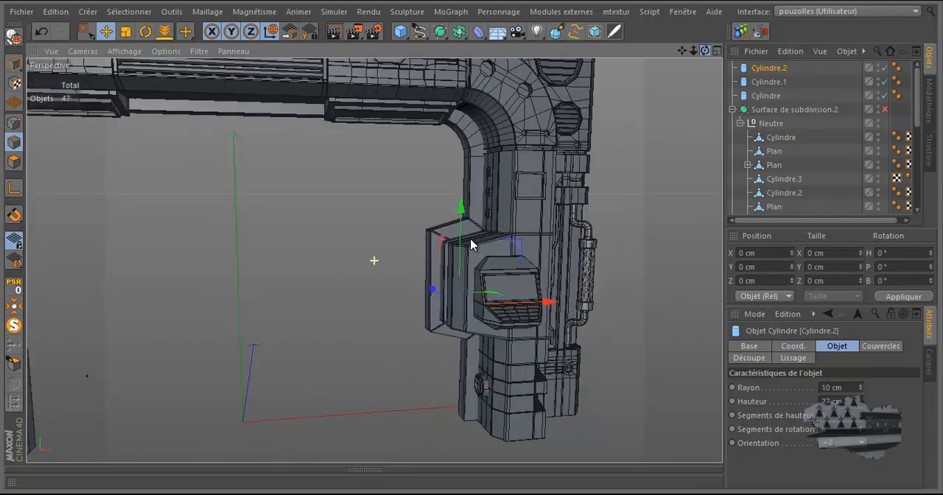
drag(684, 49, 477, 243)
scroll(486, 230, down, 4)
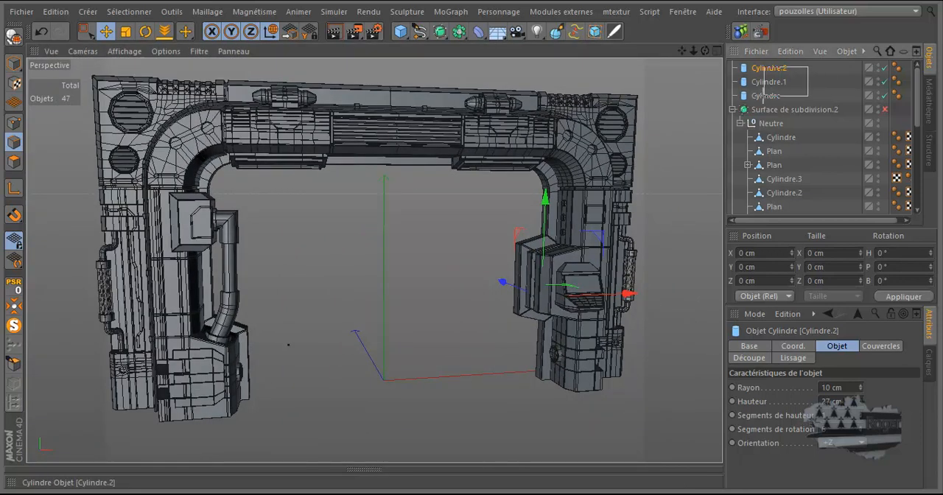
drag(766, 94, 767, 98)
key(c)
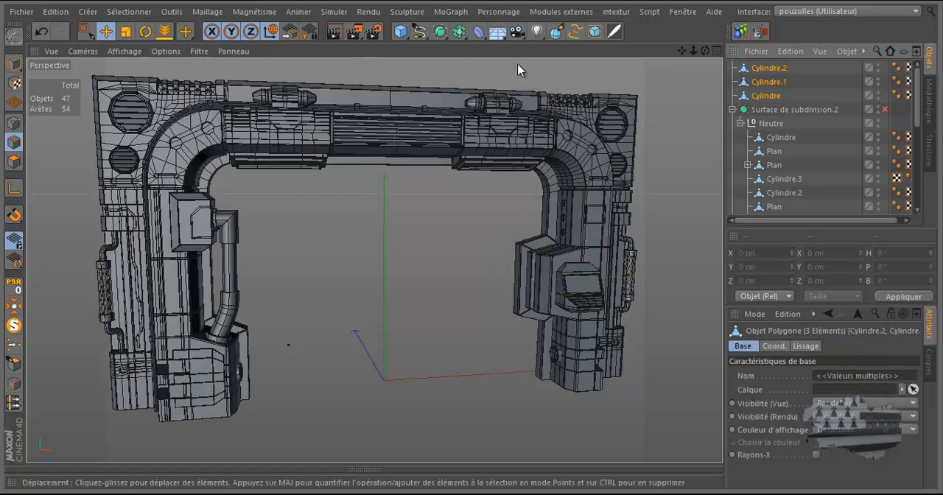
right_click(768, 81)
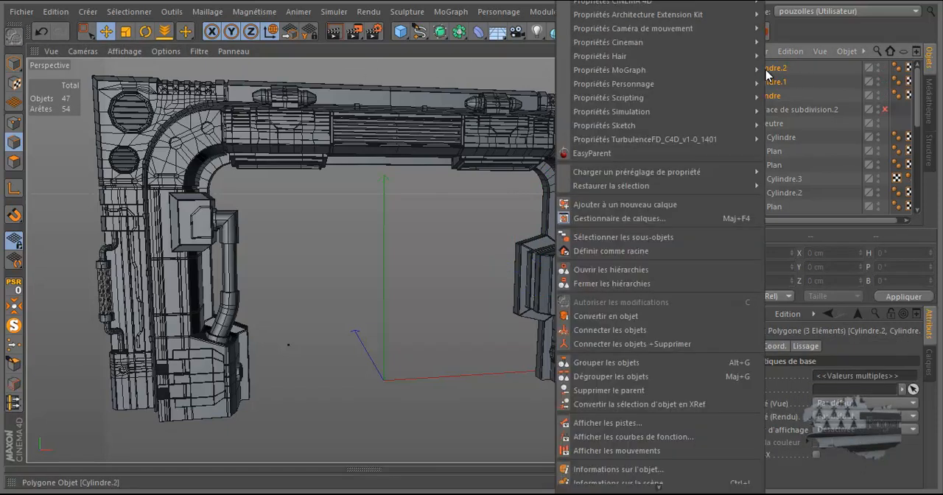
click(680, 344)
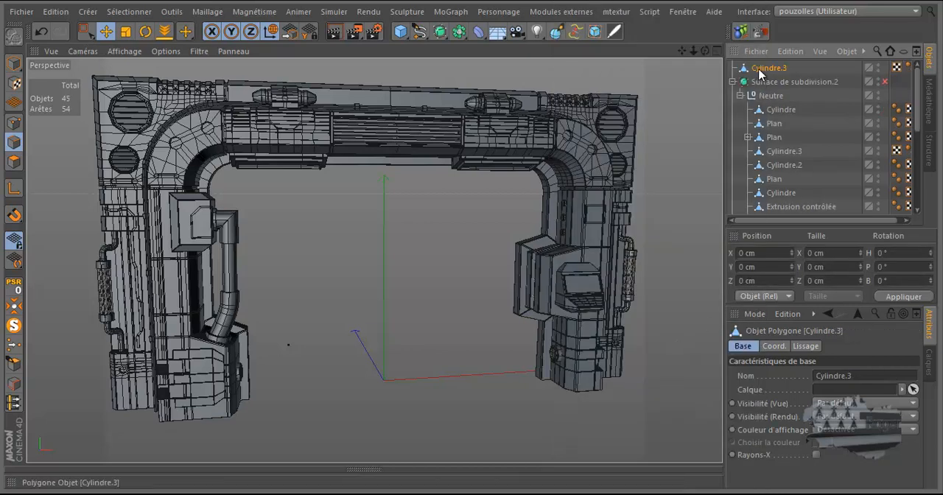
drag(769, 70, 773, 101)
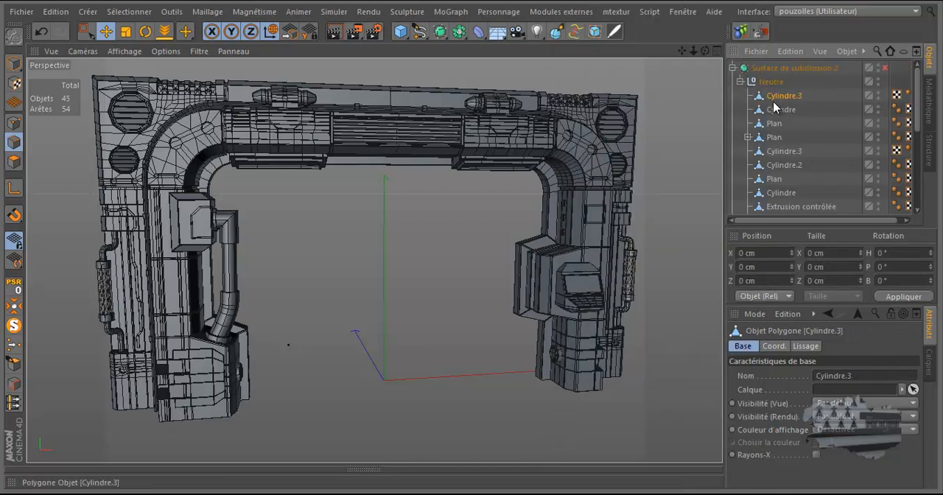
Step: Re-enable Surface de subdivision.2 and examine the smoothed cylinders inside the block's groove
scroll(533, 271, up, 3)
scroll(533, 271, up, 5)
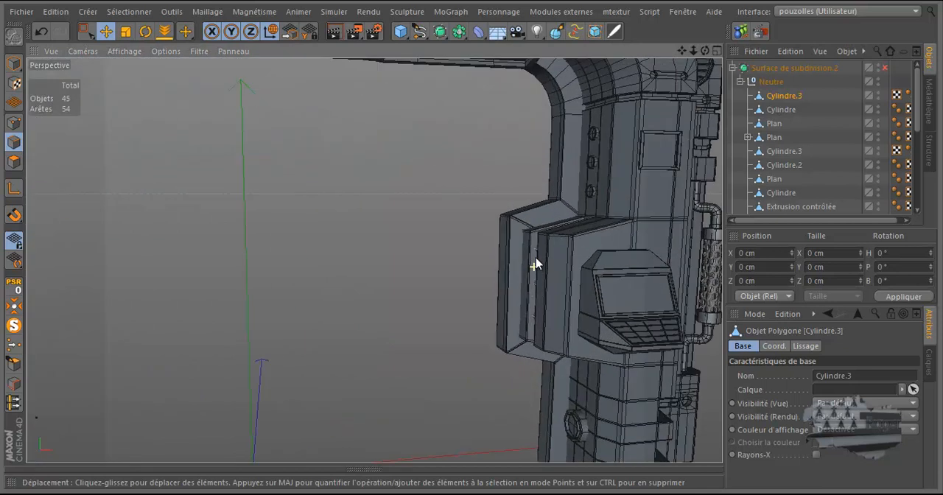
drag(706, 51, 476, 247)
scroll(514, 215, up, 8)
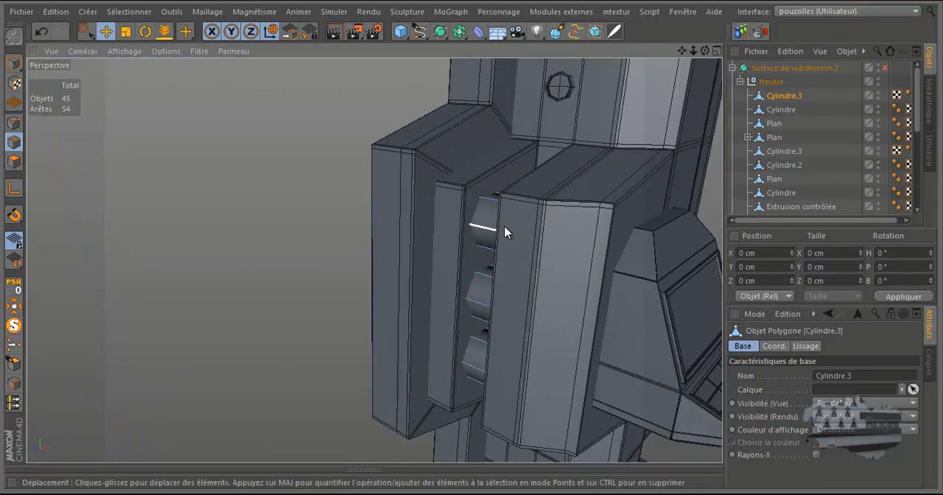
click(885, 68)
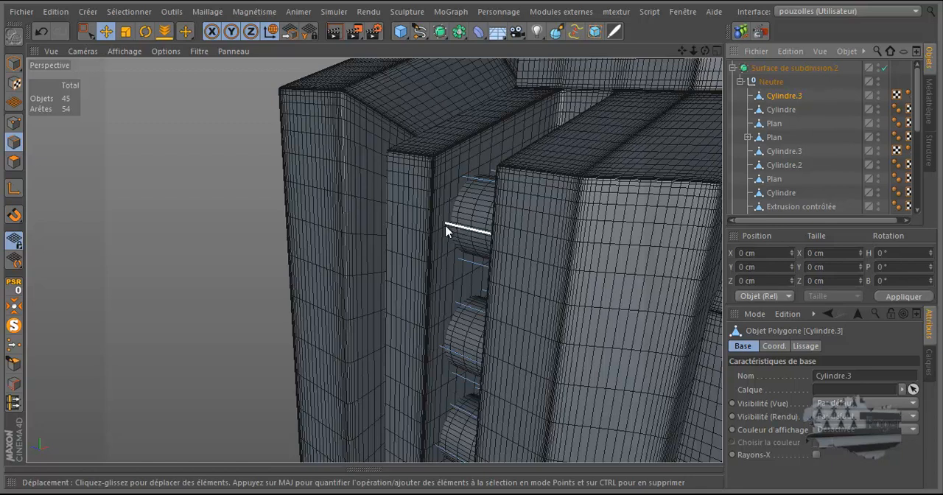
scroll(446, 231, down, 10)
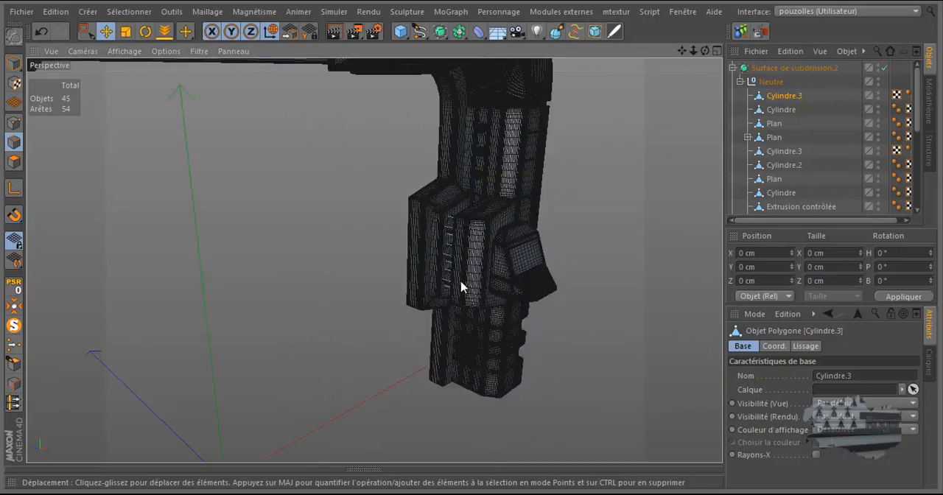
Step: Isolate the merged cylinders in the front view and compare them with the door frame's reference image
middle_click(460, 361)
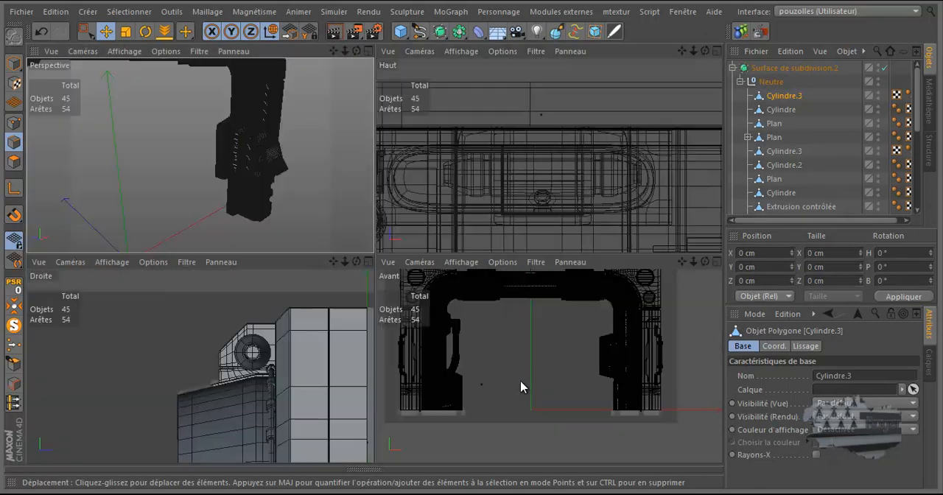
middle_click(521, 387)
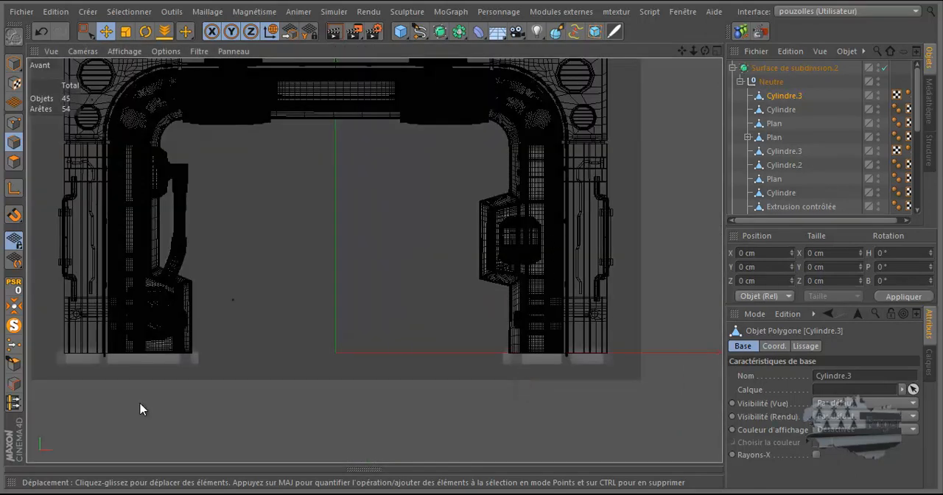
click(16, 340)
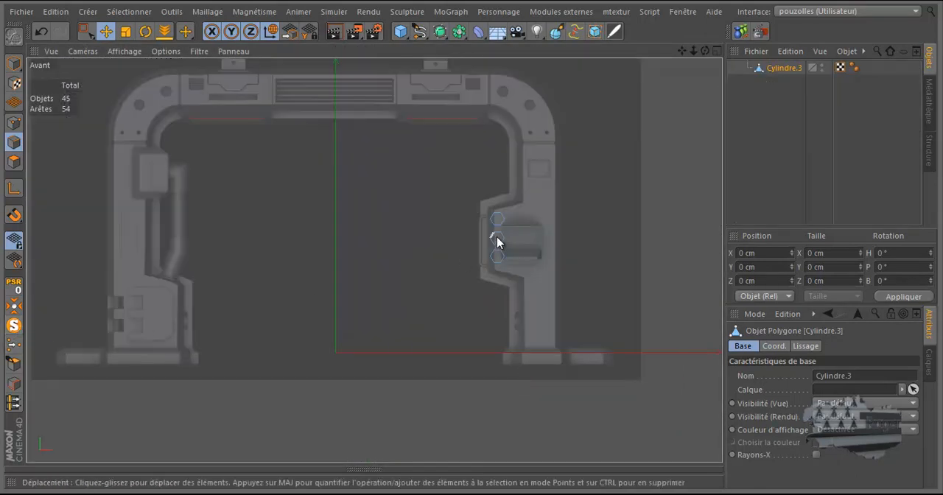
scroll(499, 243, up, 3)
scroll(497, 240, up, 1)
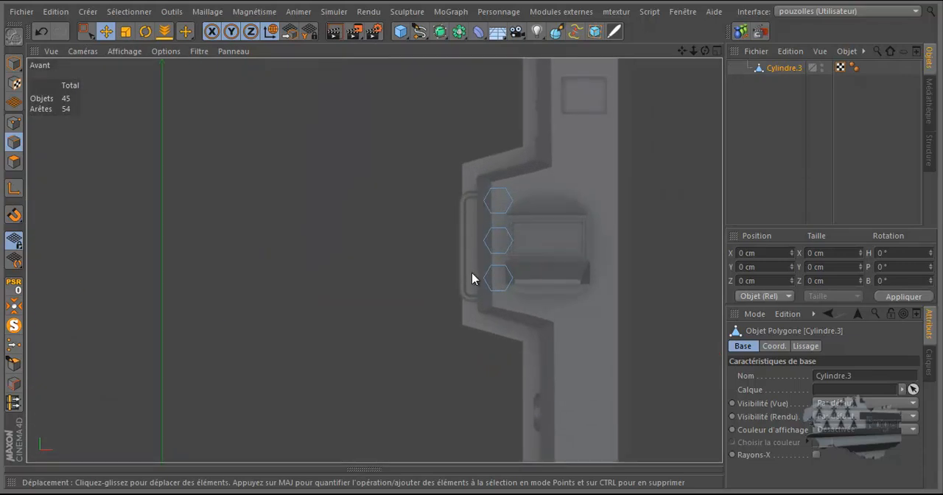
scroll(472, 274, down, 5)
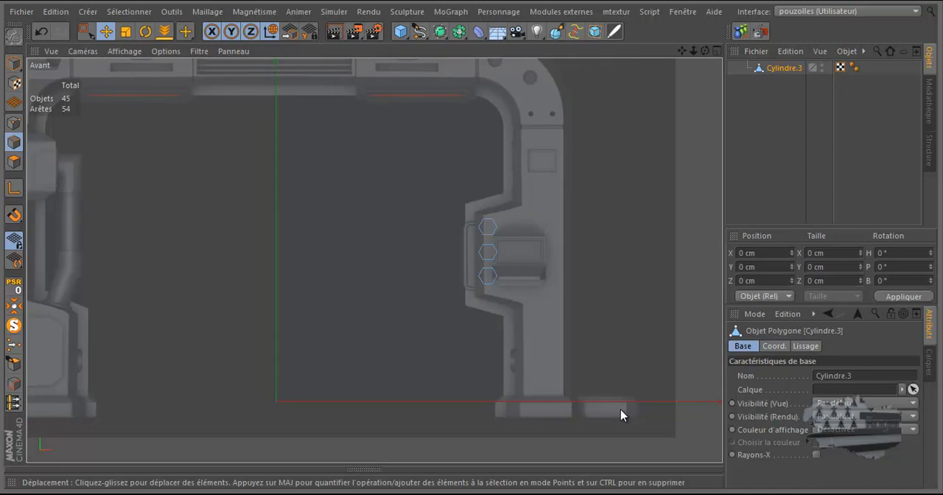
scroll(621, 414, down, 2)
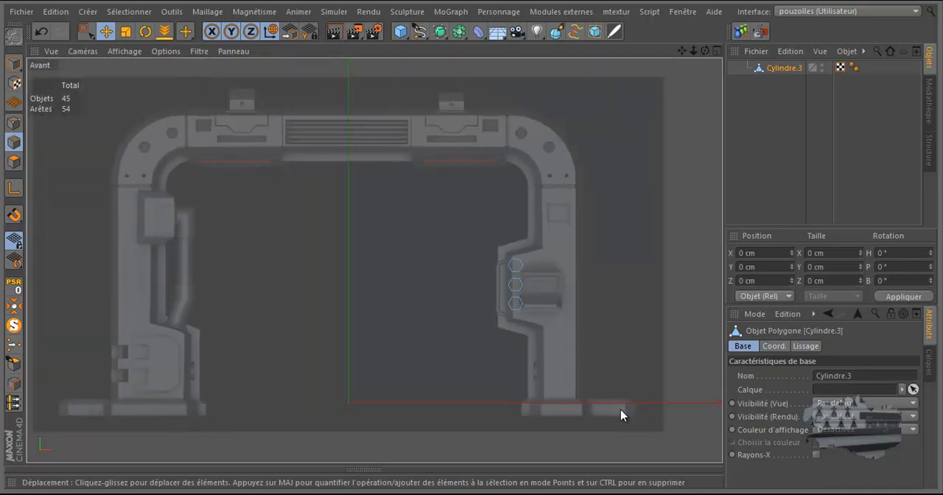